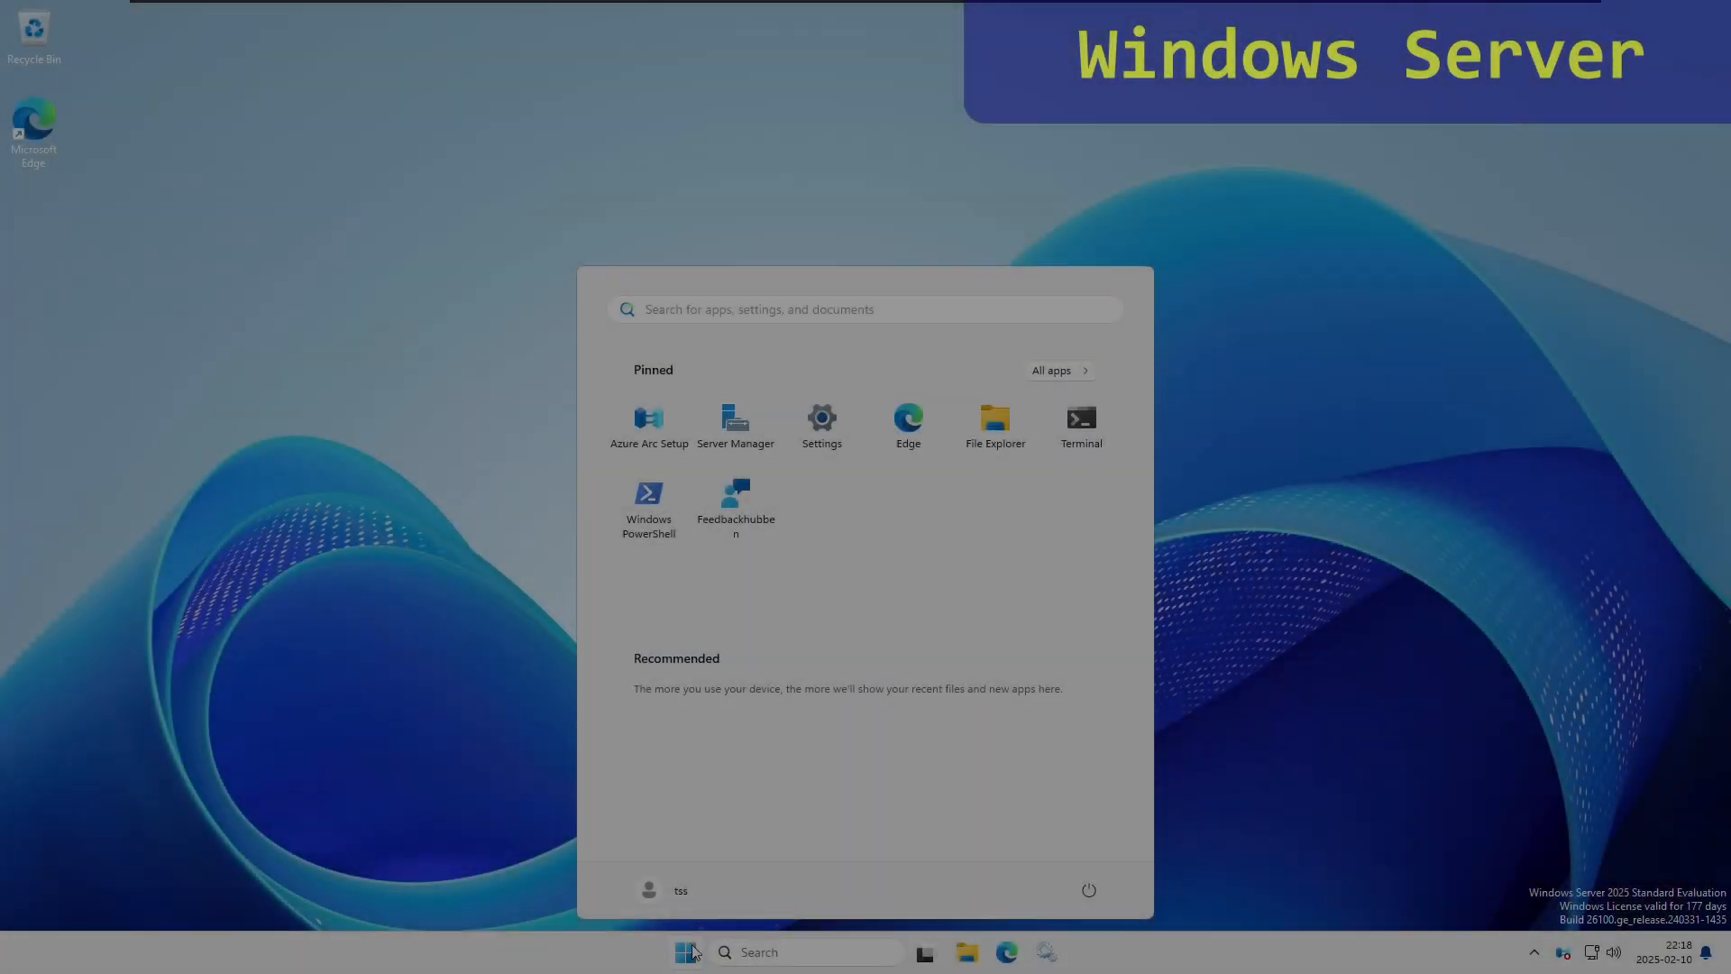
- Check the Windows version with winver, then dismiss the About Windows box
{"action": "type", "text": "winver"}
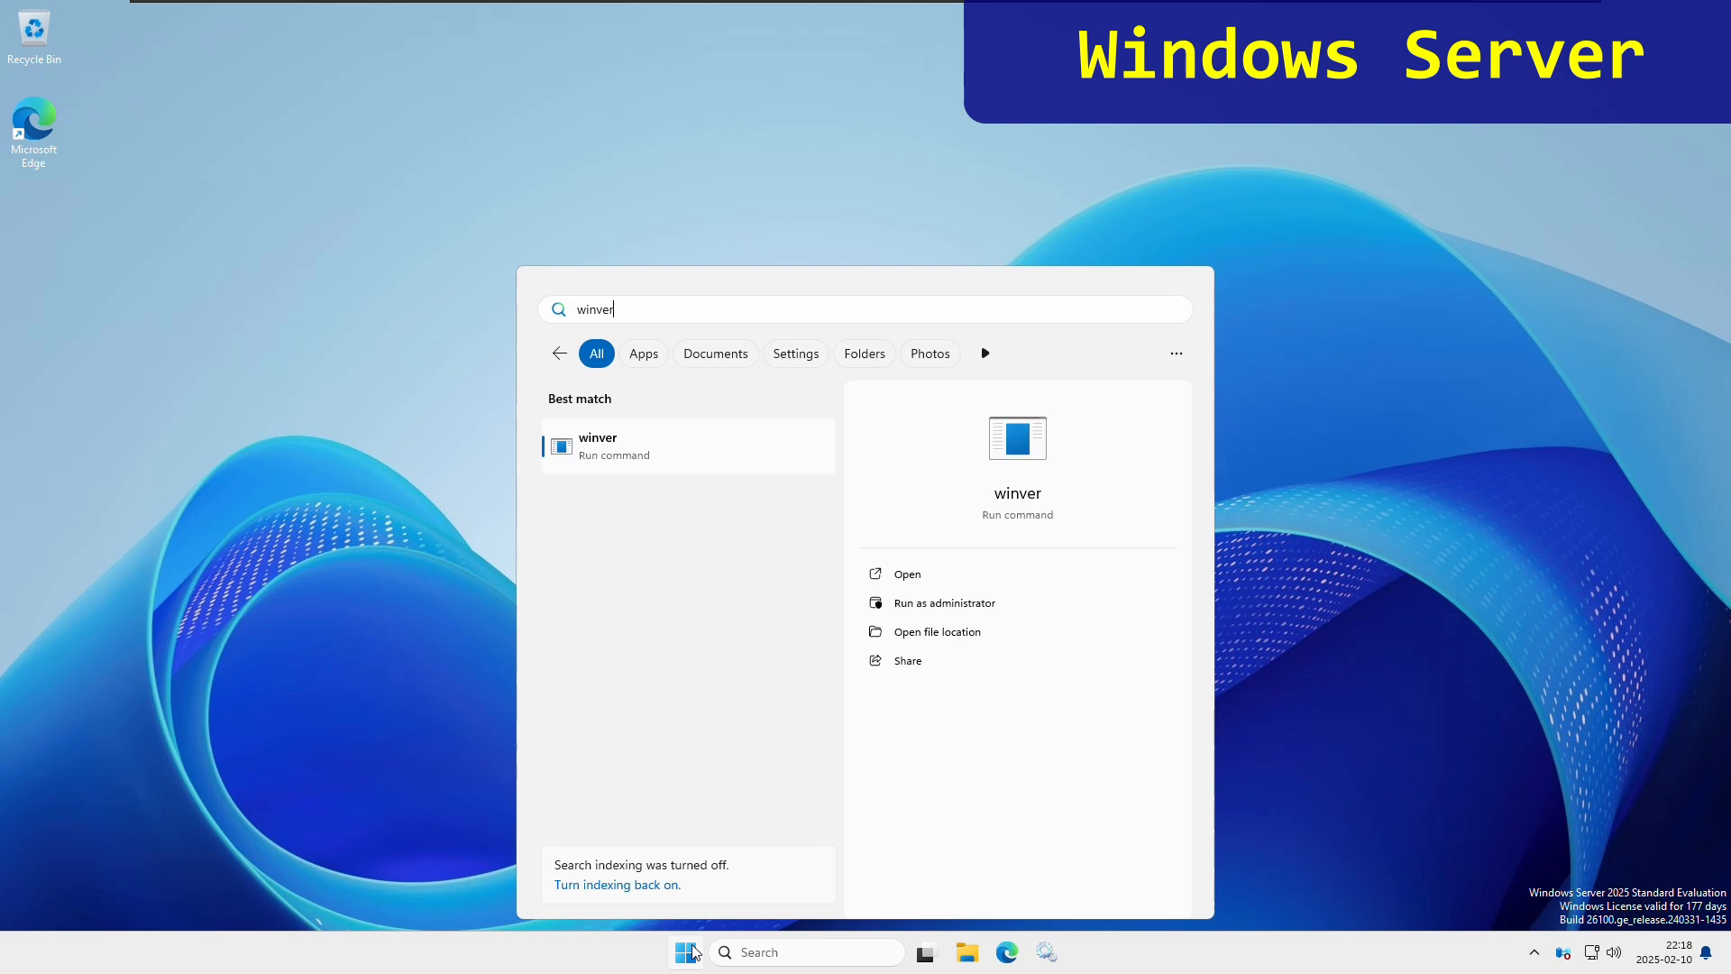
{"action": "key", "text": "Return"}
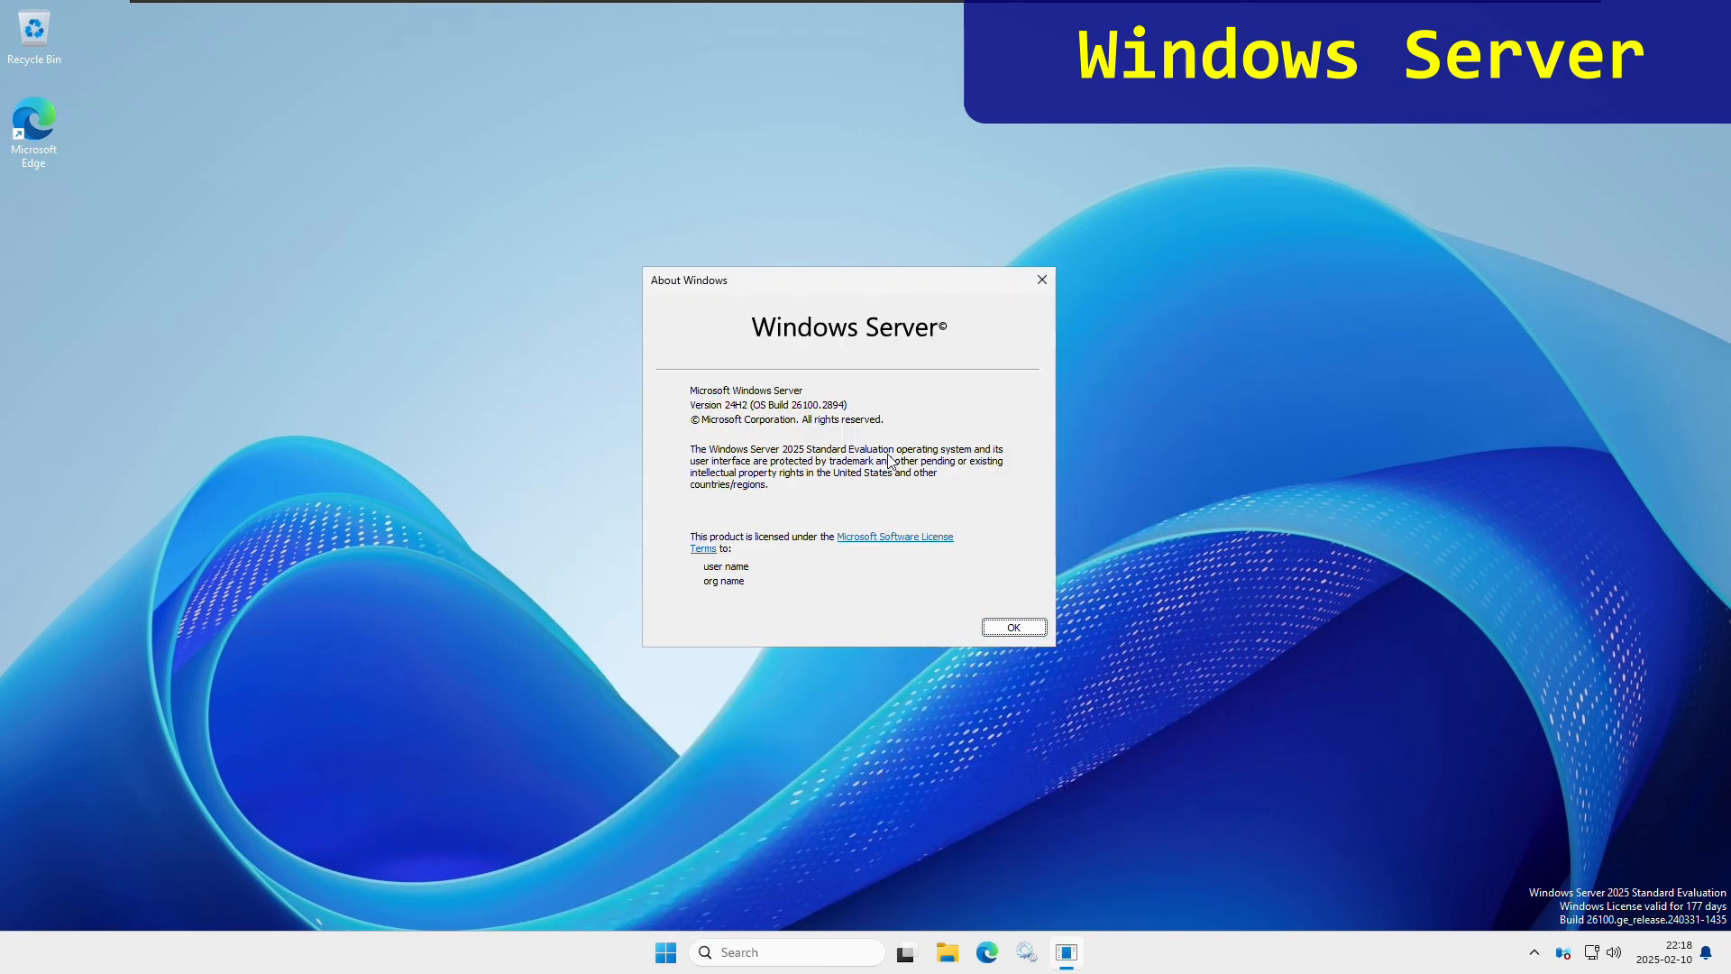
{"action": "left_click", "coordinate": [1019, 628]}
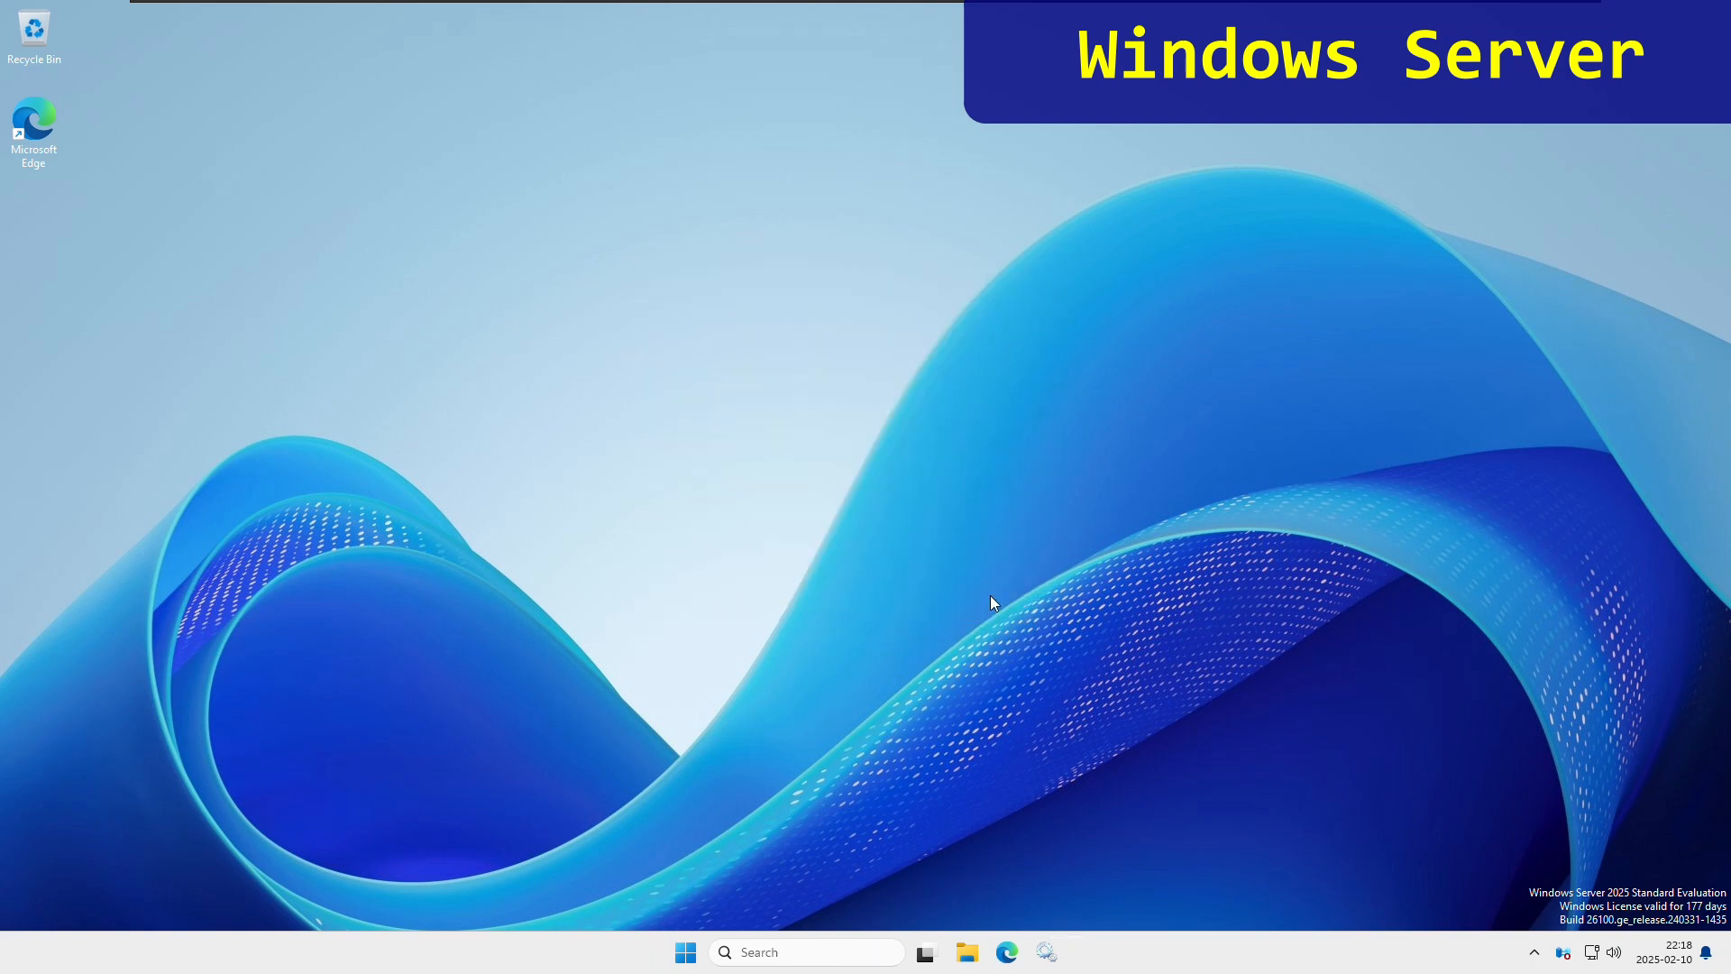
- Go to Optional features and search the already added features for ssh
{"action": "left_click", "coordinate": [695, 951]}
{"action": "type", "text": "optional"}
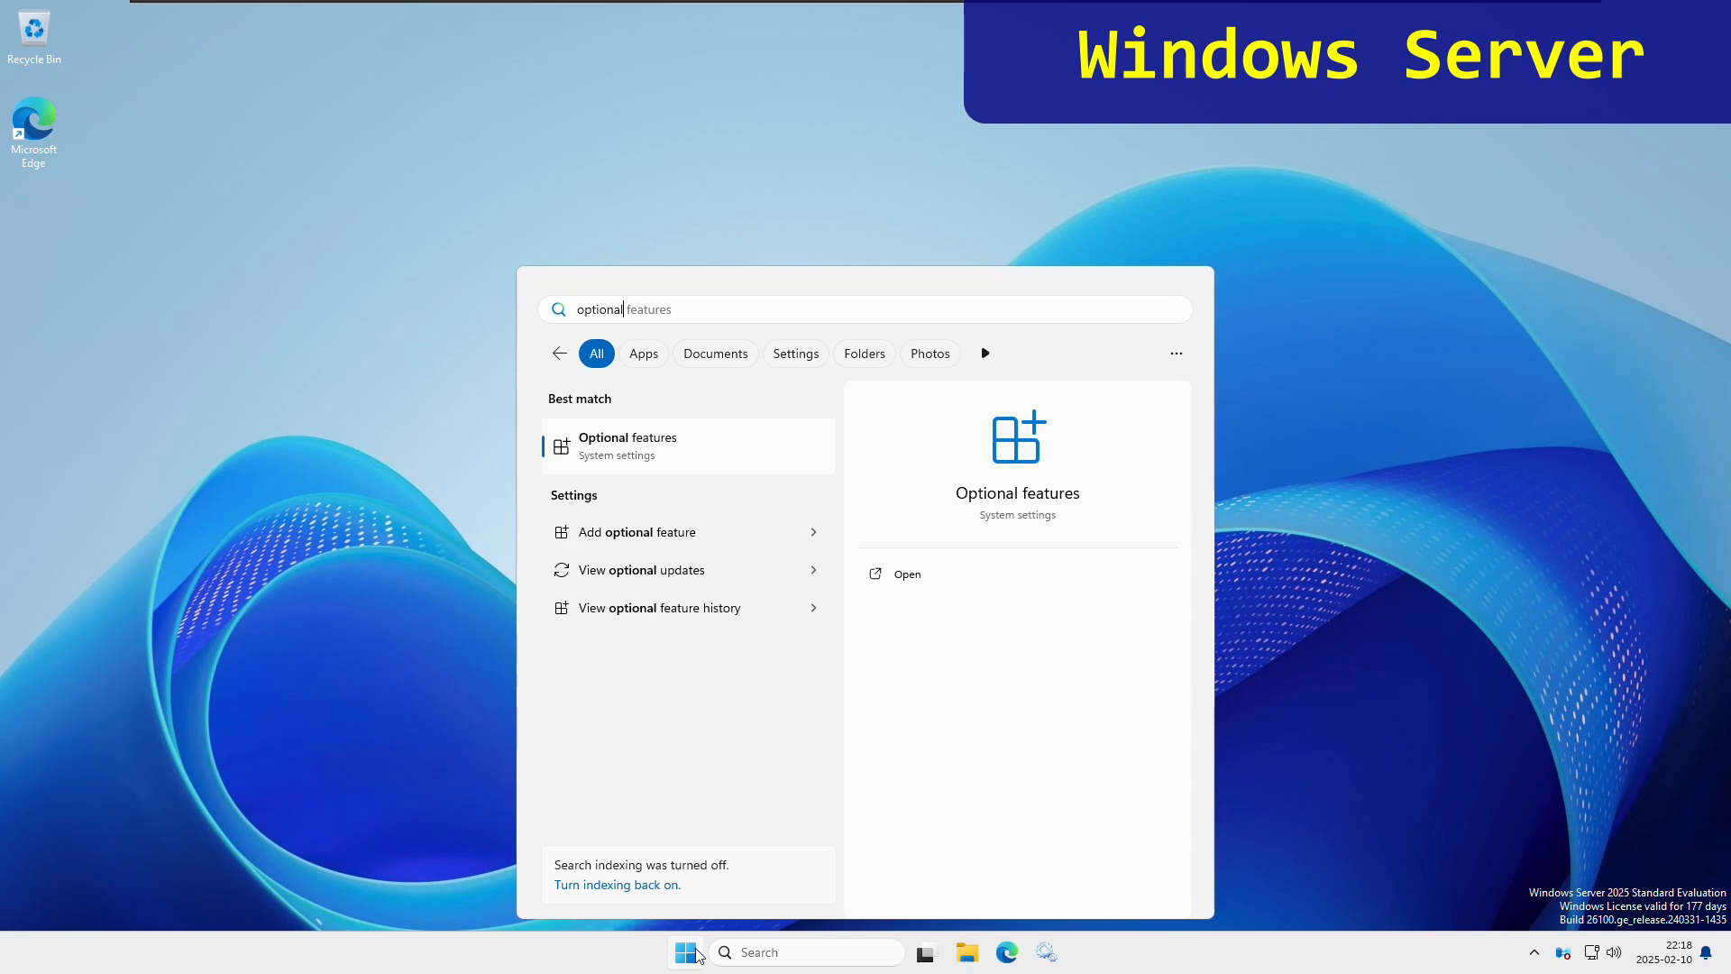
{"action": "left_click", "coordinate": [671, 456]}
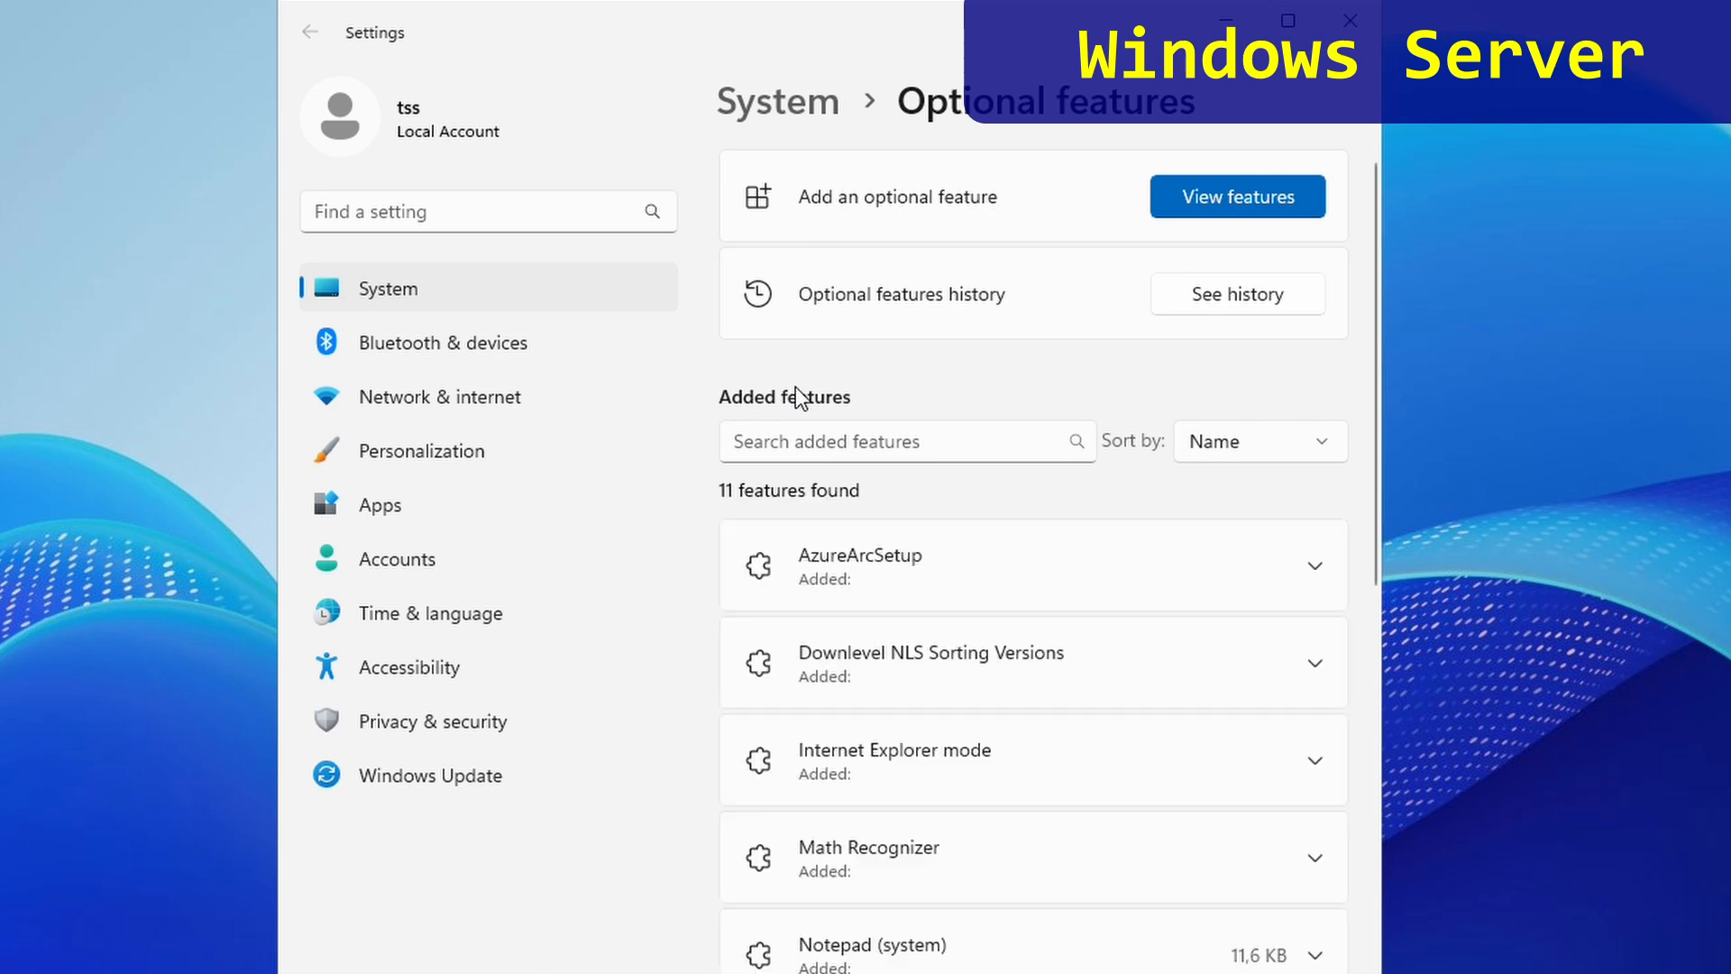
{"action": "left_click", "coordinate": [793, 441]}
{"action": "type", "text": "ssh"}
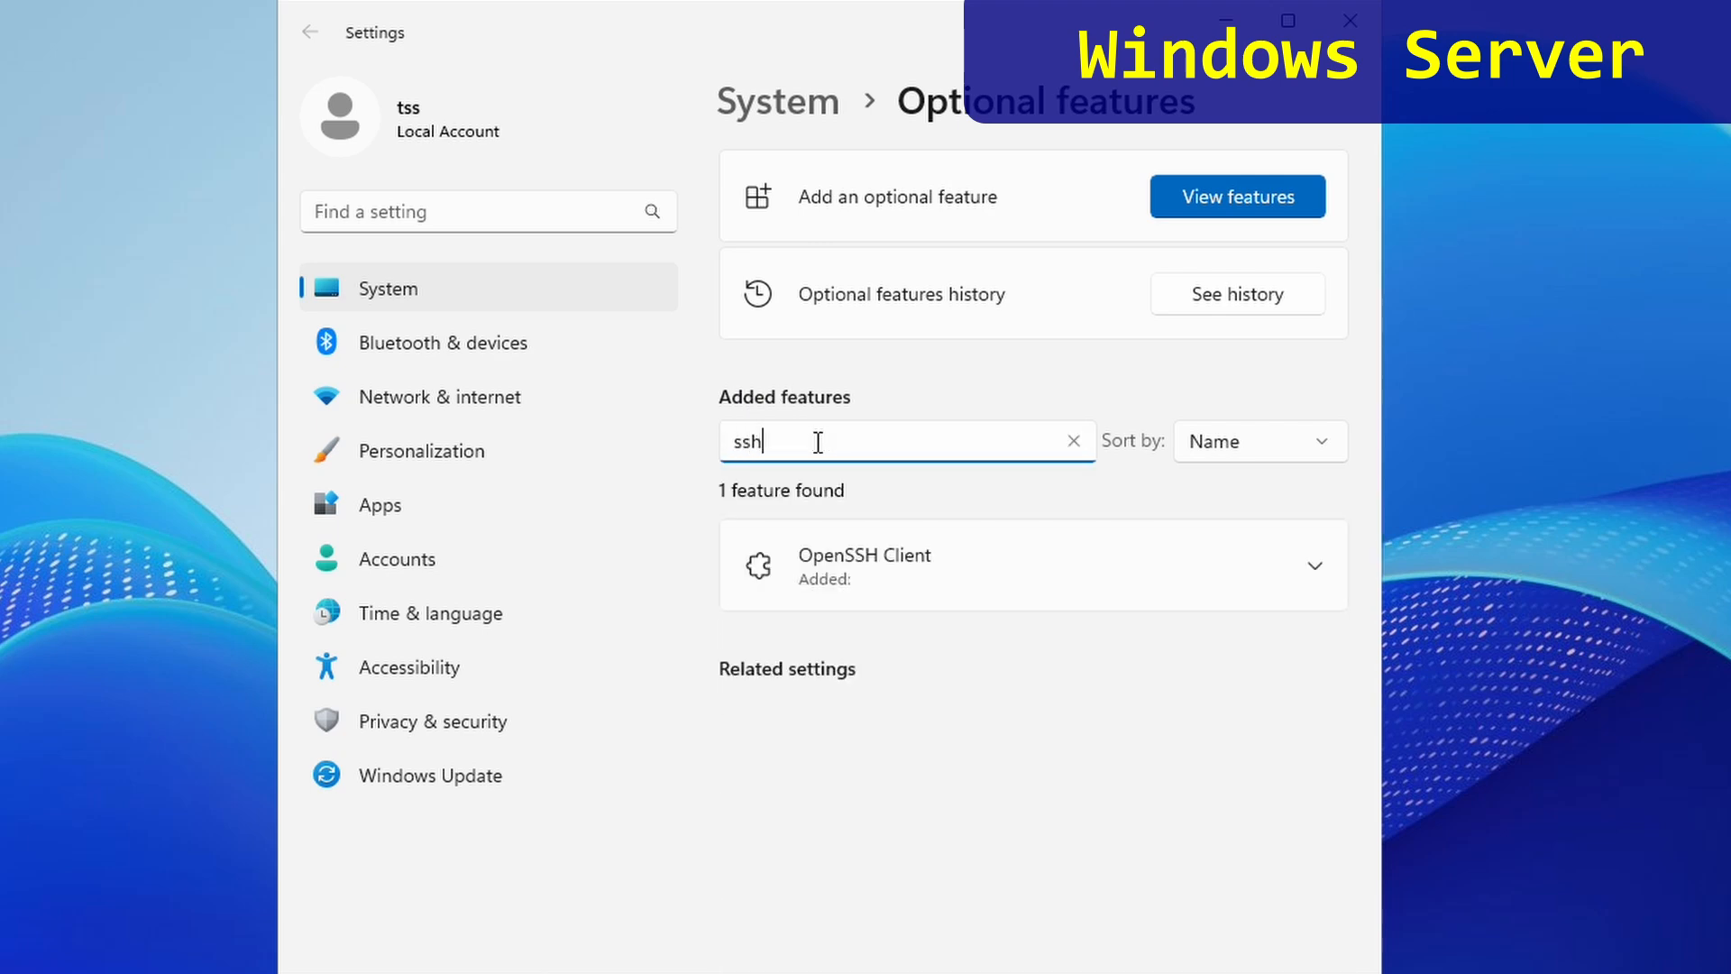
{"action": "left_click", "coordinate": [1069, 442]}
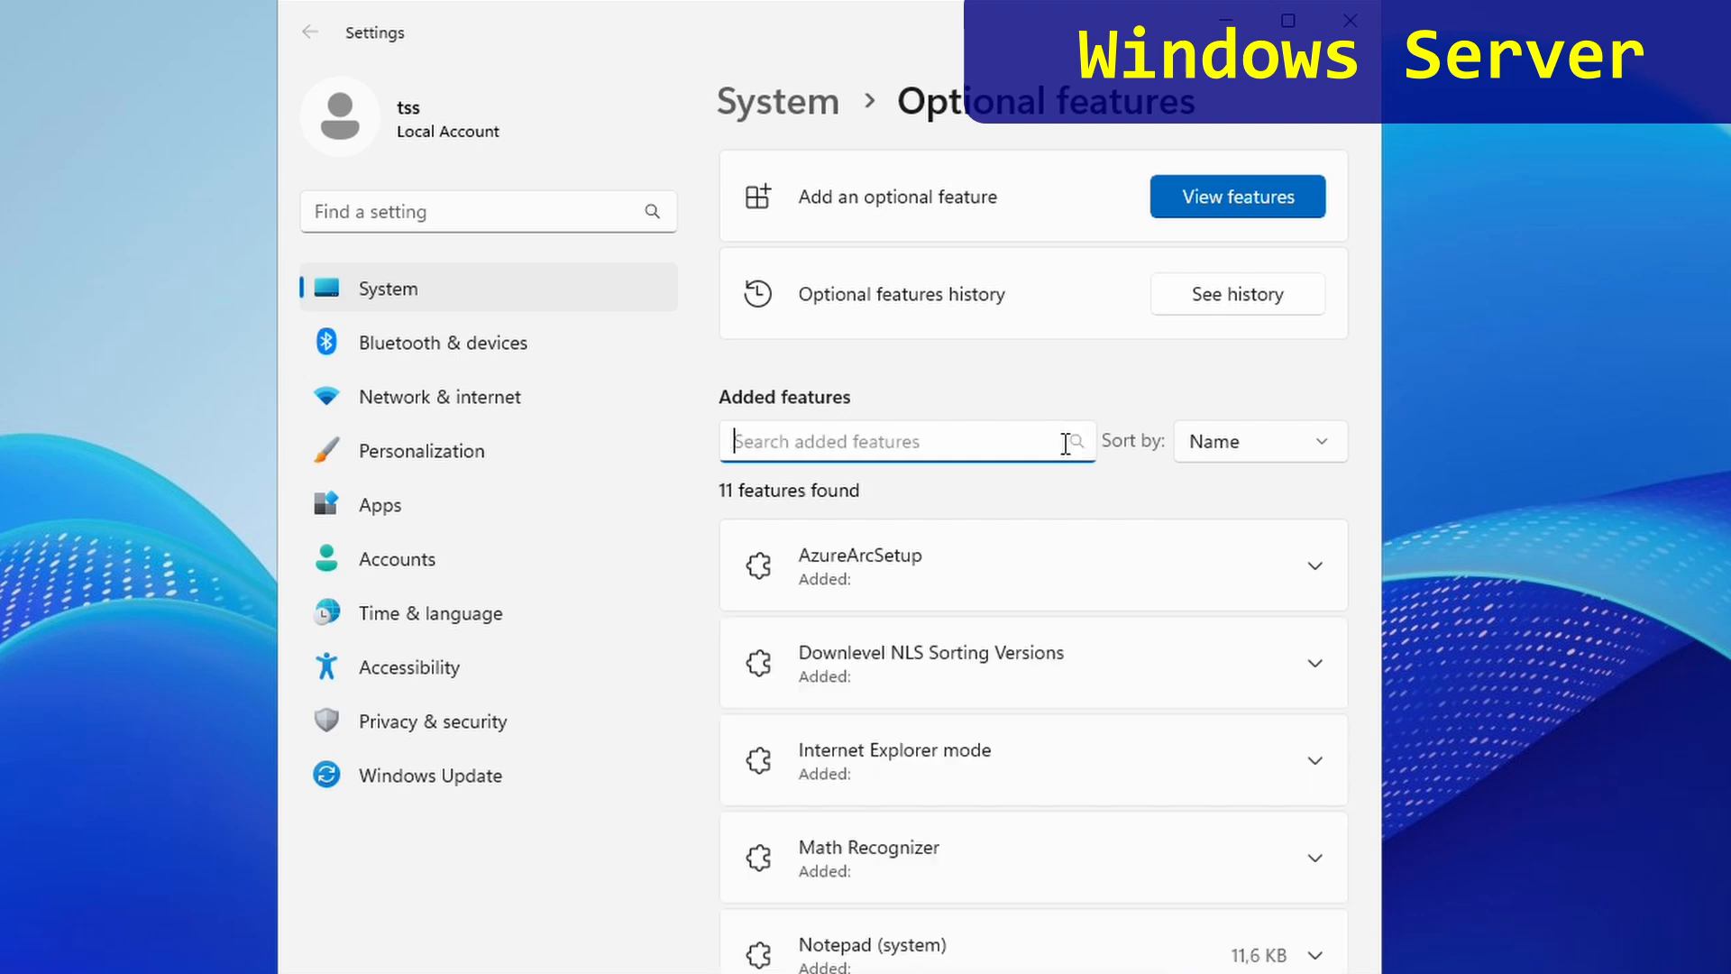
- Add the OpenSSH Server feature, confirm it appears among added features, and close Settings
{"action": "left_click", "coordinate": [1233, 198]}
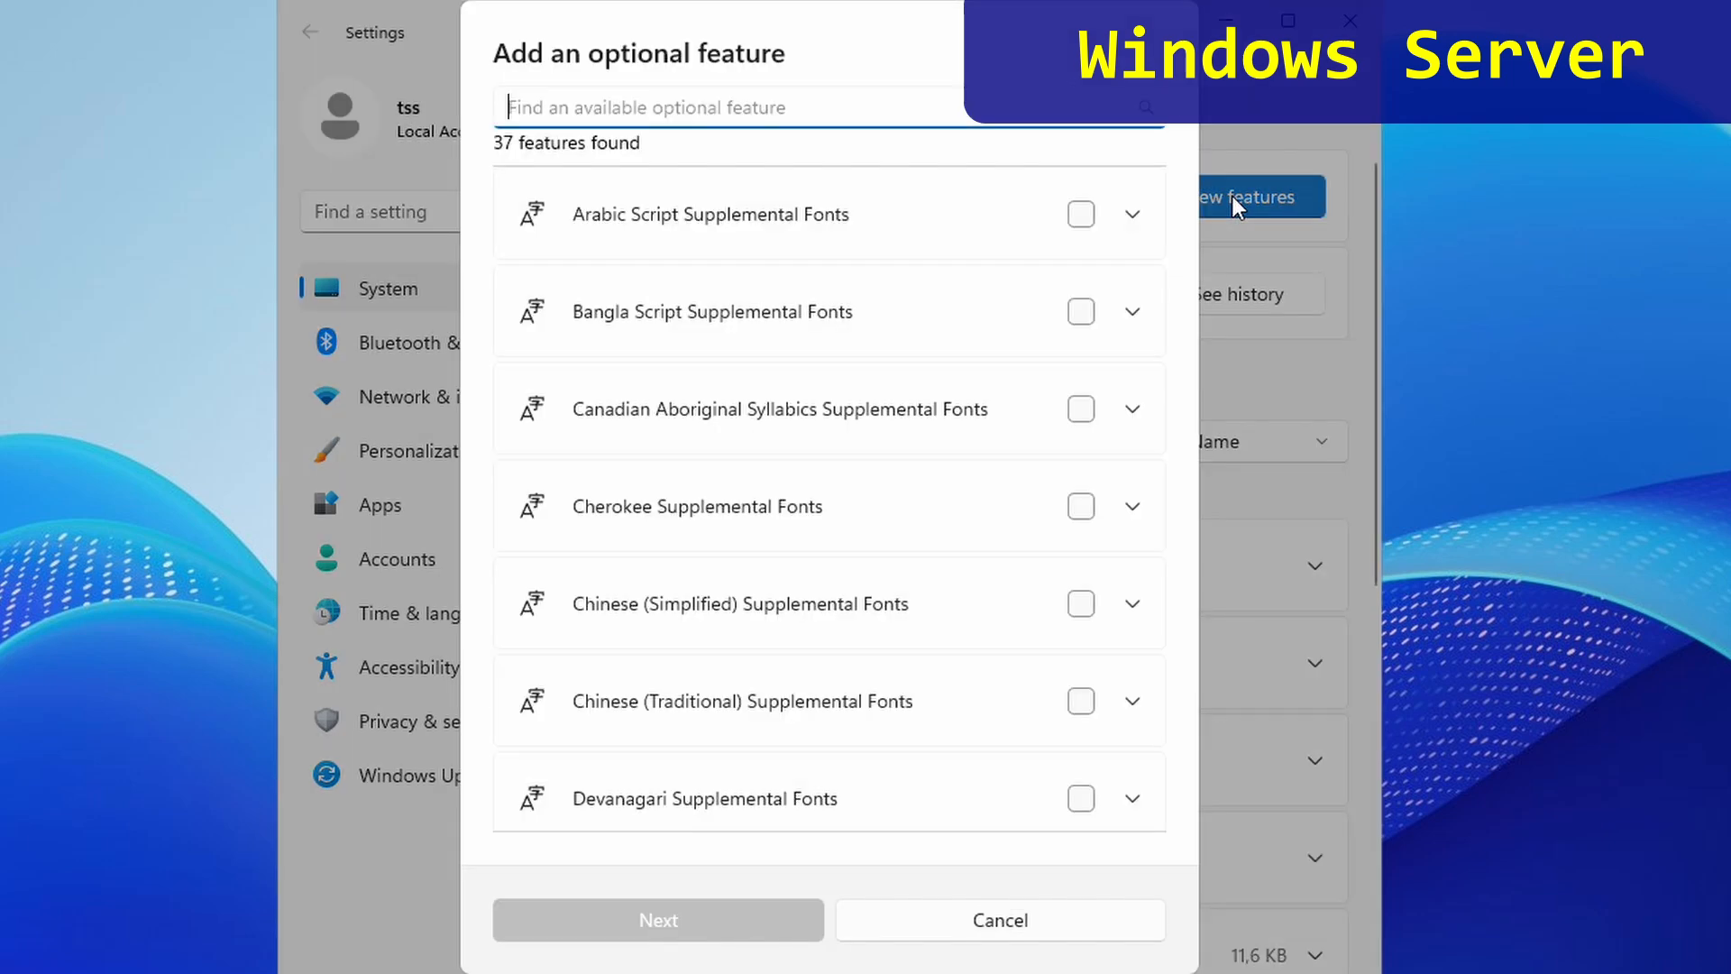
{"action": "type", "text": "ssh"}
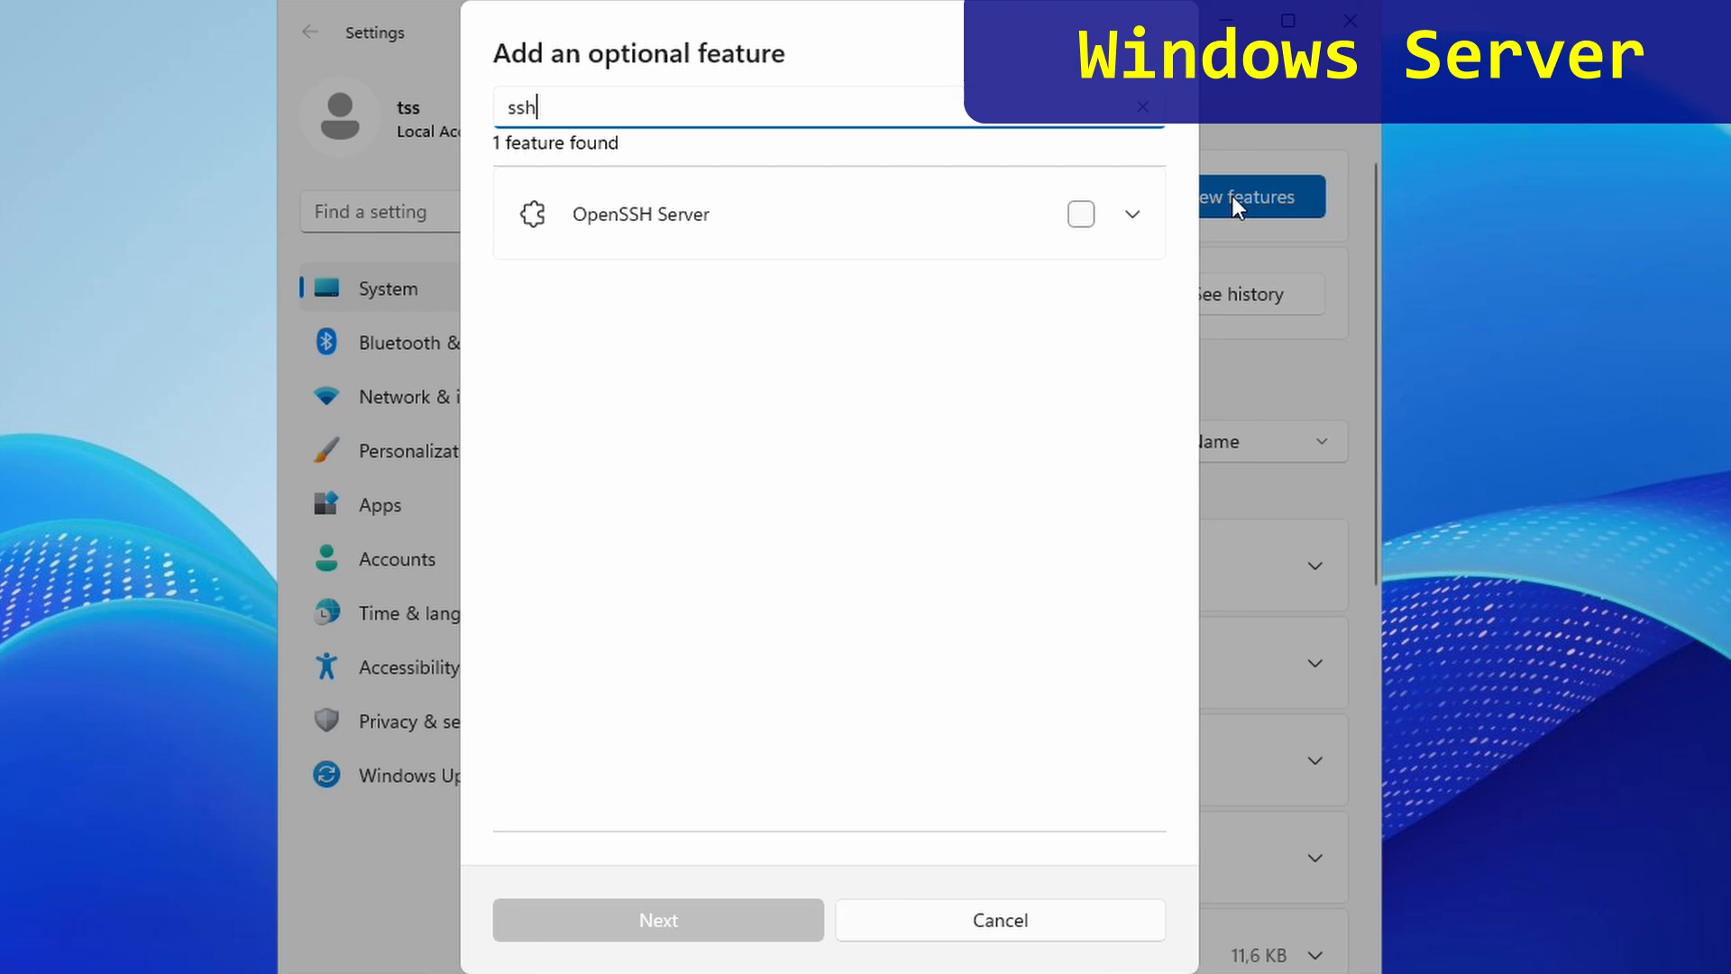
{"action": "left_click", "coordinate": [1089, 219]}
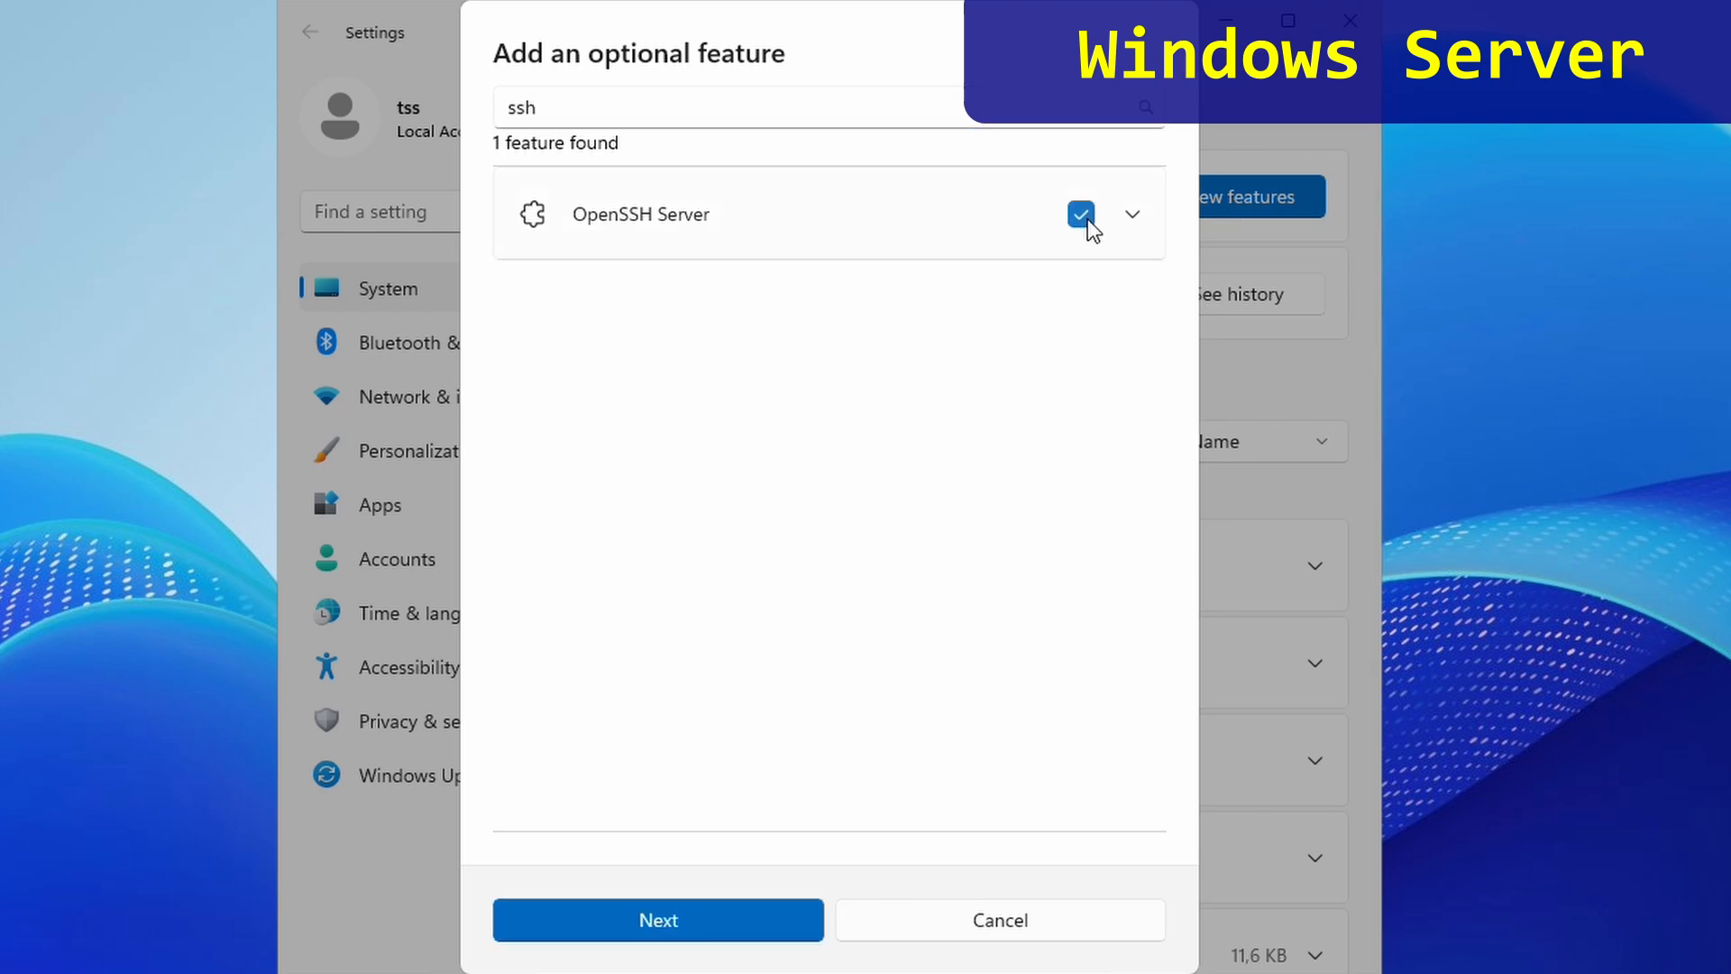
{"action": "left_click", "coordinate": [671, 917]}
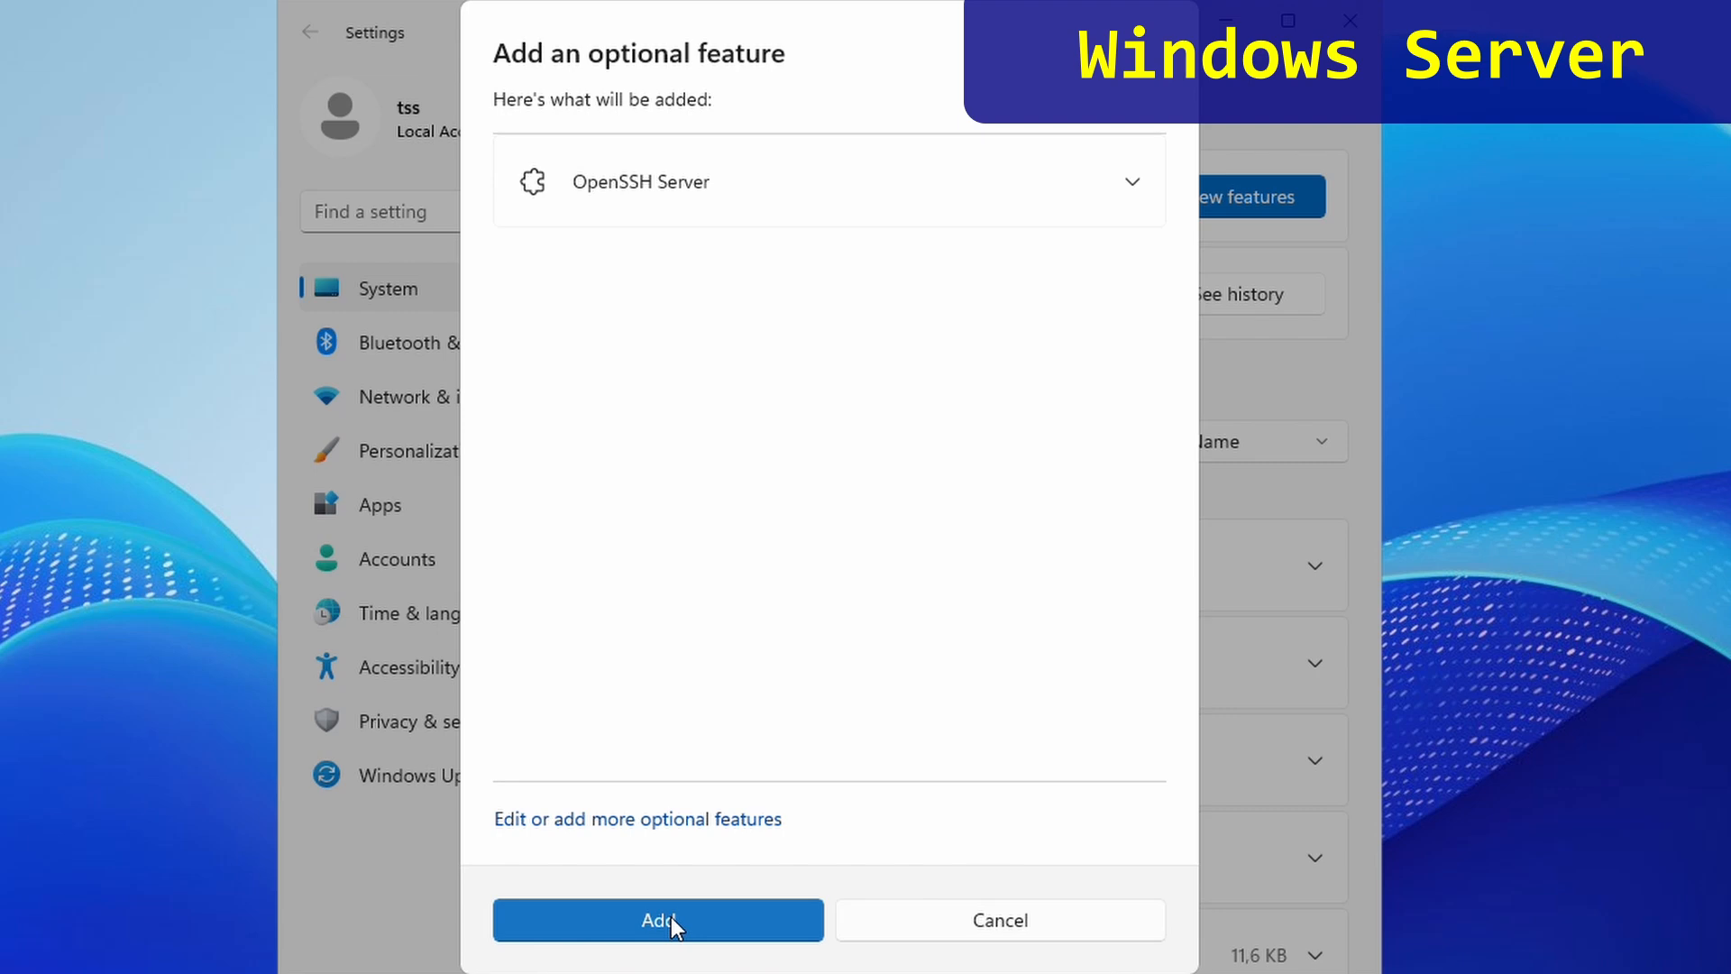
{"action": "left_click", "coordinate": [673, 918]}
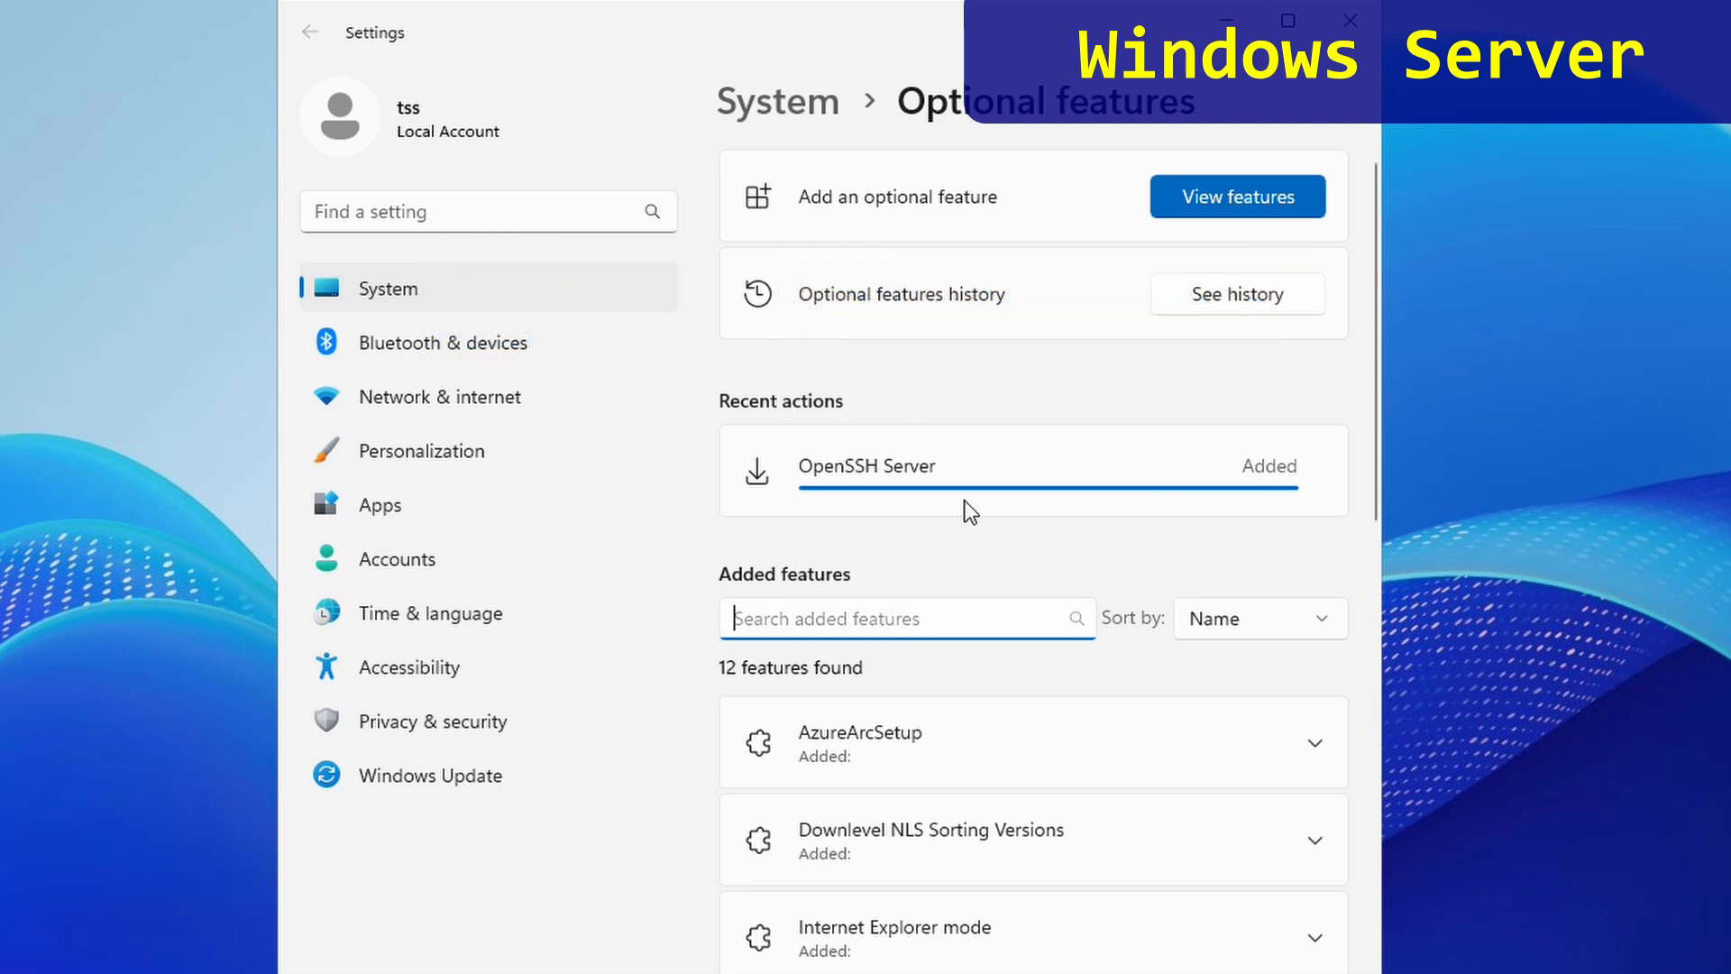
{"action": "type", "text": "s"}
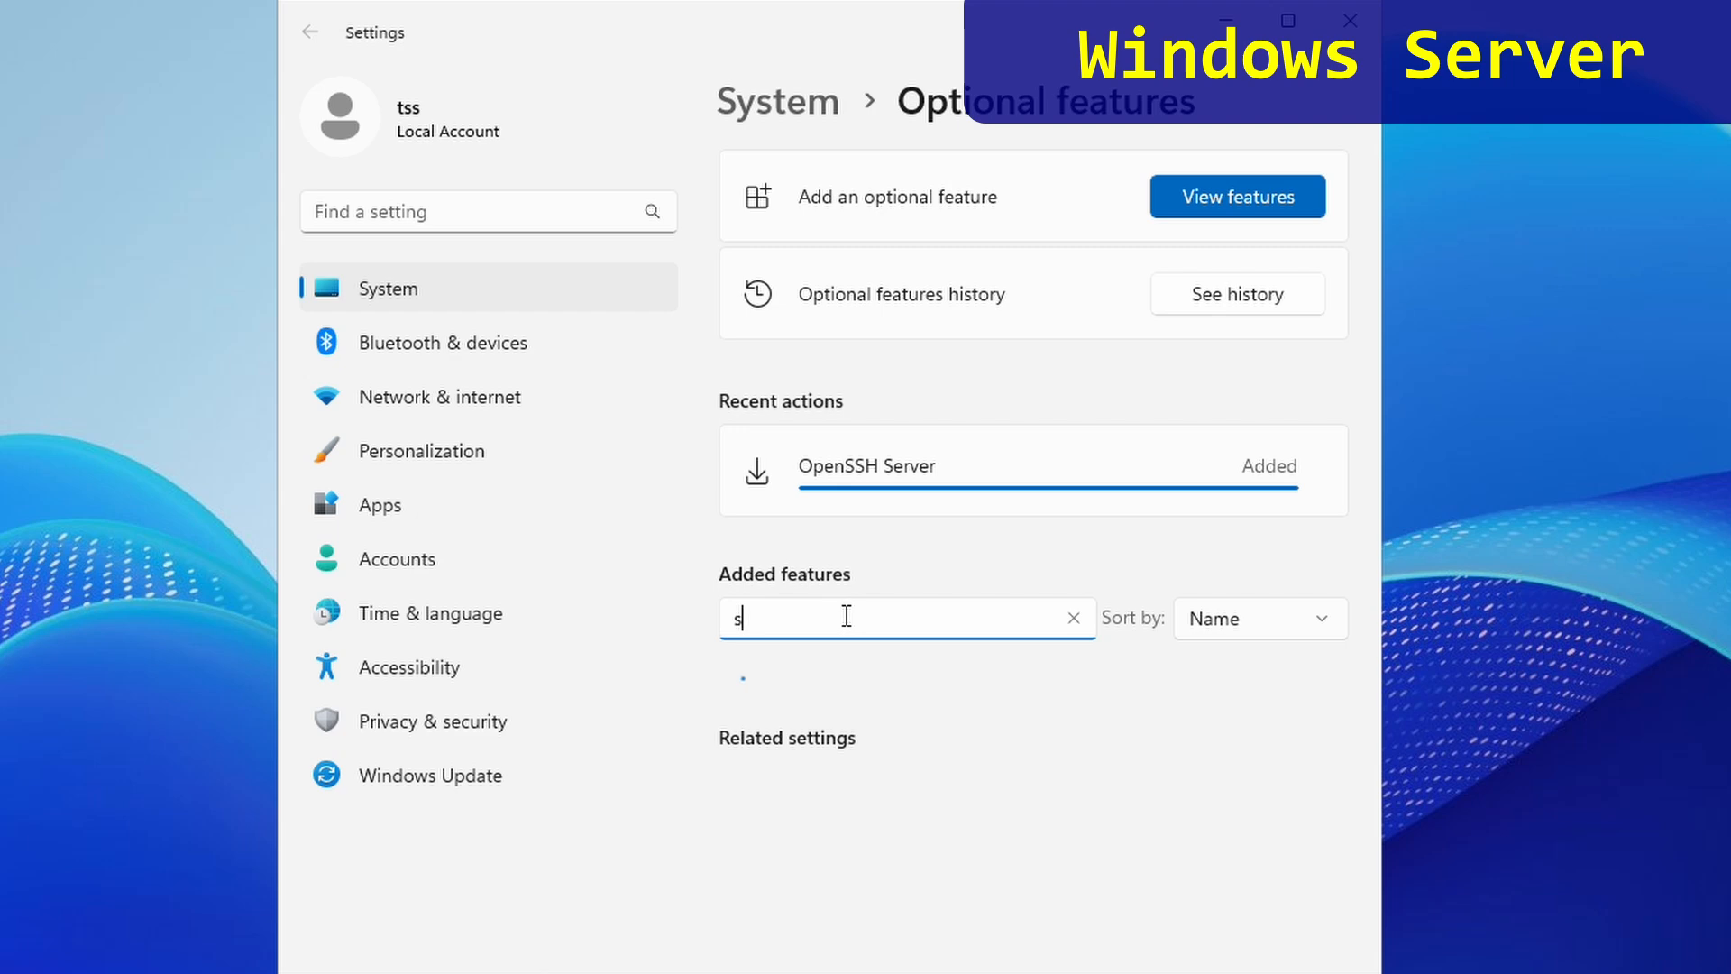
{"action": "type", "text": "sh"}
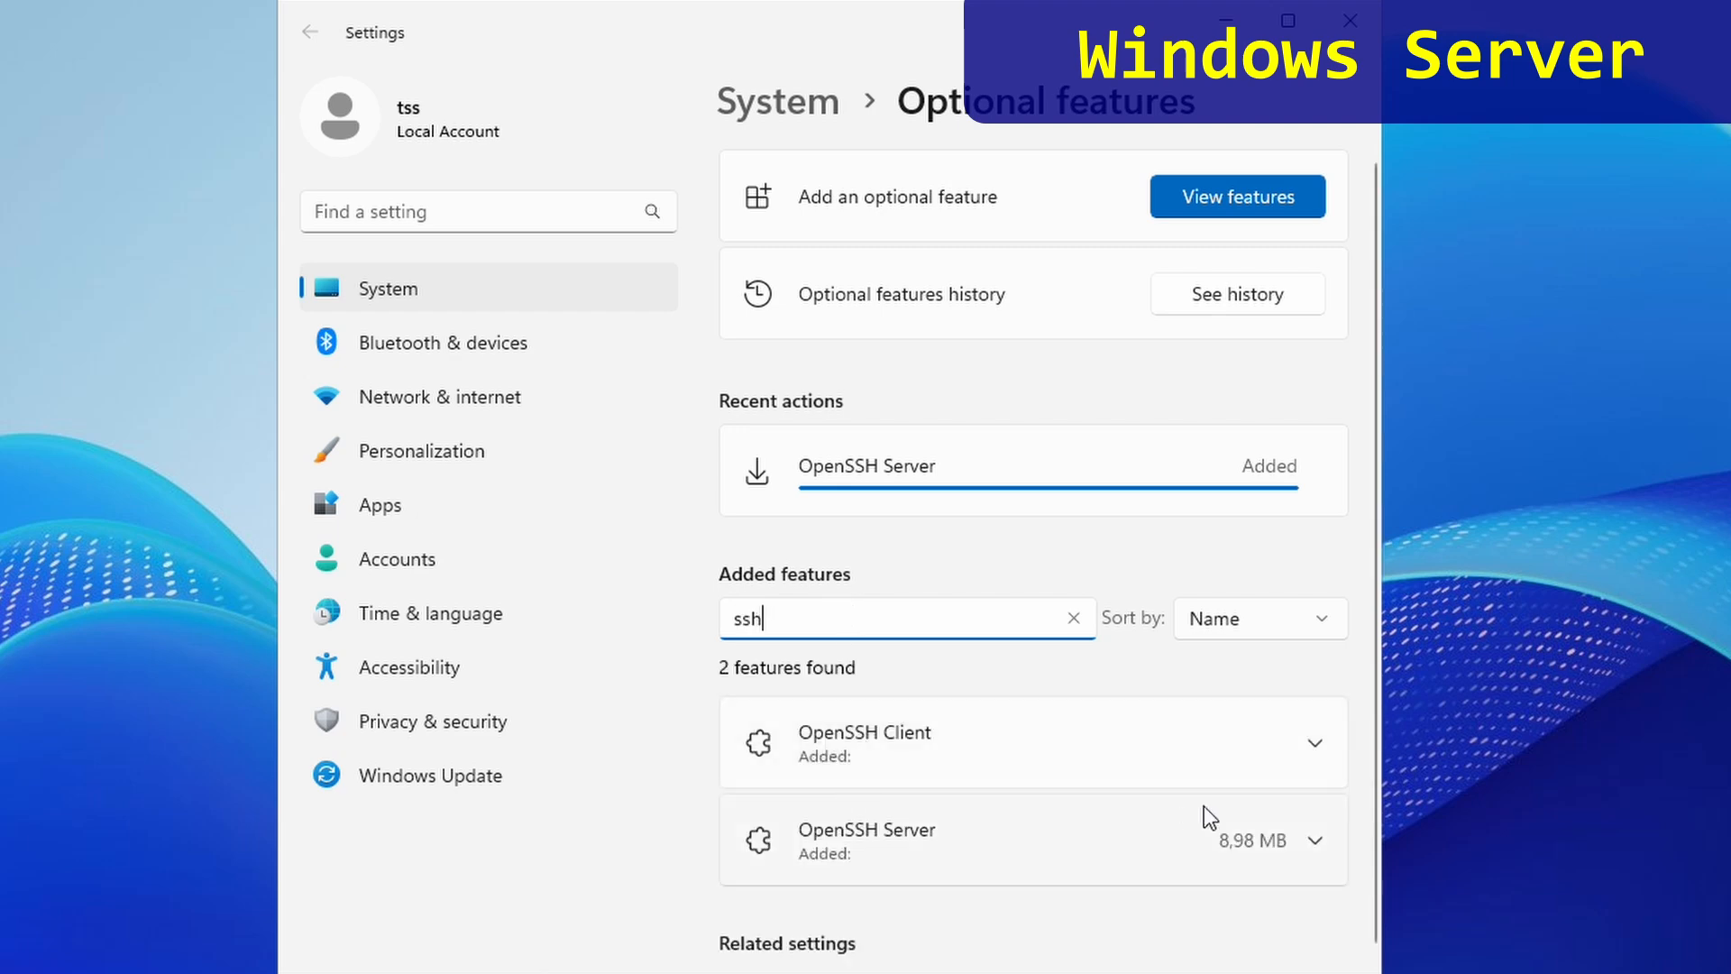
{"action": "left_click", "coordinate": [1350, 20]}
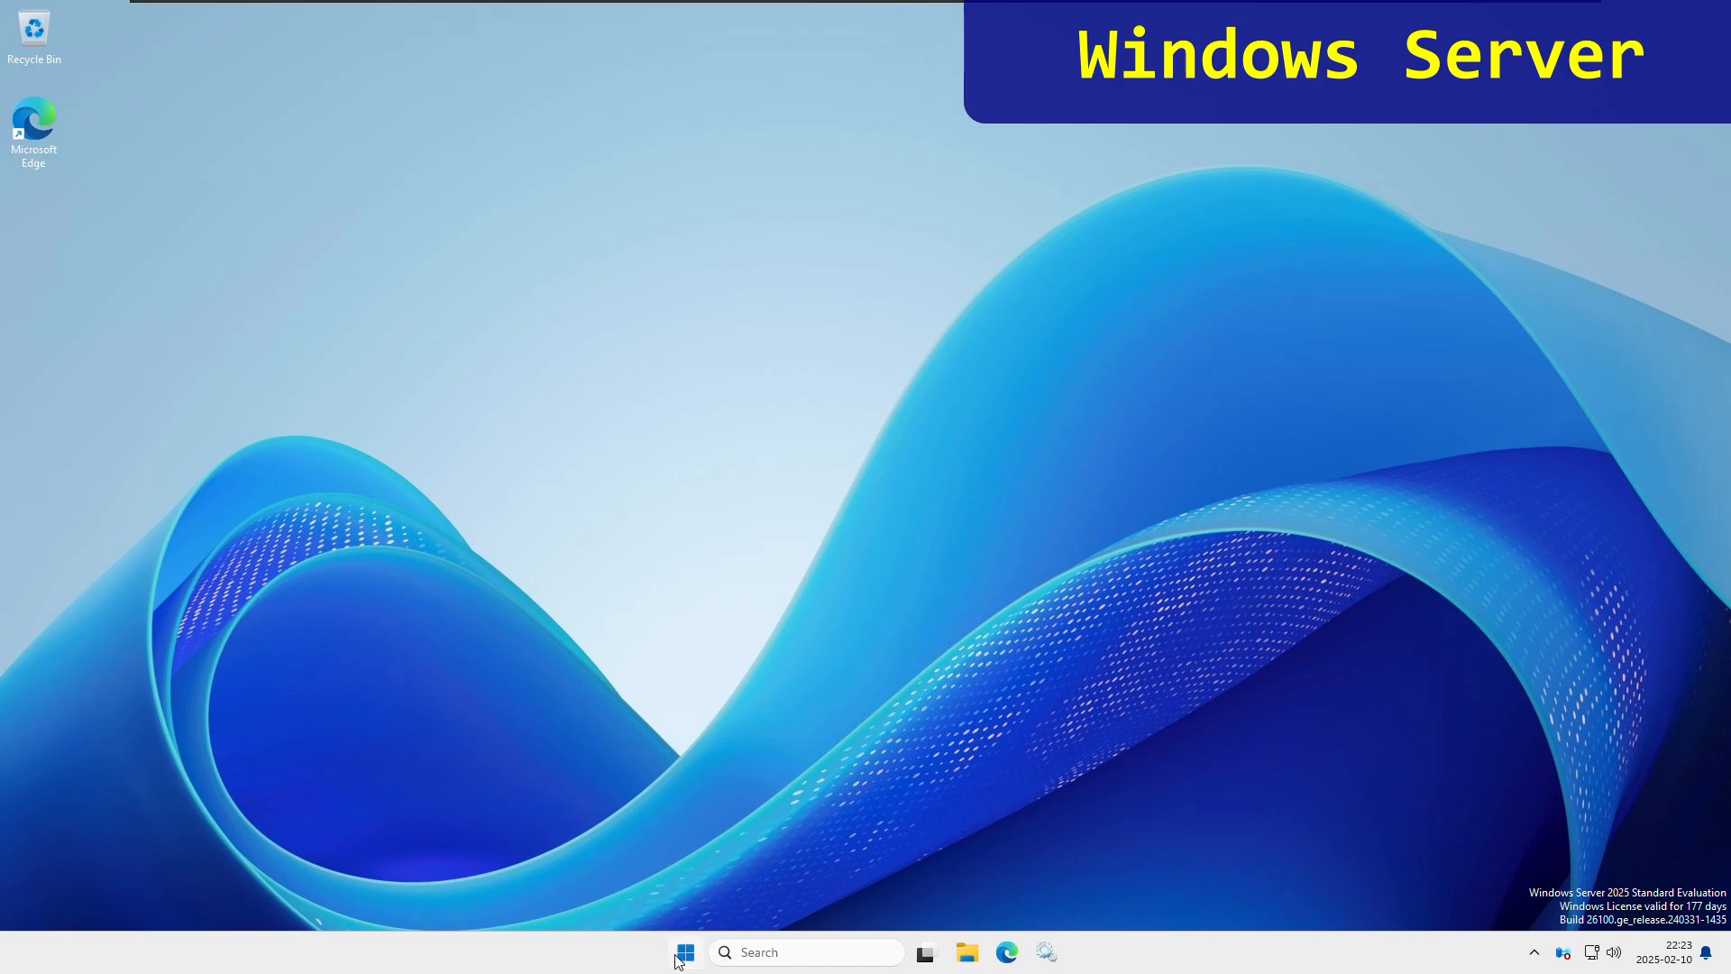
- In Services, bring up the OpenSSH SSH Server service's properties
{"action": "left_click", "coordinate": [683, 953]}
{"action": "type", "text": "services"}
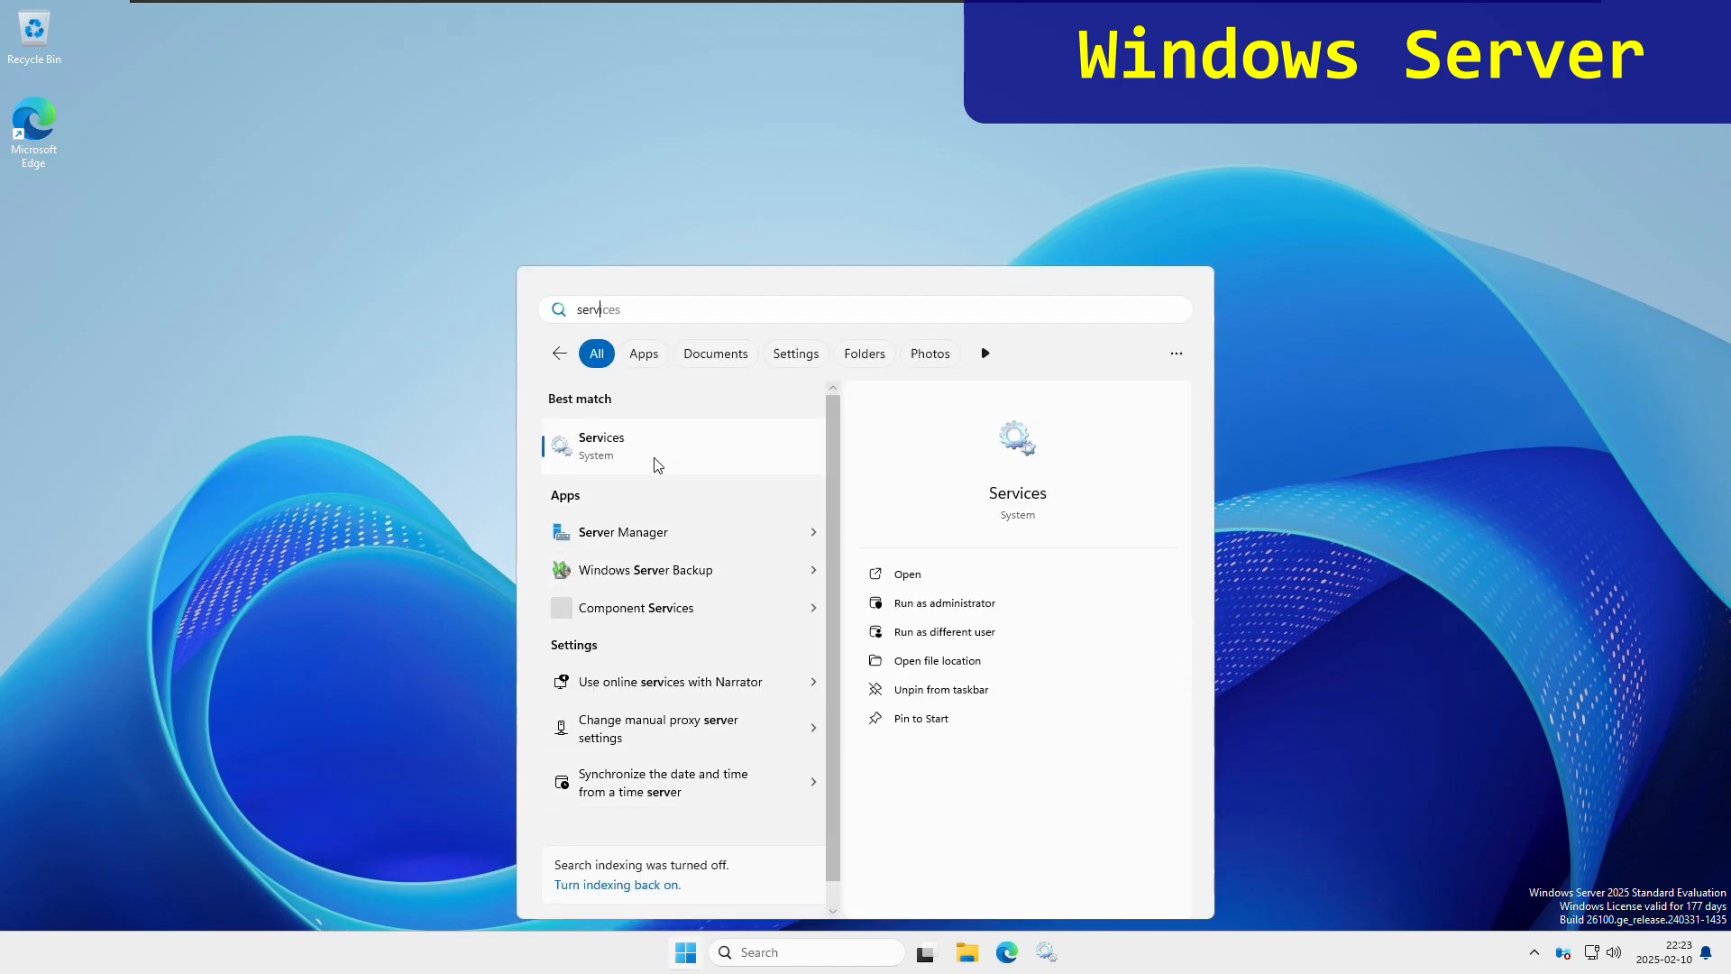
{"action": "left_click", "coordinate": [655, 460]}
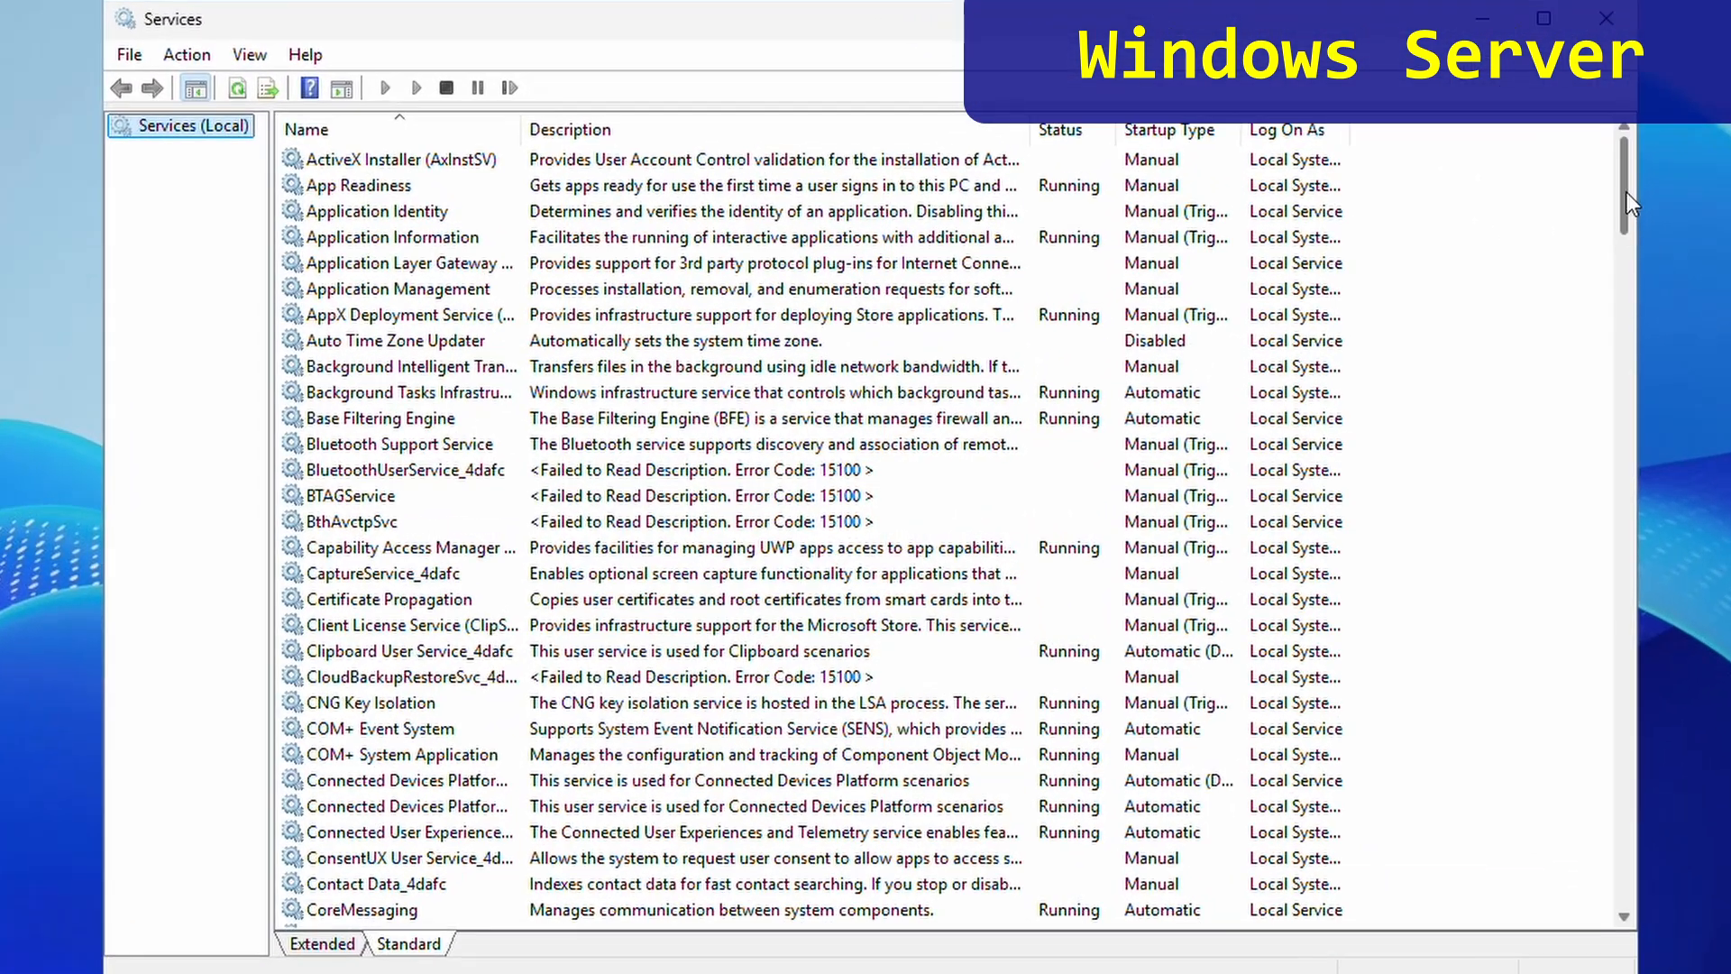
{"action": "left_click_drag", "start_coordinate": [1627, 192], "coordinate": [1624, 528]}
{"action": "left_click", "coordinate": [440, 419]}
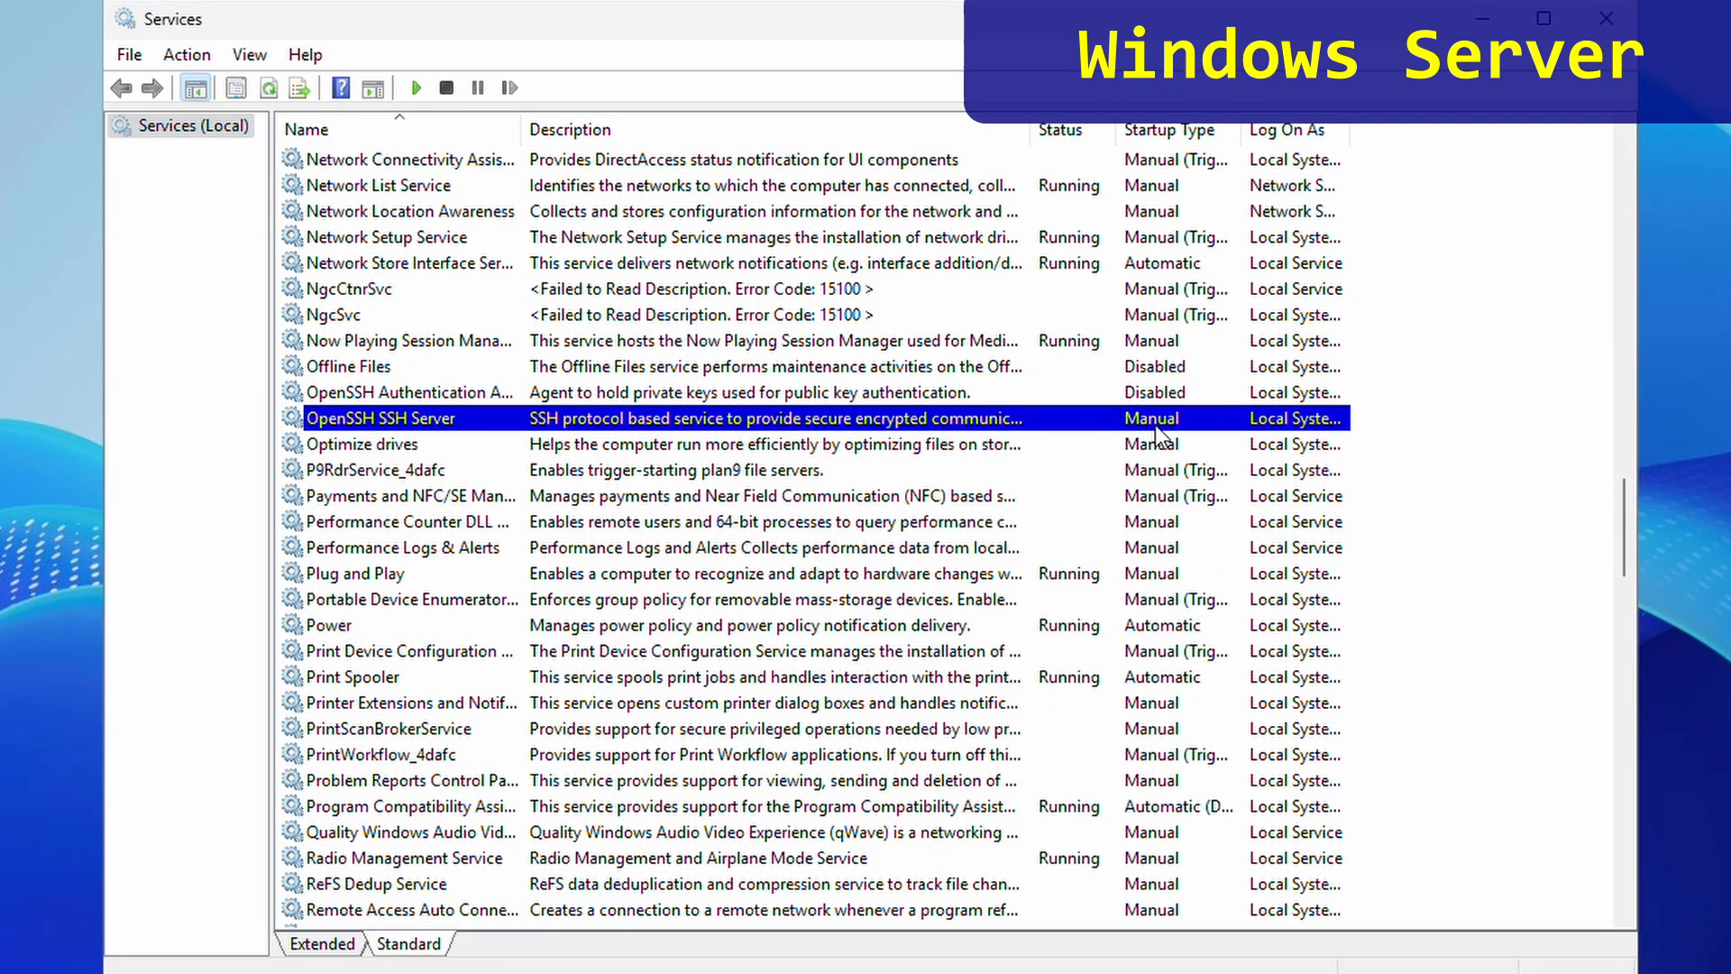
{"action": "right_click", "coordinate": [1083, 427]}
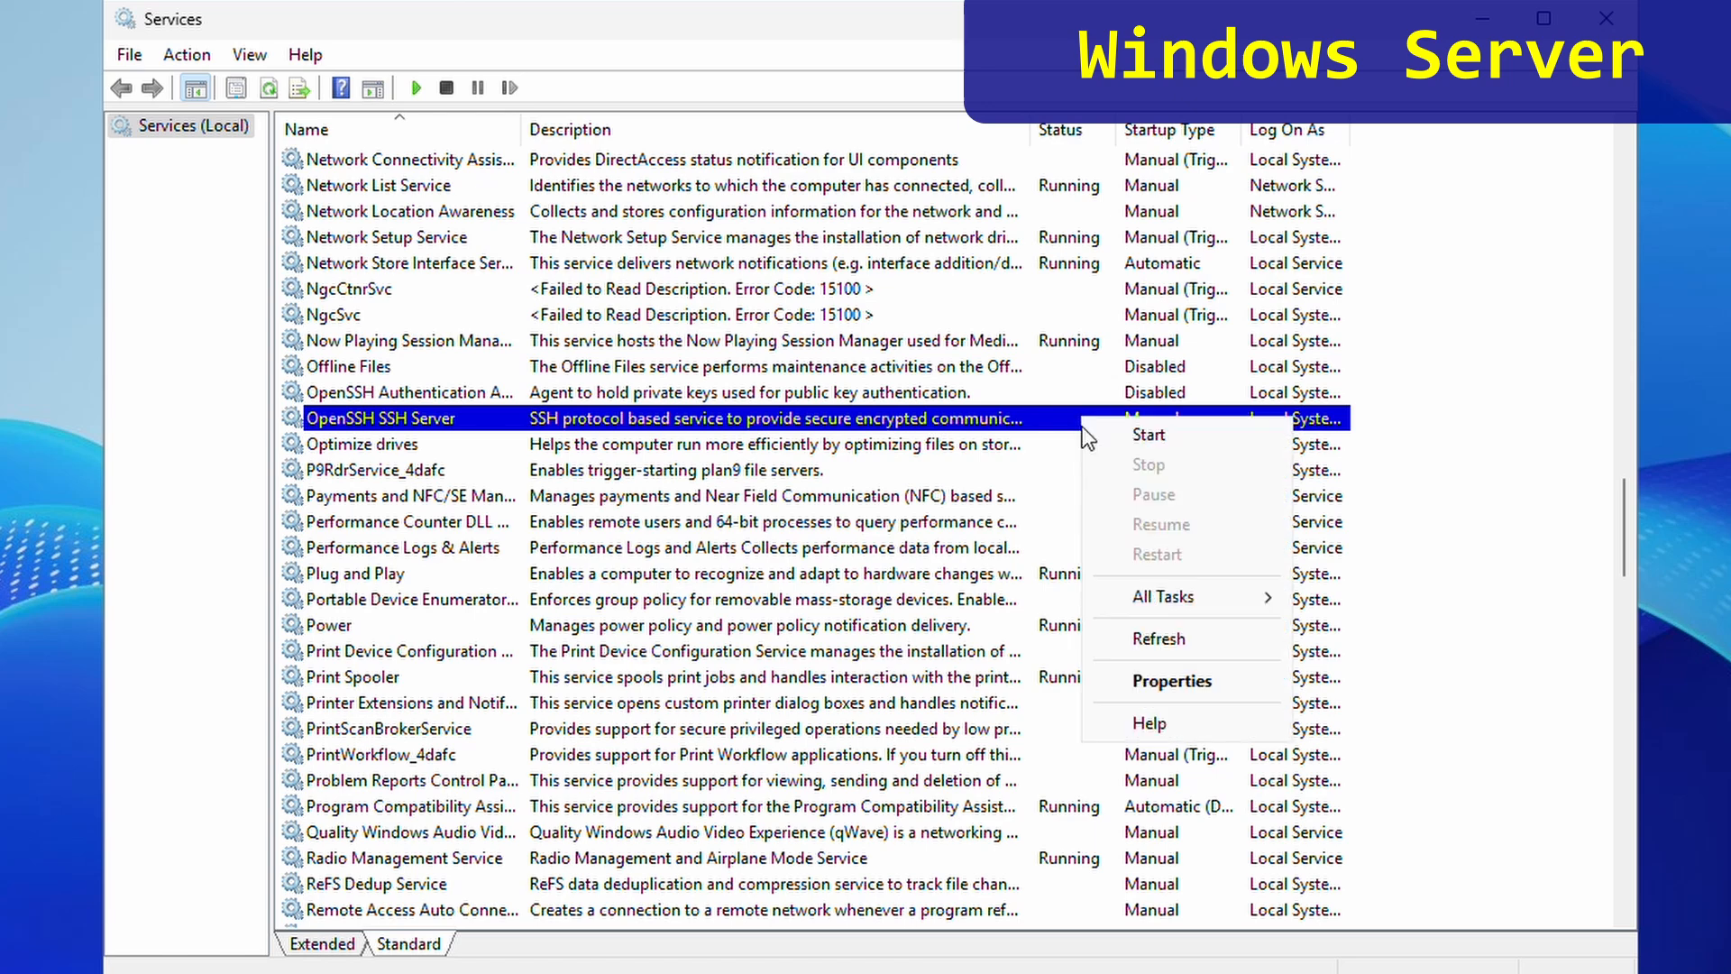
{"action": "left_click", "coordinate": [1120, 680]}
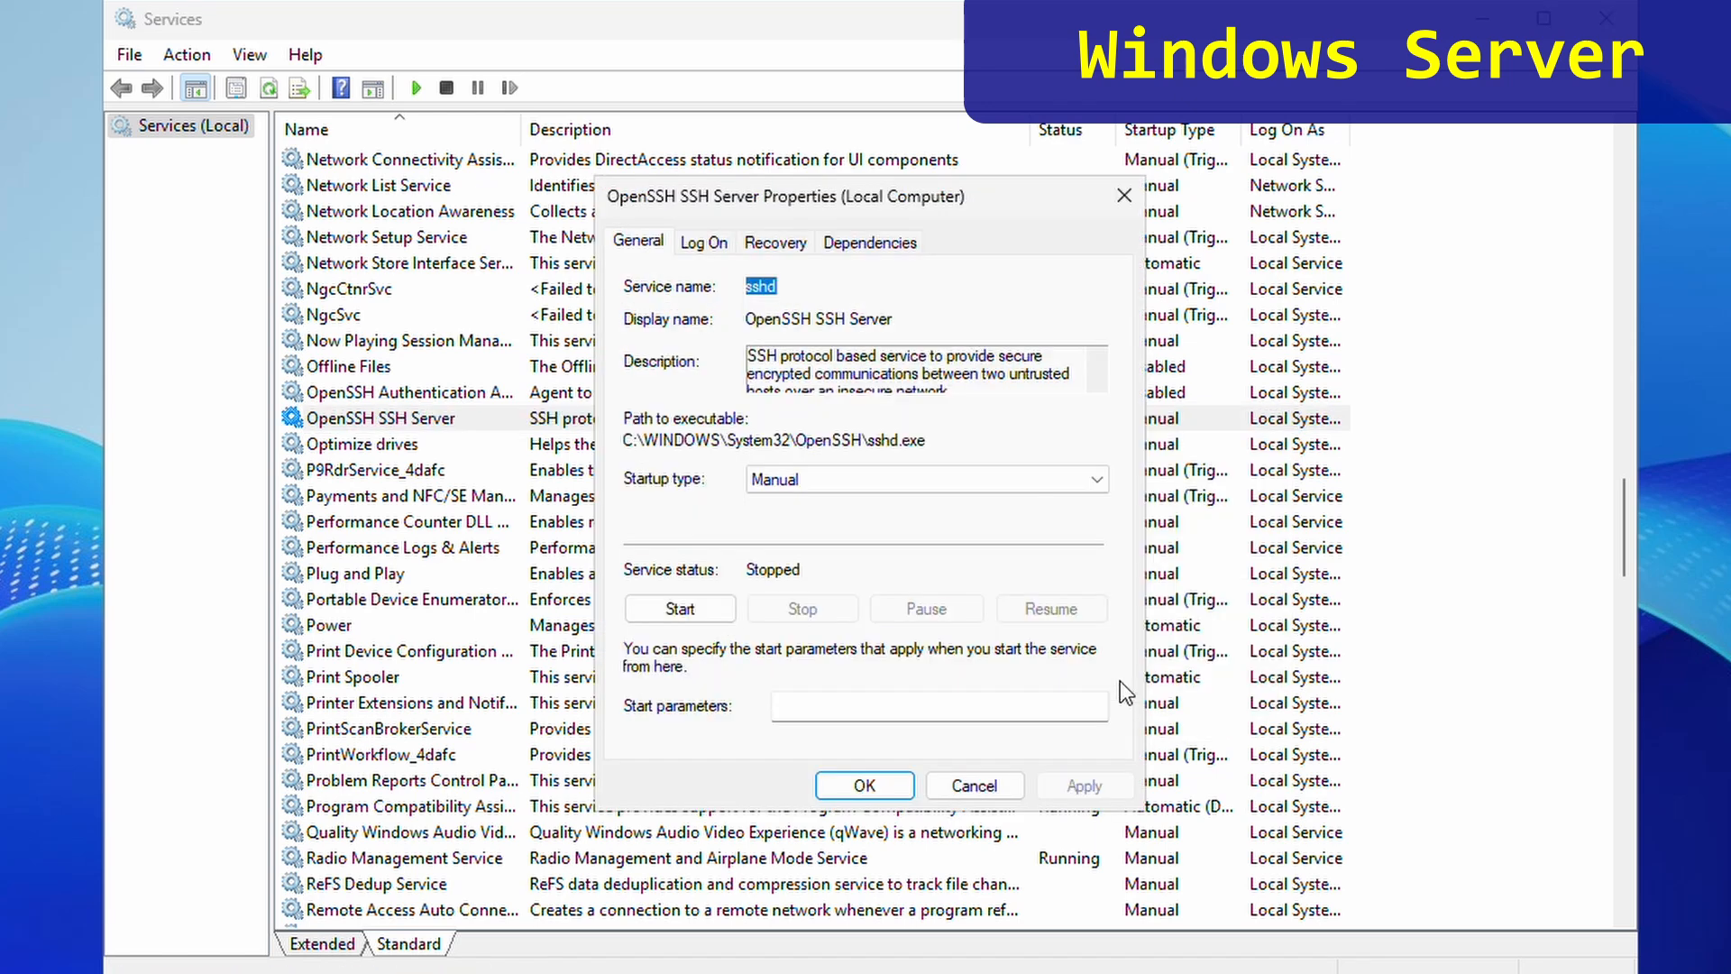
- Set startup to Automatic (Delayed Start), start the service, apply, and close Services
{"action": "left_click", "coordinate": [1098, 479]}
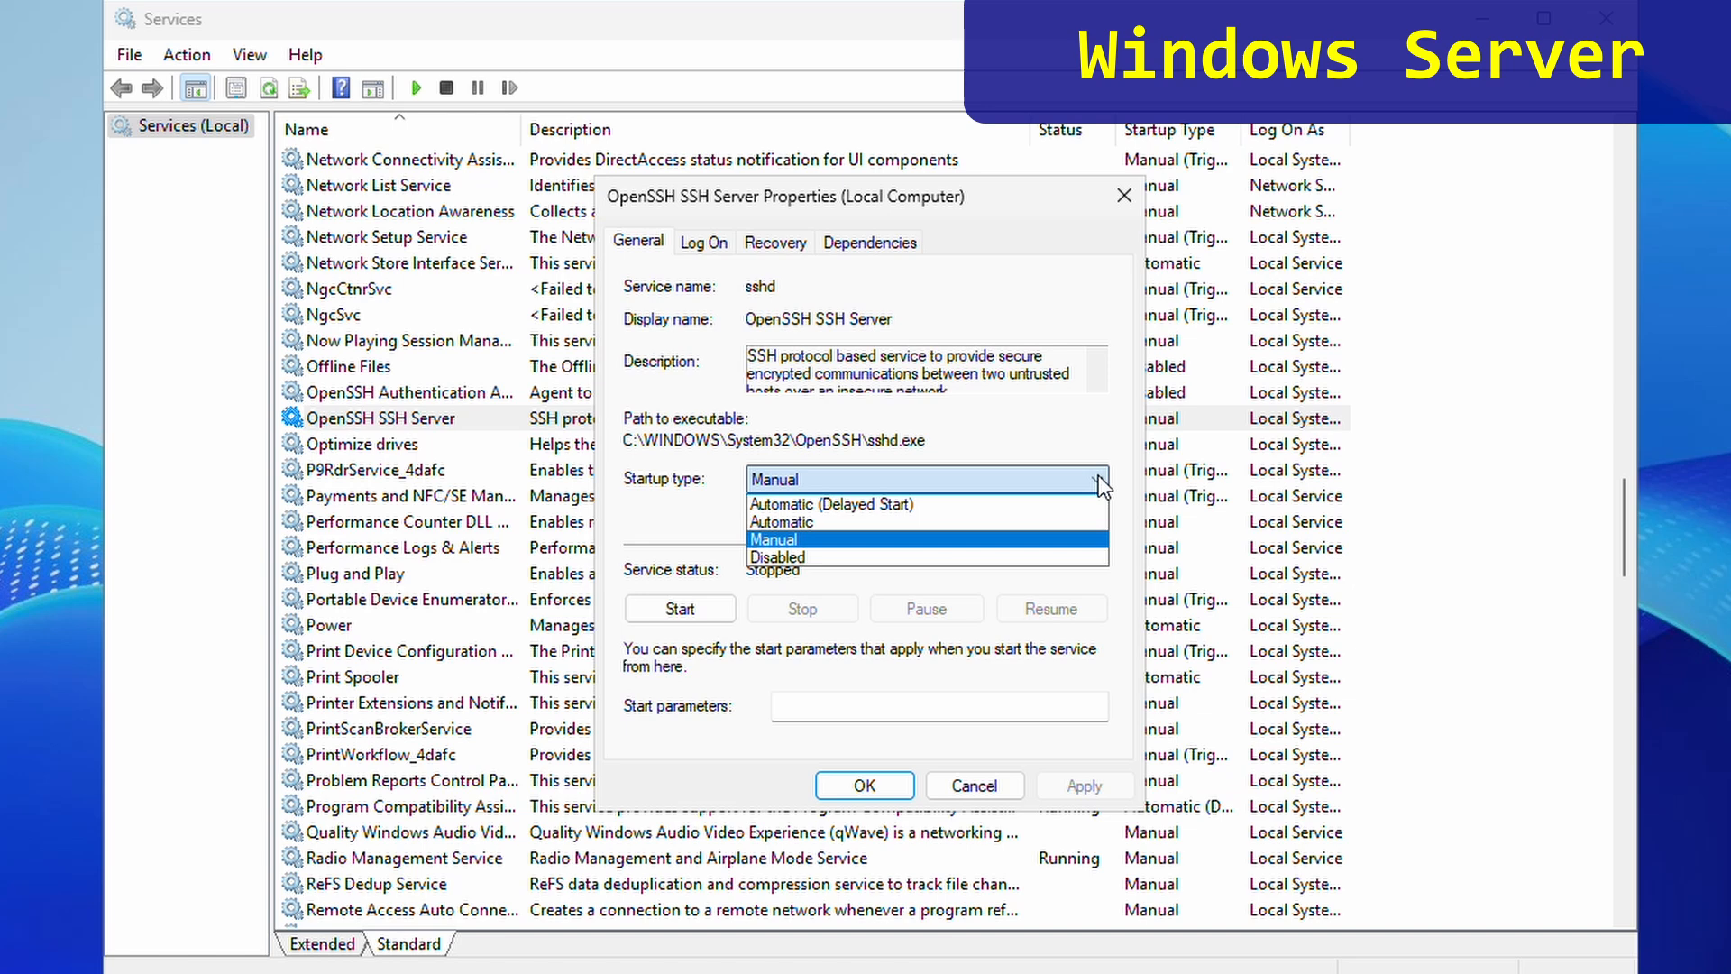
{"action": "left_click", "coordinate": [989, 505]}
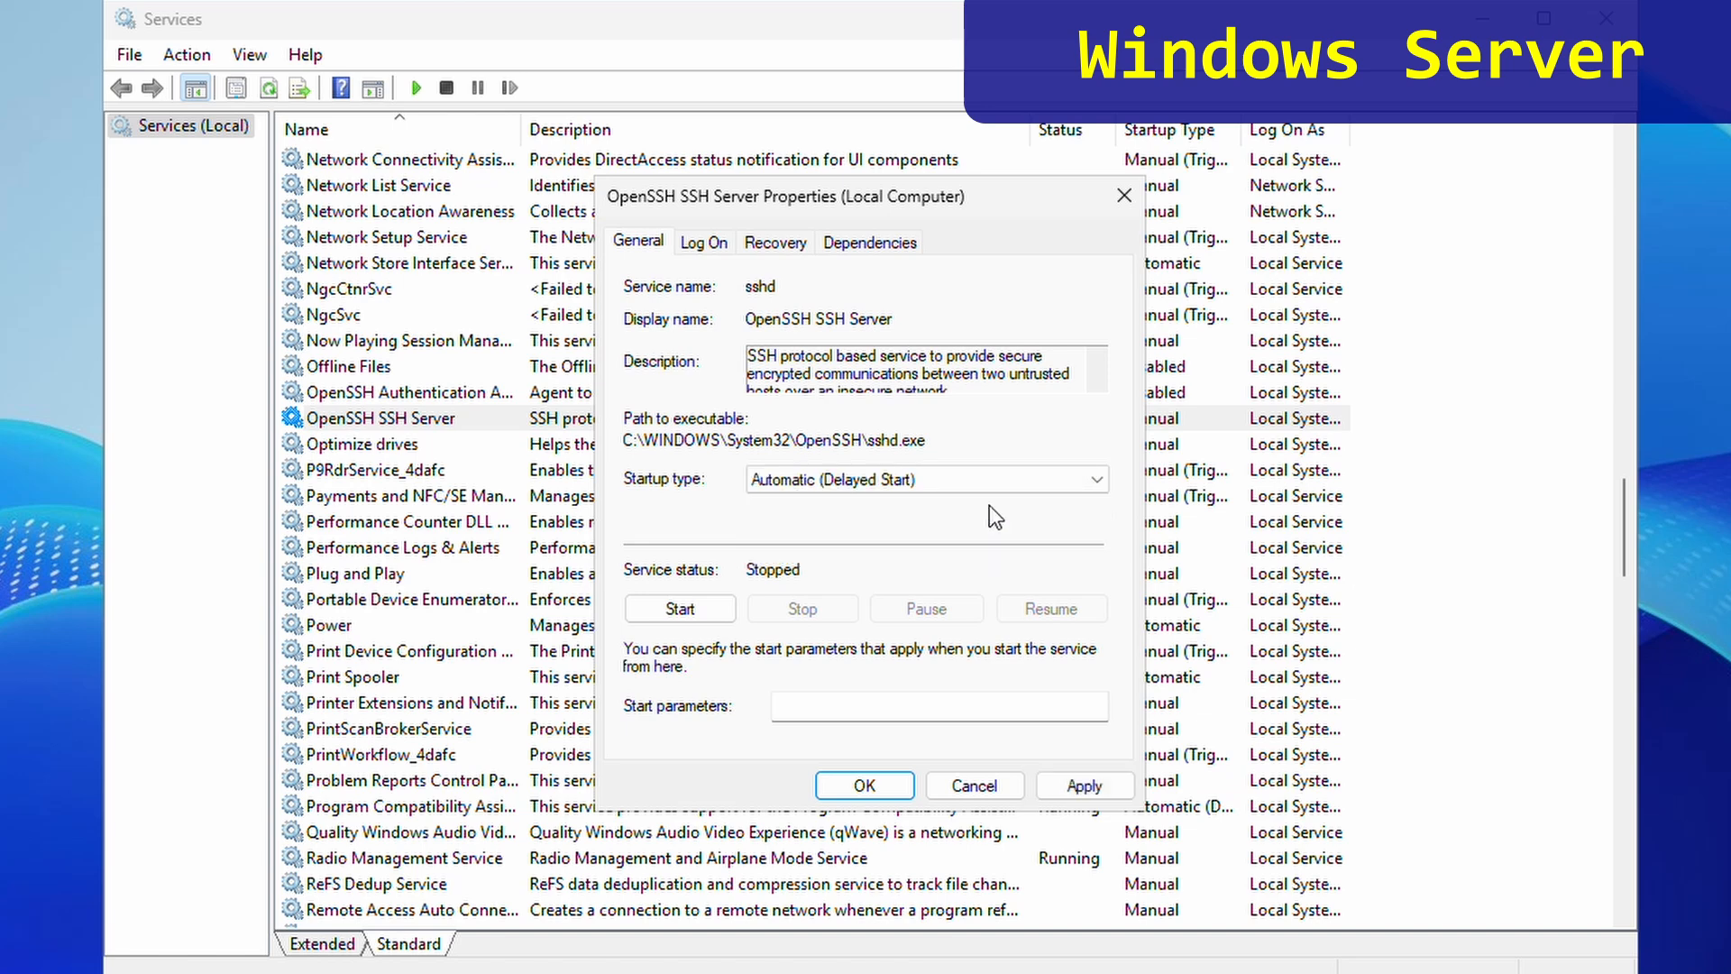
{"action": "left_click", "coordinate": [684, 612]}
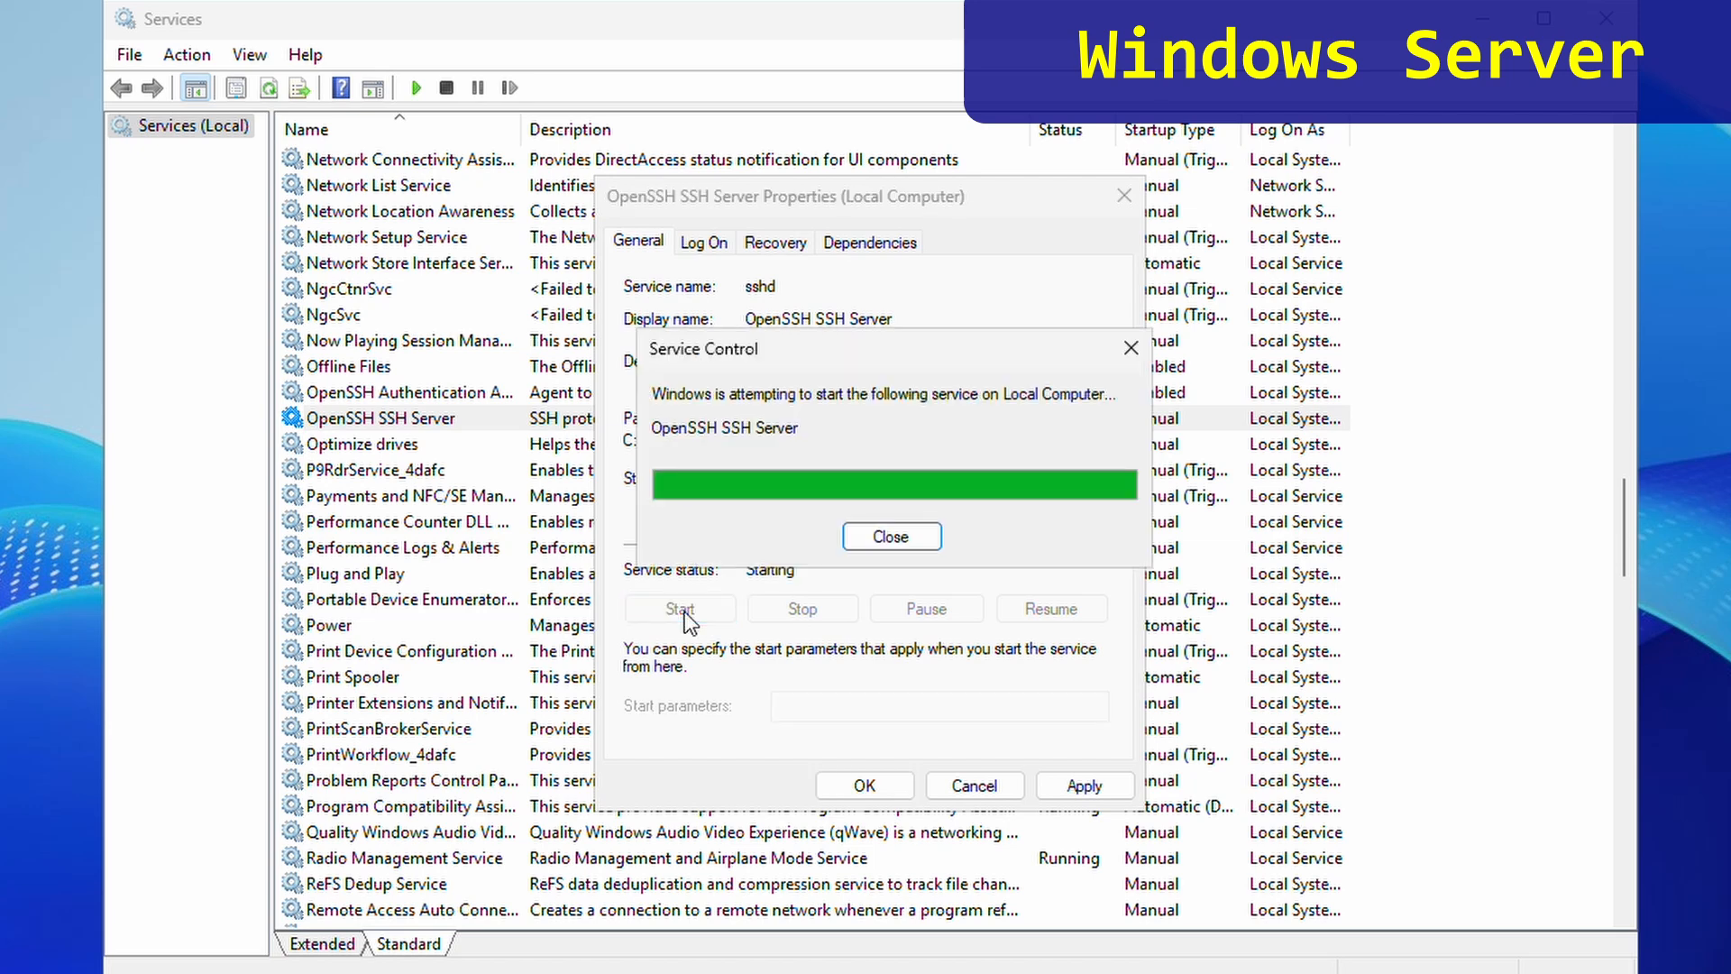
{"action": "left_click", "coordinate": [864, 785]}
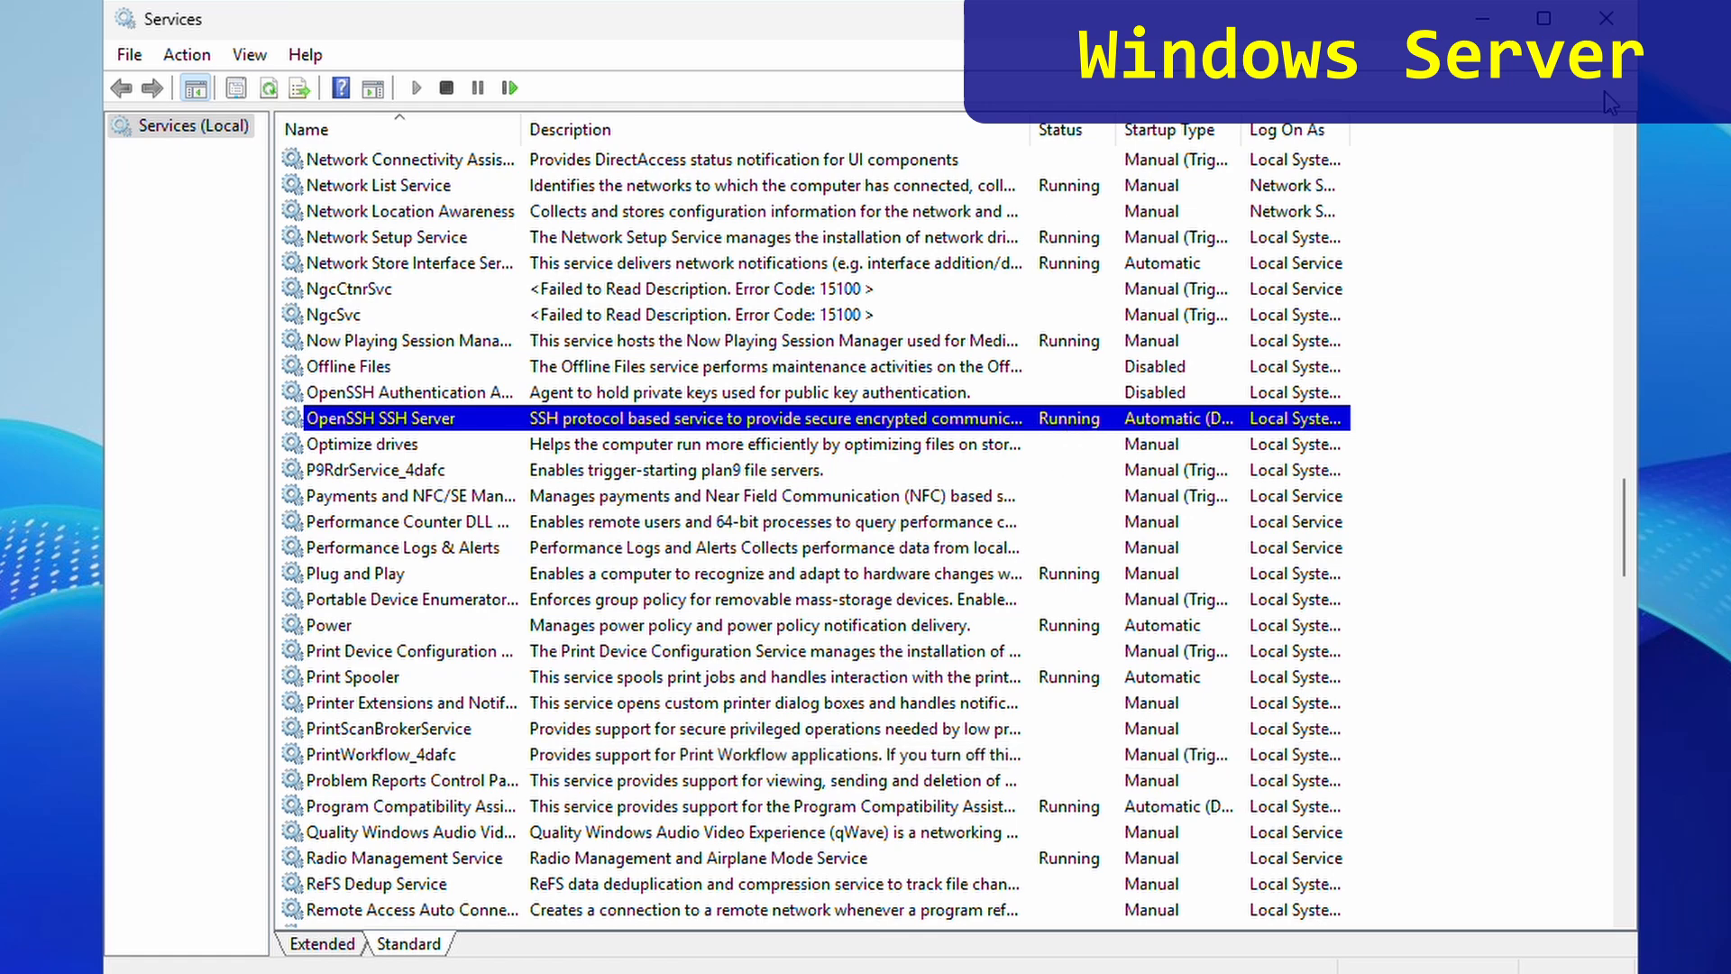
{"action": "left_click", "coordinate": [1607, 20]}
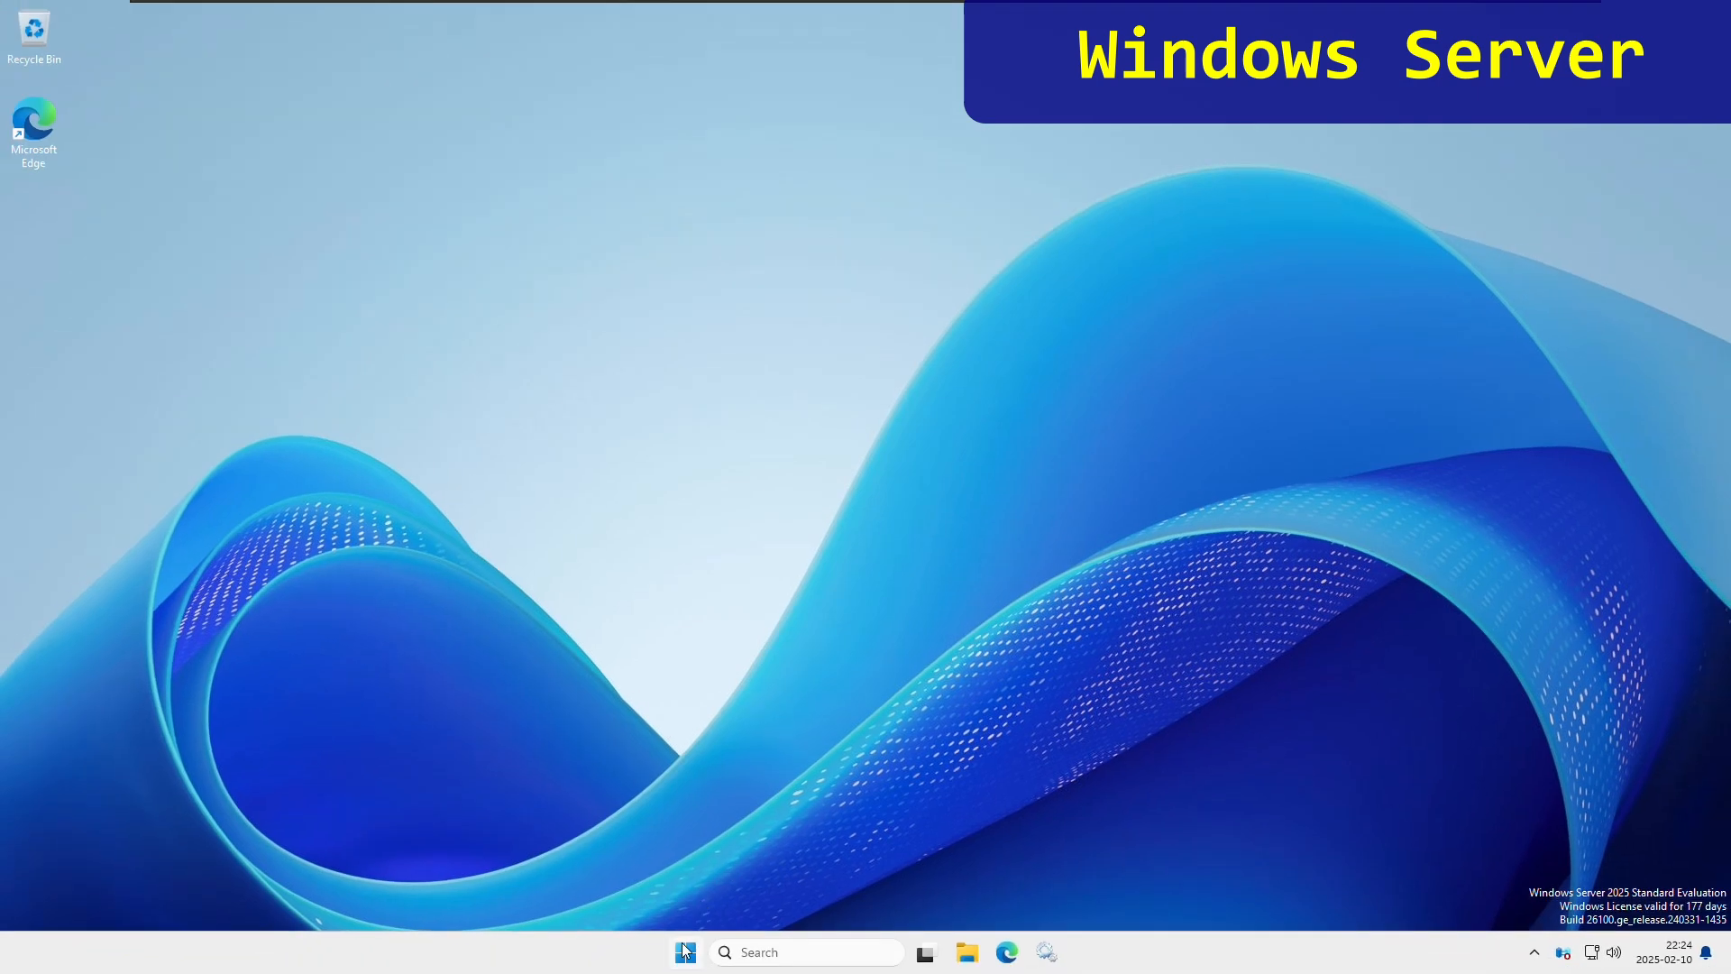
- In Computer Management, list the Local Users and begin a new user
{"action": "right_click", "coordinate": [685, 949]}
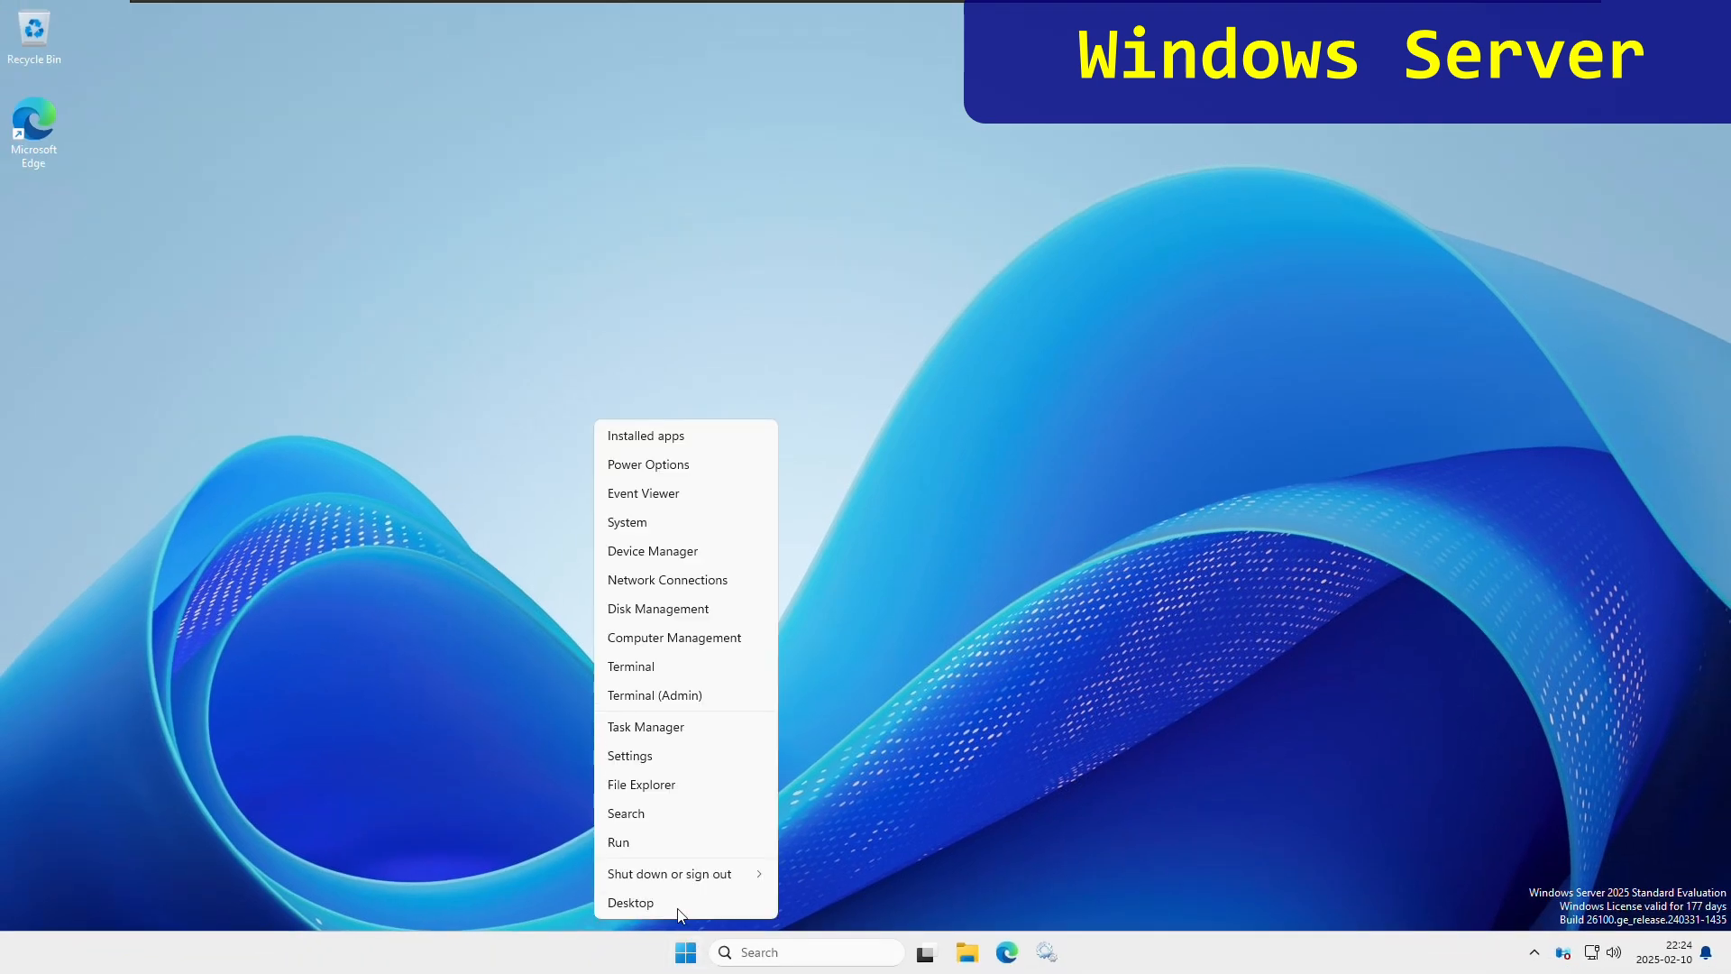
{"action": "left_click", "coordinate": [672, 638]}
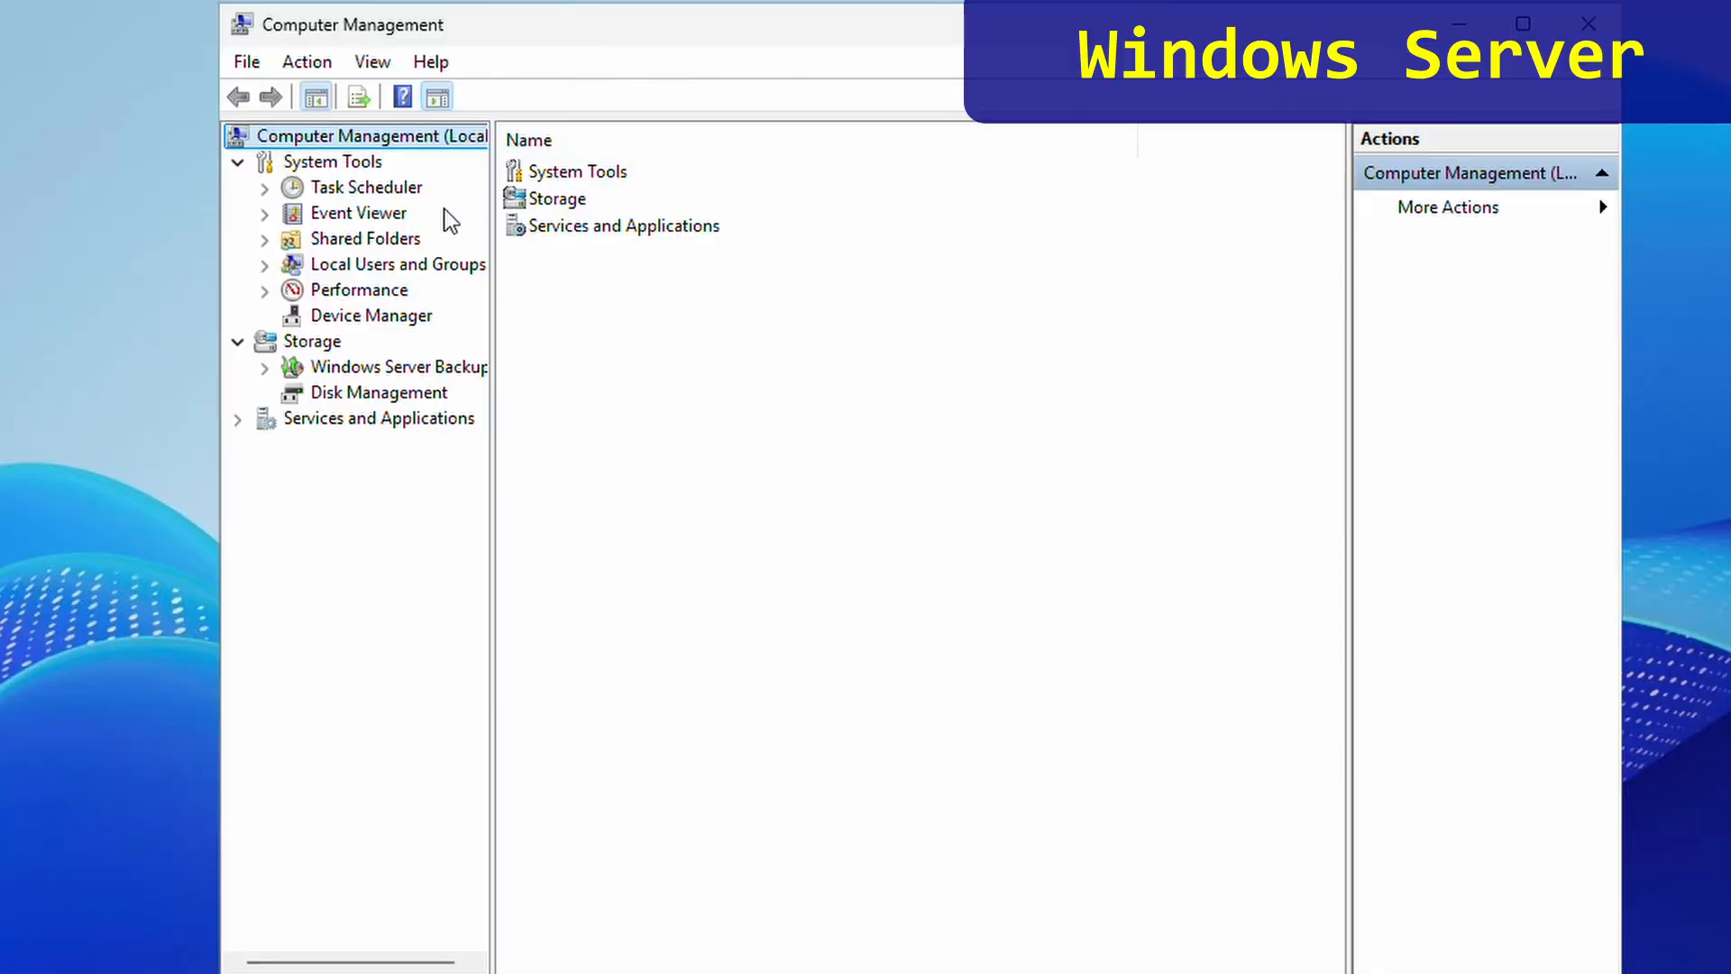
{"action": "left_click", "coordinate": [265, 266]}
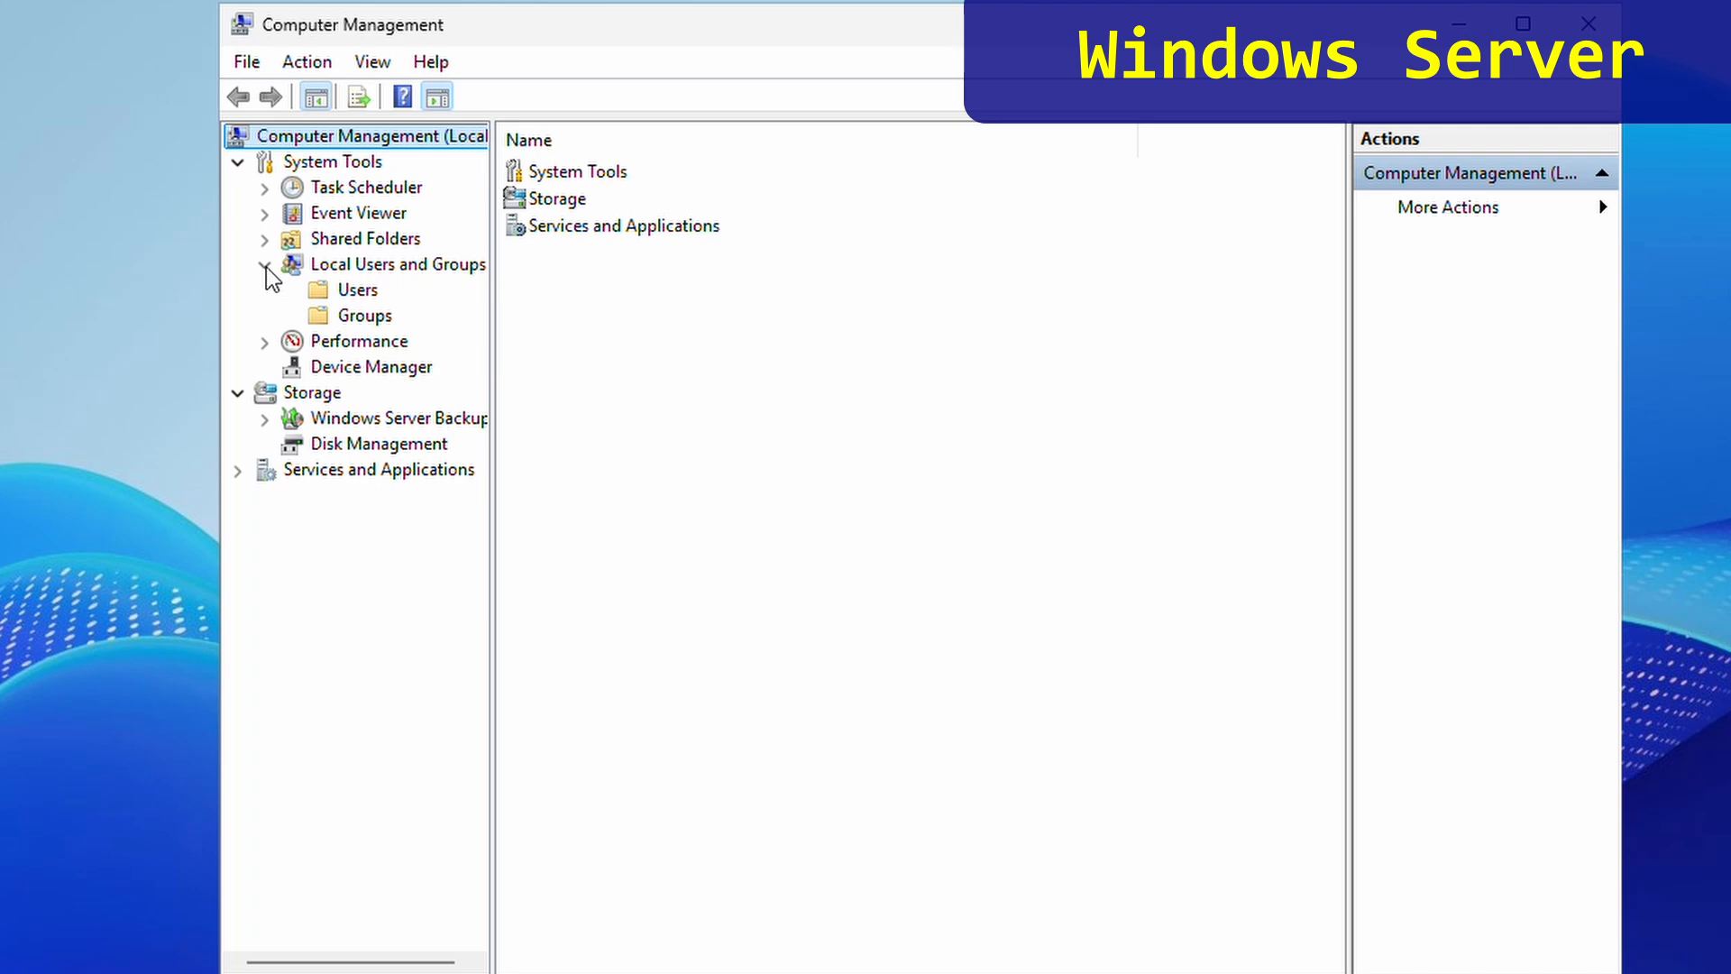
{"action": "left_click", "coordinate": [357, 290]}
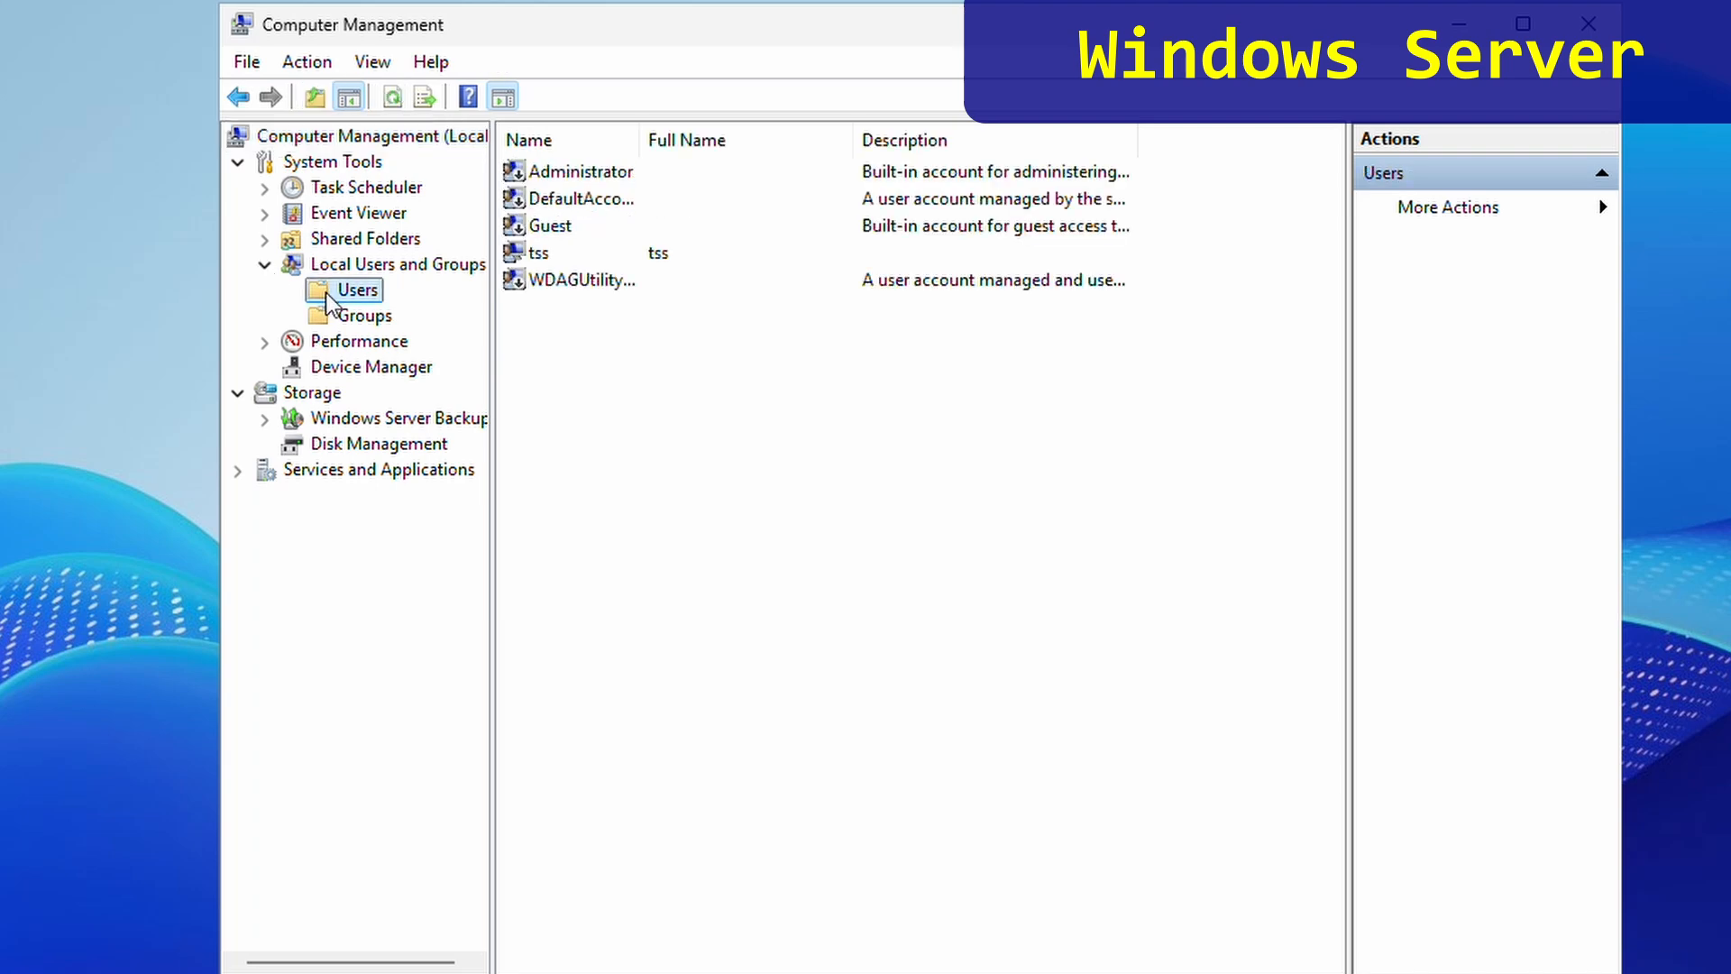
{"action": "right_click", "coordinate": [561, 360]}
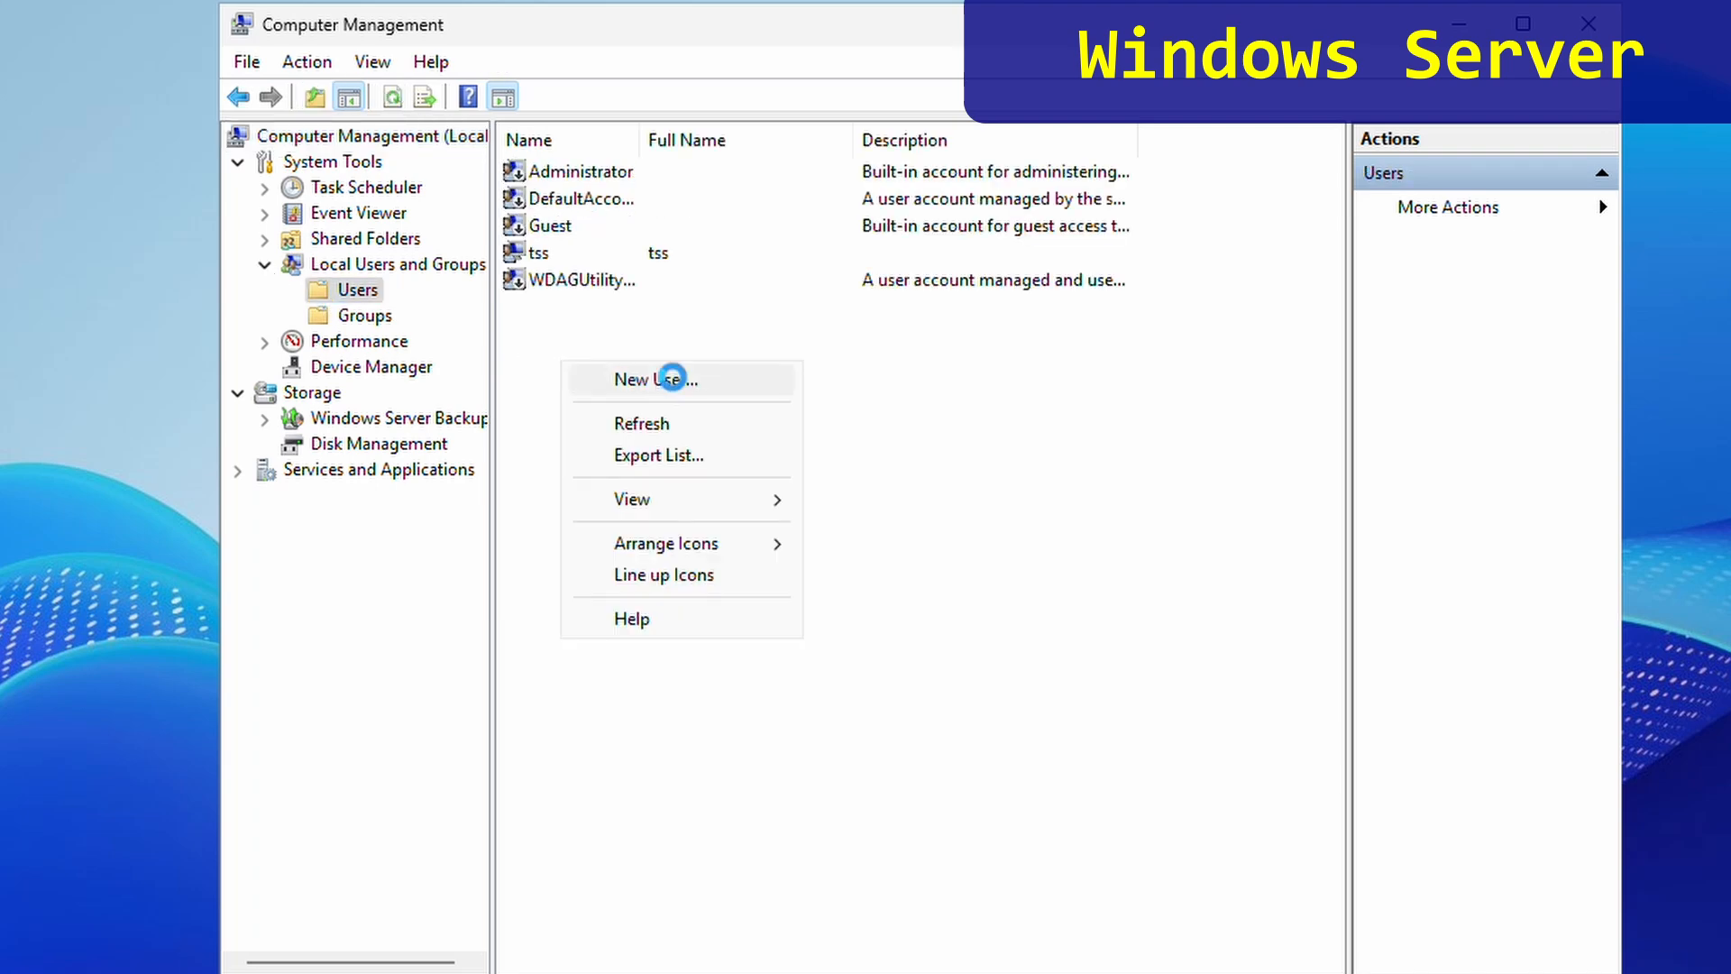
{"action": "left_click", "coordinate": [672, 377]}
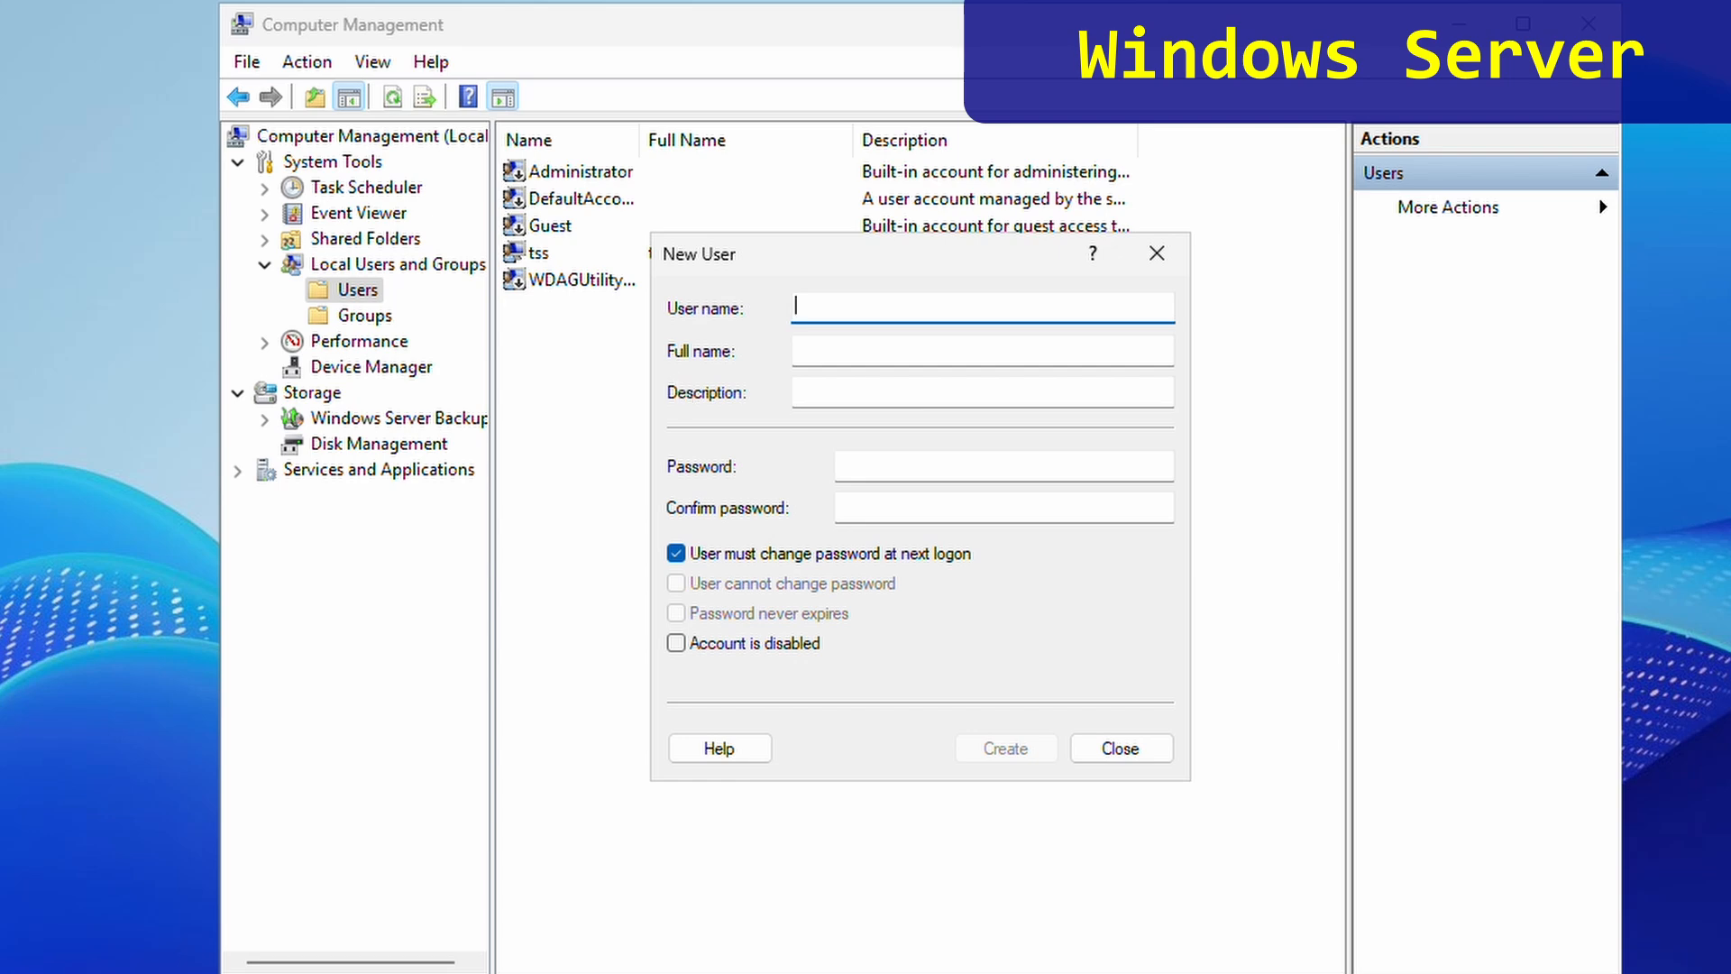
- Enter the user name and password, make the password unchangeable and non-expiring, and create the account
{"action": "type", "text": "timmy"}
{"action": "key", "text": "Tab"}
{"action": "key", "text": "Tab"}
{"action": "key", "text": "Tab"}
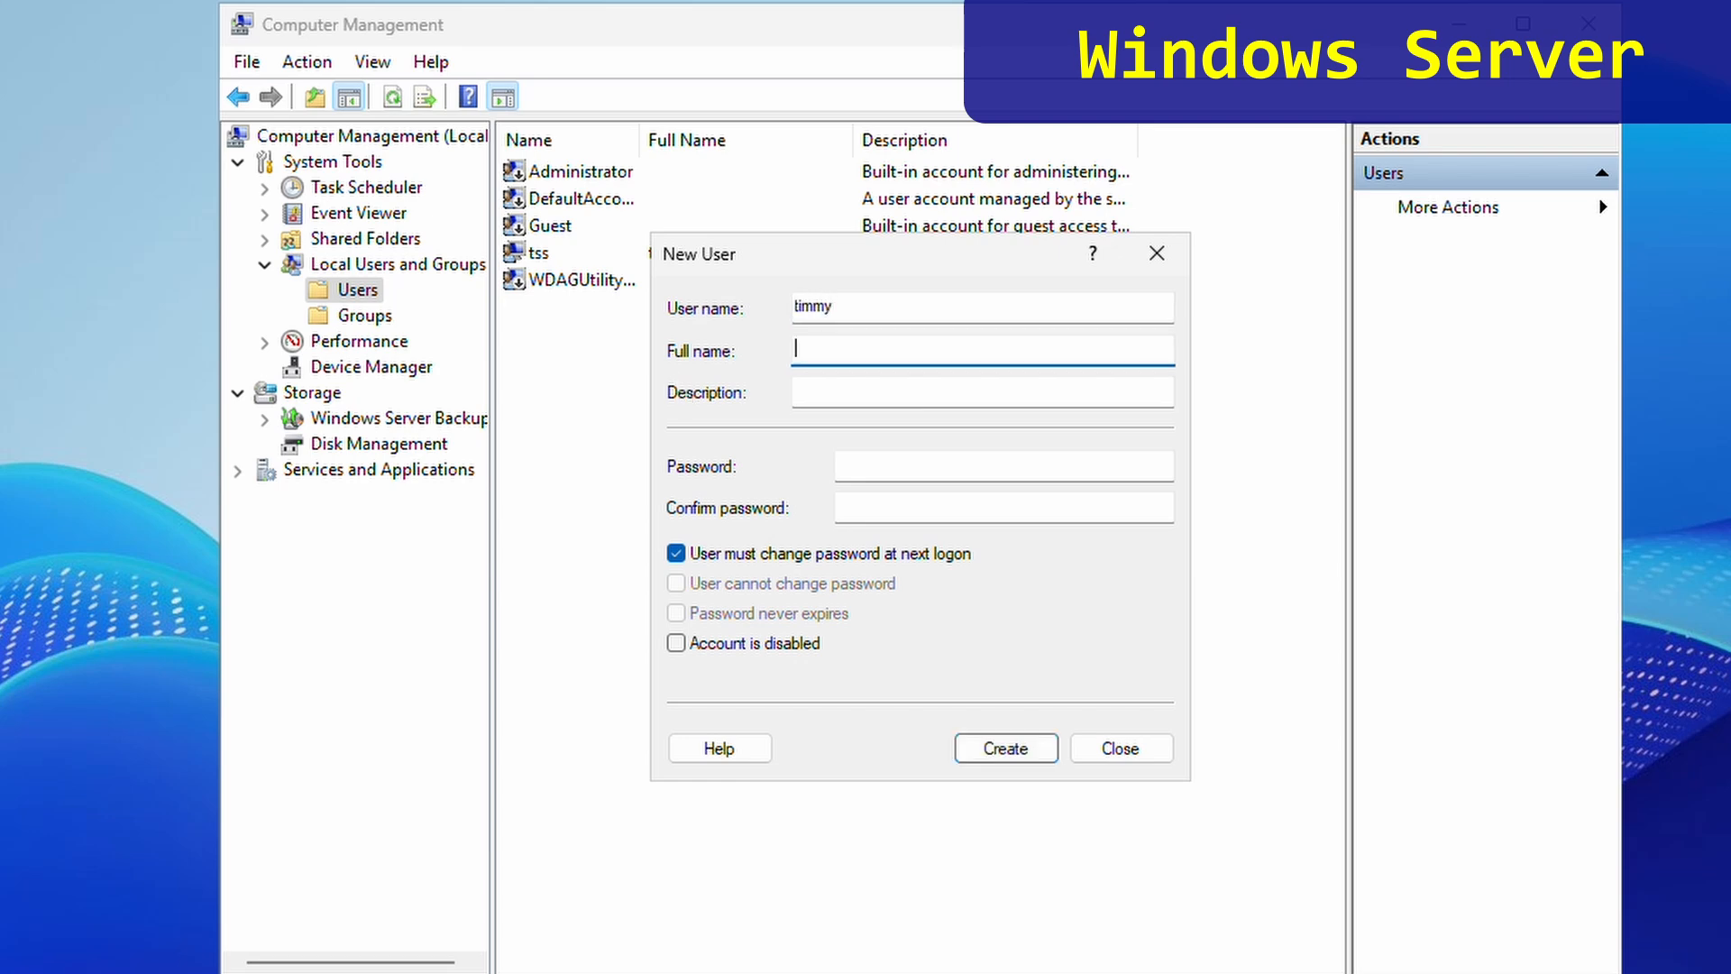
{"action": "type", "text": "••••••••••"}
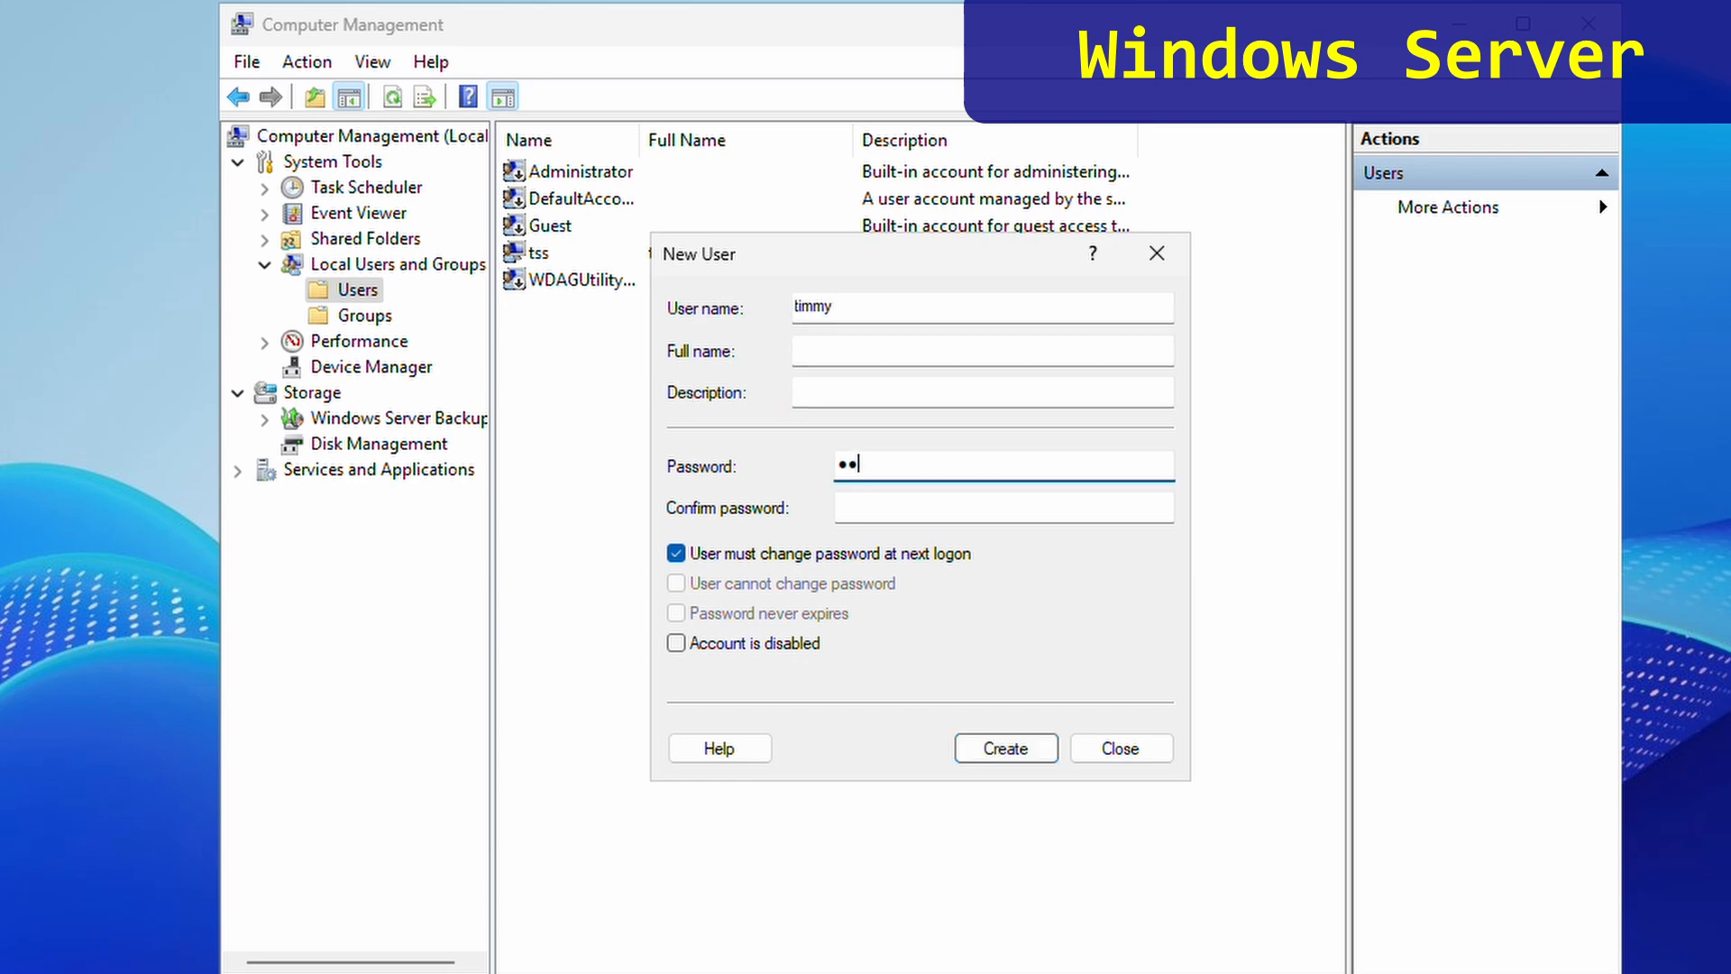
{"action": "type", "text": "••"}
{"action": "key", "text": "Tab"}
{"action": "type", "text": "••••••"}
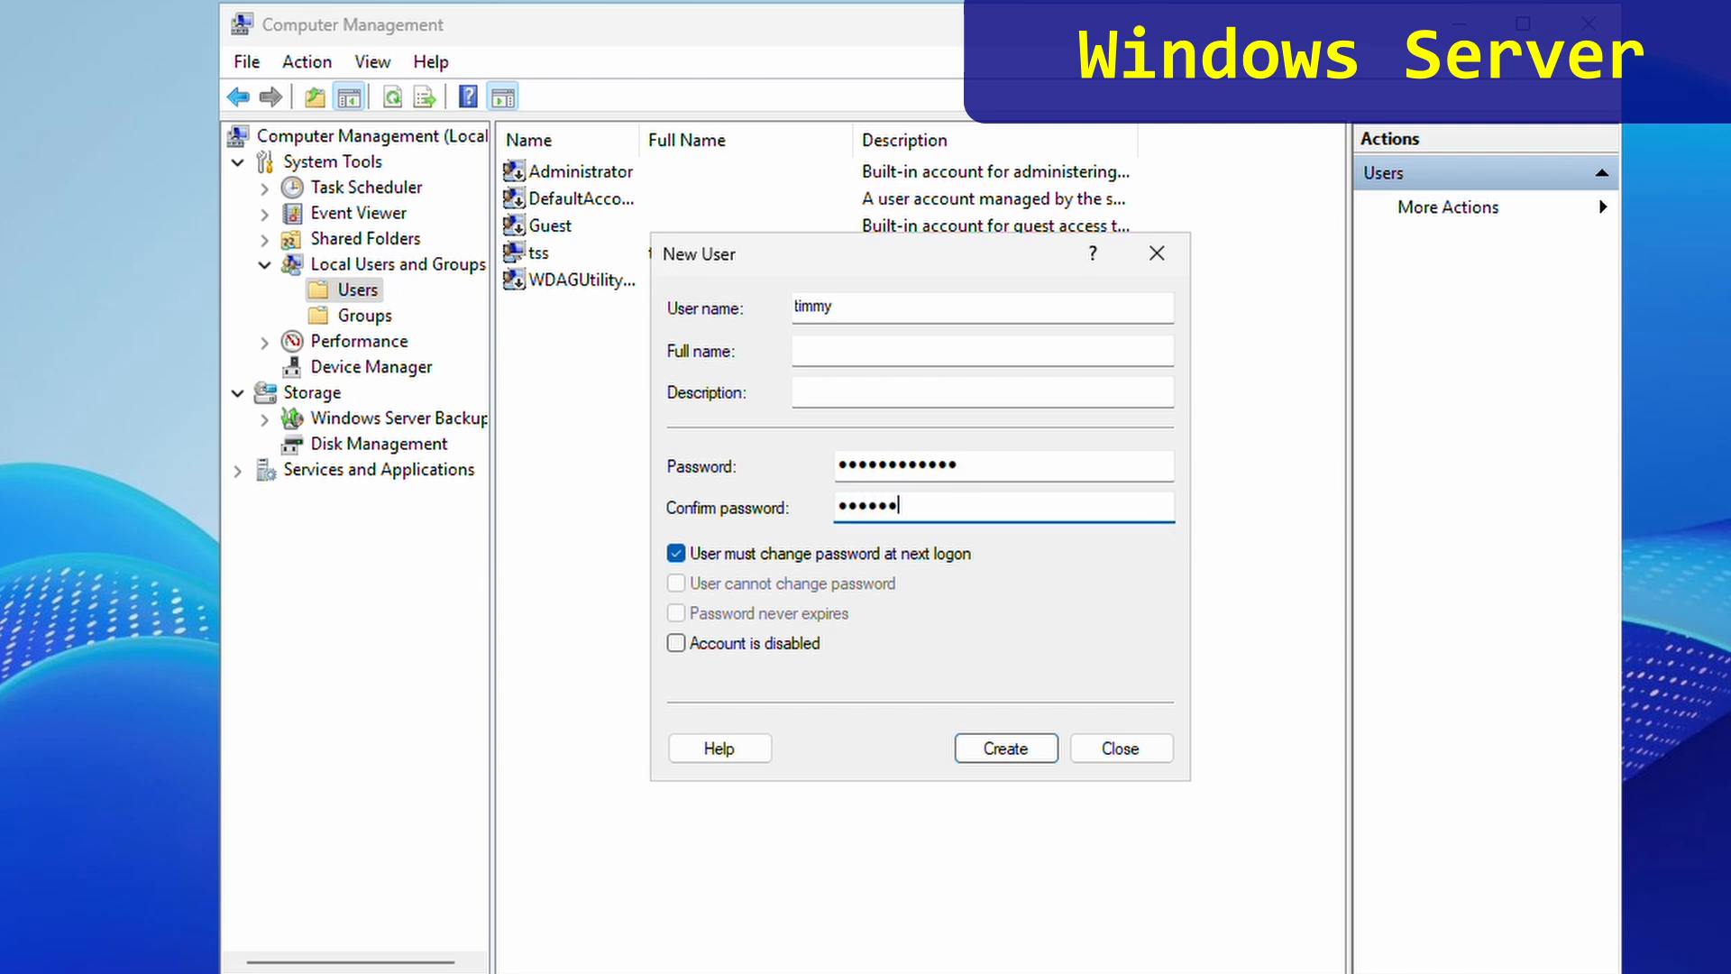
{"action": "type", "text": "••••••"}
{"action": "left_click", "coordinate": [675, 552]}
{"action": "left_click", "coordinate": [675, 553]}
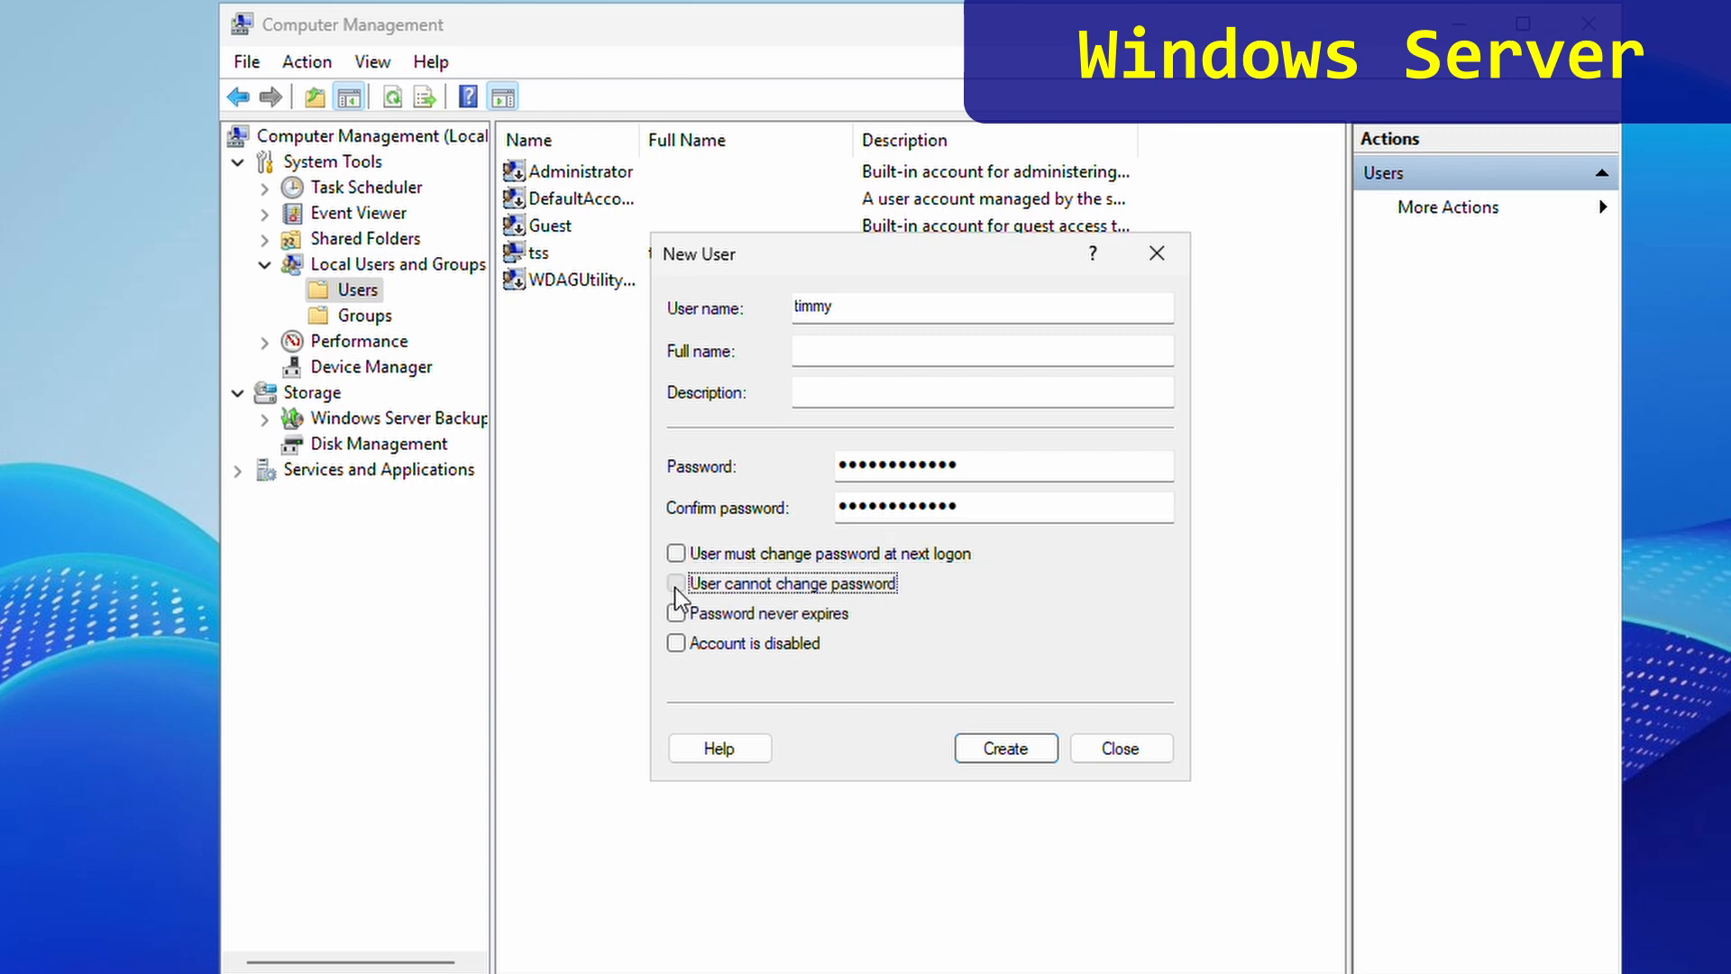
{"action": "left_click", "coordinate": [676, 582]}
{"action": "left_click", "coordinate": [676, 613]}
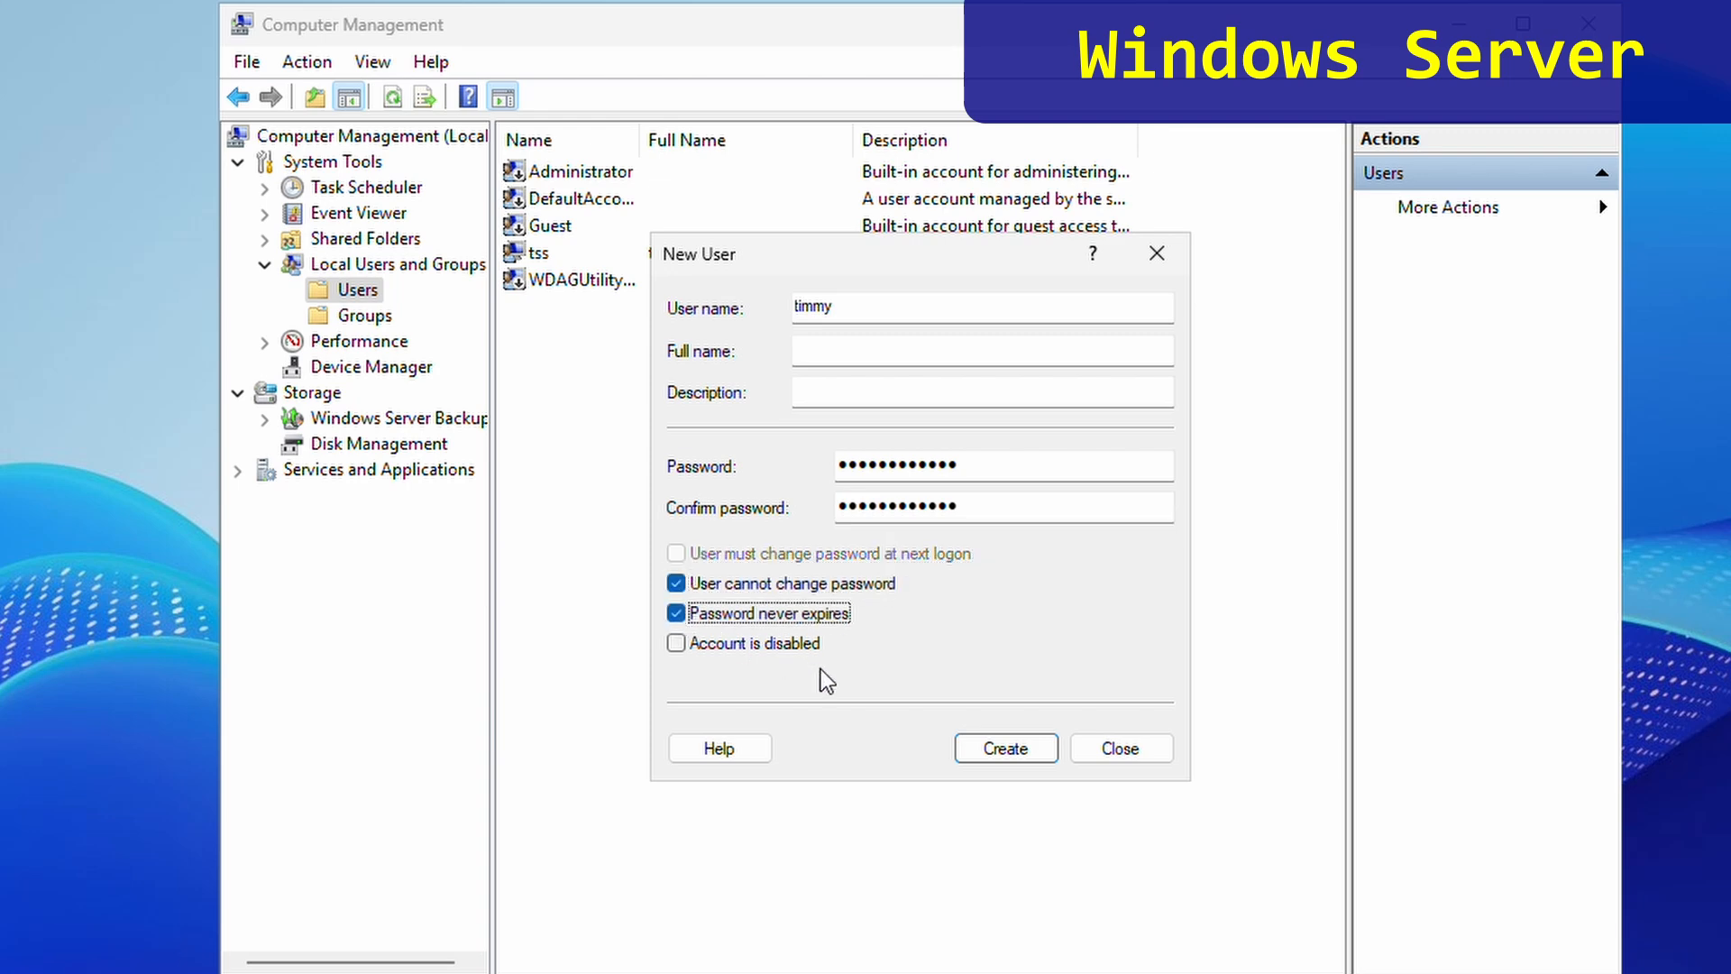
{"action": "left_click", "coordinate": [1005, 748]}
{"action": "left_click", "coordinate": [1120, 750]}
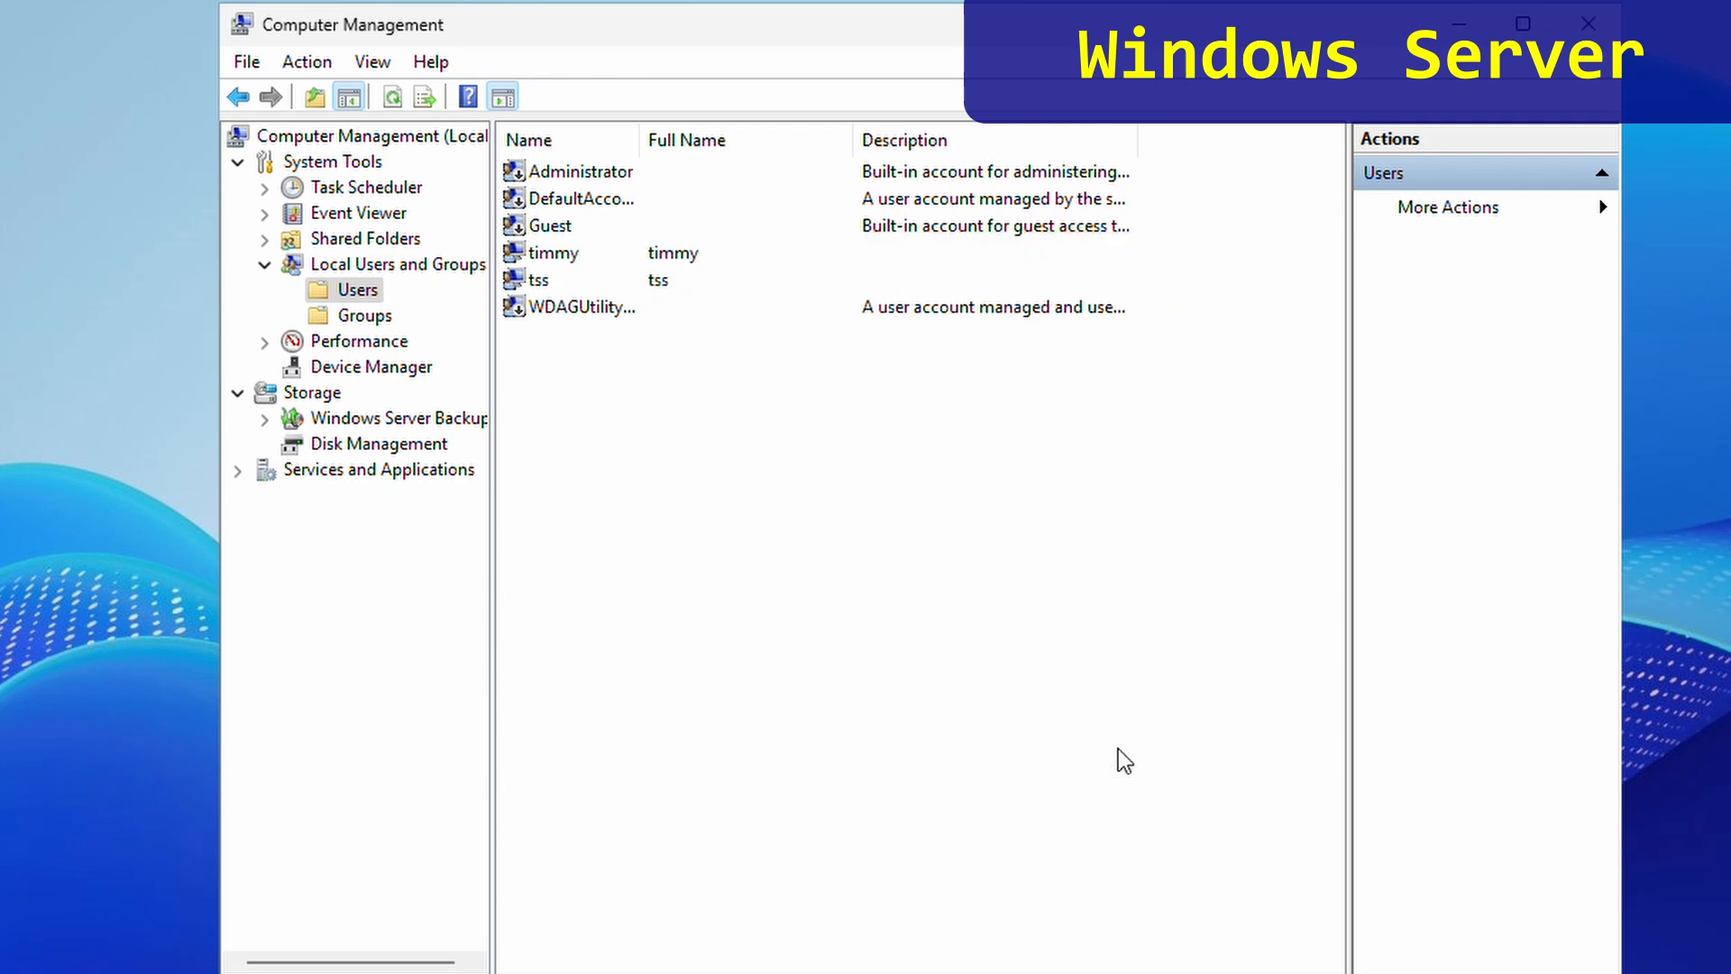
- Under Groups, bring up the OpenSSH Users group's properties
{"action": "left_click", "coordinate": [363, 317]}
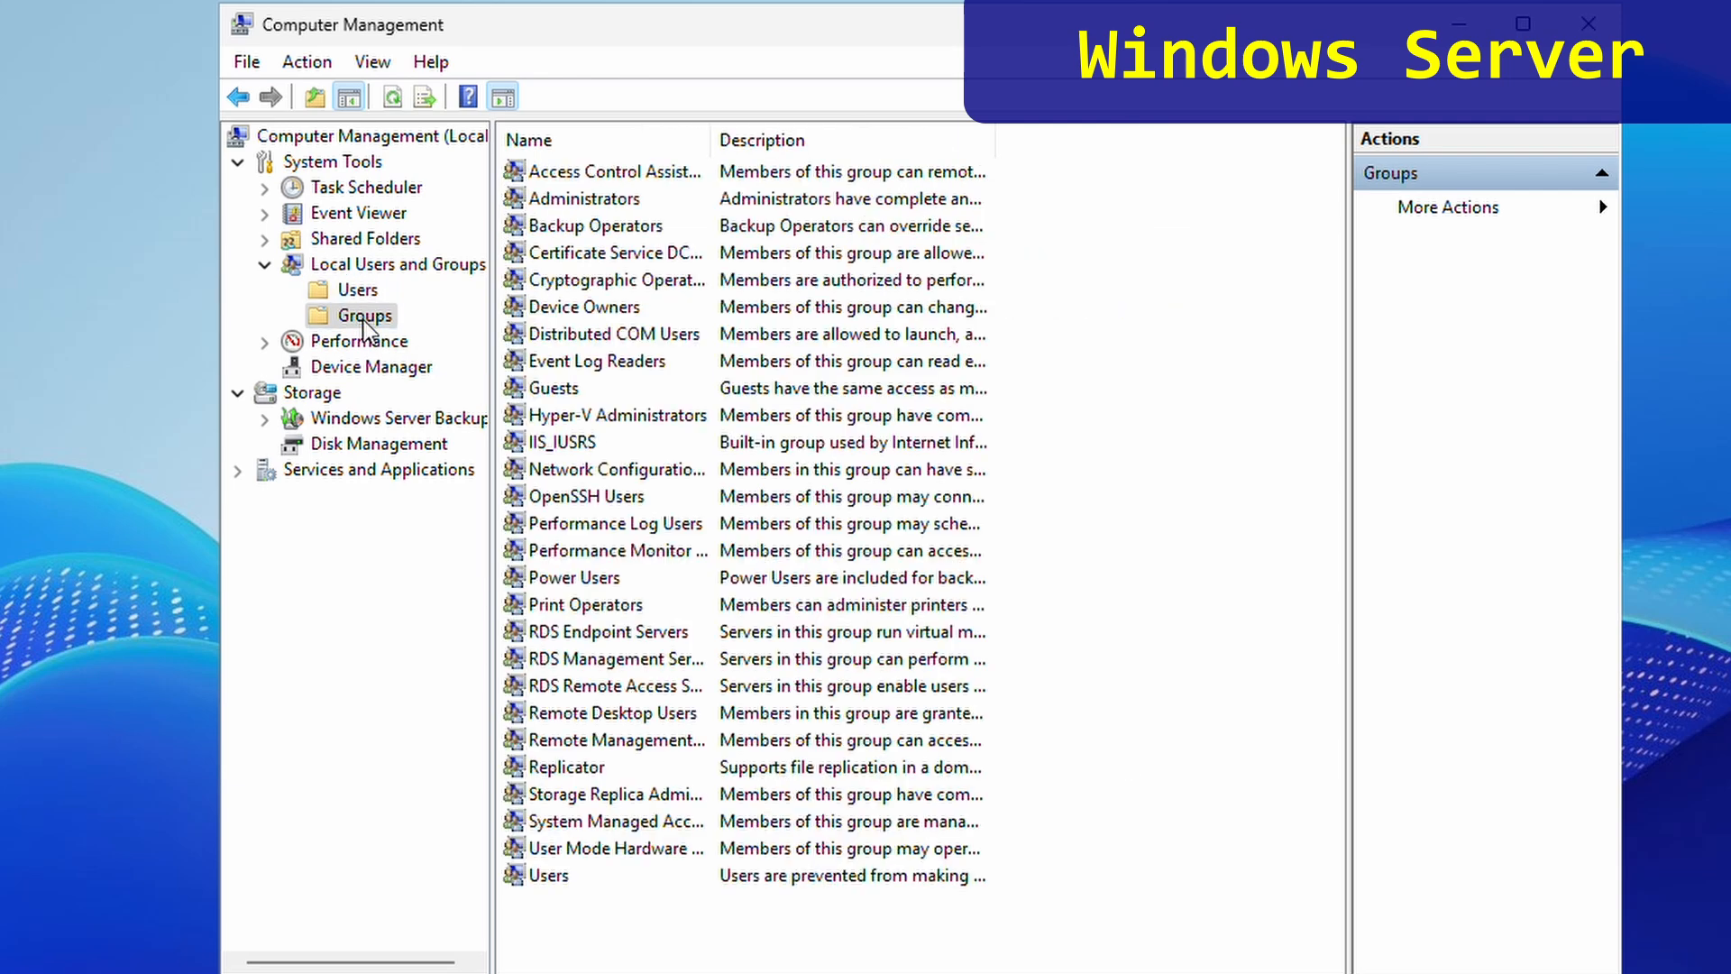
{"action": "left_click", "coordinate": [589, 501]}
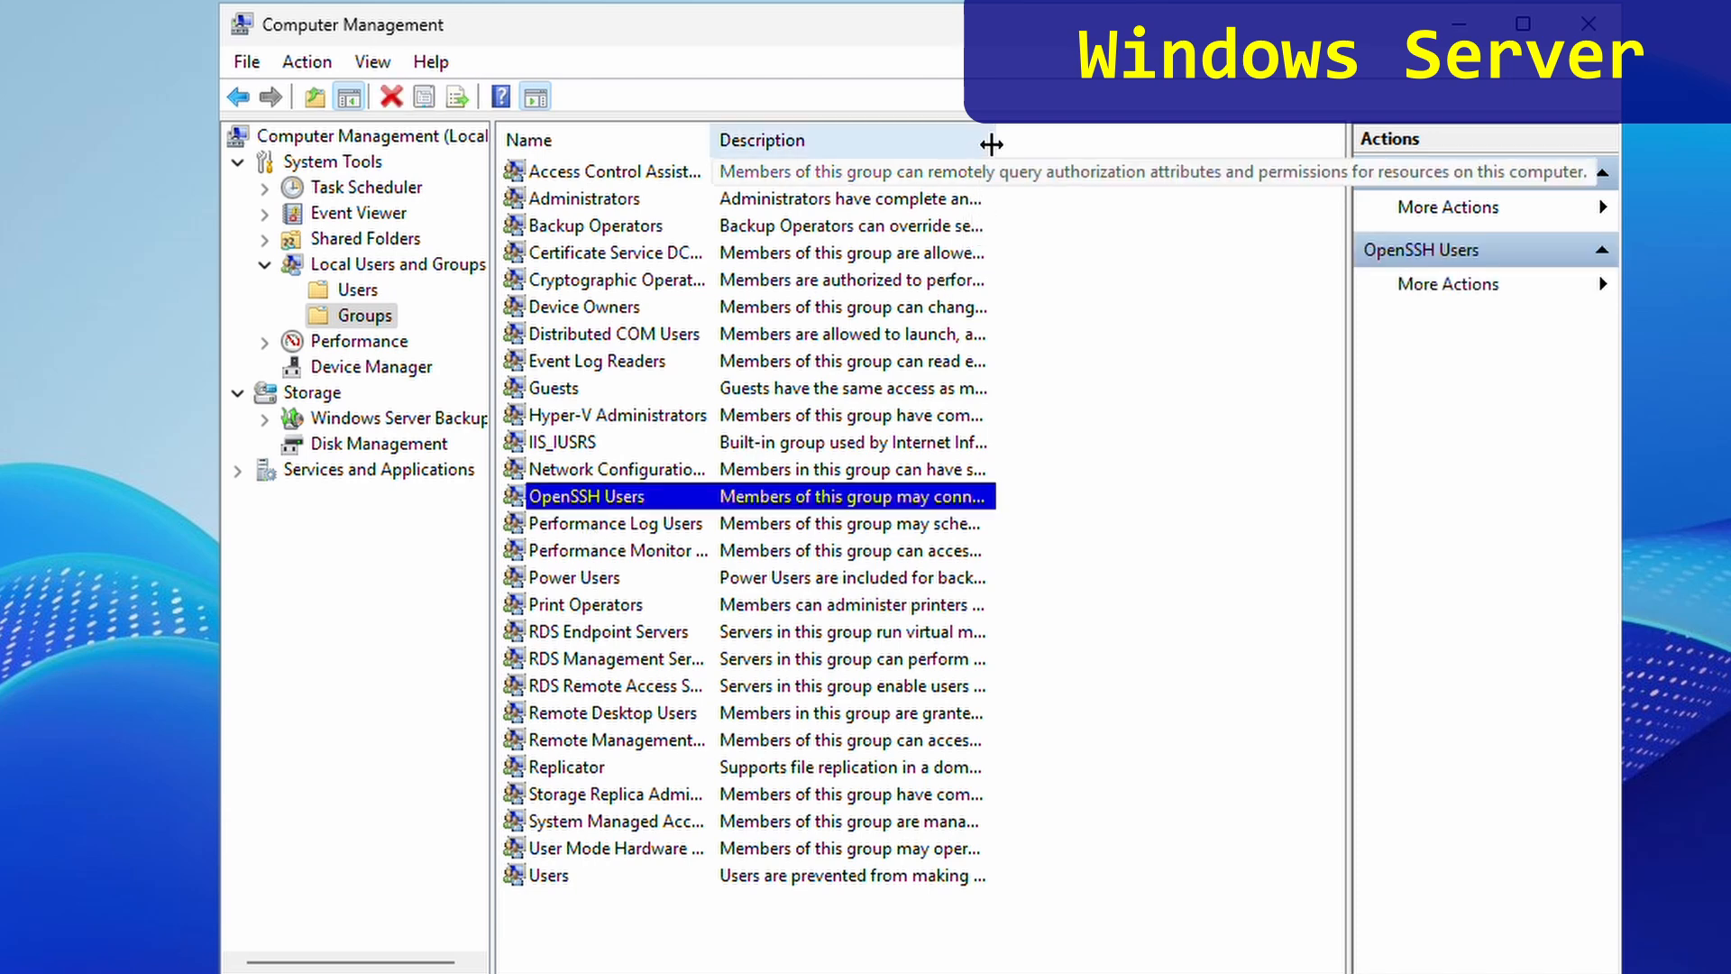
{"action": "left_click_drag", "start_coordinate": [991, 144], "coordinate": [1264, 167]}
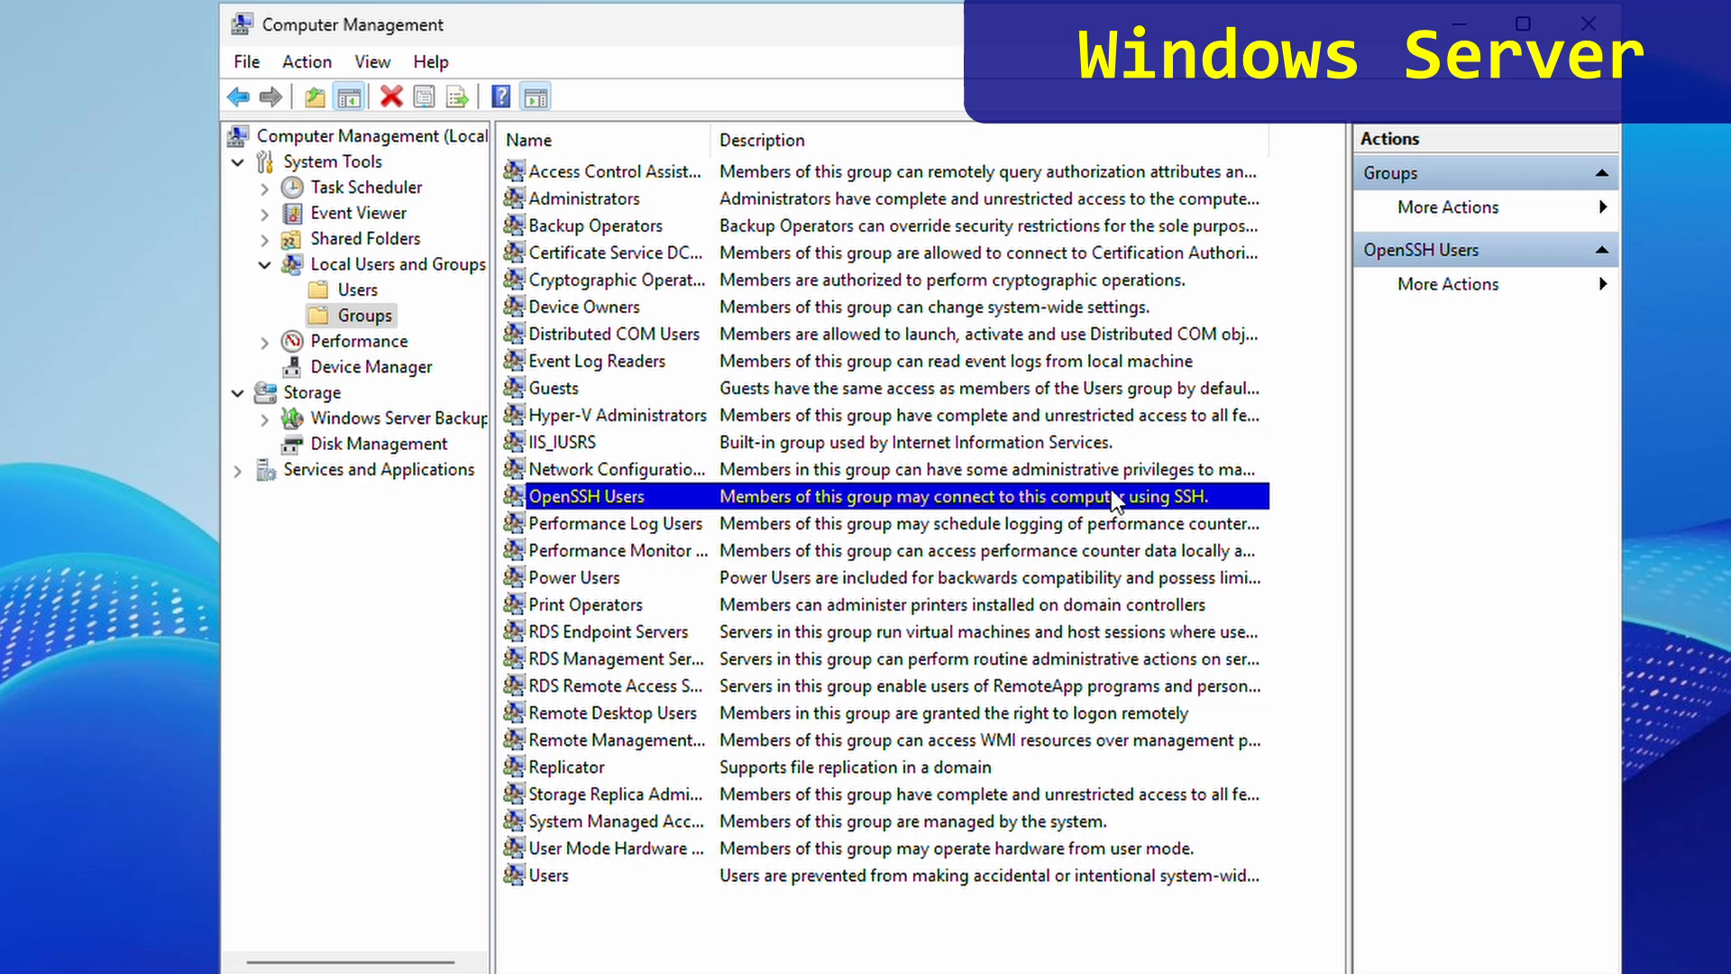
{"action": "right_click", "coordinate": [617, 500]}
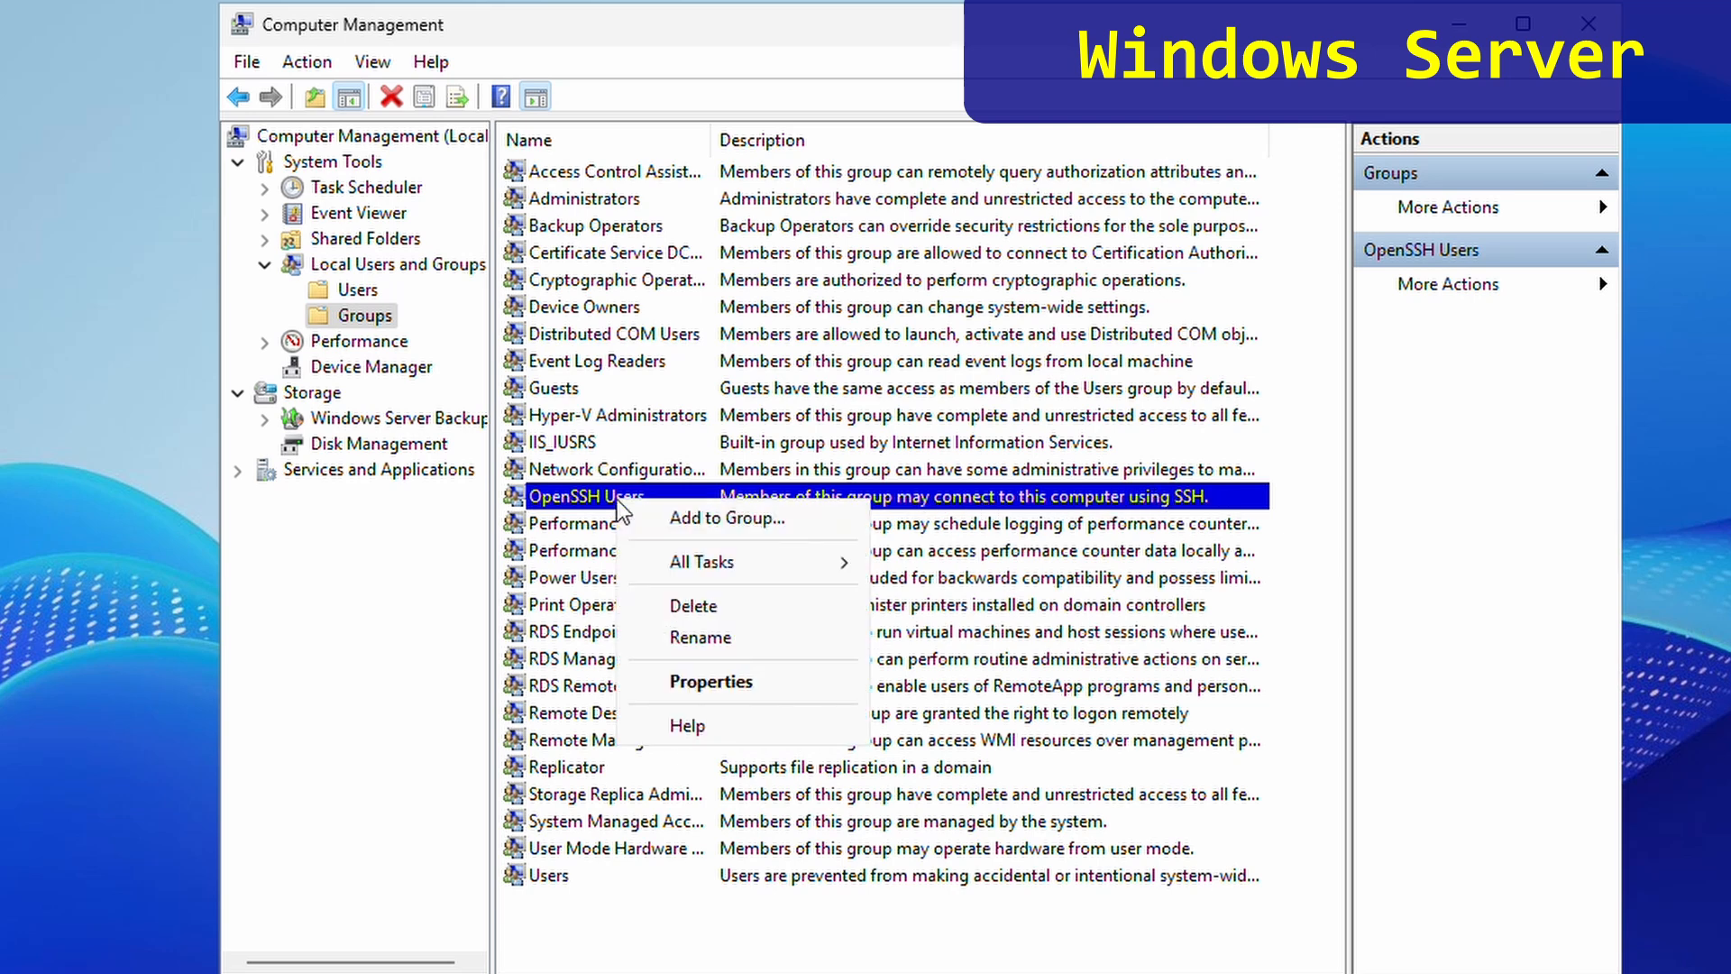
{"action": "left_click", "coordinate": [661, 507]}
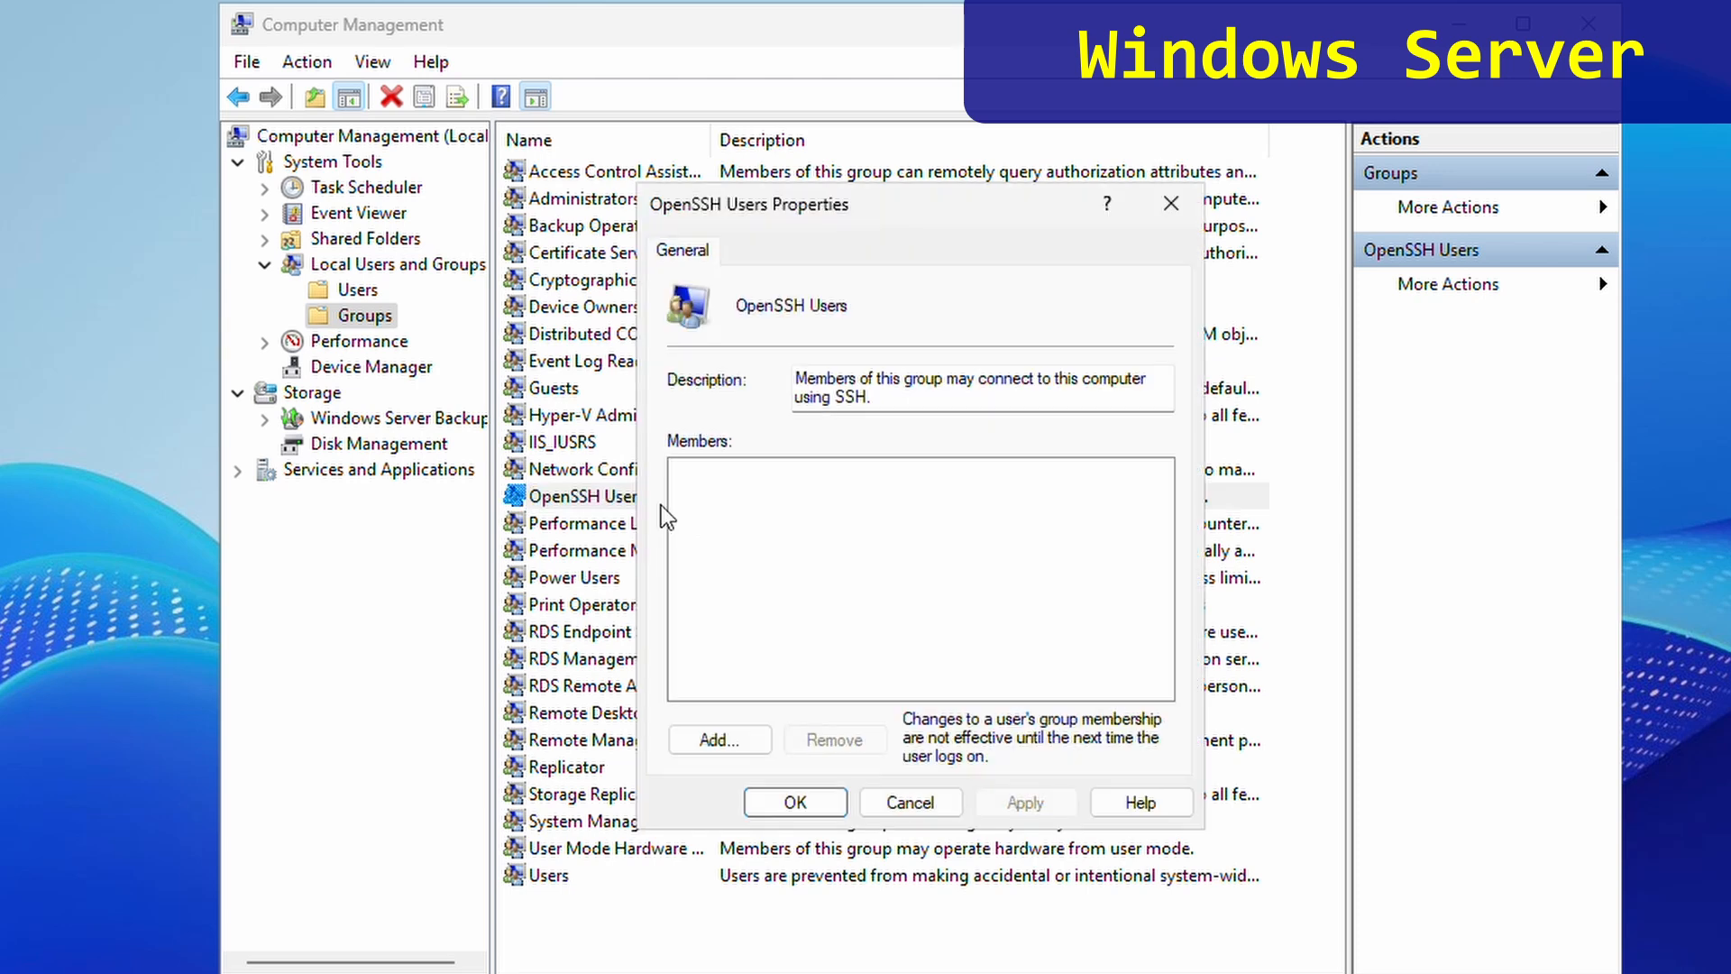
- Add the new user as a group member, save, and close Computer Management
{"action": "left_click", "coordinate": [738, 739]}
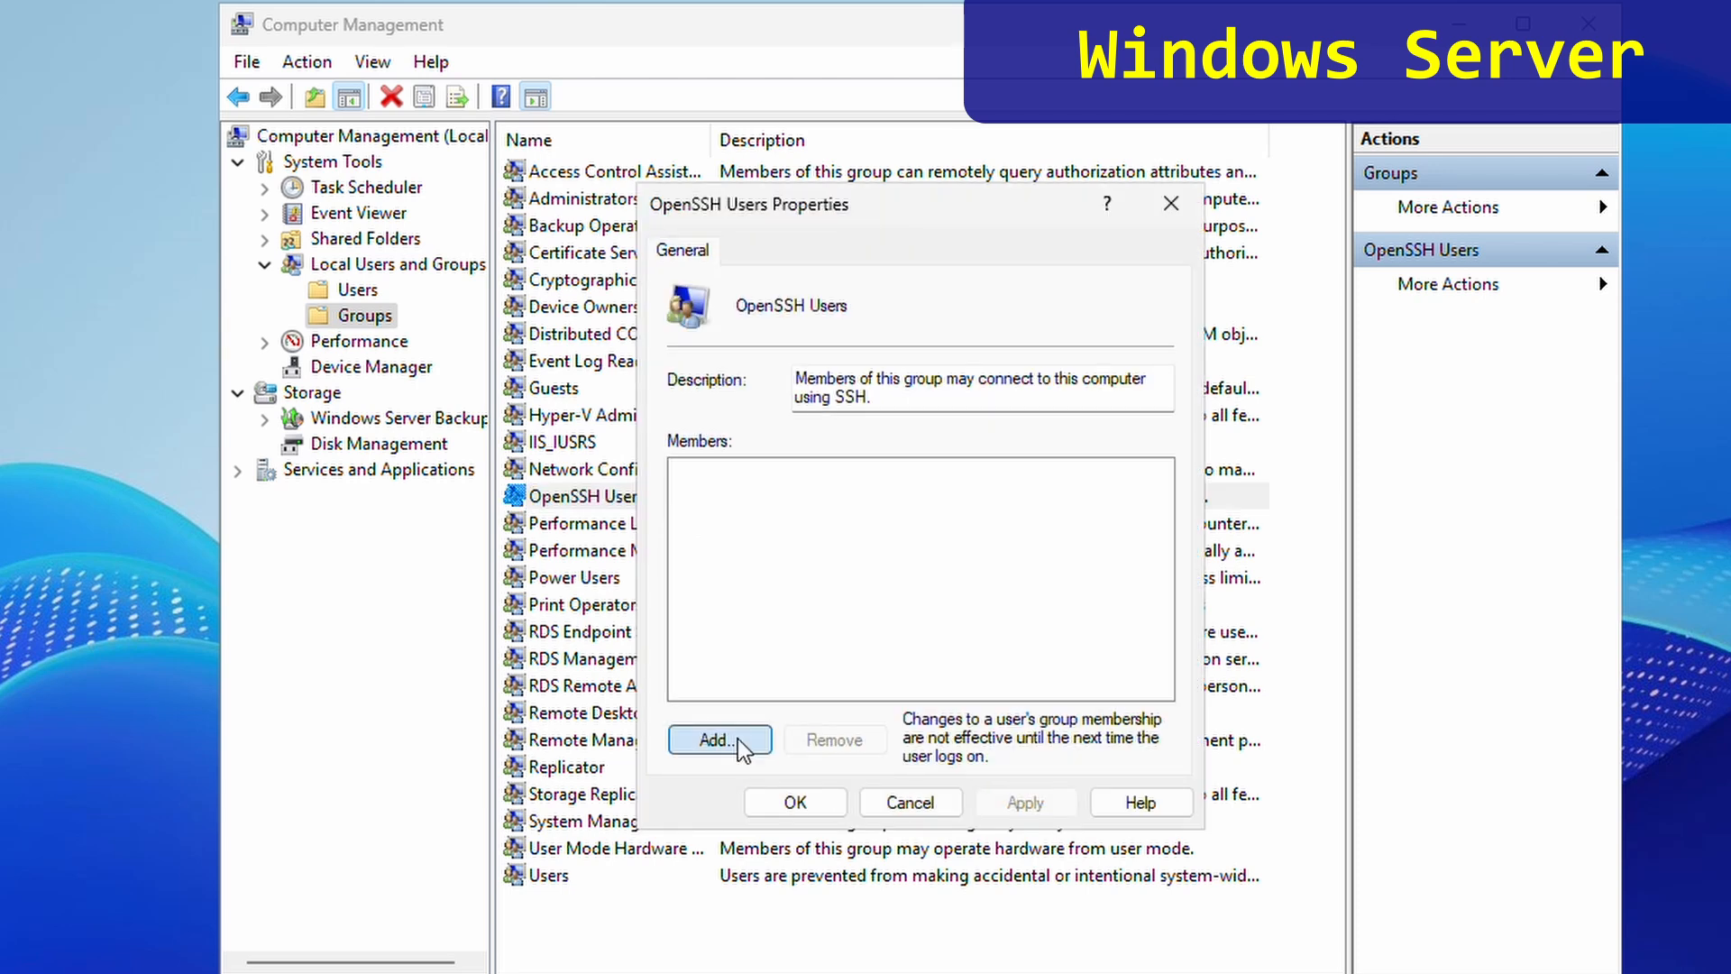
{"action": "type", "text": "ti"}
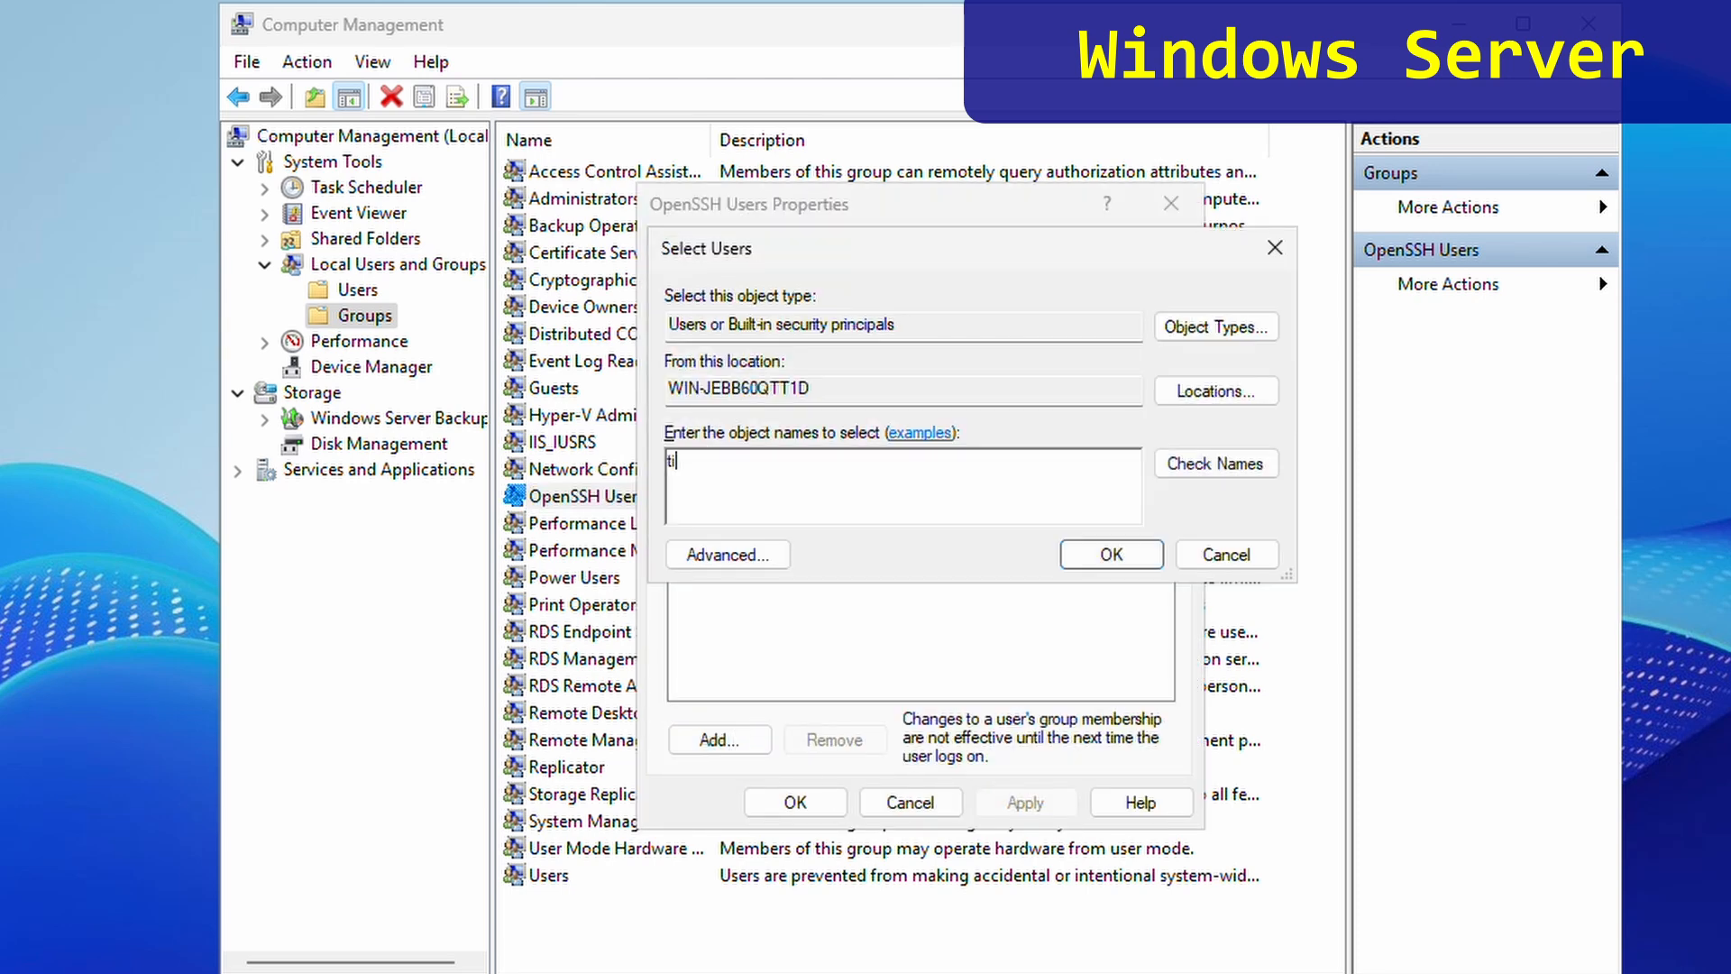
{"action": "type", "text": "mmy"}
{"action": "left_click", "coordinate": [1215, 471]}
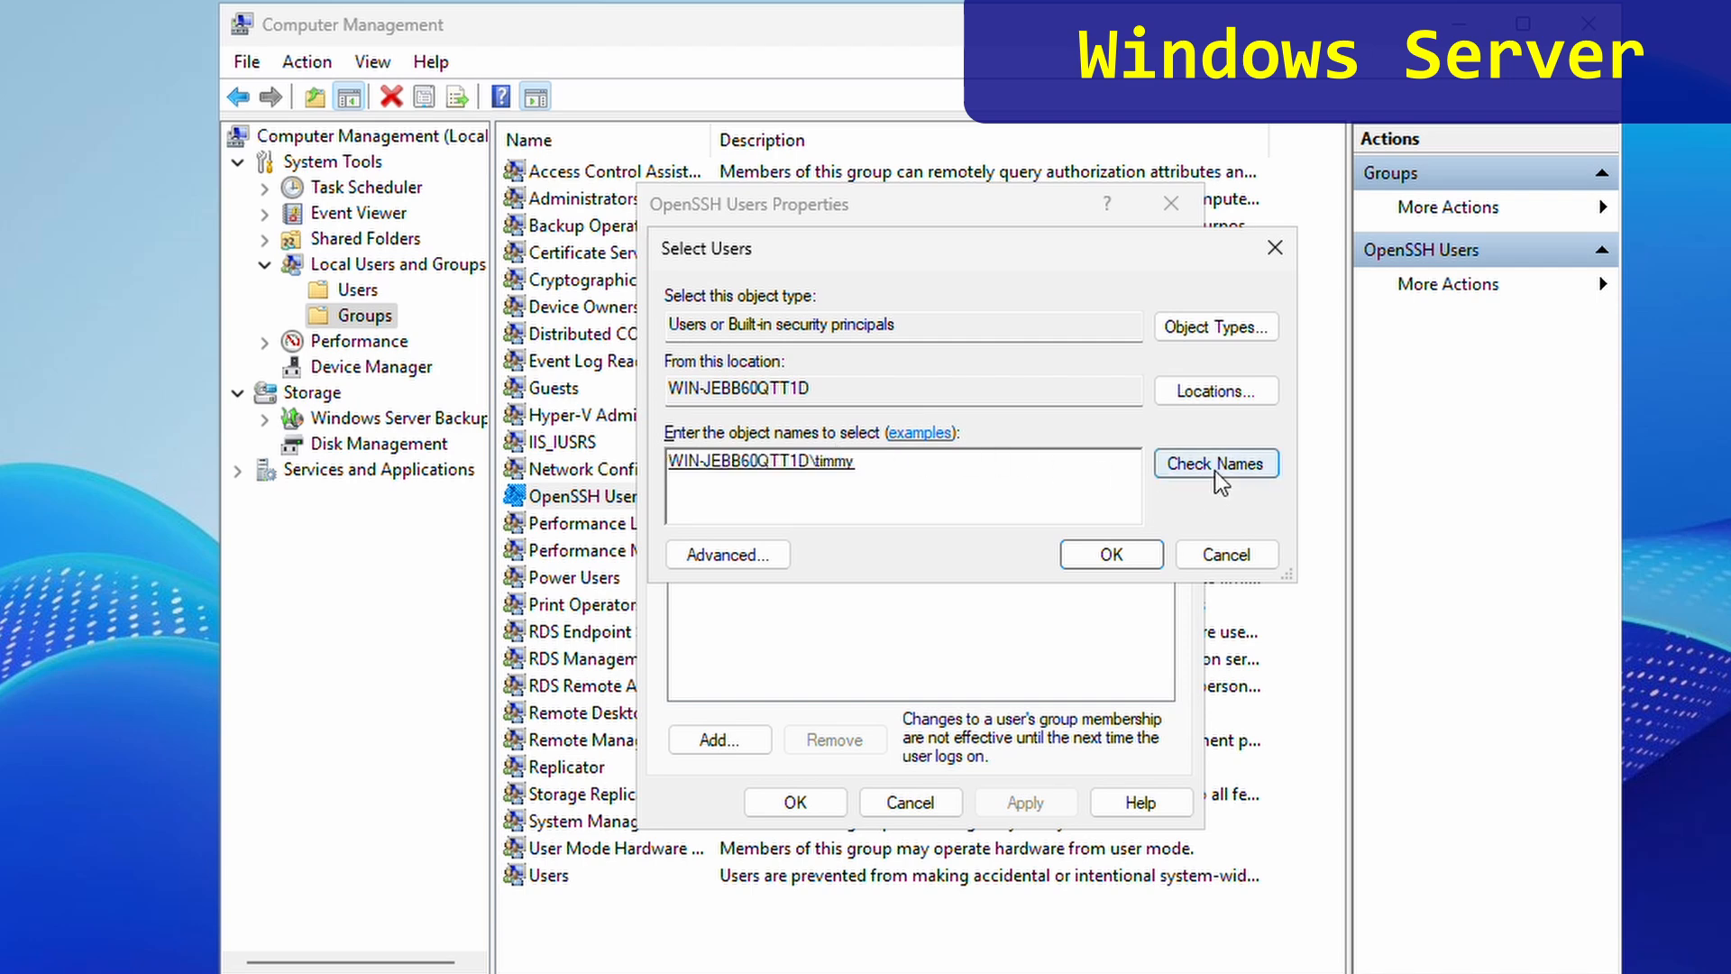
{"action": "left_click", "coordinate": [1113, 555]}
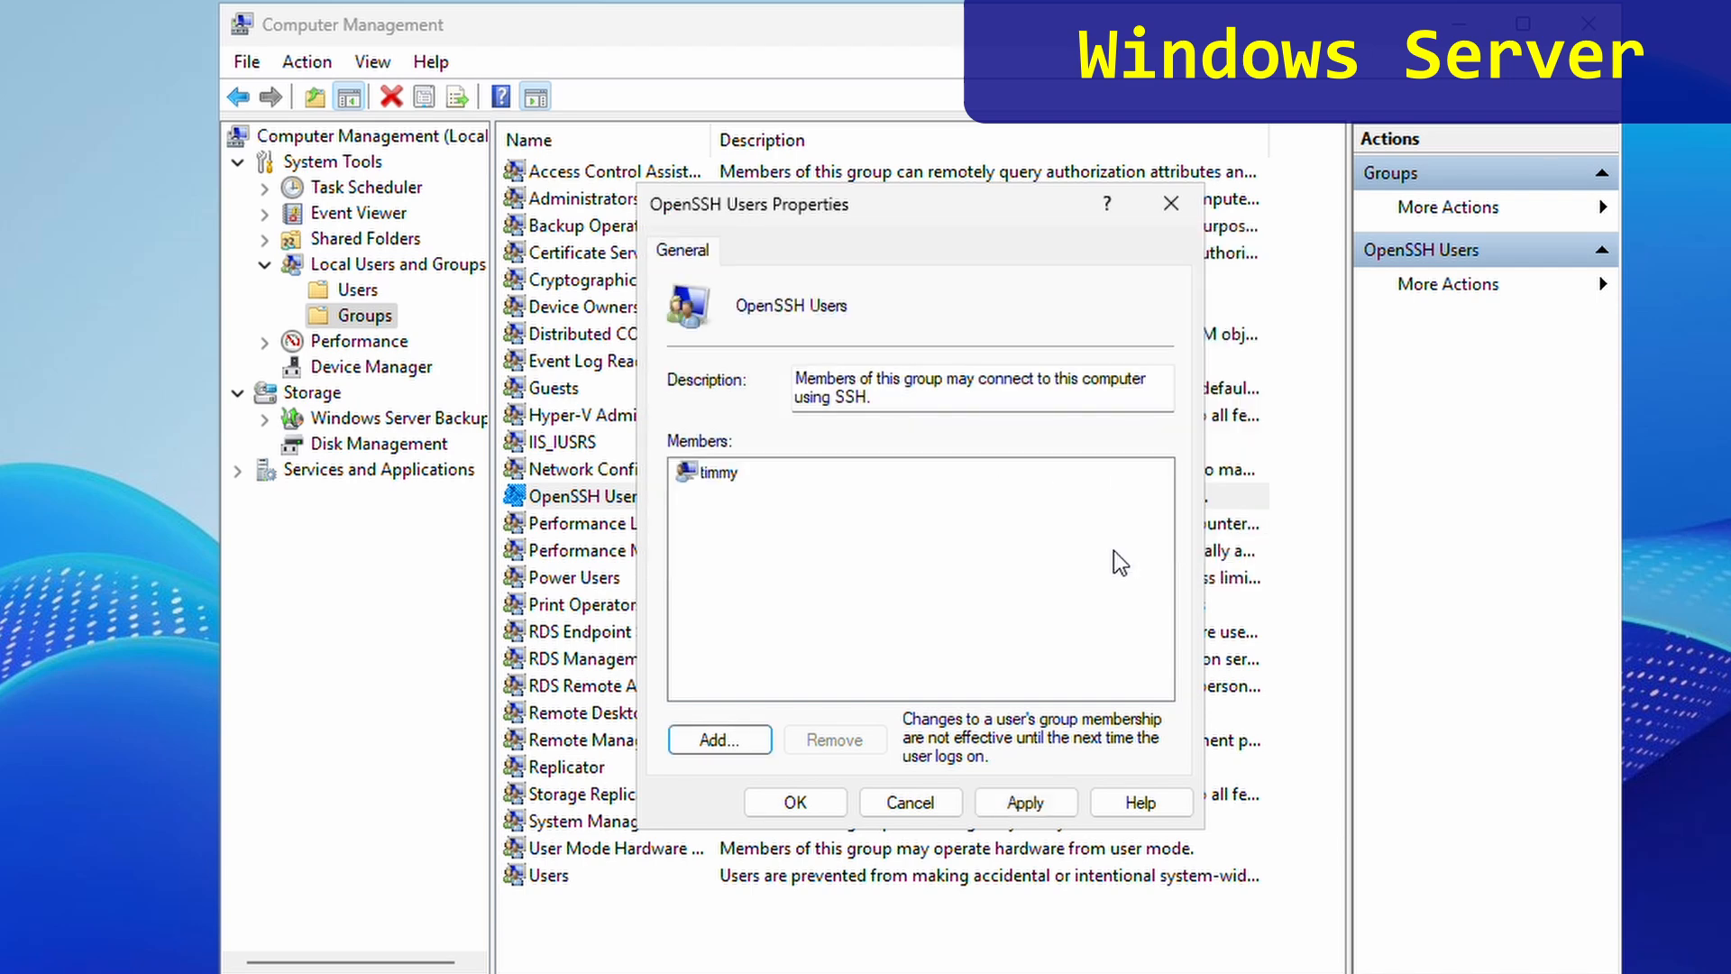
{"action": "left_click", "coordinate": [796, 802]}
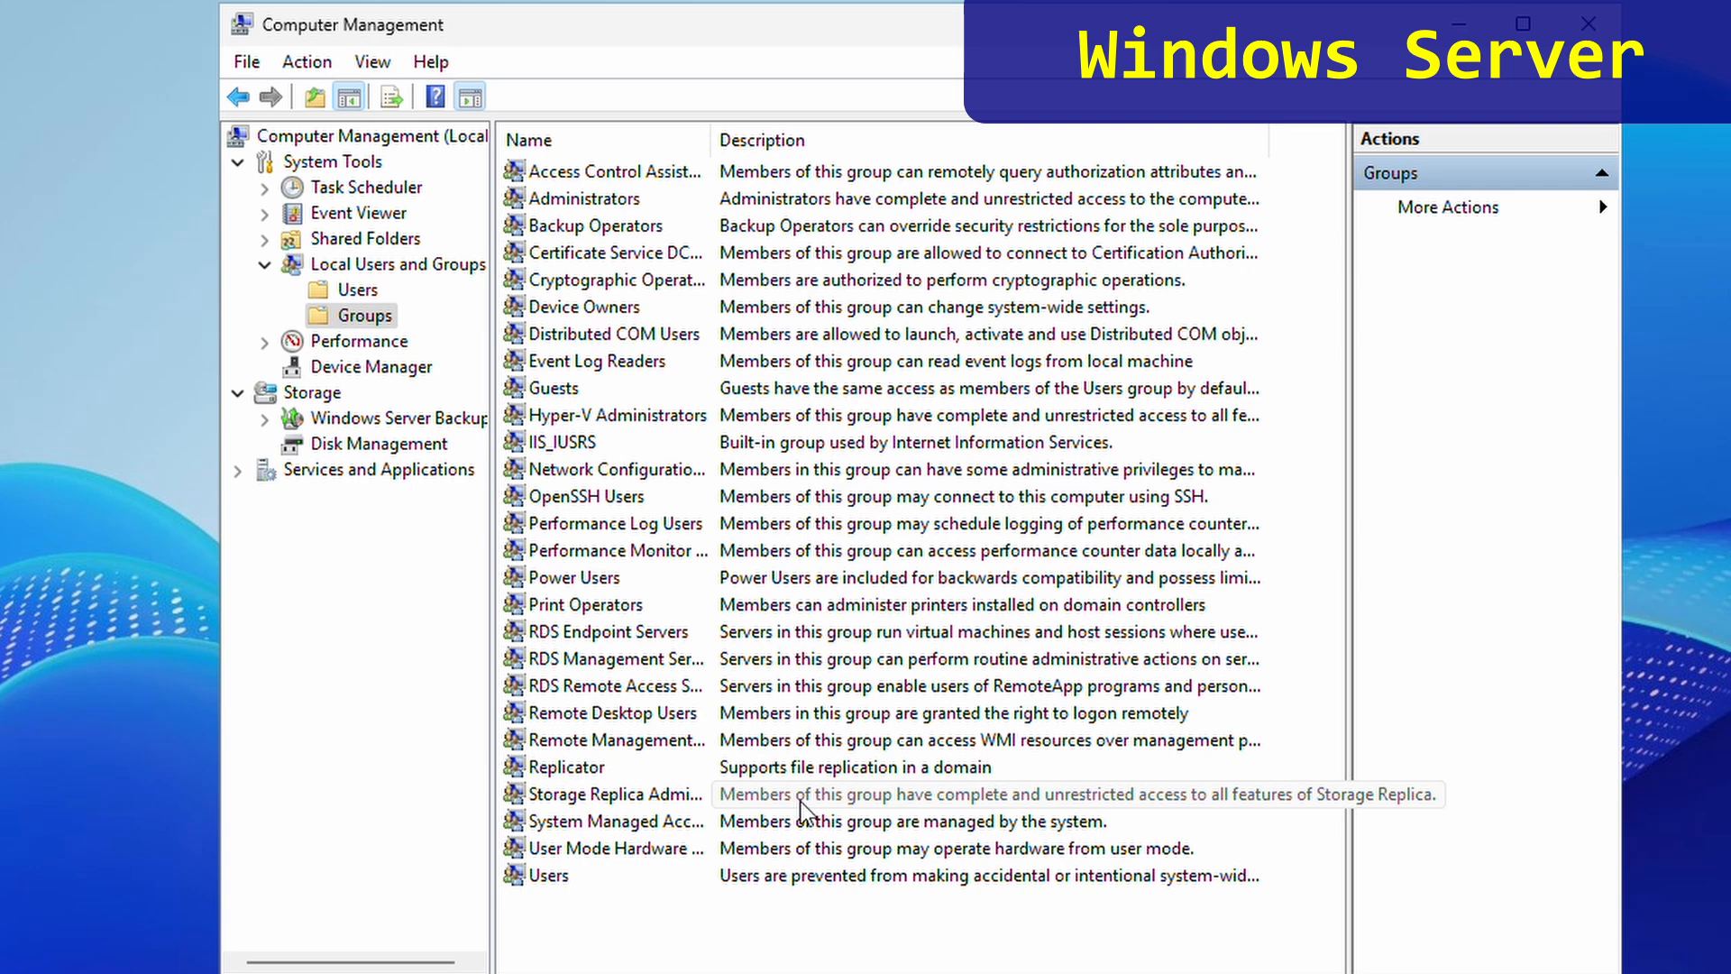
{"action": "left_click", "coordinate": [1588, 24]}
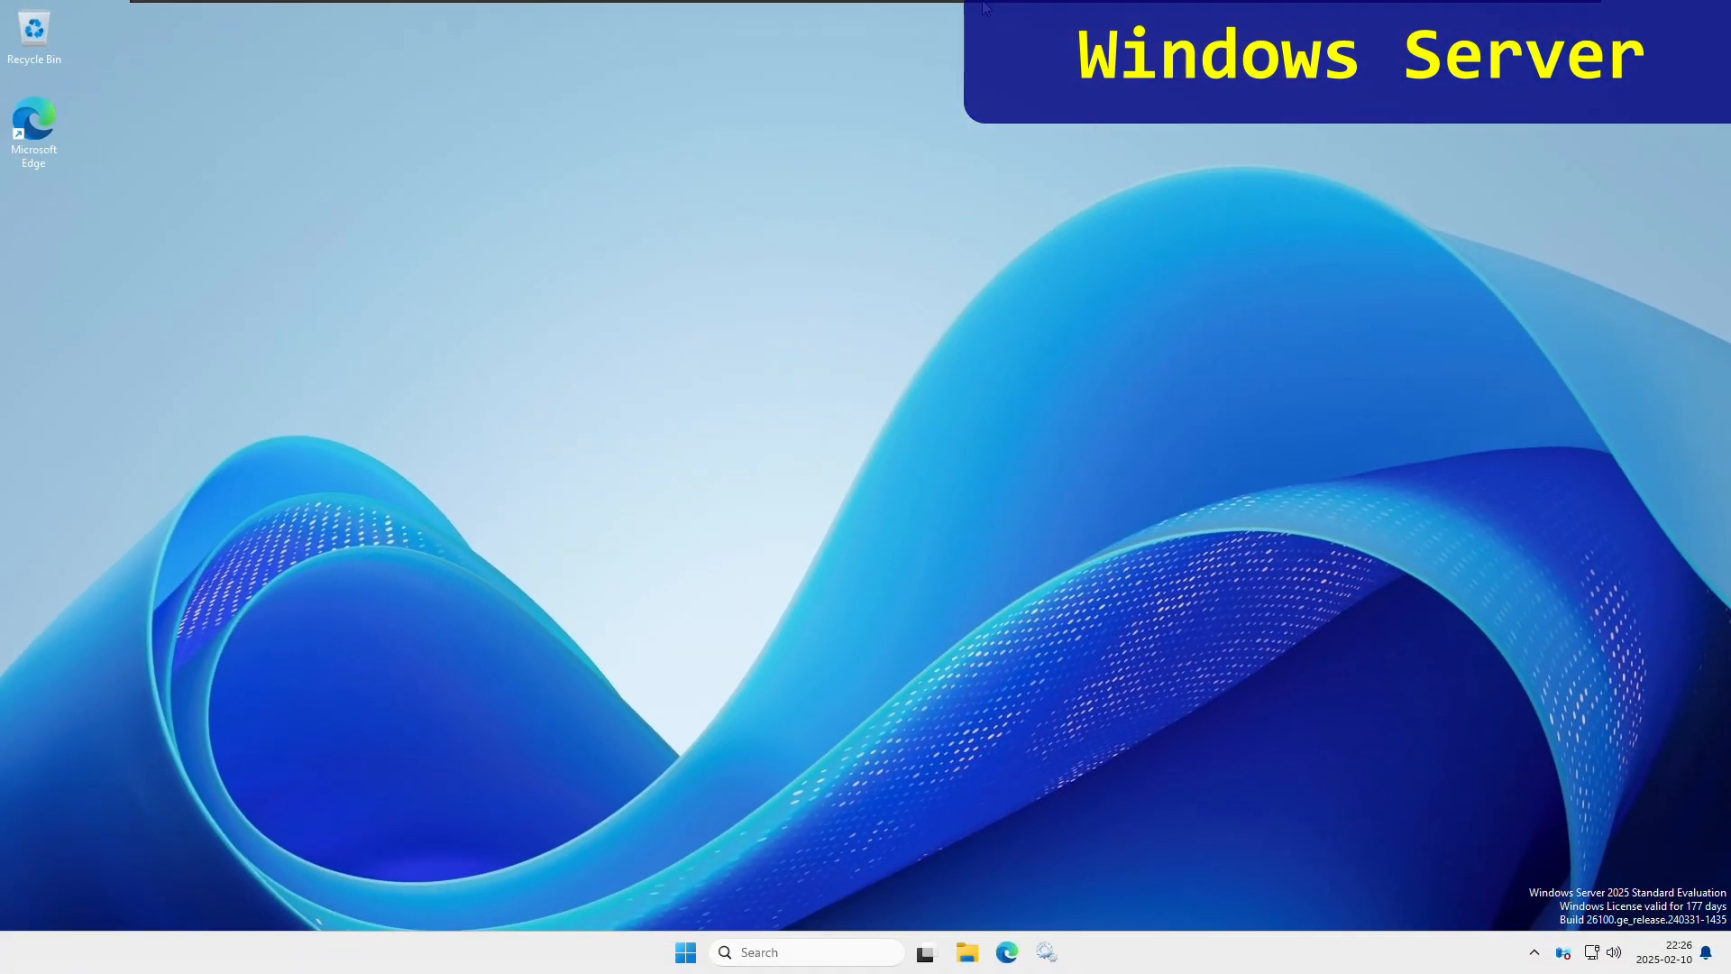
- Switch to the Windows 11 client and launch WinSCP from a Start search for winscp
{"action": "mouse_move", "coordinate": [983, 4]}
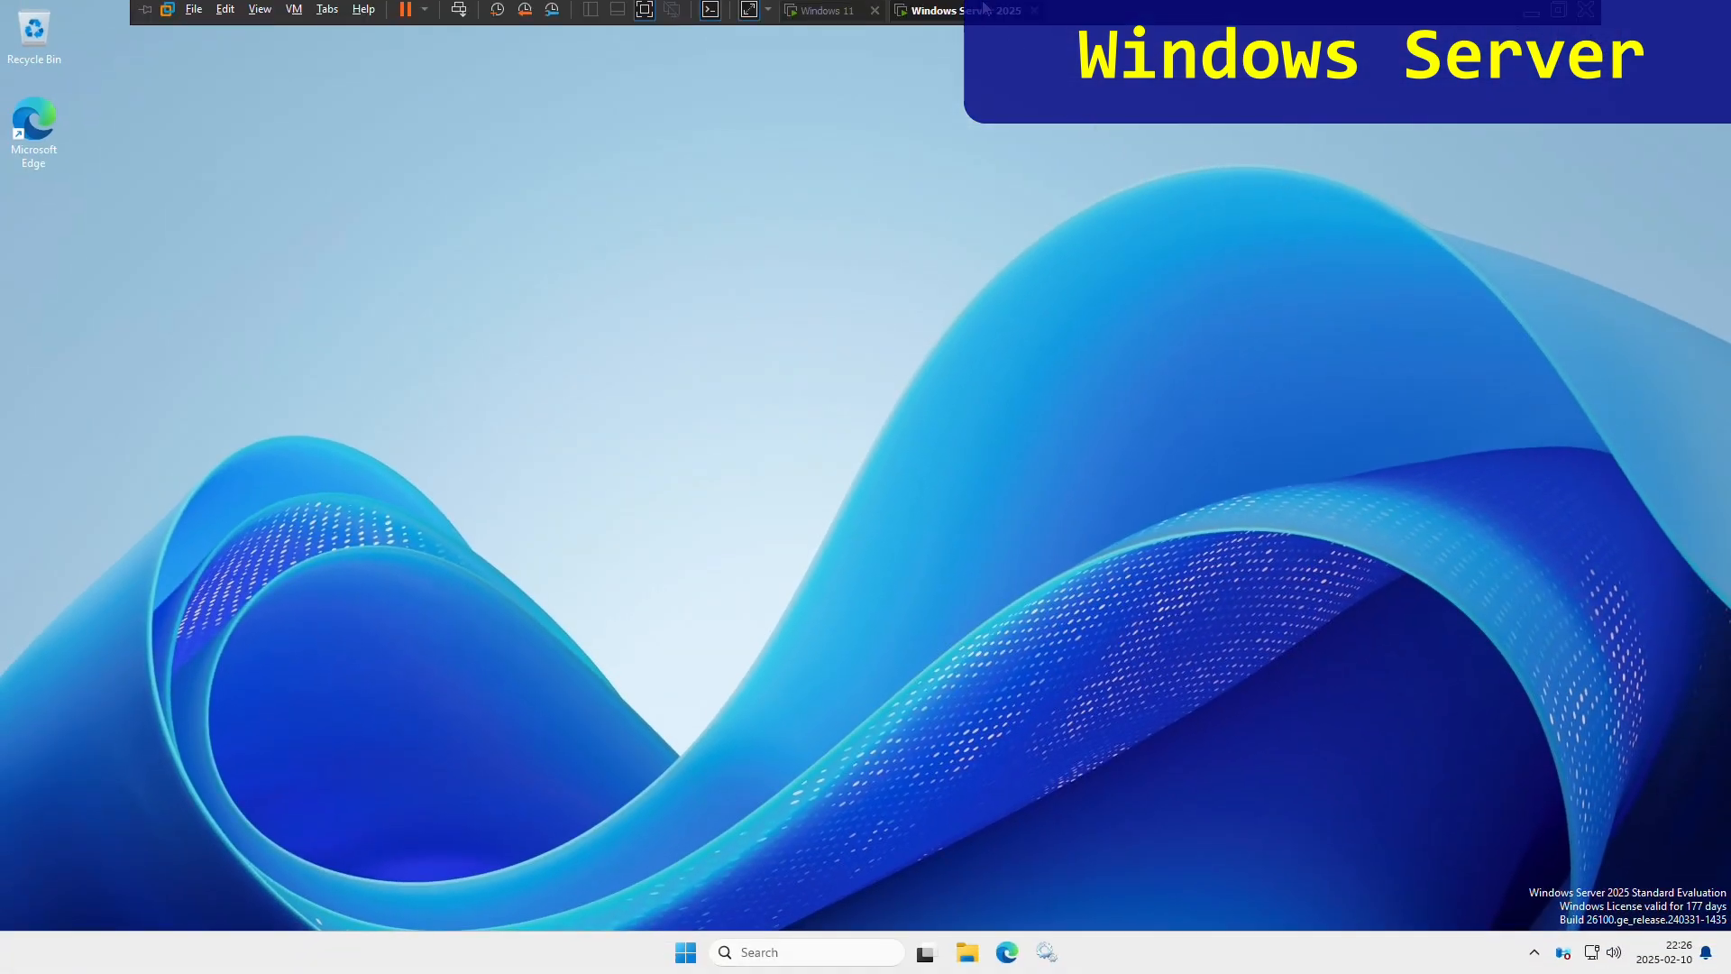
{"action": "left_click", "coordinate": [819, 17]}
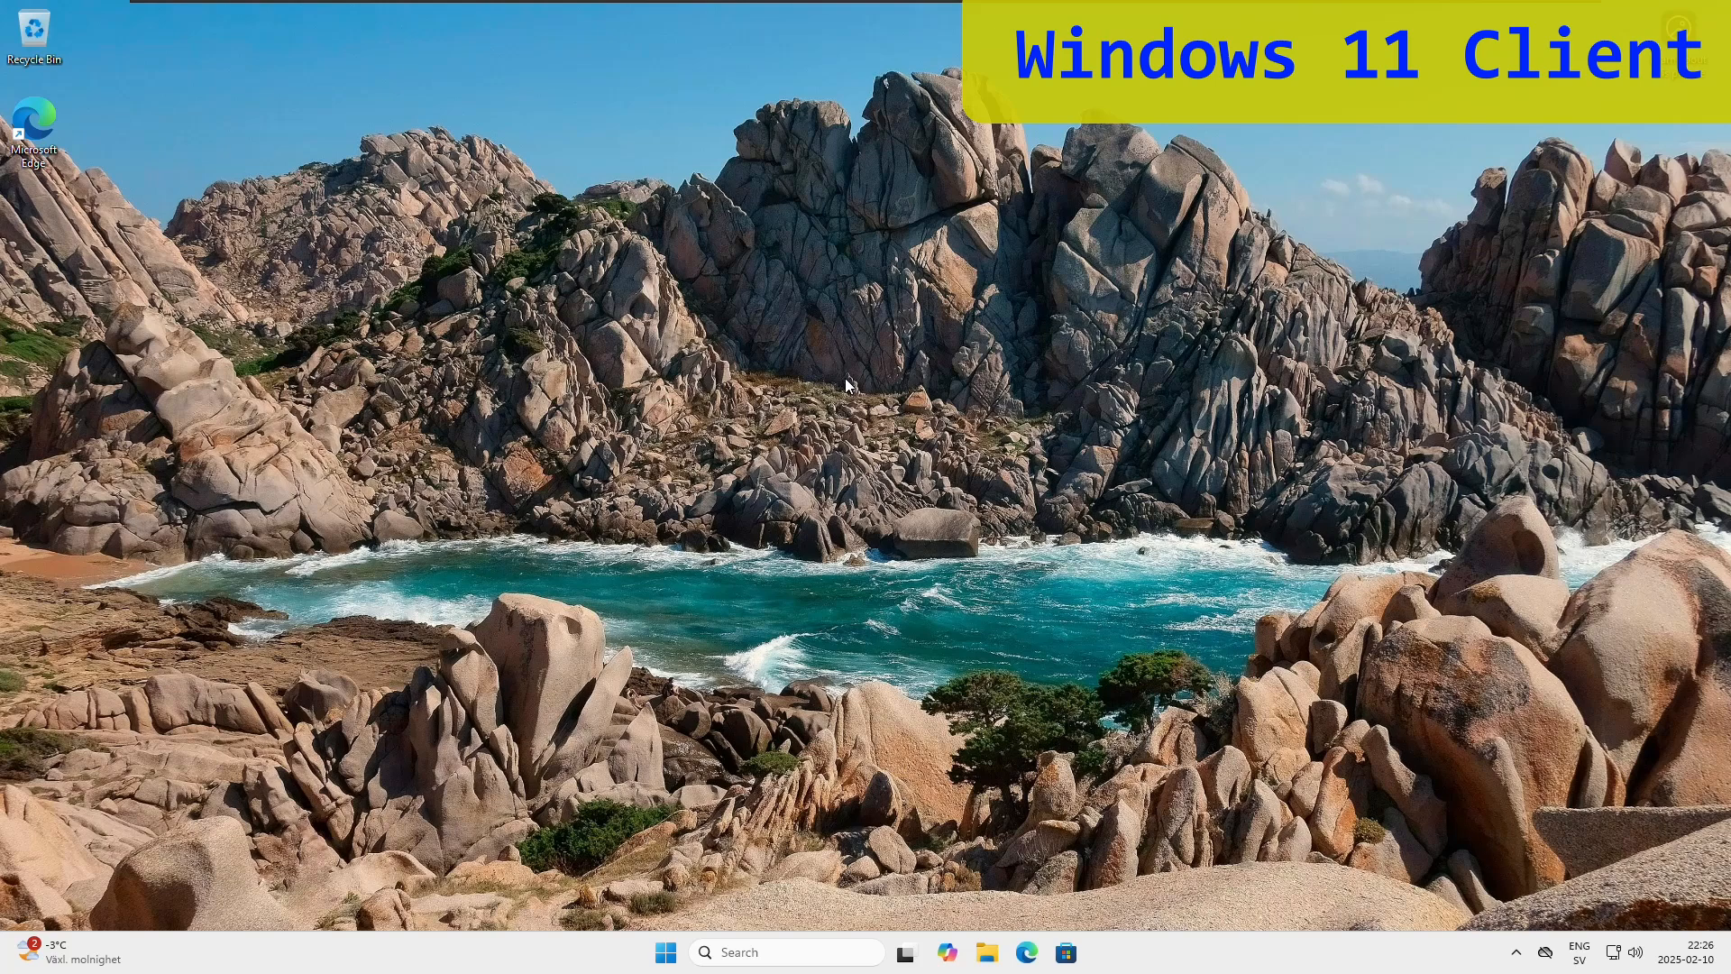
{"action": "left_click", "coordinate": [668, 954]}
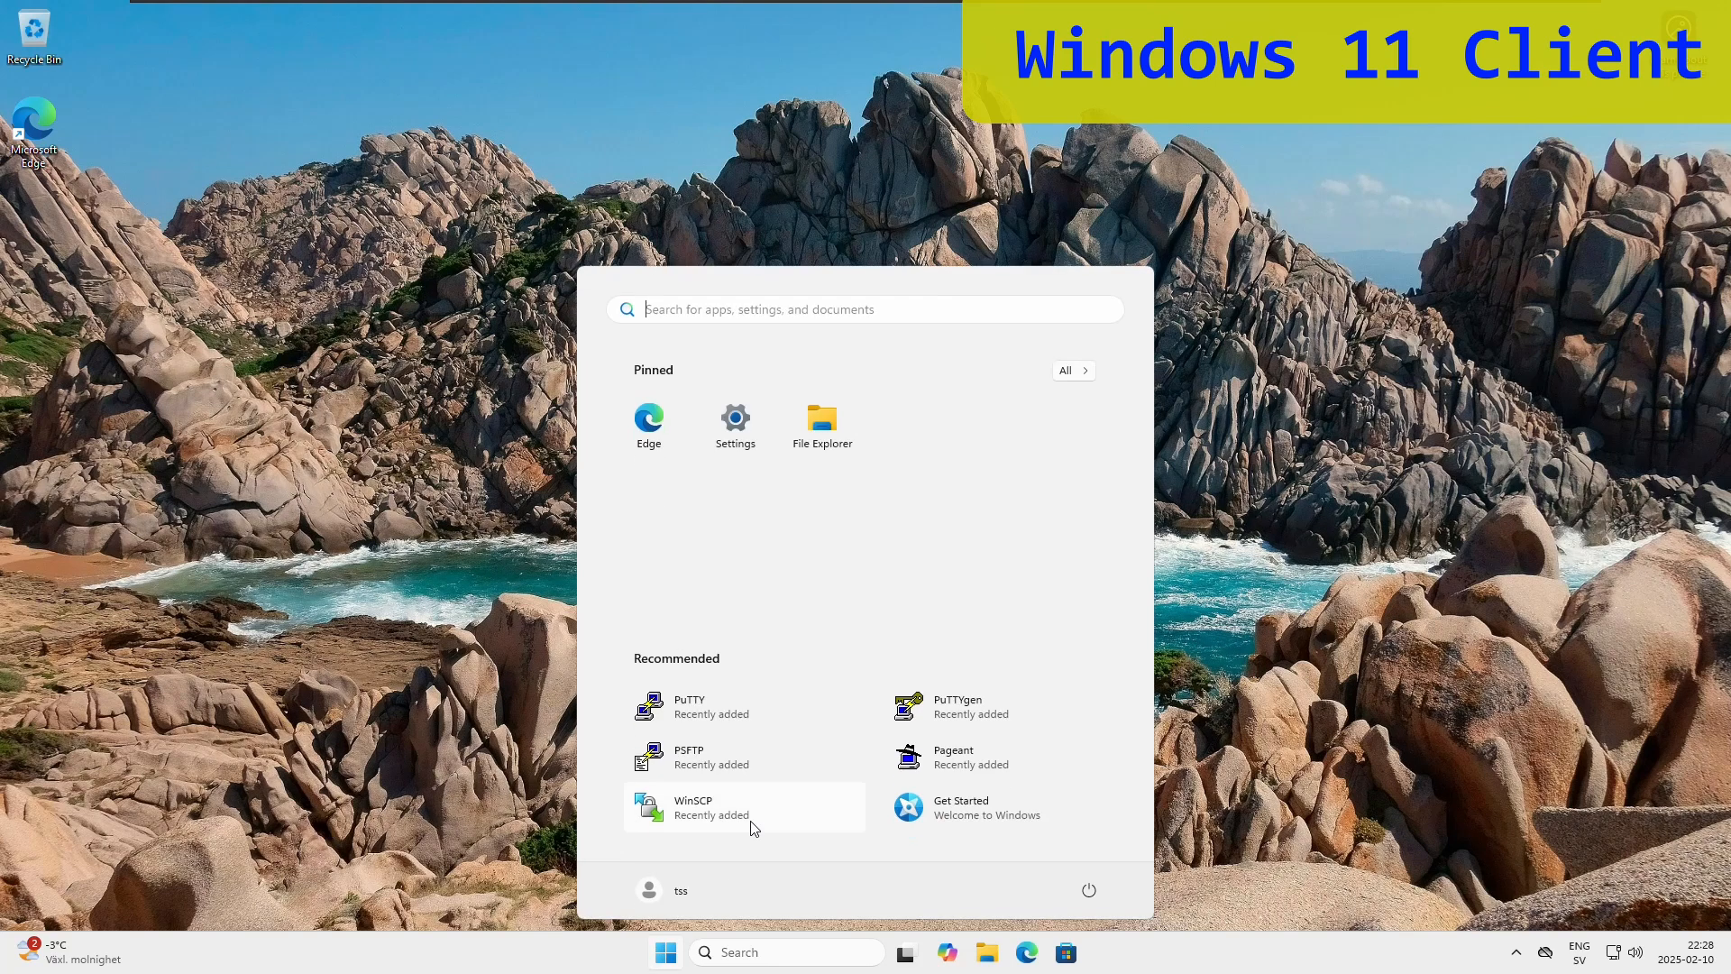
{"action": "type", "text": "winscp"}
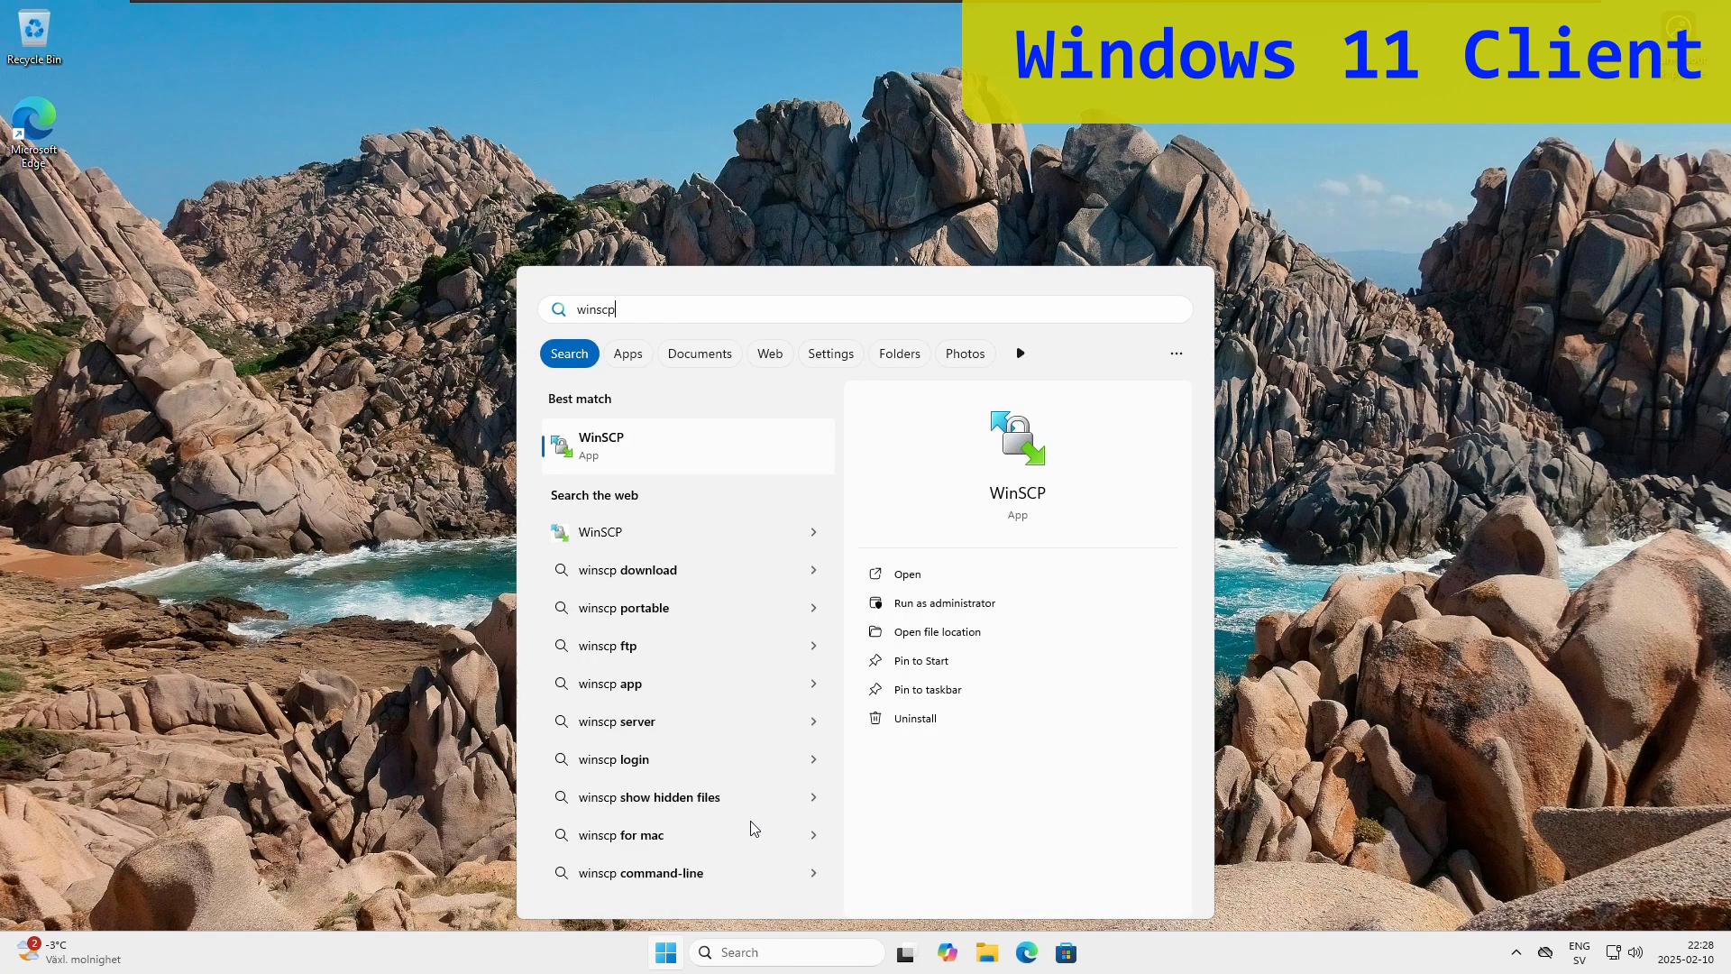
{"action": "left_click", "coordinate": [664, 457]}
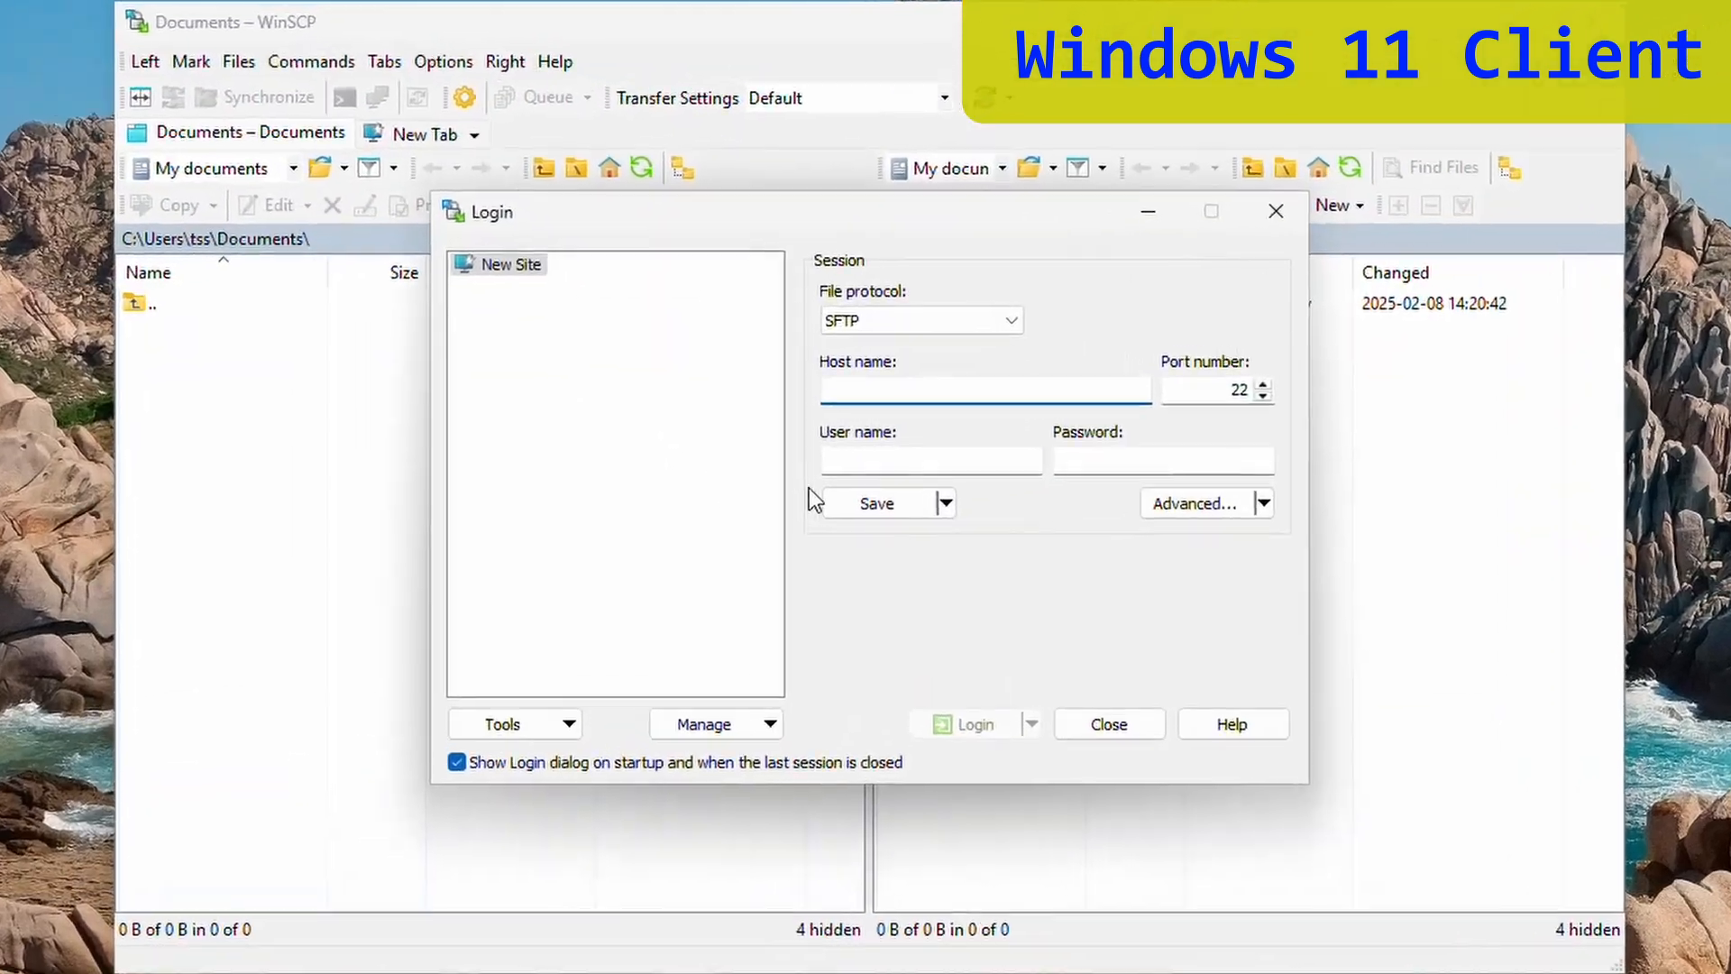
- Enter host 10.0.0.51 with the user's credentials, save the site including password, and log in
{"action": "type", "text": "10.0.0"}
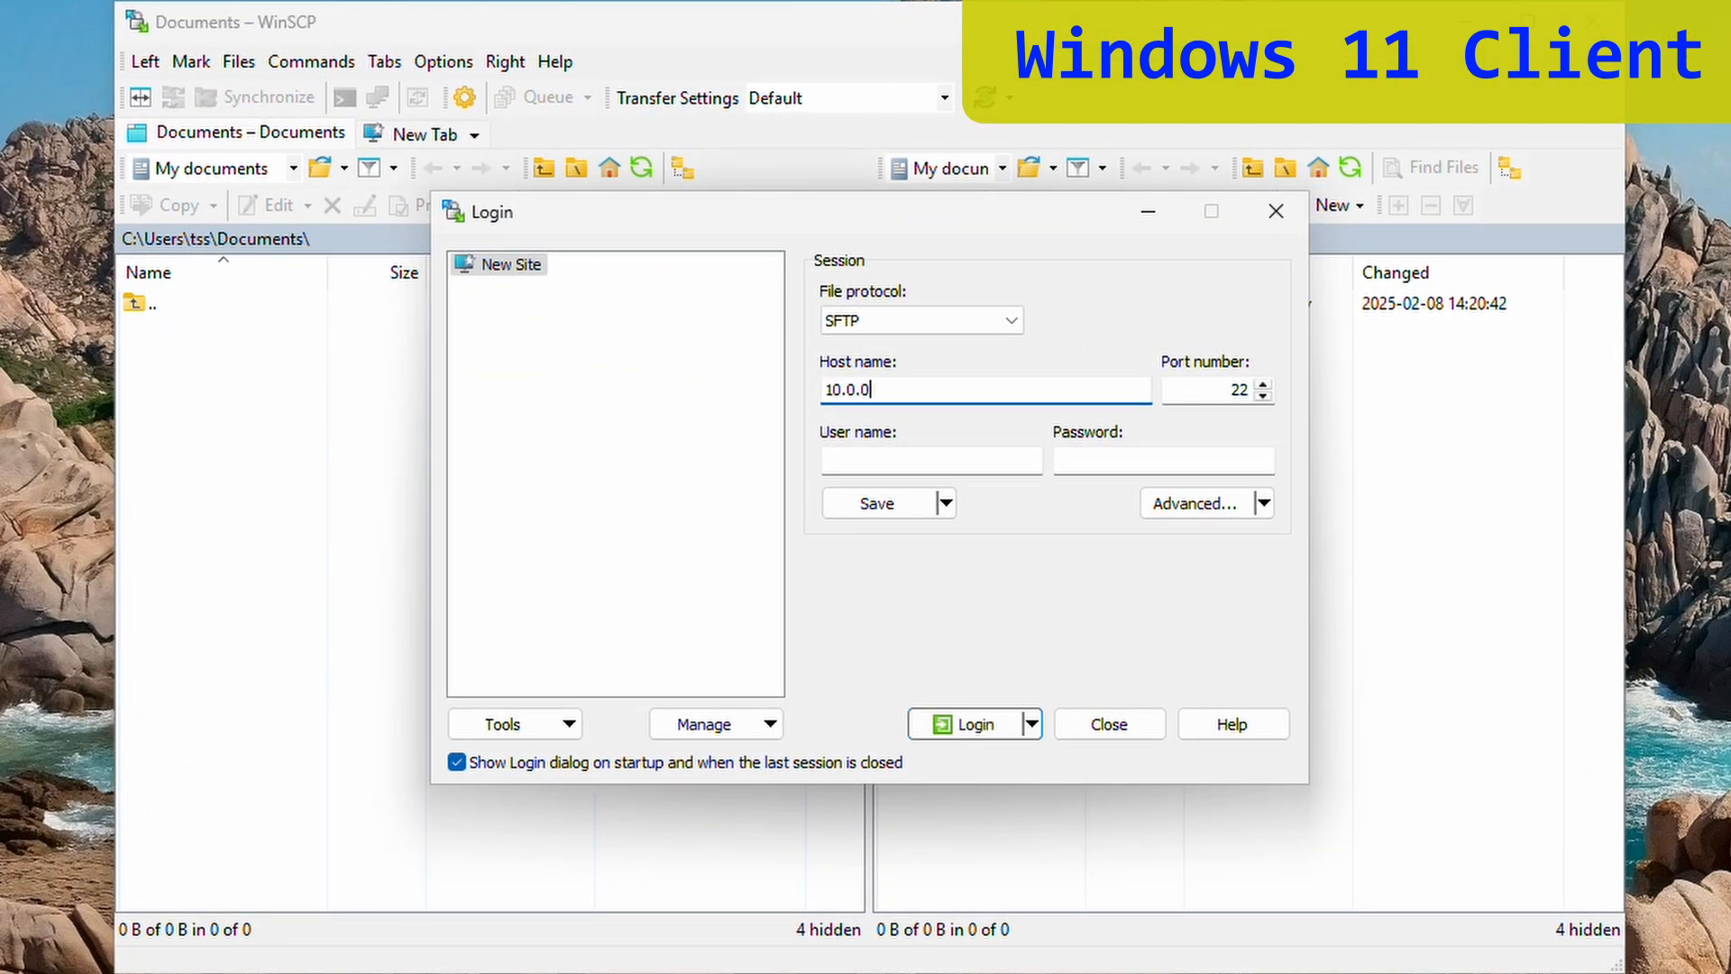
{"action": "type", "text": ".51"}
{"action": "key", "text": "Tab"}
{"action": "key", "text": "Tab"}
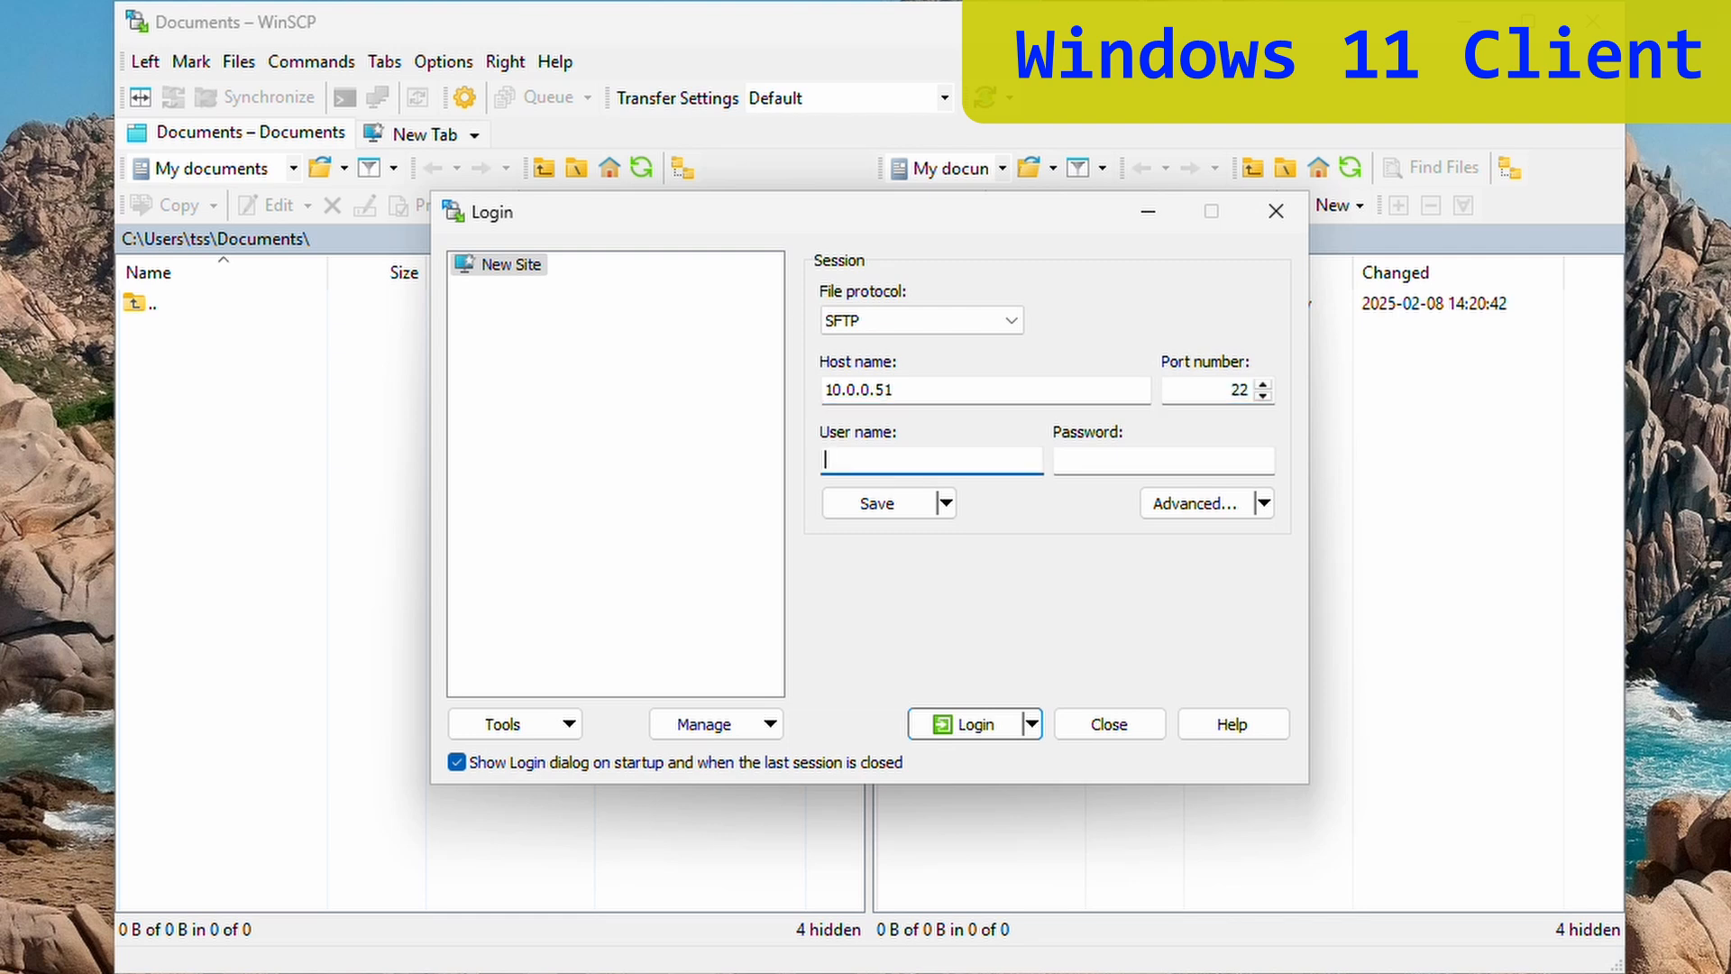
{"action": "type", "text": "timmy"}
{"action": "key", "text": "Tab"}
{"action": "type", "text": "****"}
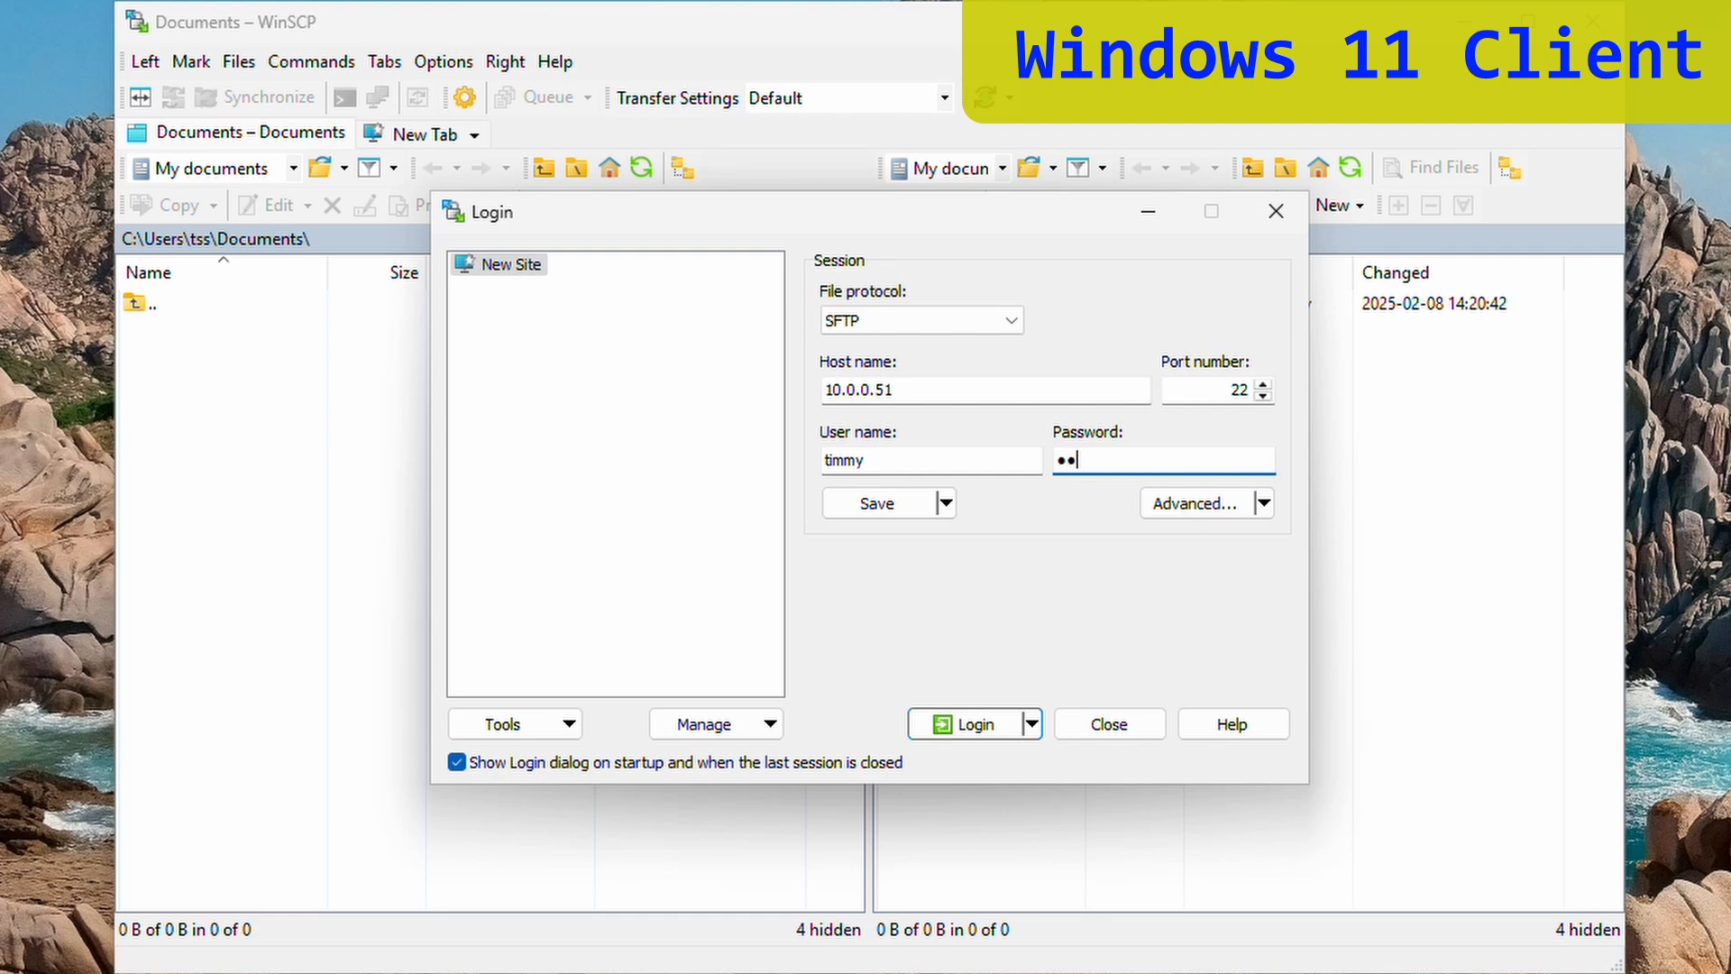
{"action": "type", "text": "********"}
{"action": "left_click", "coordinate": [877, 505]}
{"action": "left_click", "coordinate": [792, 533]}
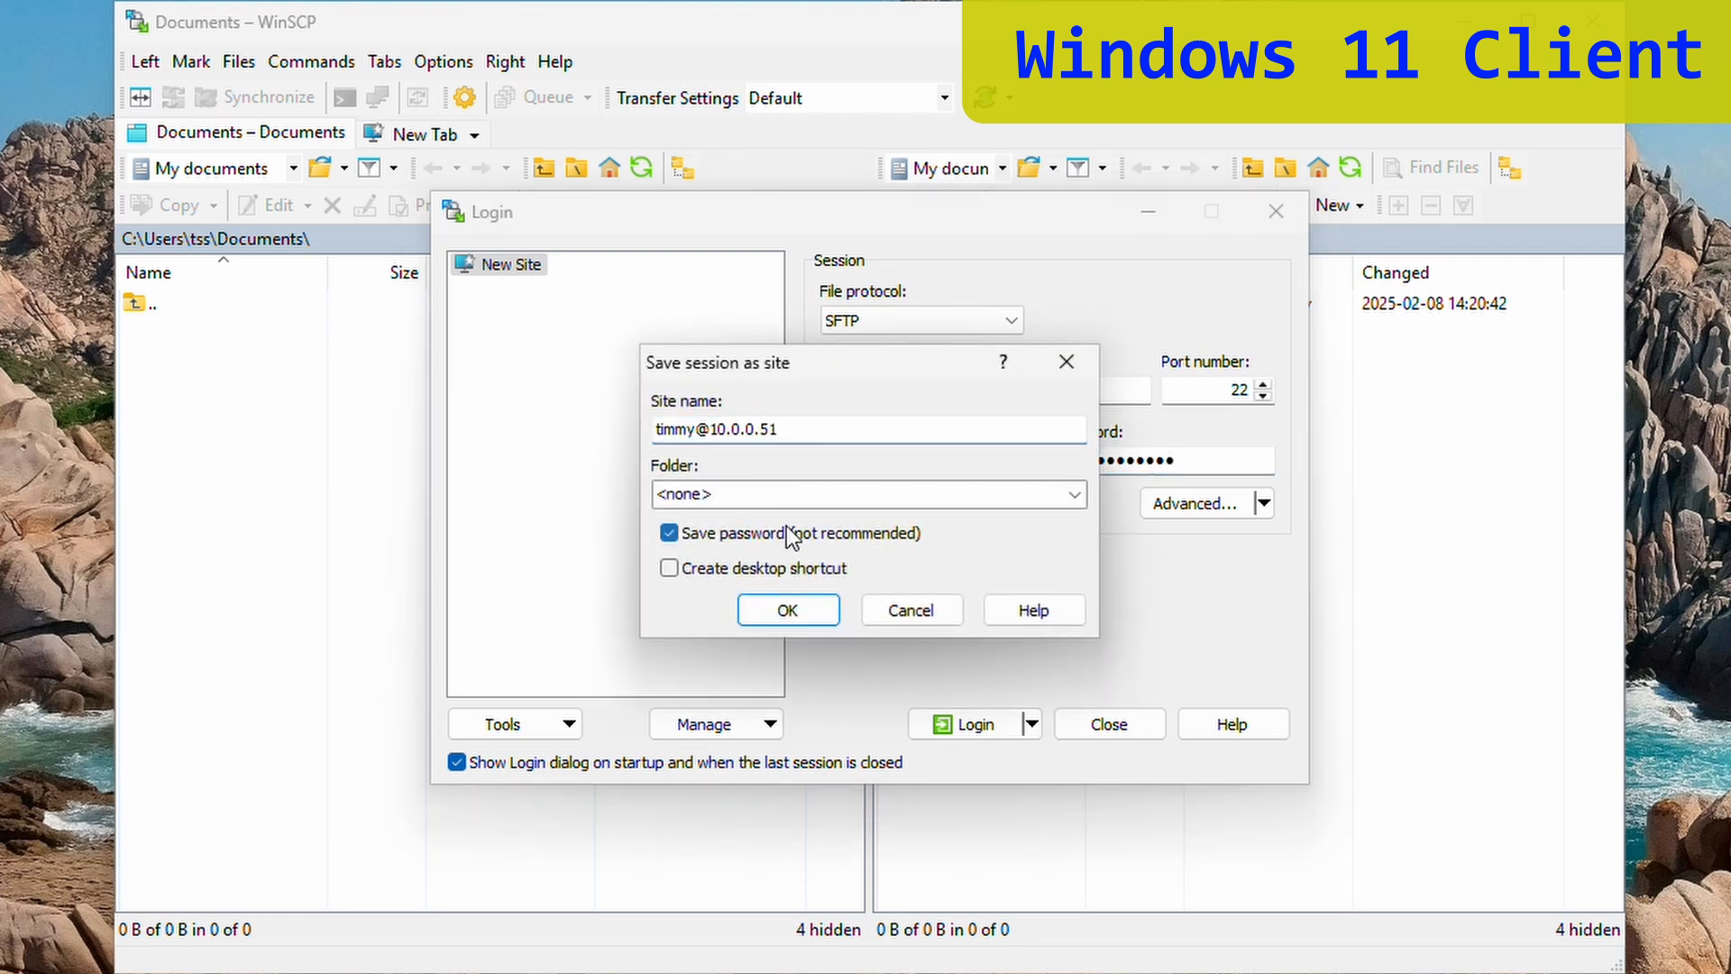
{"action": "left_click", "coordinate": [787, 611]}
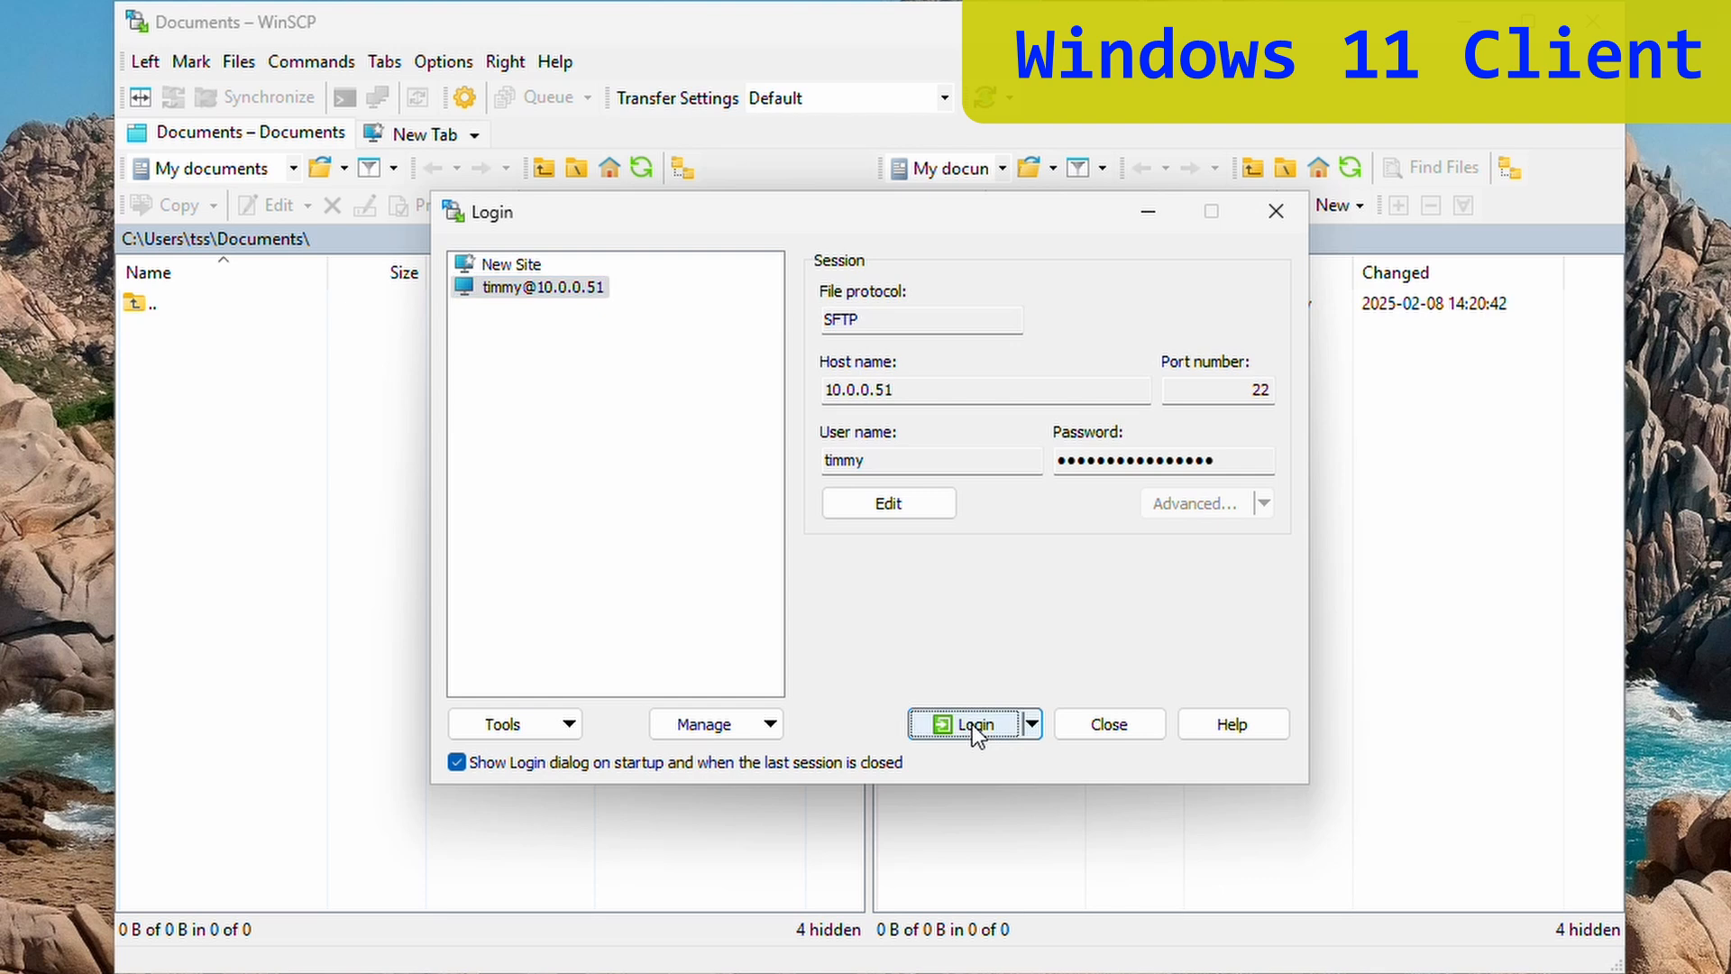
{"action": "left_click", "coordinate": [972, 724]}
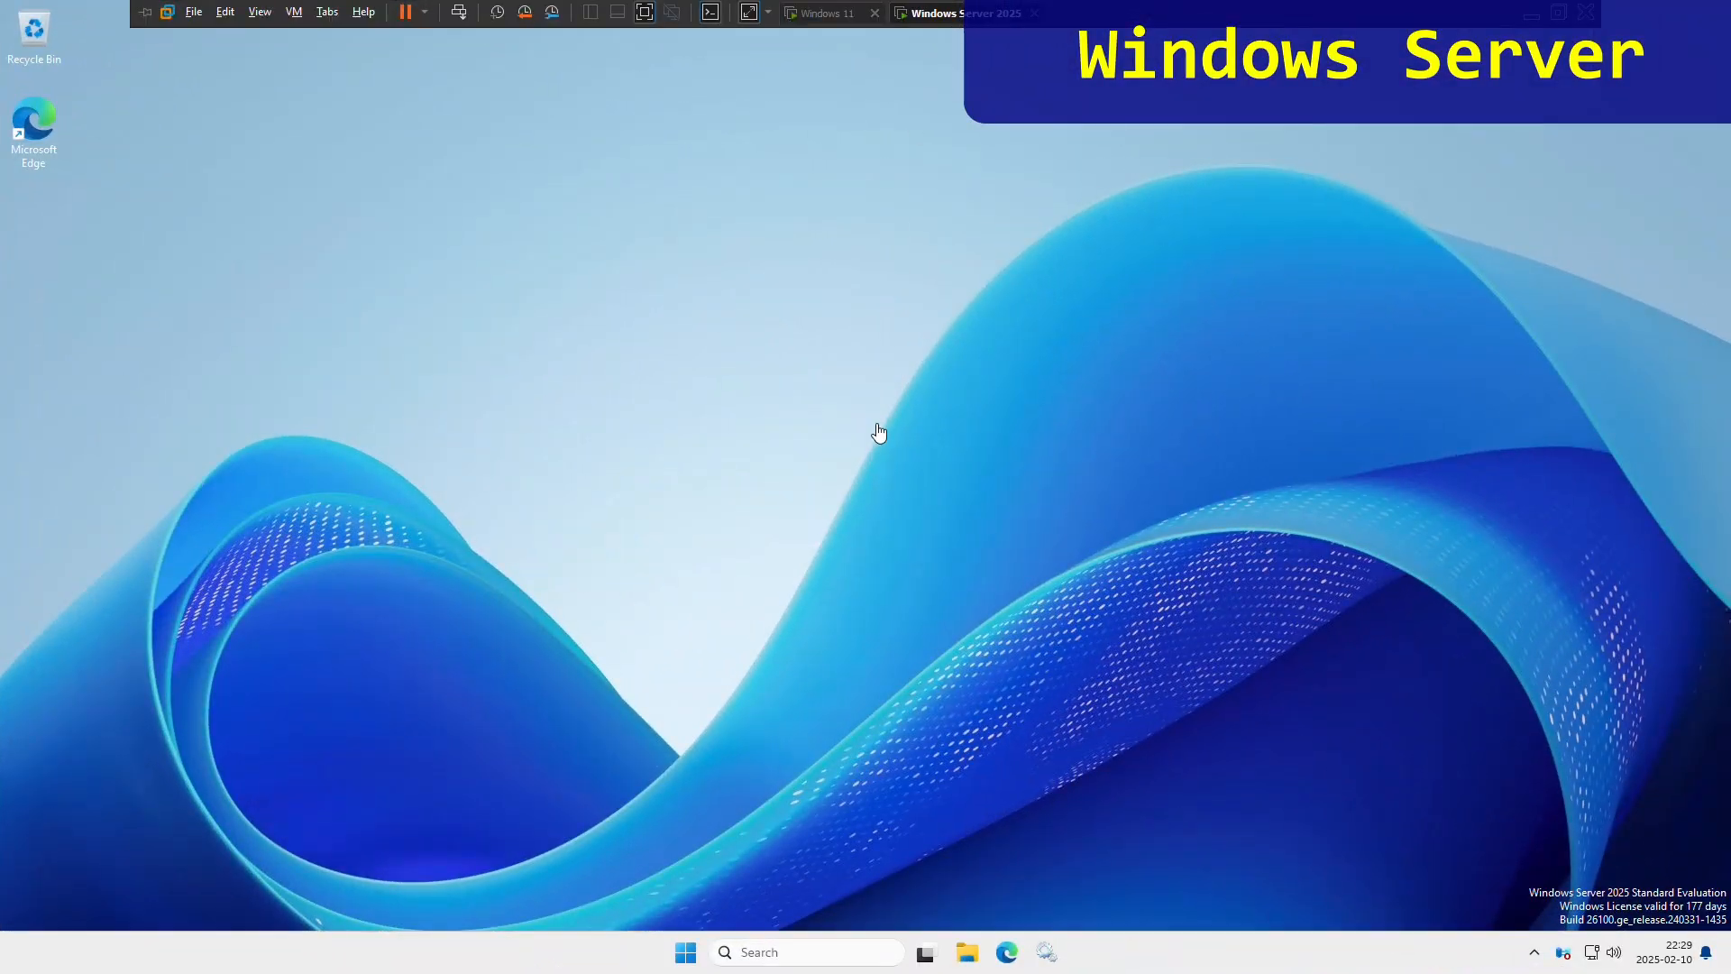
- Check that the Ethernet connection's network profile is Public, then close Settings
{"action": "left_click", "coordinate": [684, 949]}
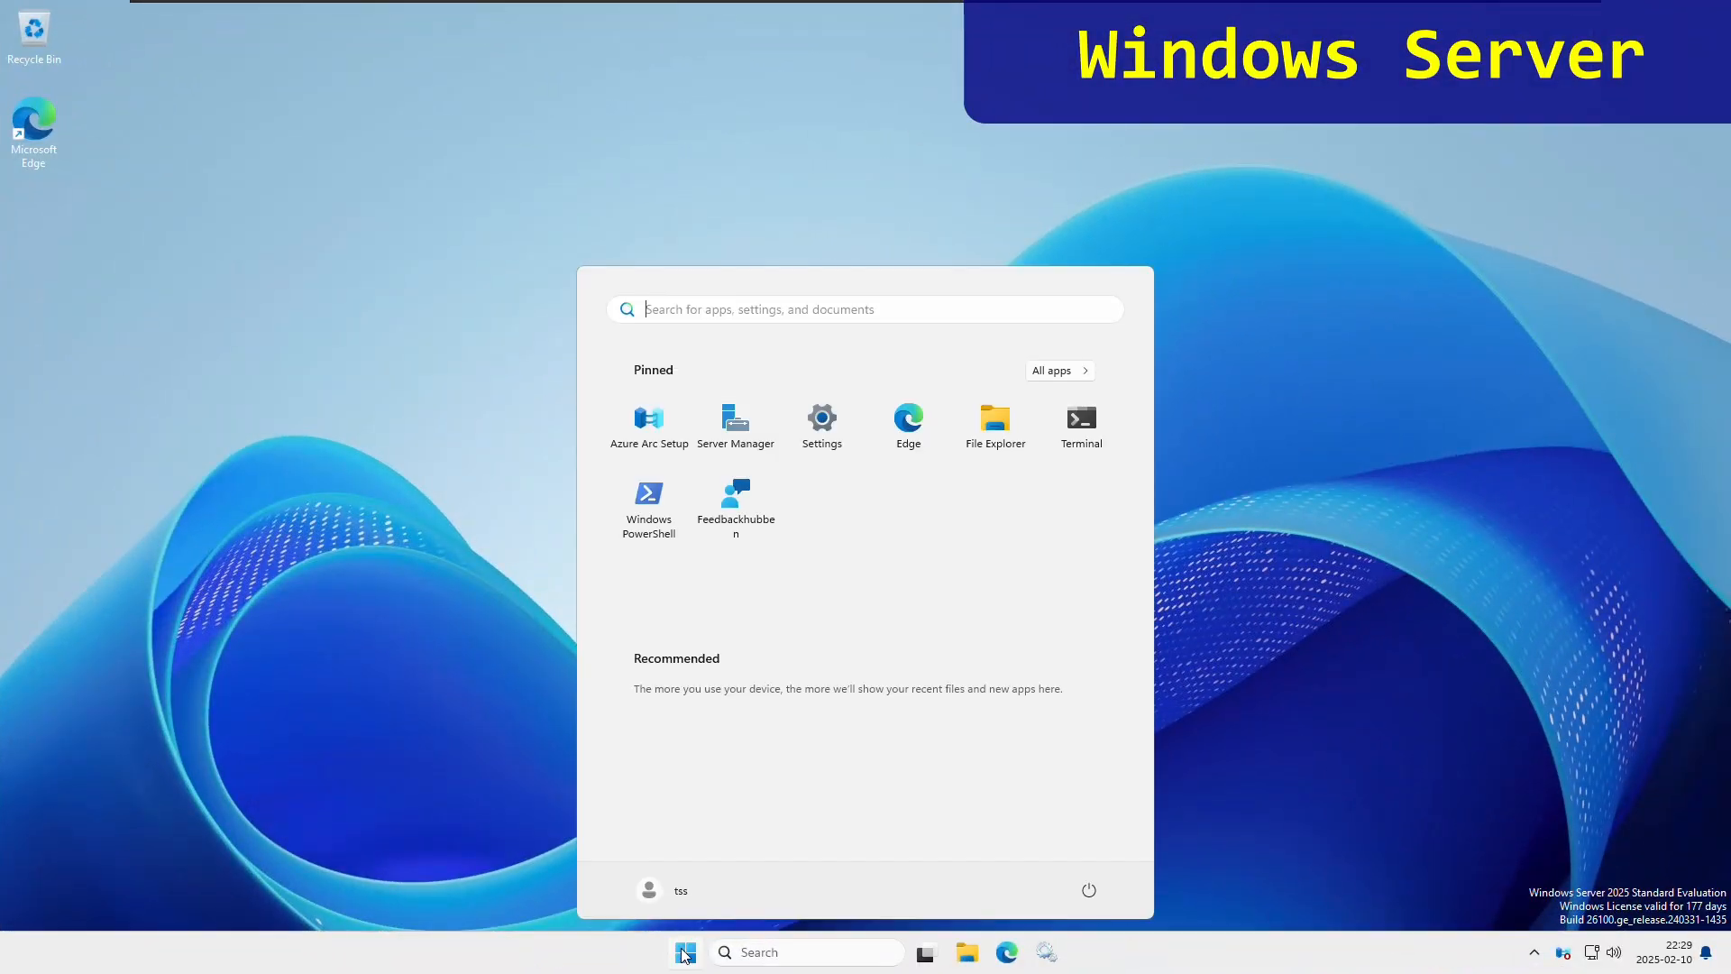
{"action": "left_click", "coordinate": [829, 430]}
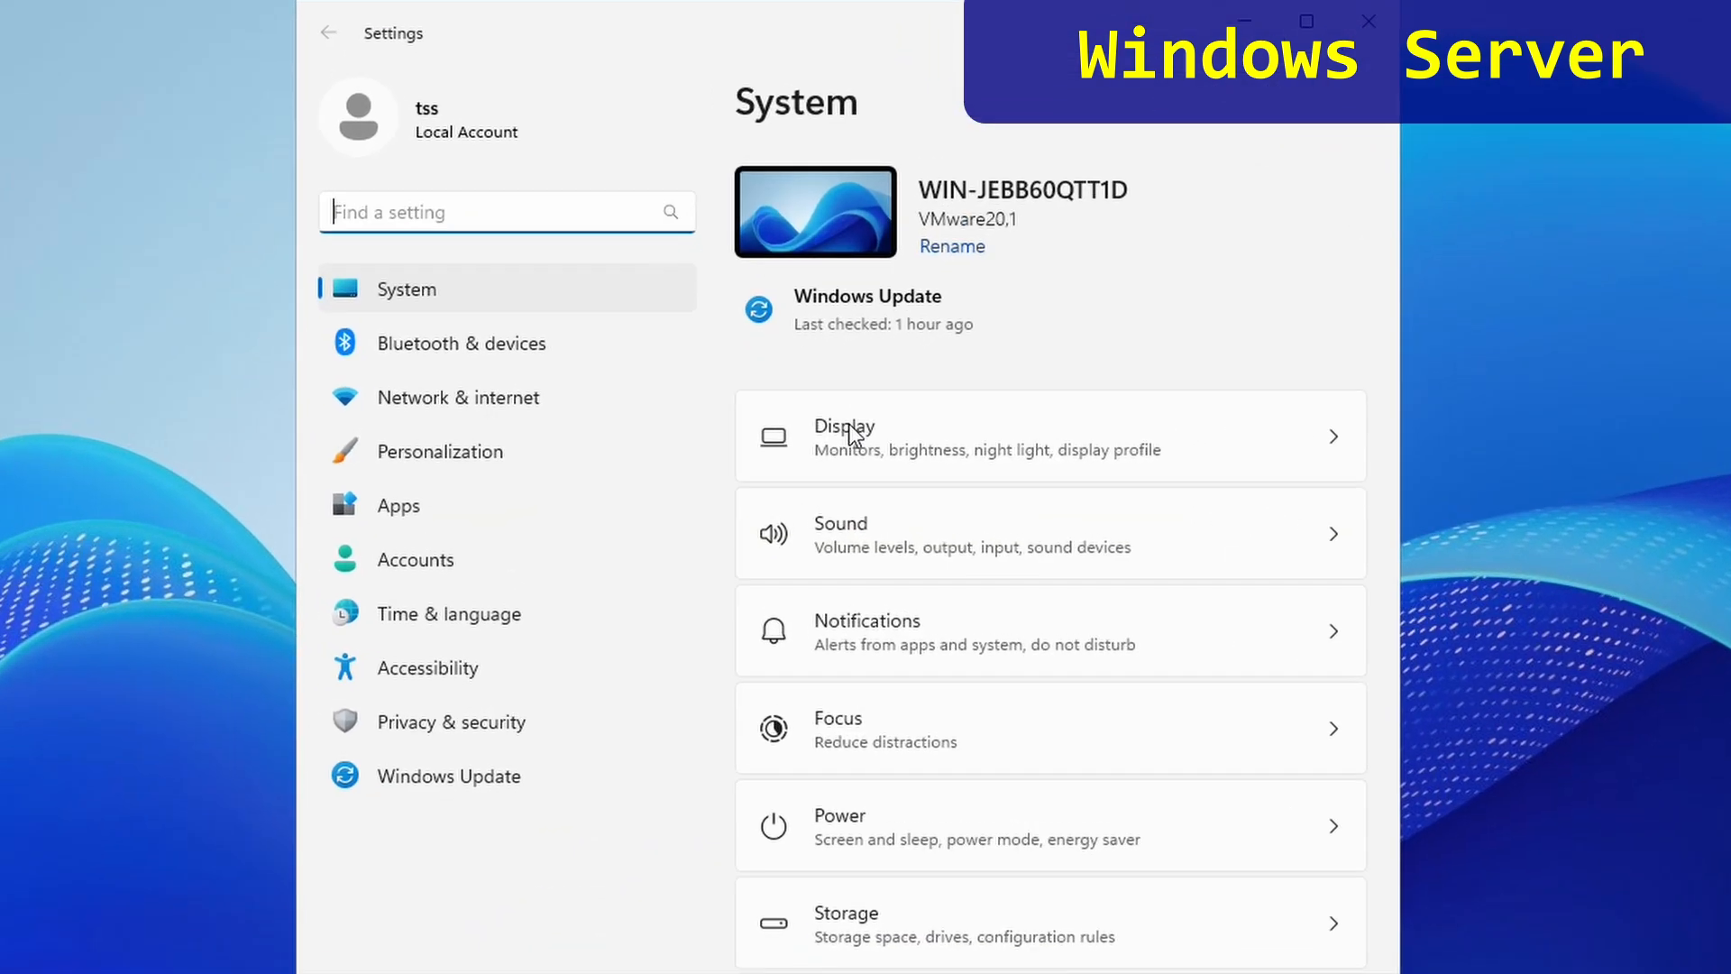
{"action": "left_click", "coordinate": [494, 408]}
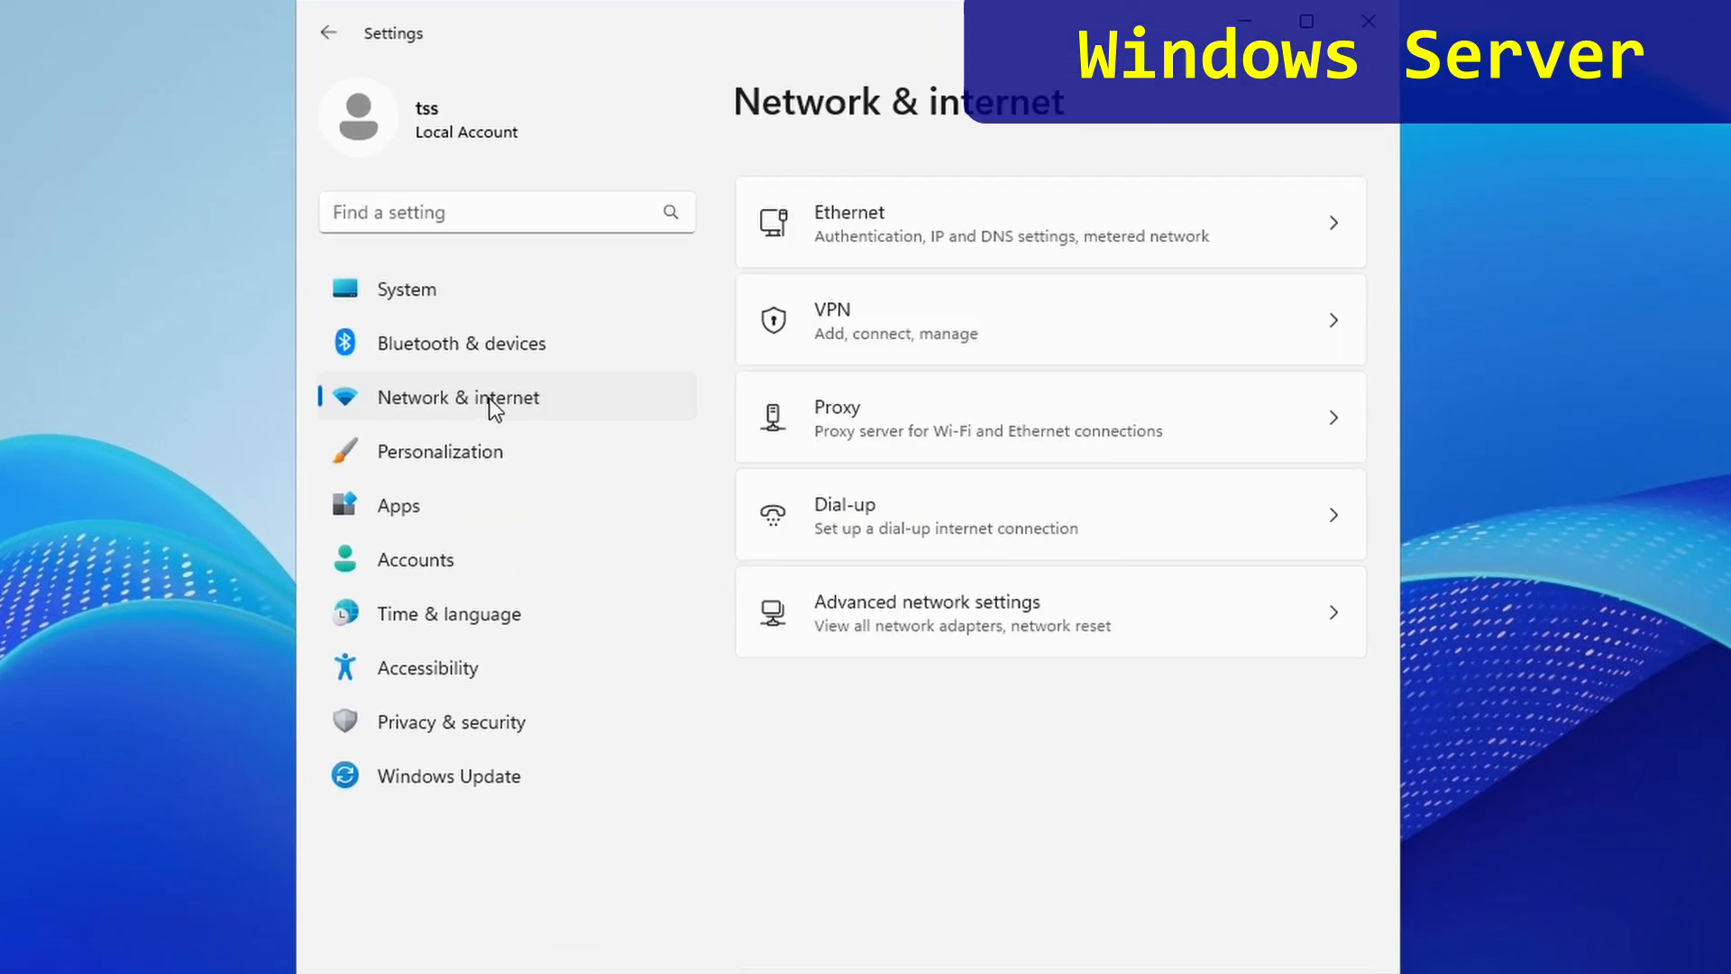
{"action": "left_click", "coordinate": [1022, 221]}
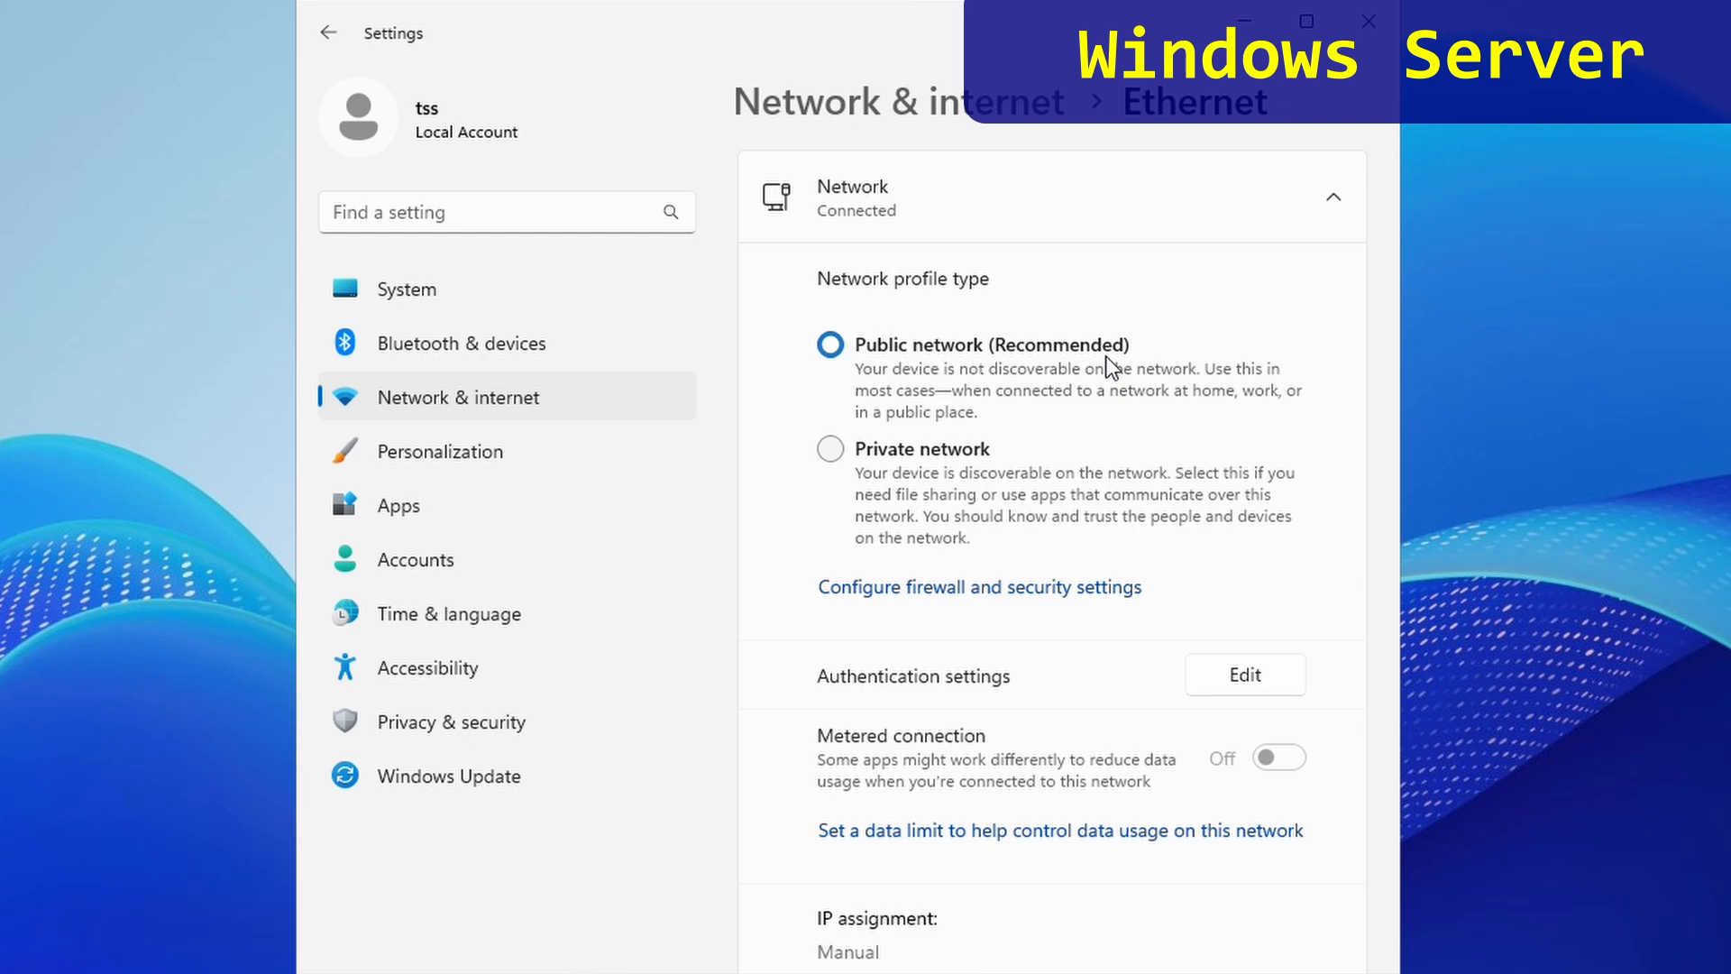
{"action": "left_click", "coordinate": [1367, 36]}
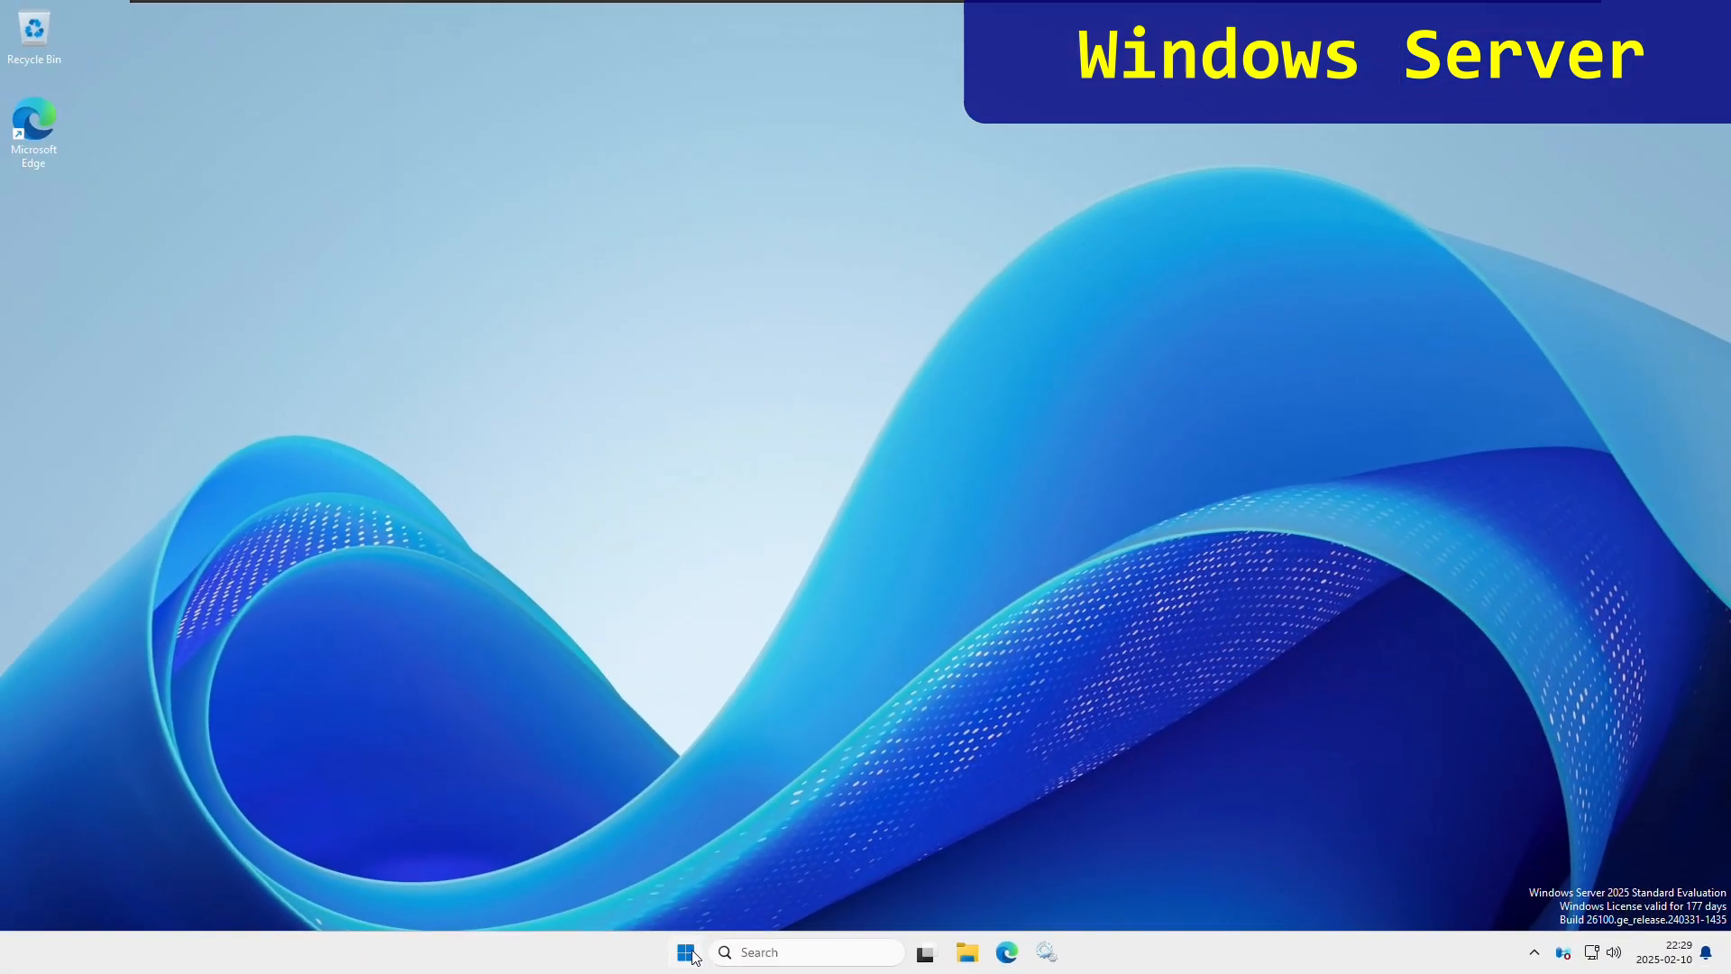
- In the firewall console, sort inbound rules by local port and open the sshd rule's properties
{"action": "left_click", "coordinate": [687, 954]}
{"action": "type", "text": "firewall"}
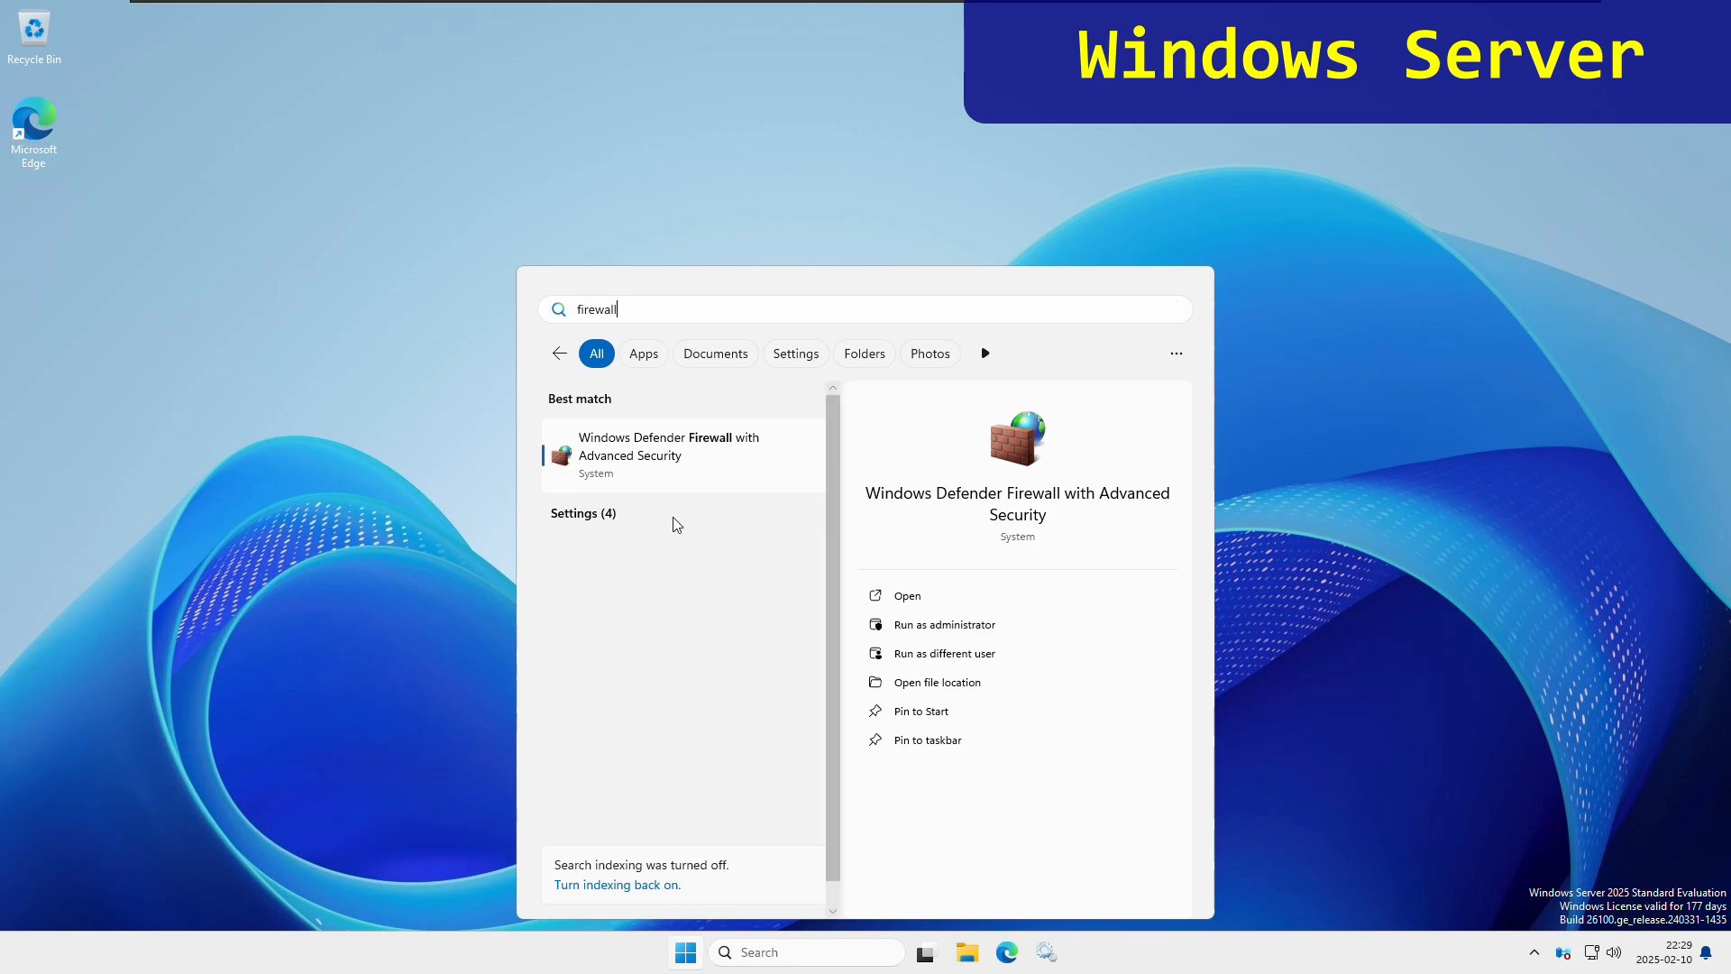
{"action": "left_click", "coordinate": [675, 458]}
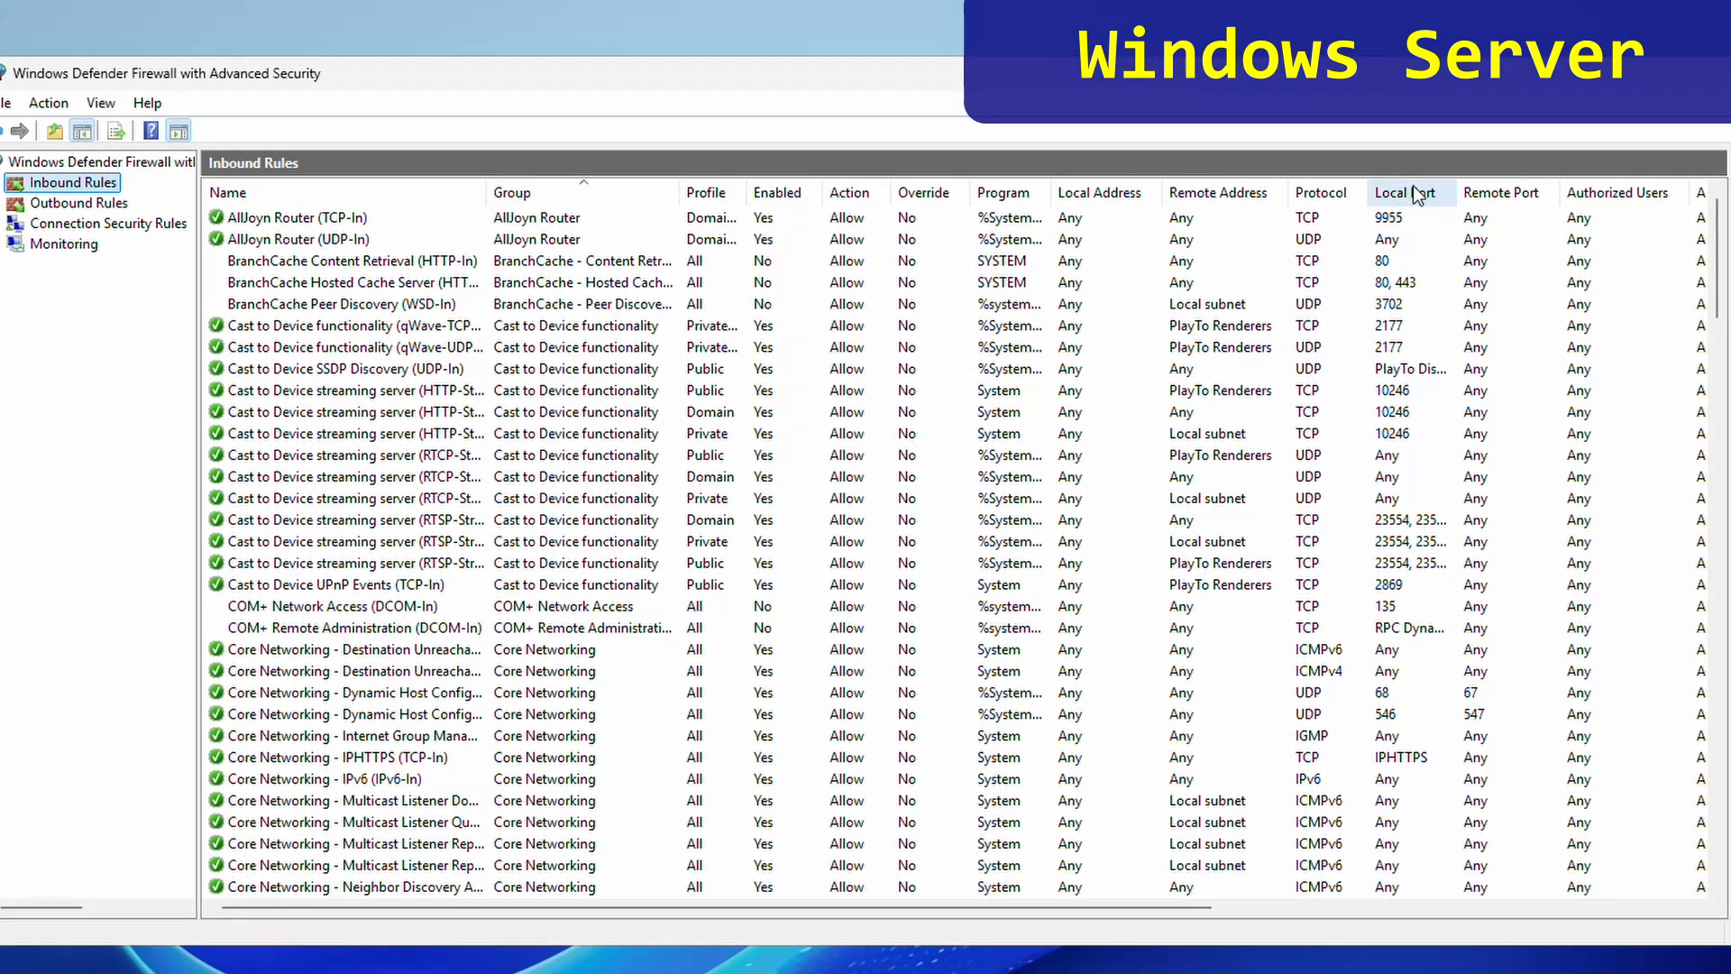
{"action": "left_click", "coordinate": [1418, 193]}
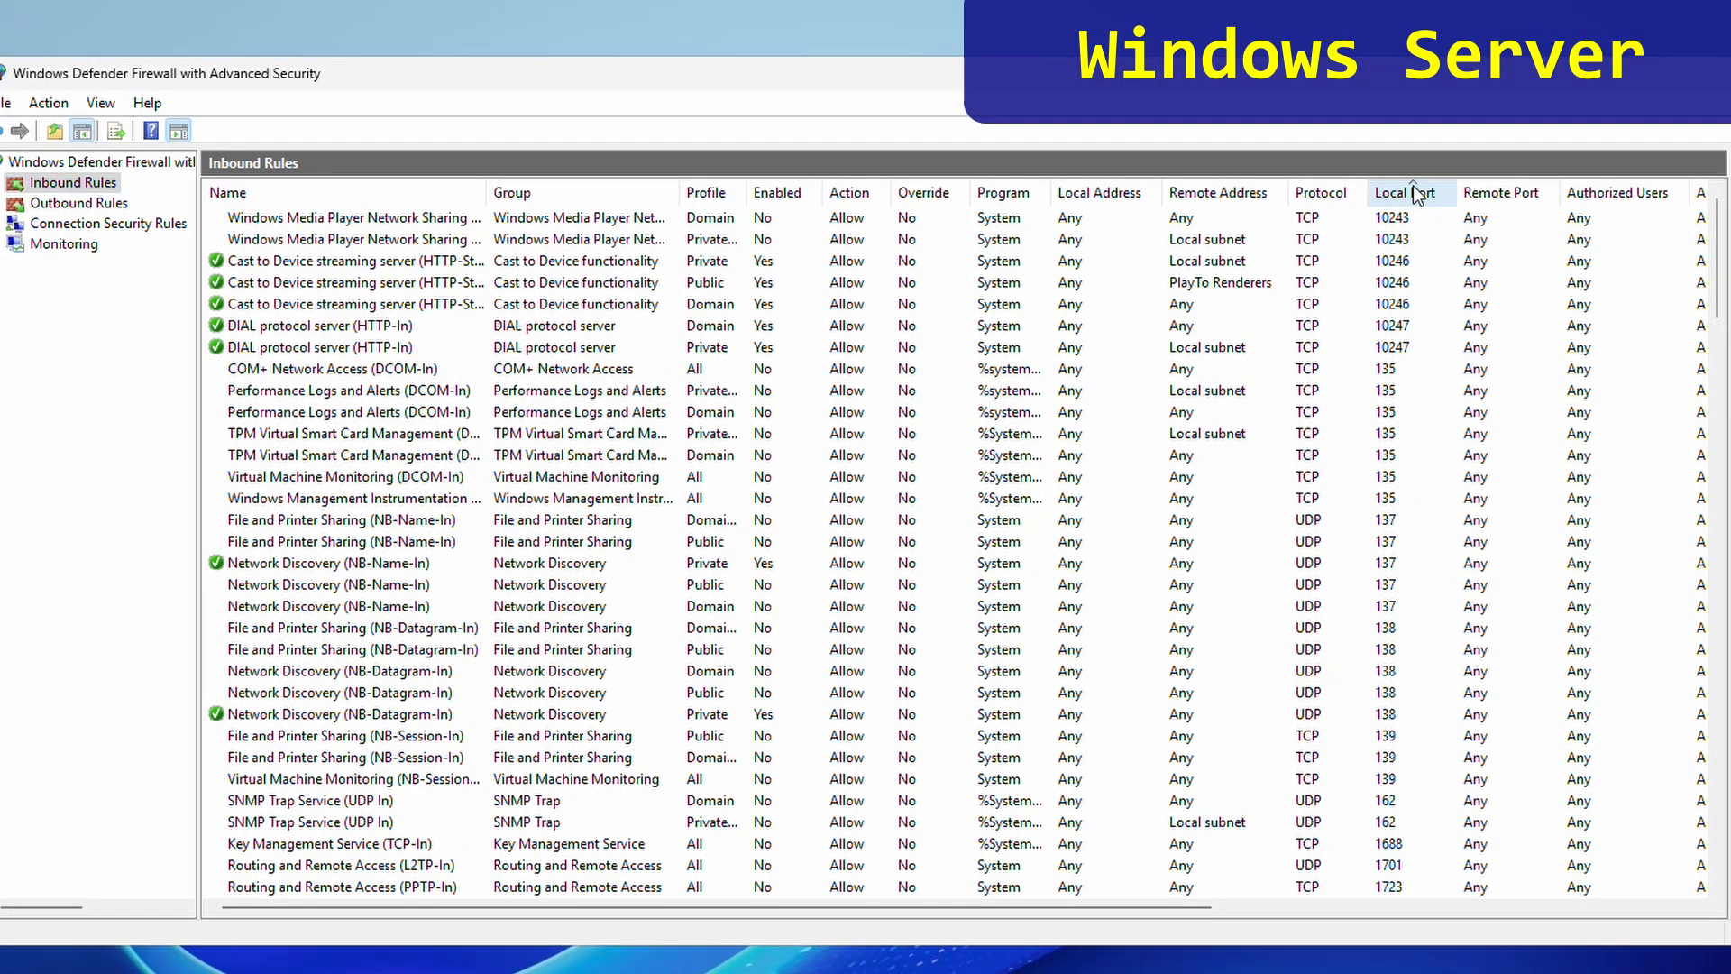
{"action": "scroll", "coordinate": [1722, 293], "scroll_direction": "down", "scroll_amount": 5}
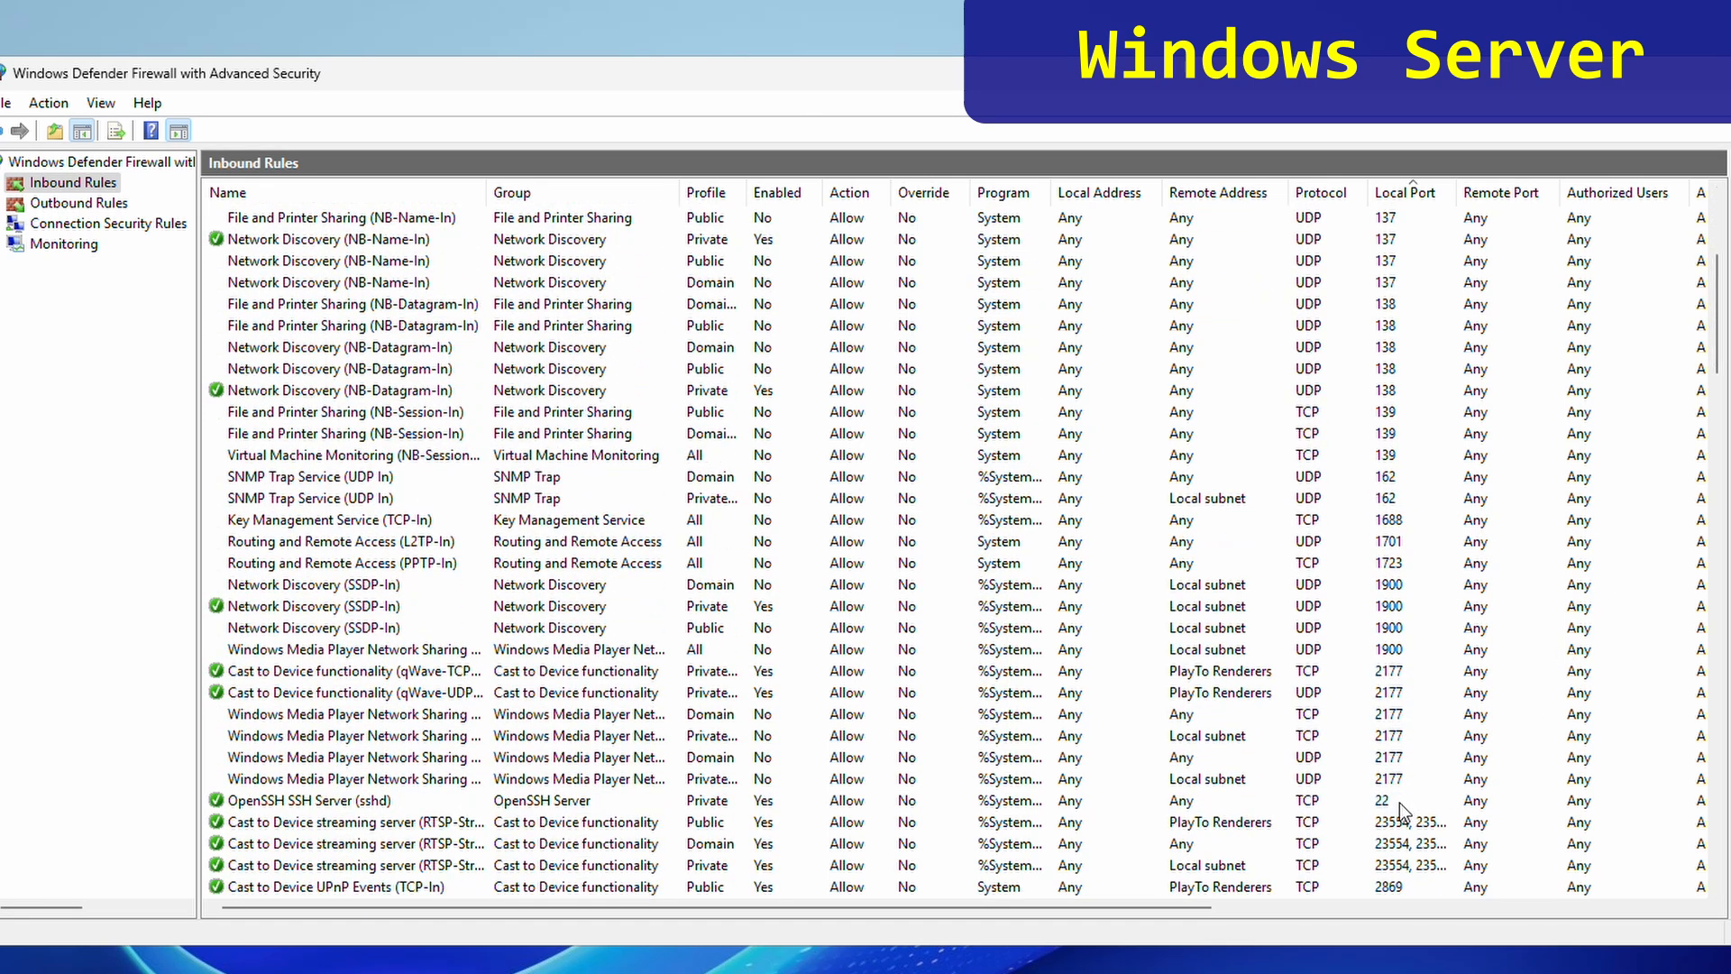
{"action": "left_click", "coordinate": [1399, 802]}
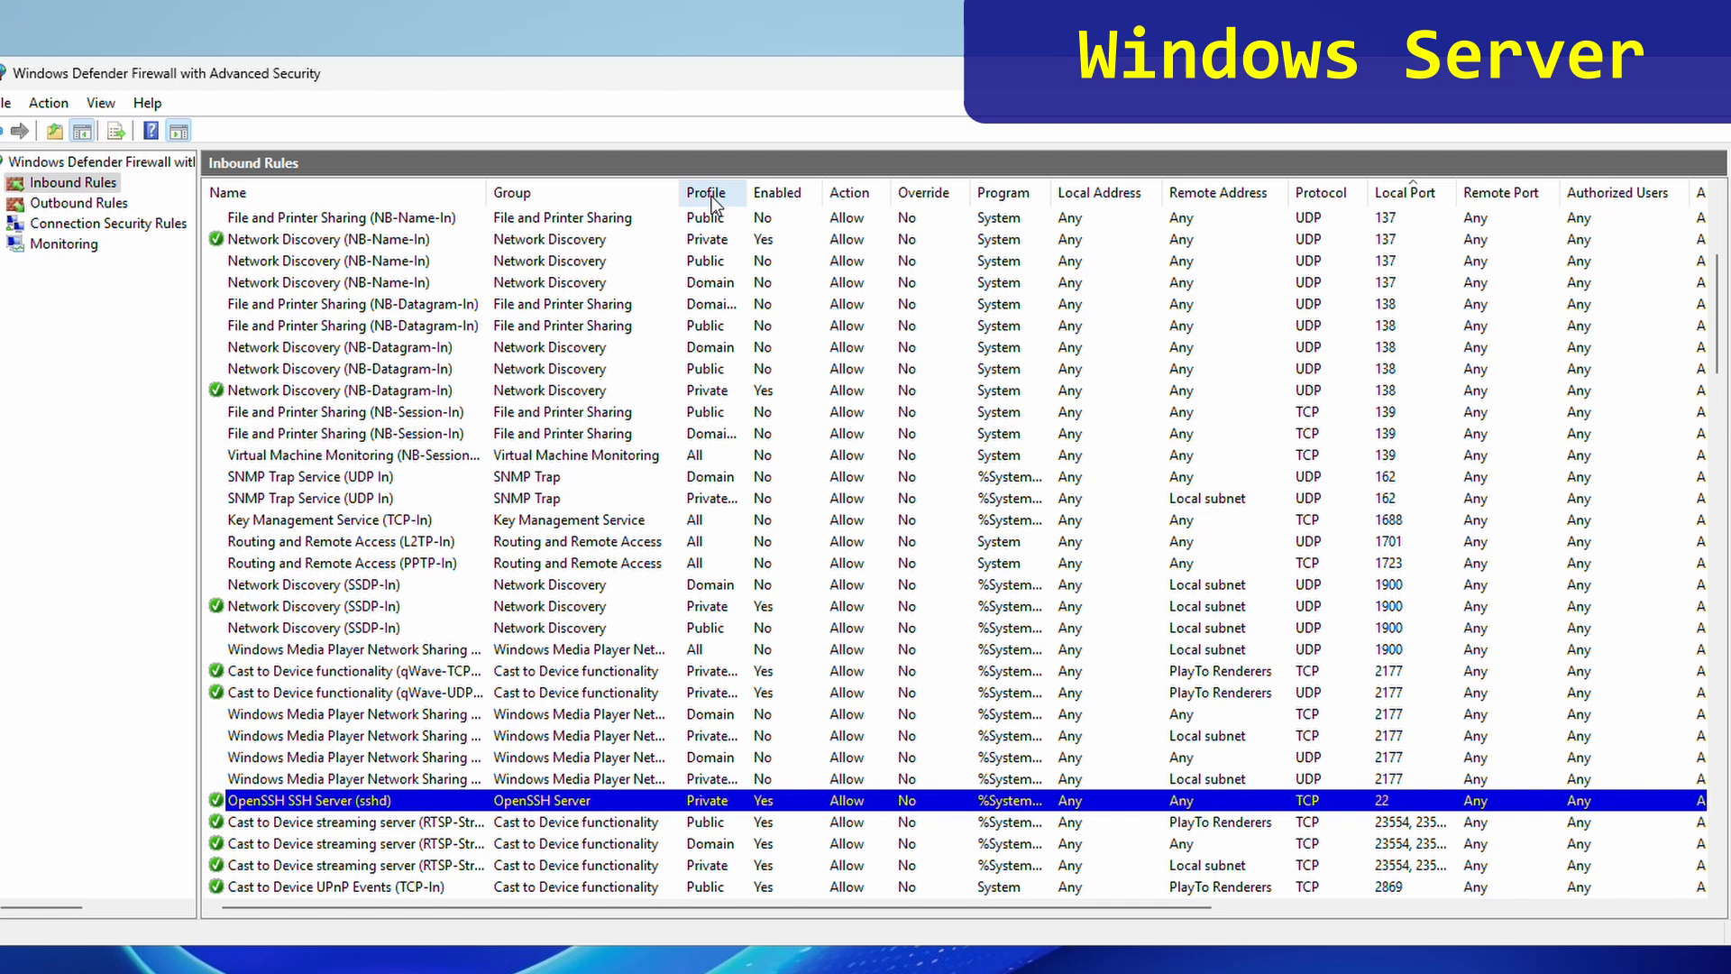
{"action": "right_click", "coordinate": [714, 806]}
{"action": "left_click", "coordinate": [807, 936]}
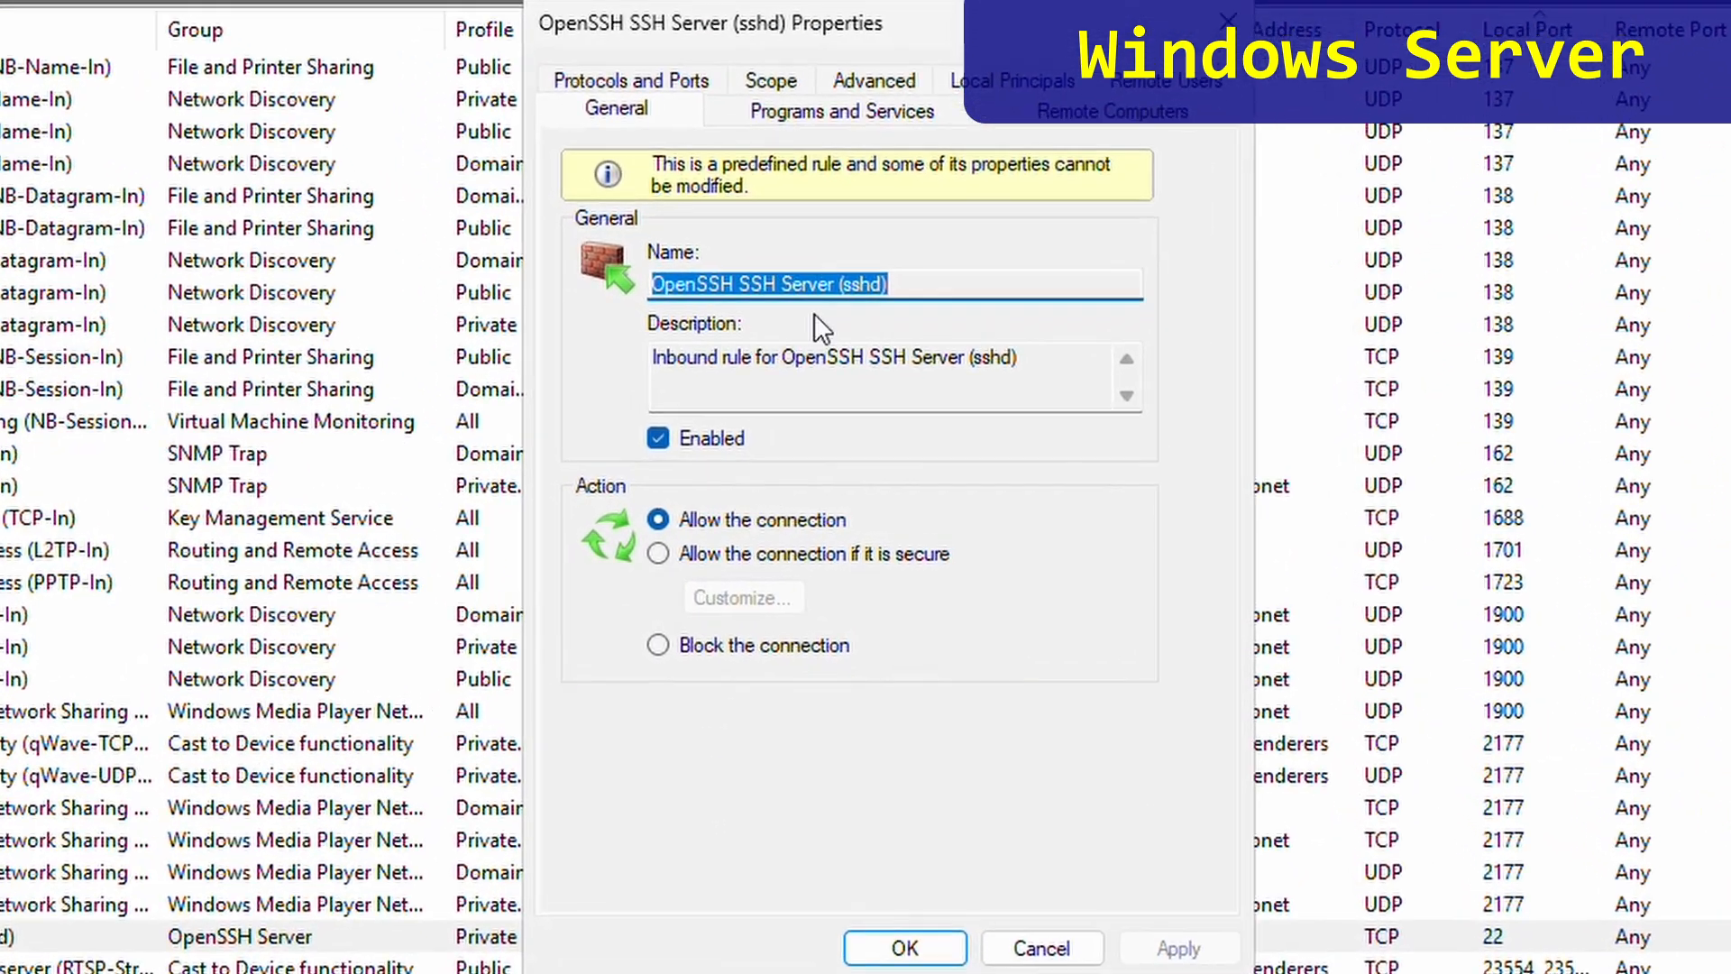
- Enable the Public profile on the sshd rule's Advanced settings, save, and close the console
{"action": "left_click", "coordinate": [862, 75]}
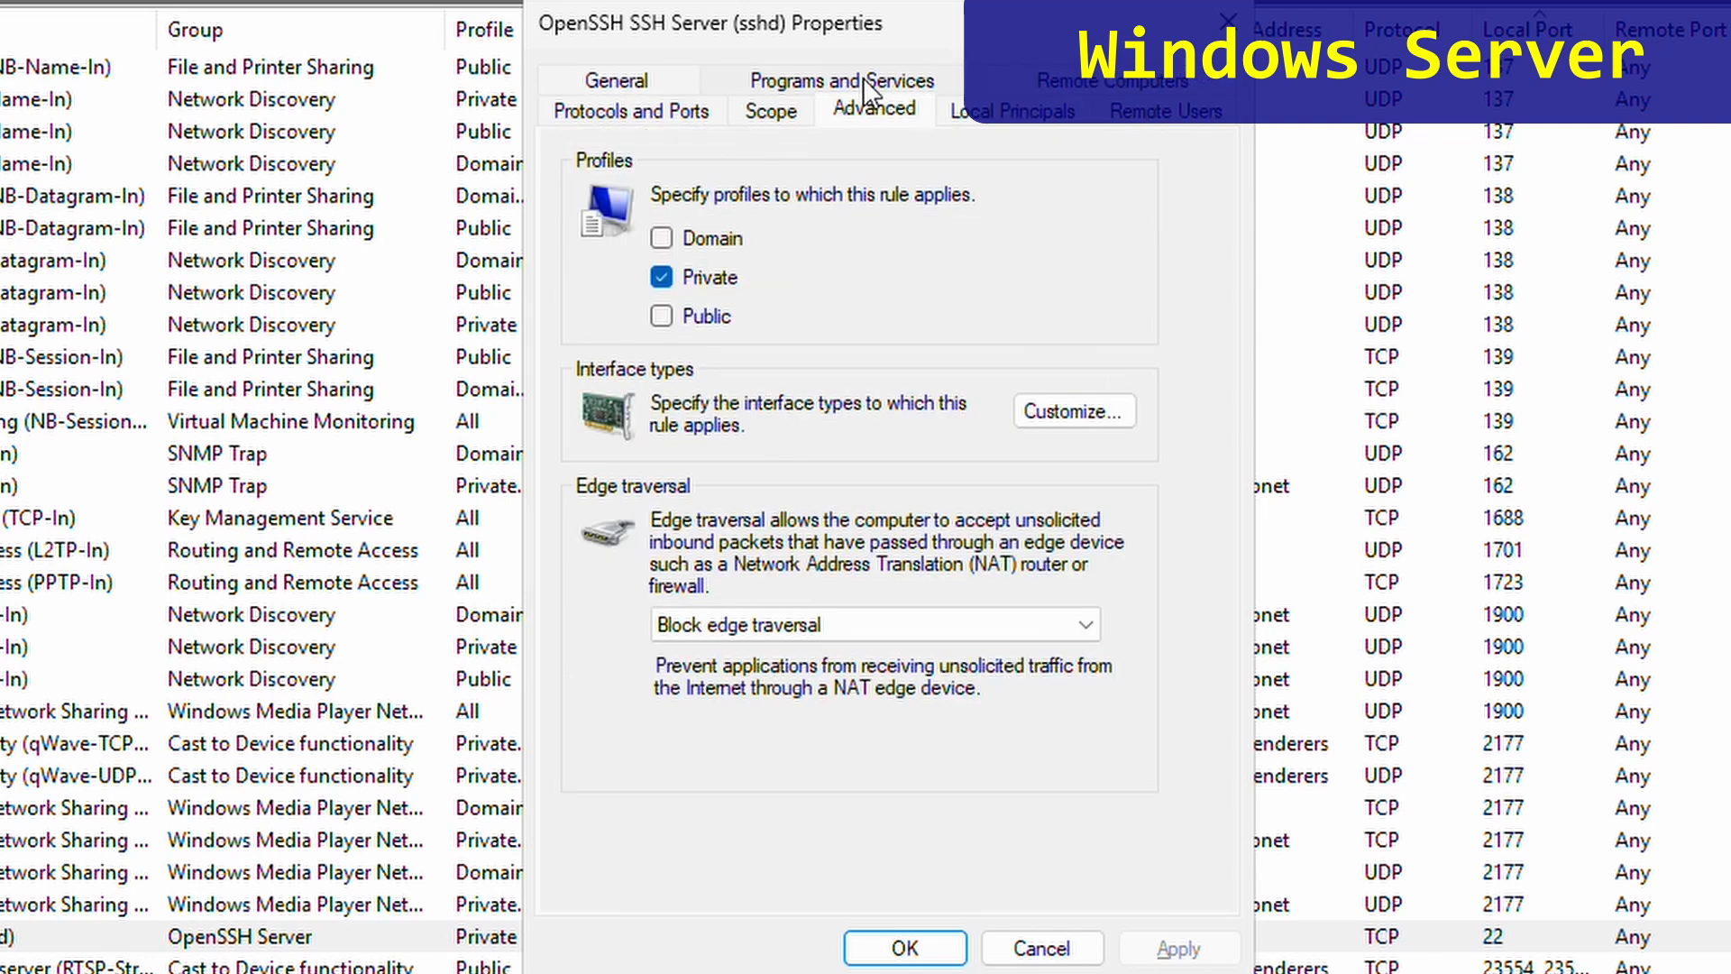
{"action": "left_click", "coordinate": [663, 315]}
{"action": "left_click", "coordinate": [905, 949]}
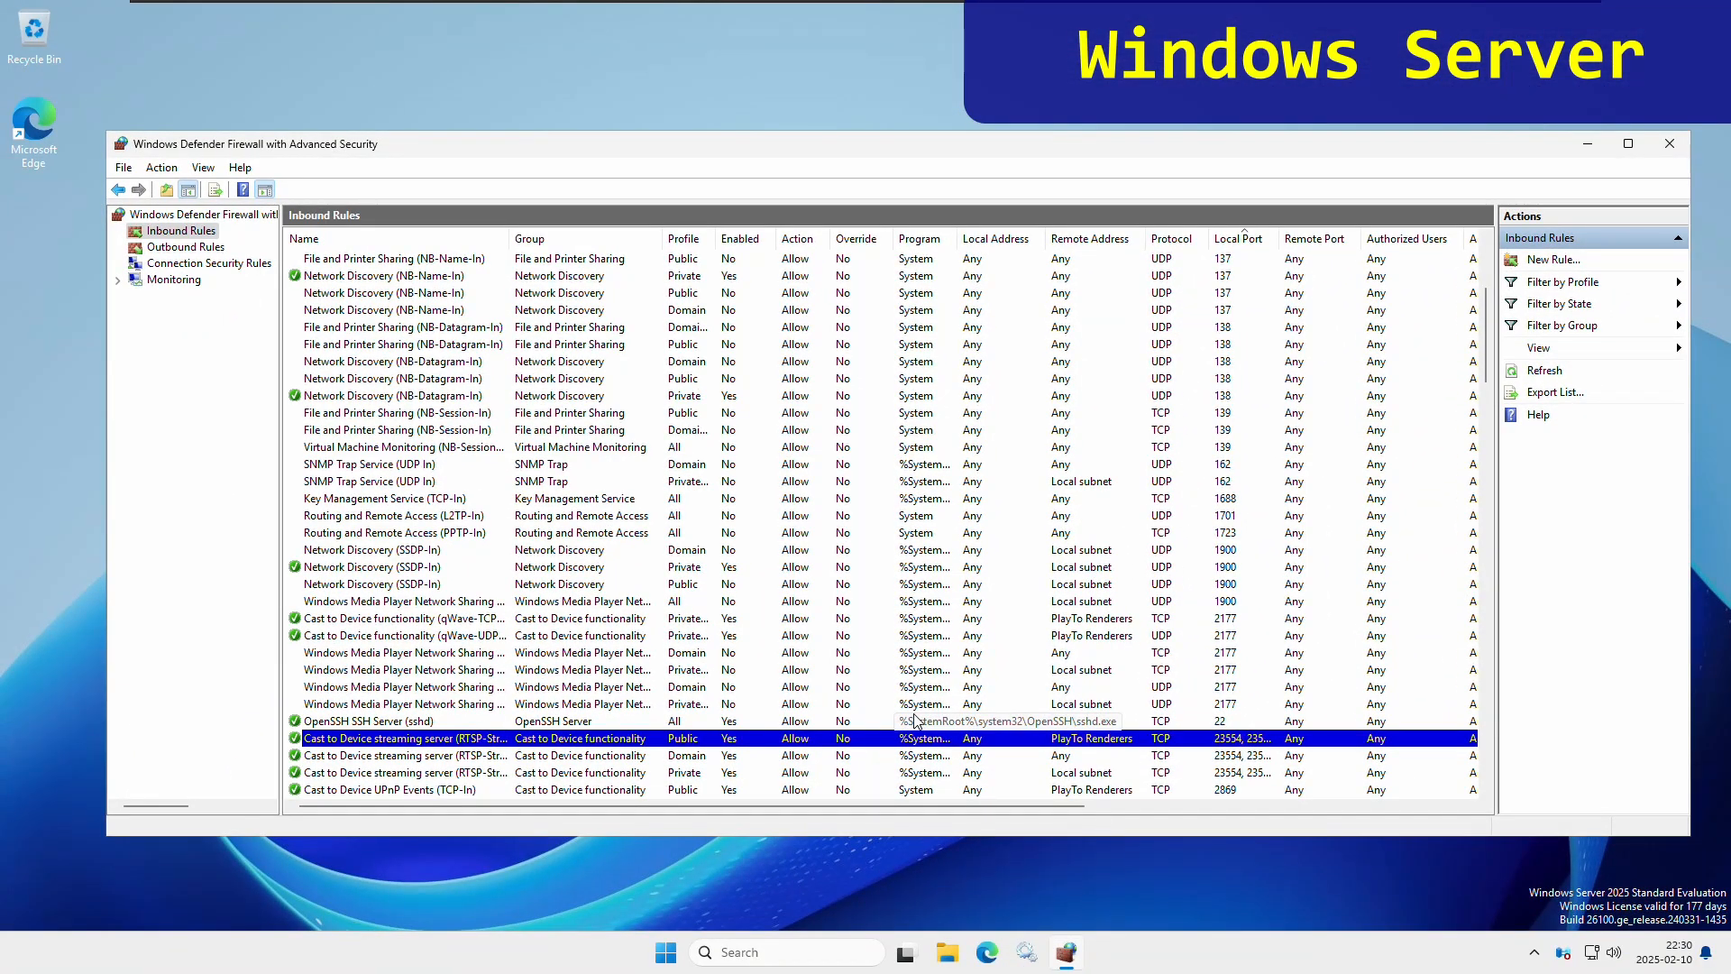
{"action": "left_click", "coordinate": [1668, 147]}
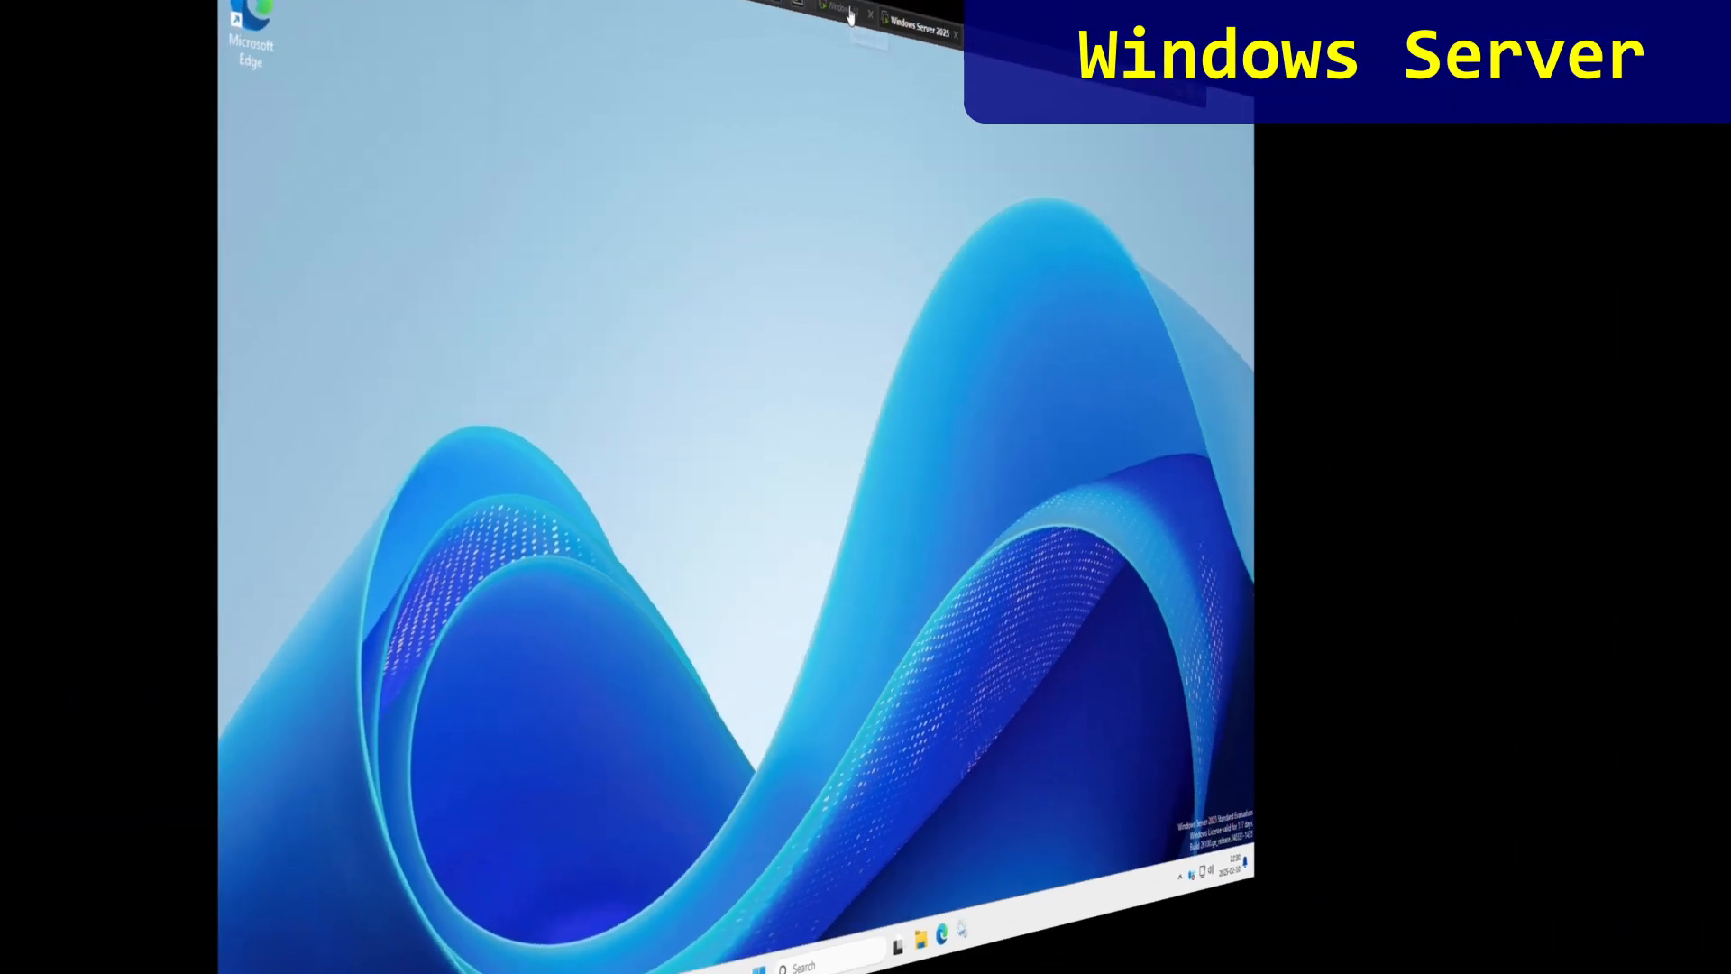
- On the client, reconnect WinSCP to the server and go up to the remote /C:/ root
{"action": "left_click", "coordinate": [842, 8]}
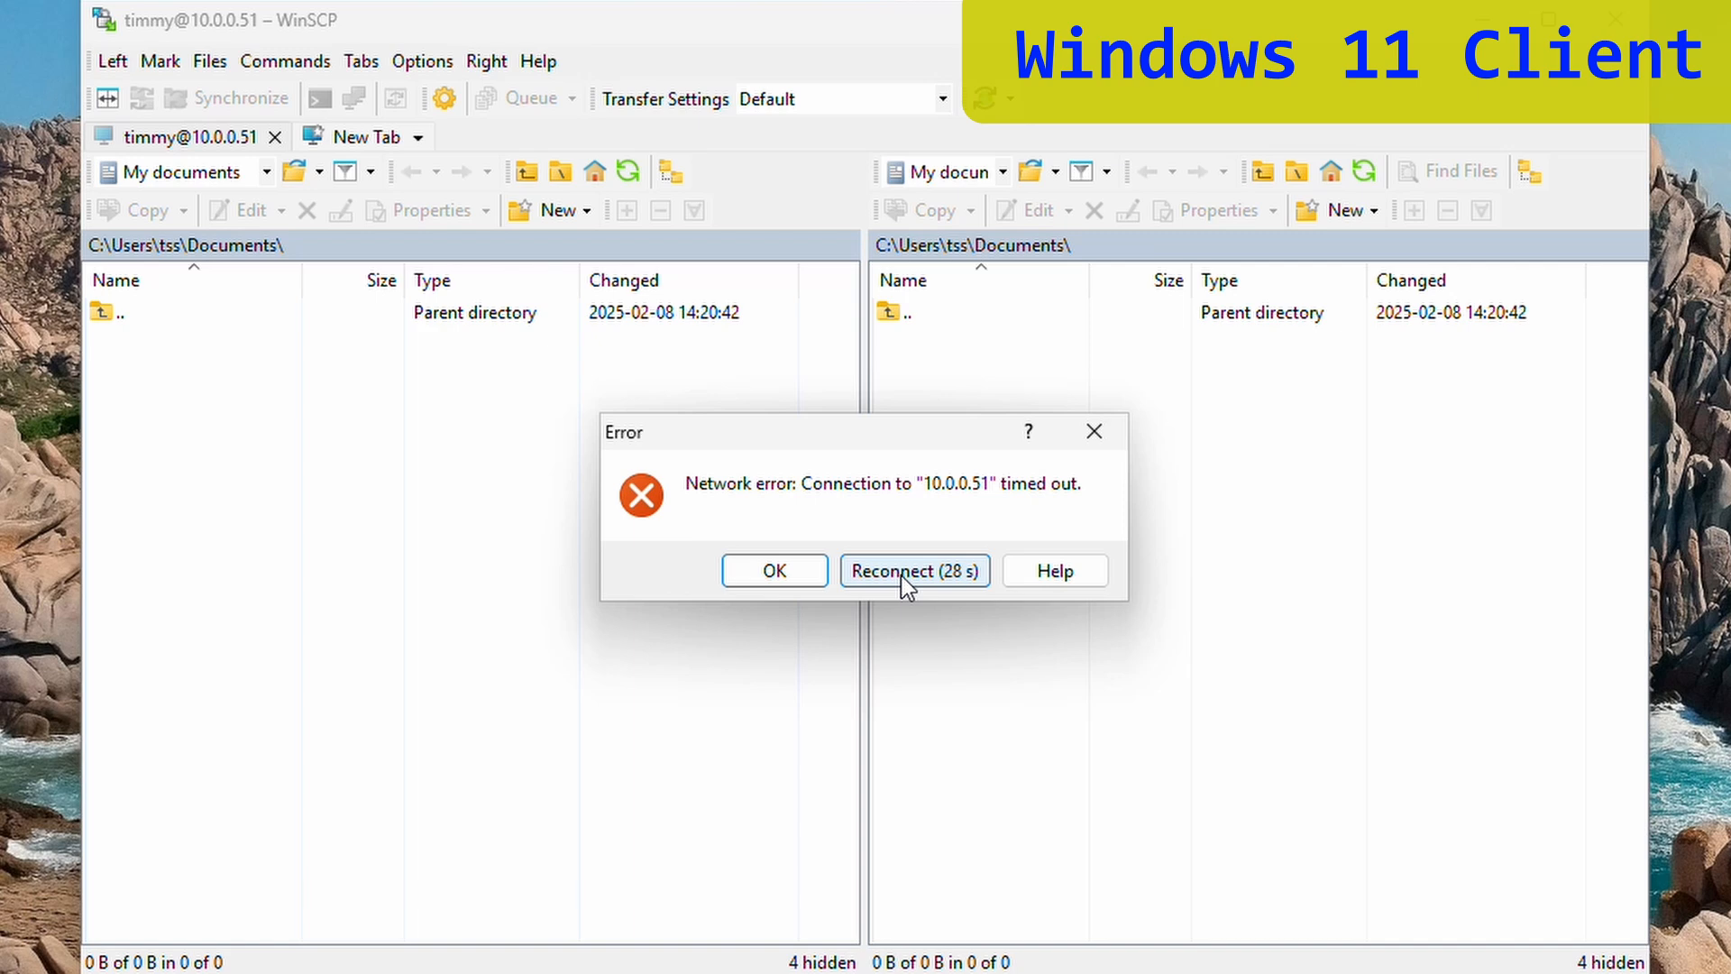
{"action": "left_click", "coordinate": [902, 572]}
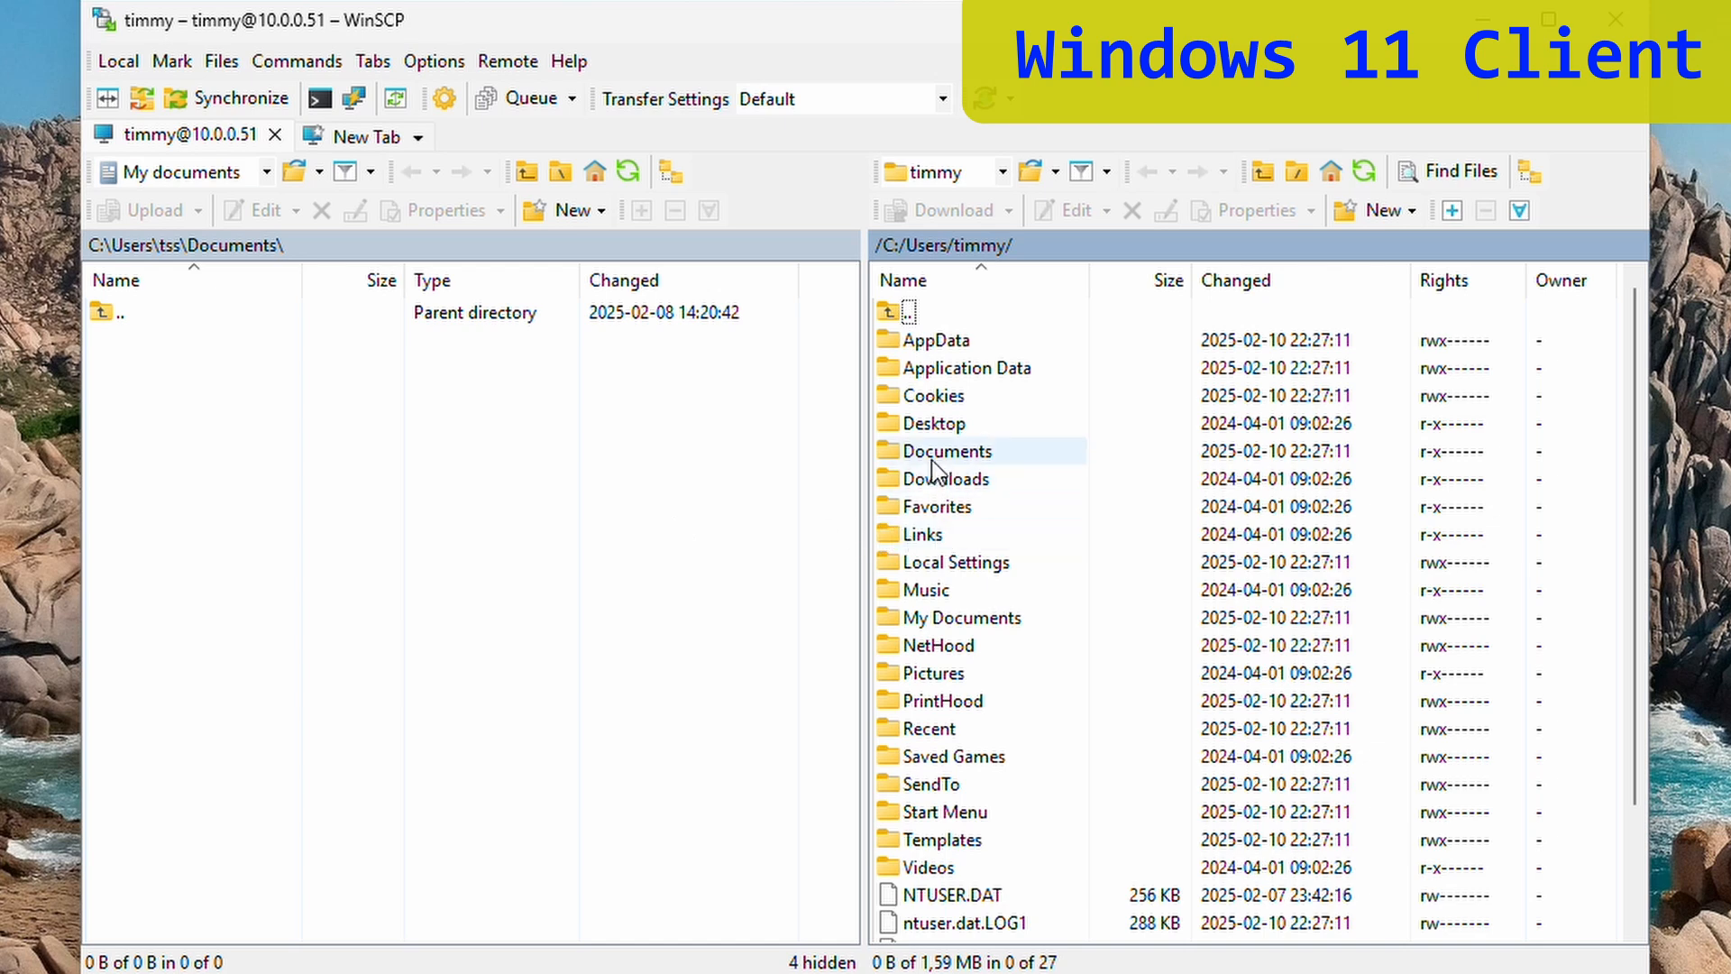
{"action": "double_click", "coordinate": [914, 314]}
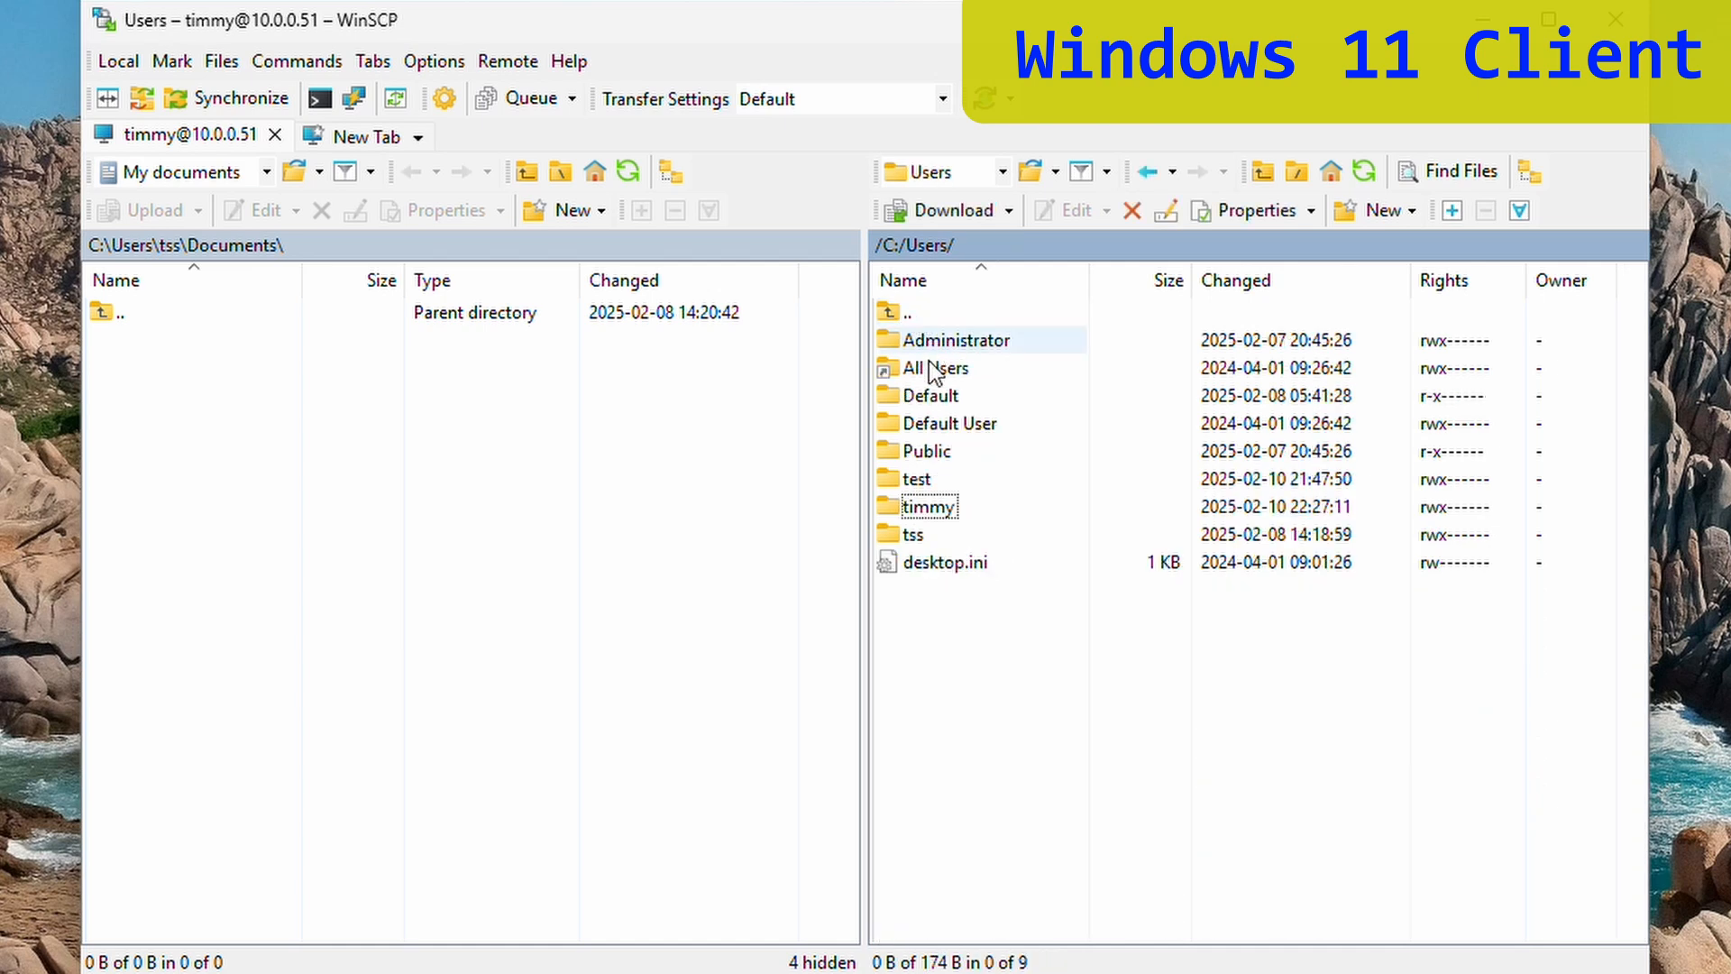
{"action": "double_click", "coordinate": [910, 315]}
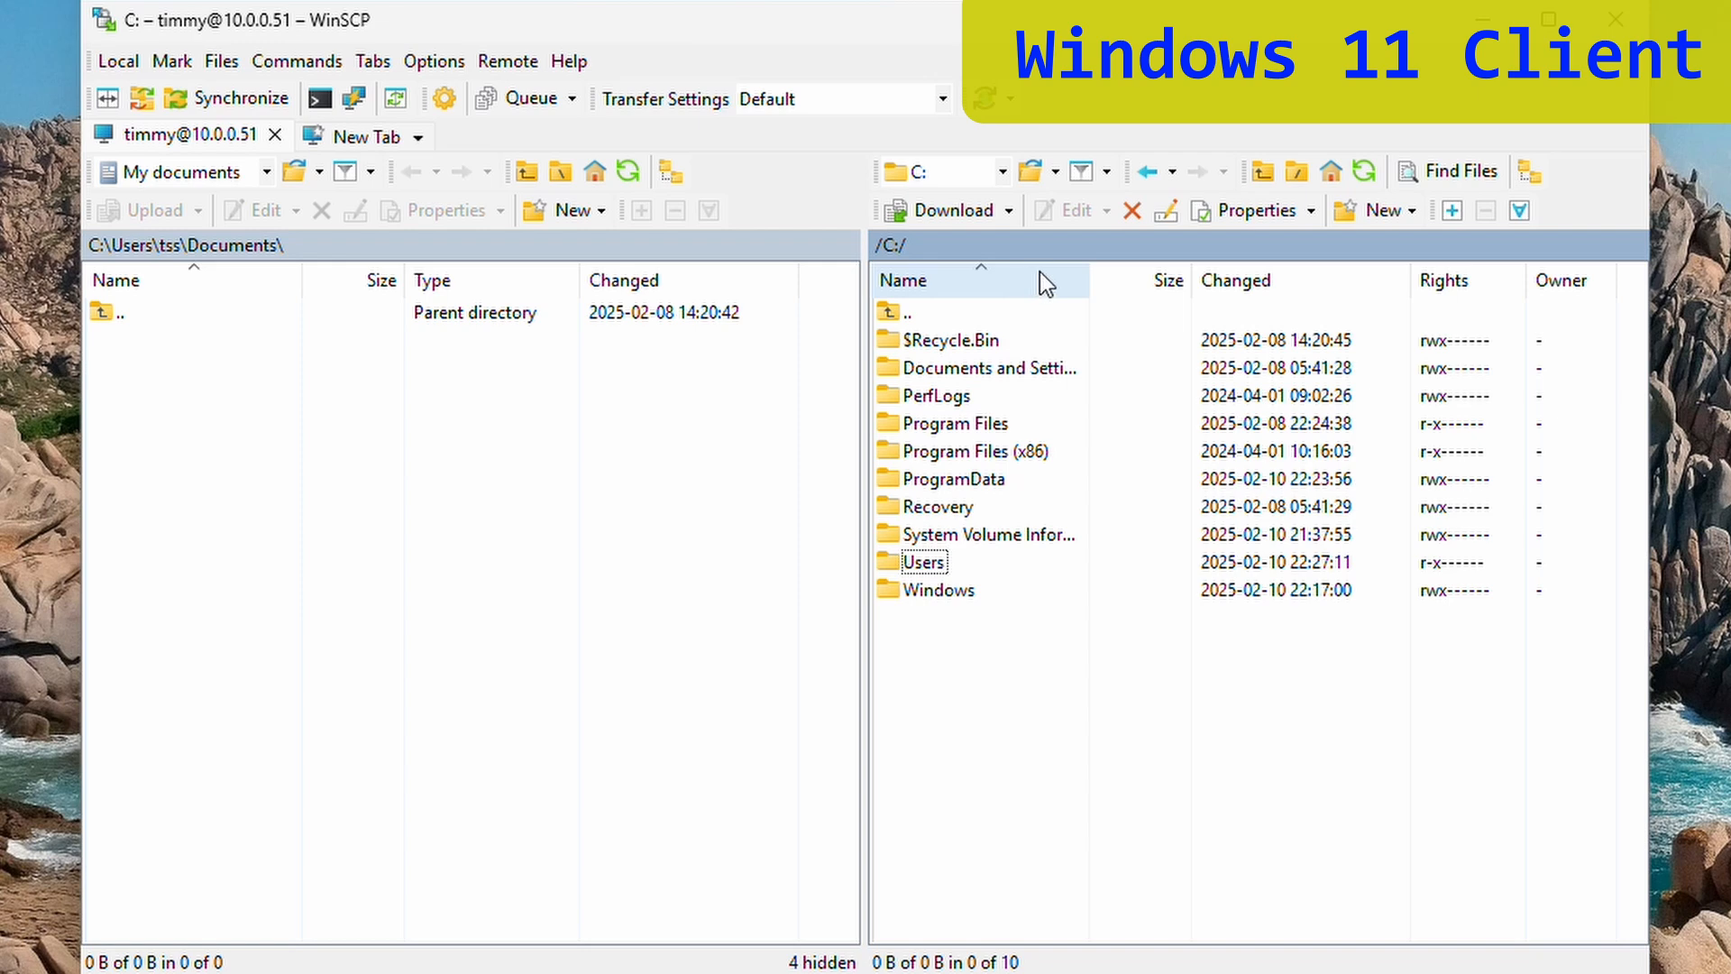
- Quit WinSCP without future exit prompts and return to the Windows Server machine
{"action": "left_click", "coordinate": [1618, 23]}
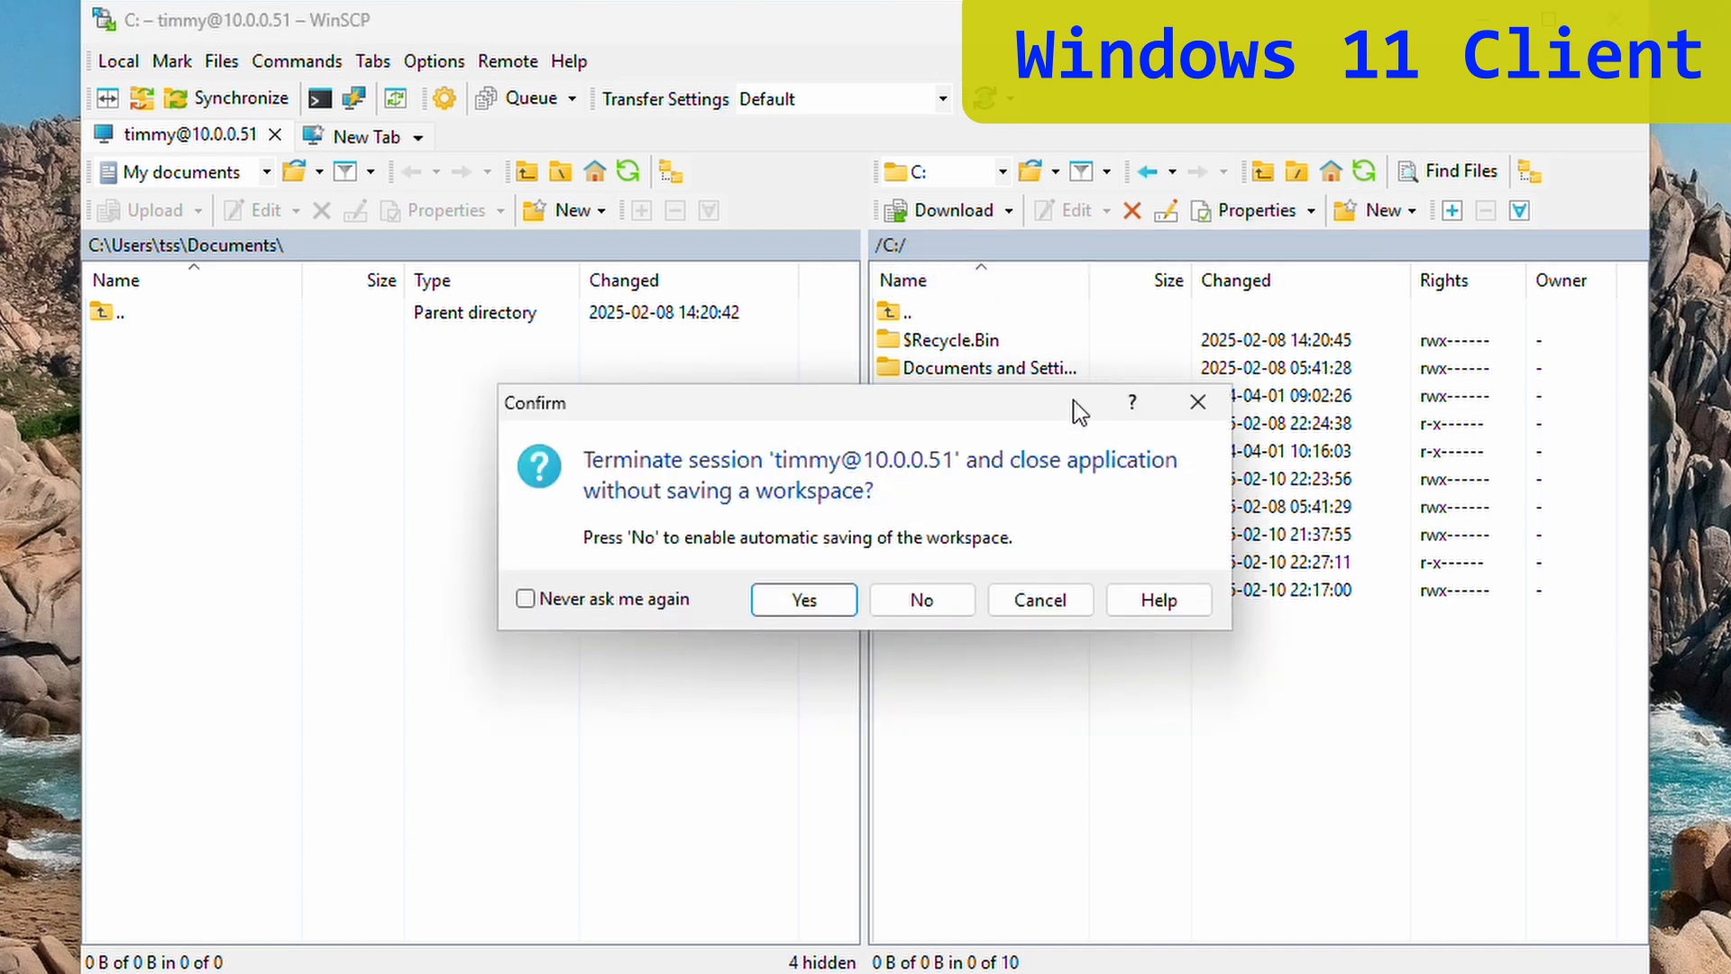
{"action": "left_click", "coordinate": [598, 603]}
{"action": "left_click", "coordinate": [802, 602]}
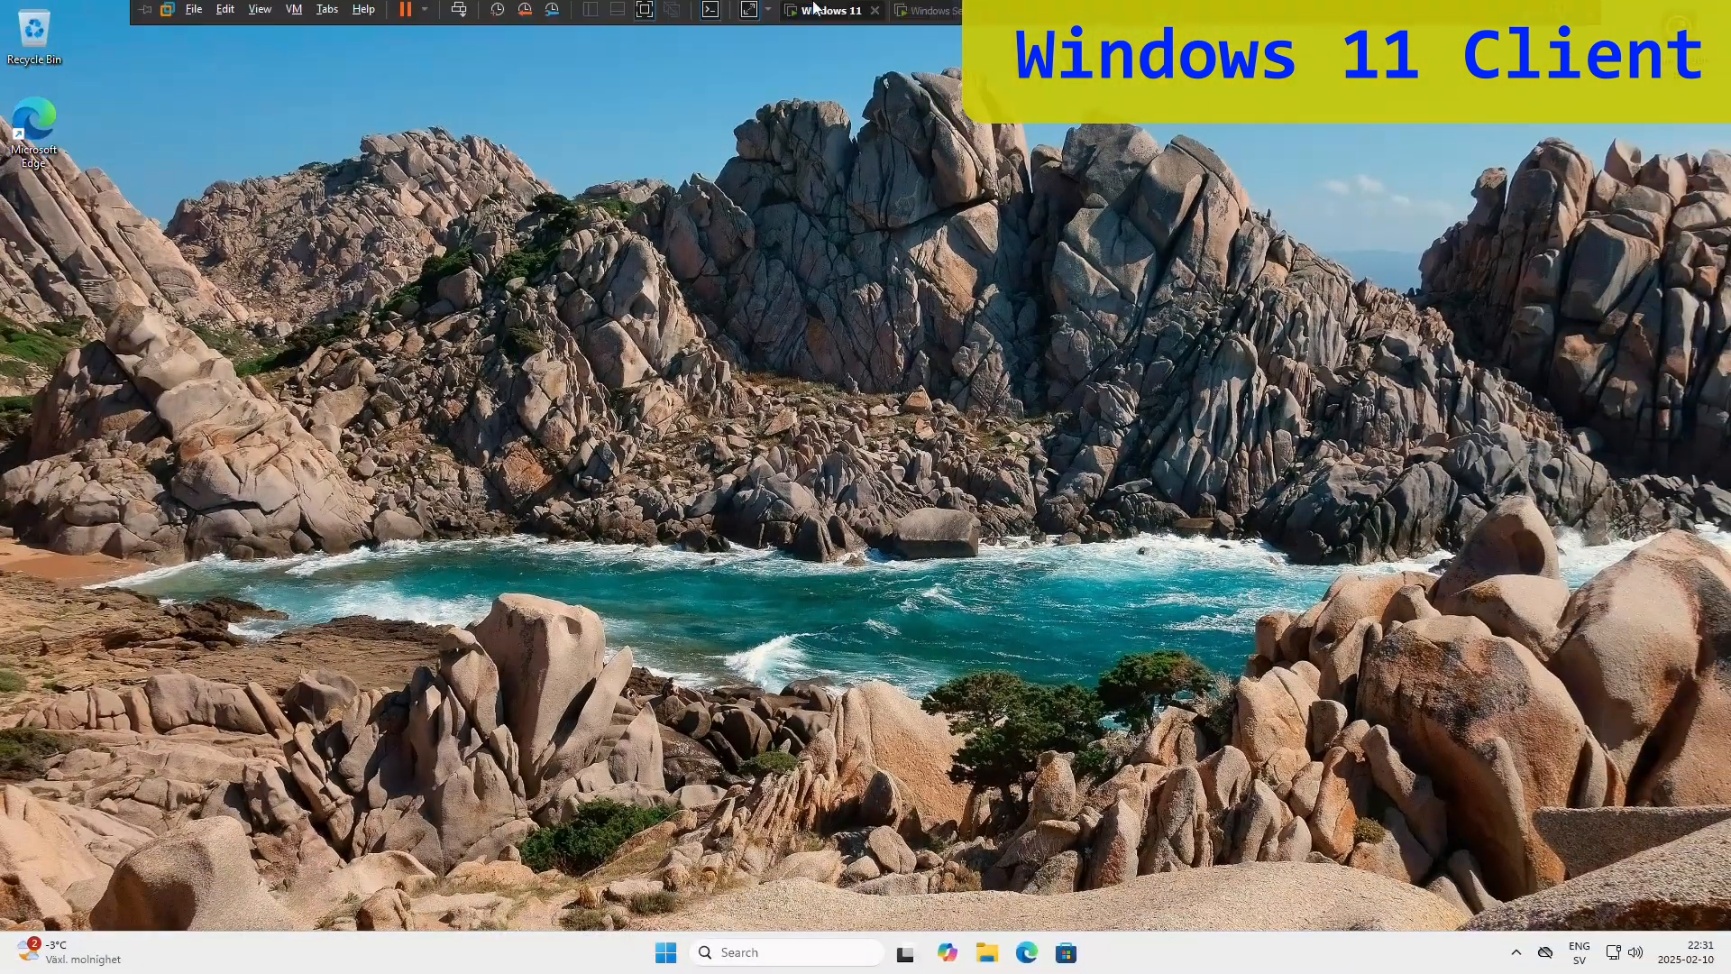
{"action": "left_click", "coordinate": [928, 10]}
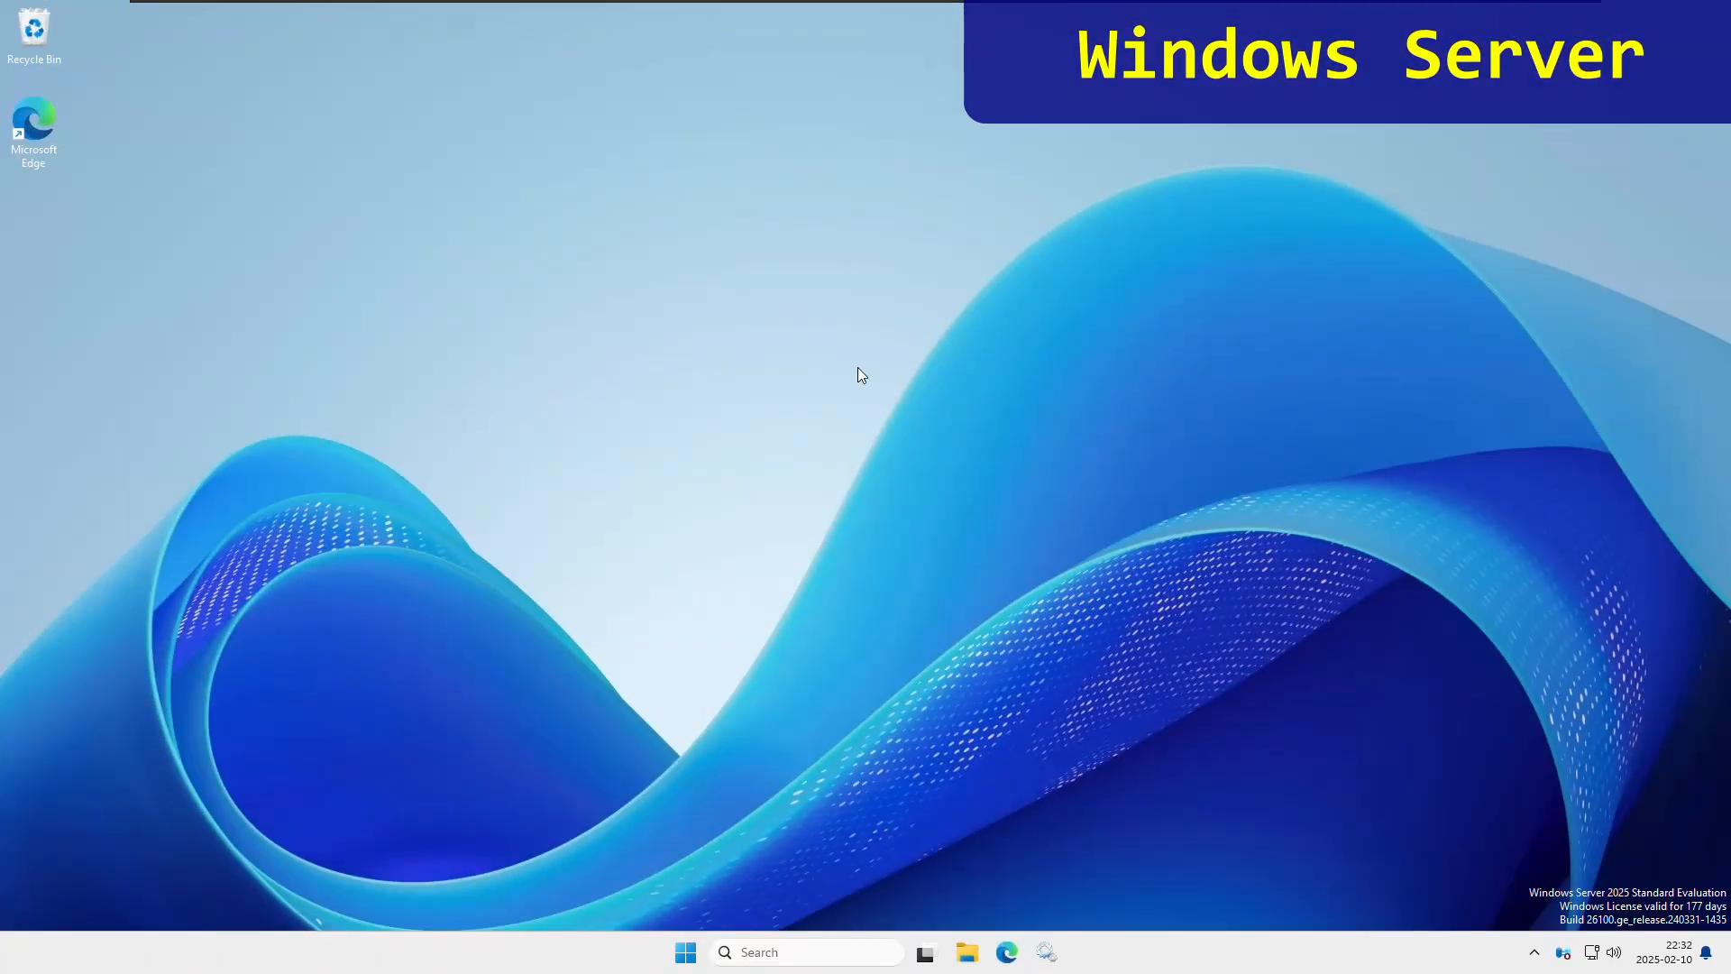
- In File Explorer, create a new folder named sftproot at the root of C:
{"action": "left_click", "coordinate": [968, 953]}
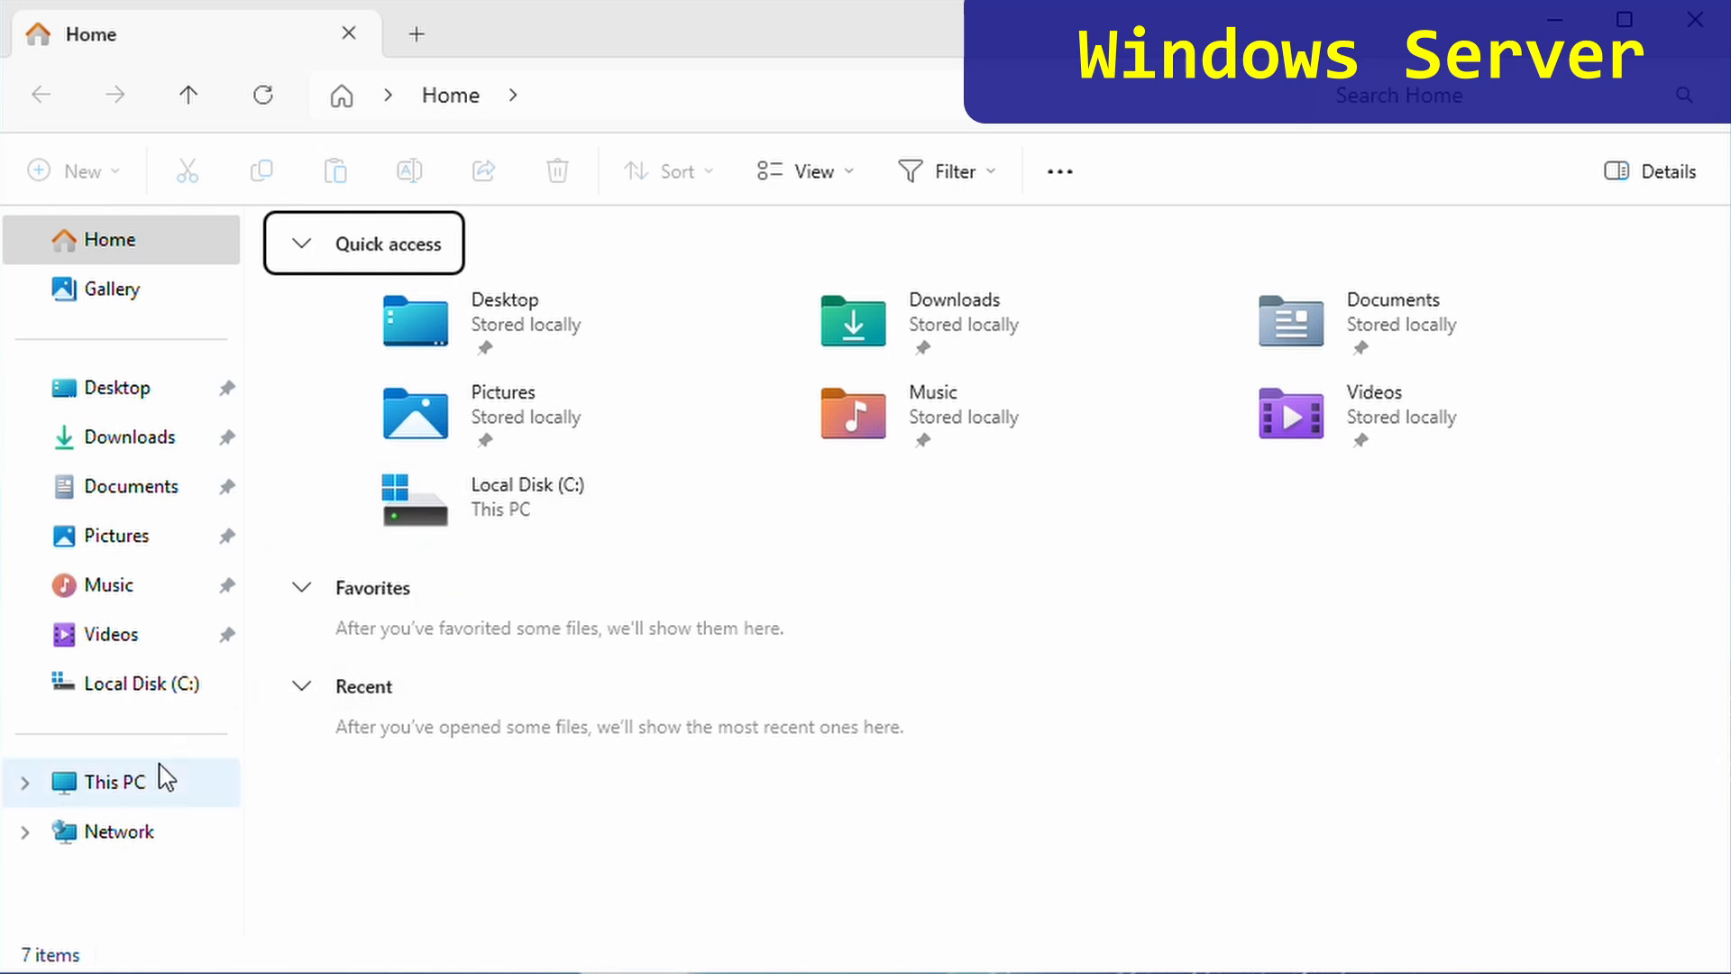
{"action": "left_click", "coordinate": [158, 776]}
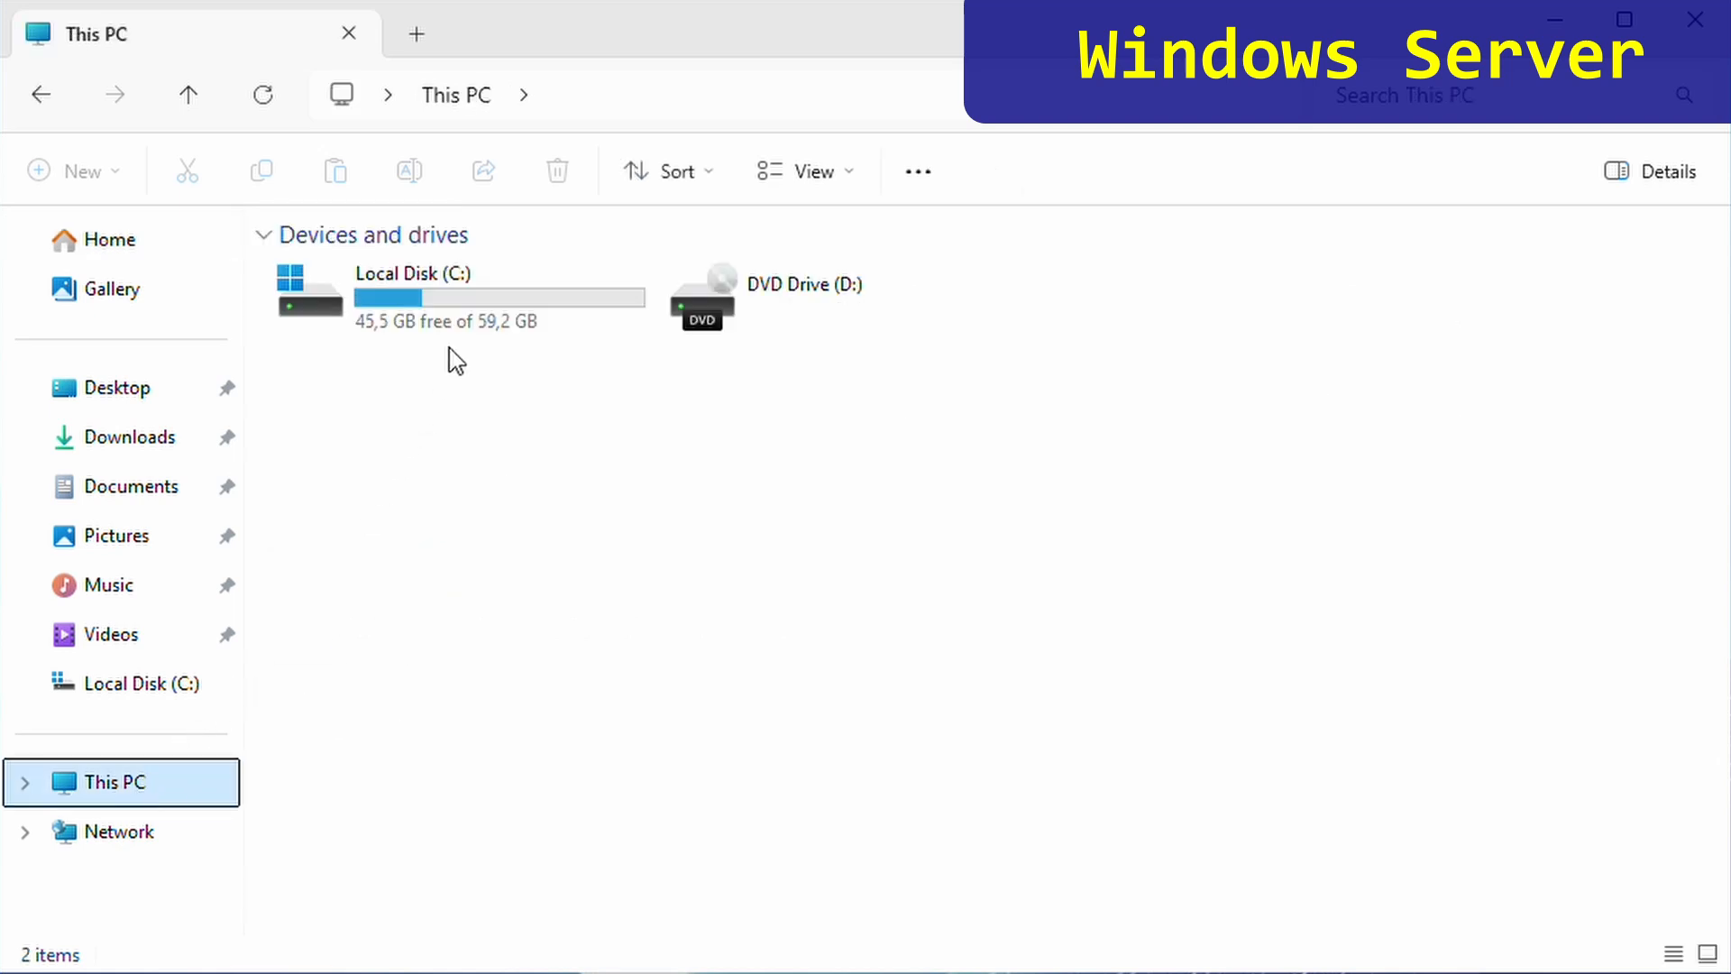
{"action": "double_click", "coordinate": [471, 317]}
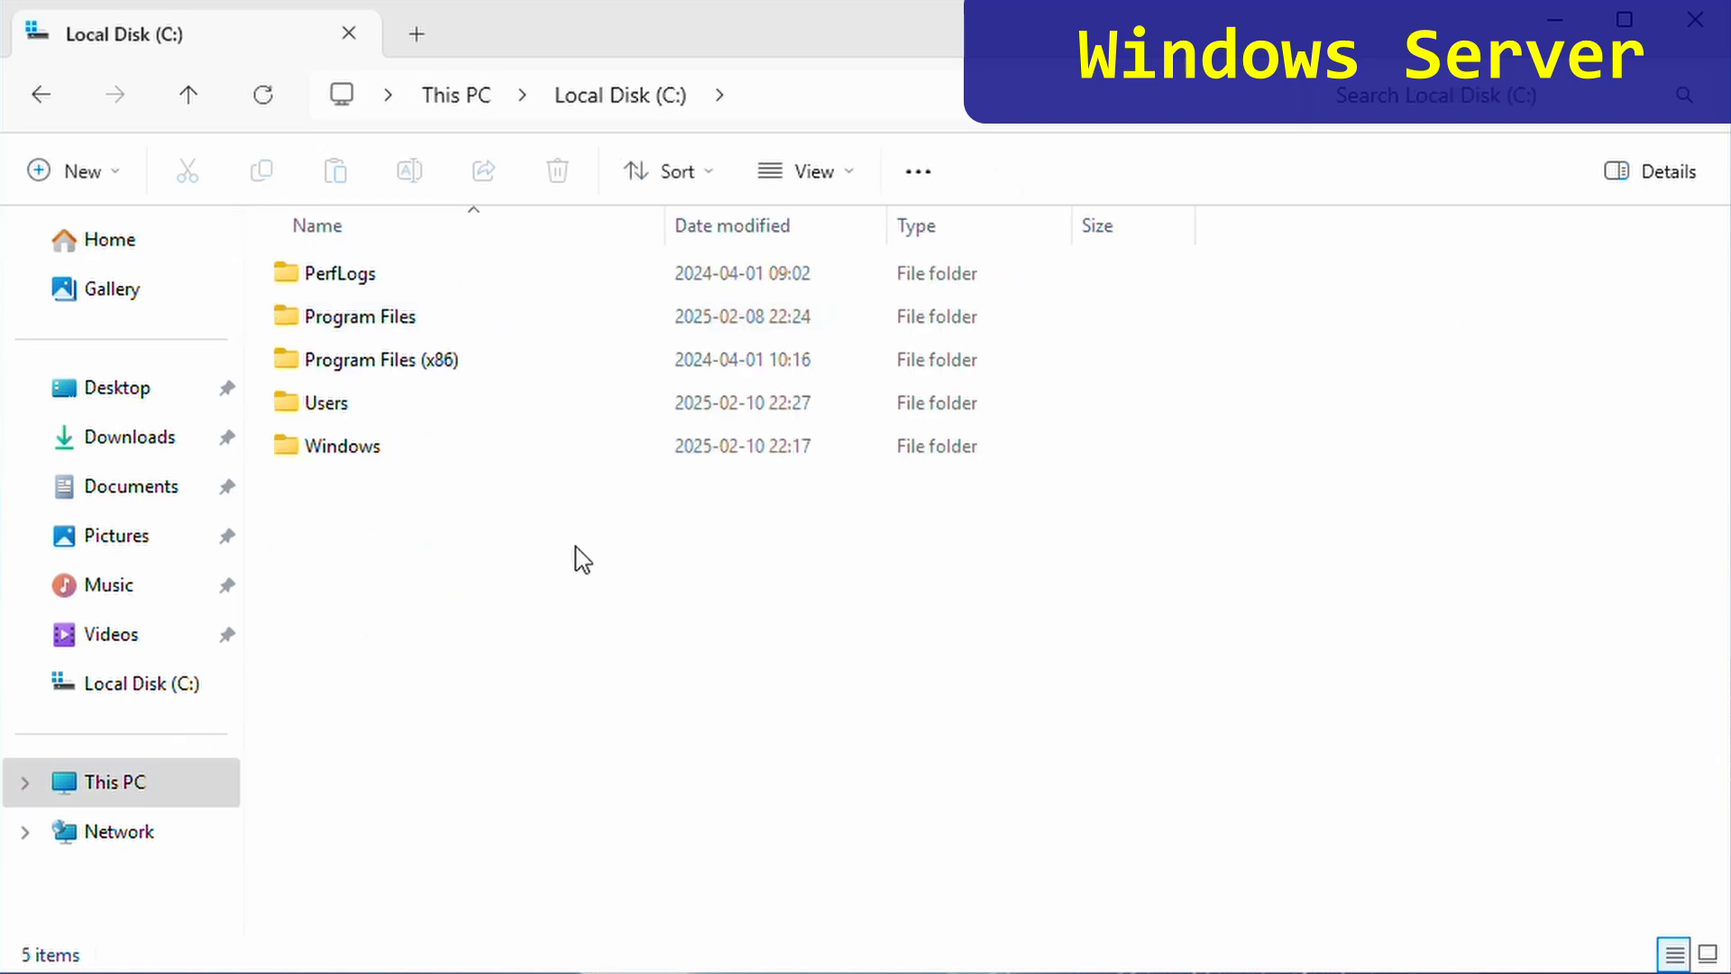
{"action": "right_click", "coordinate": [586, 573]}
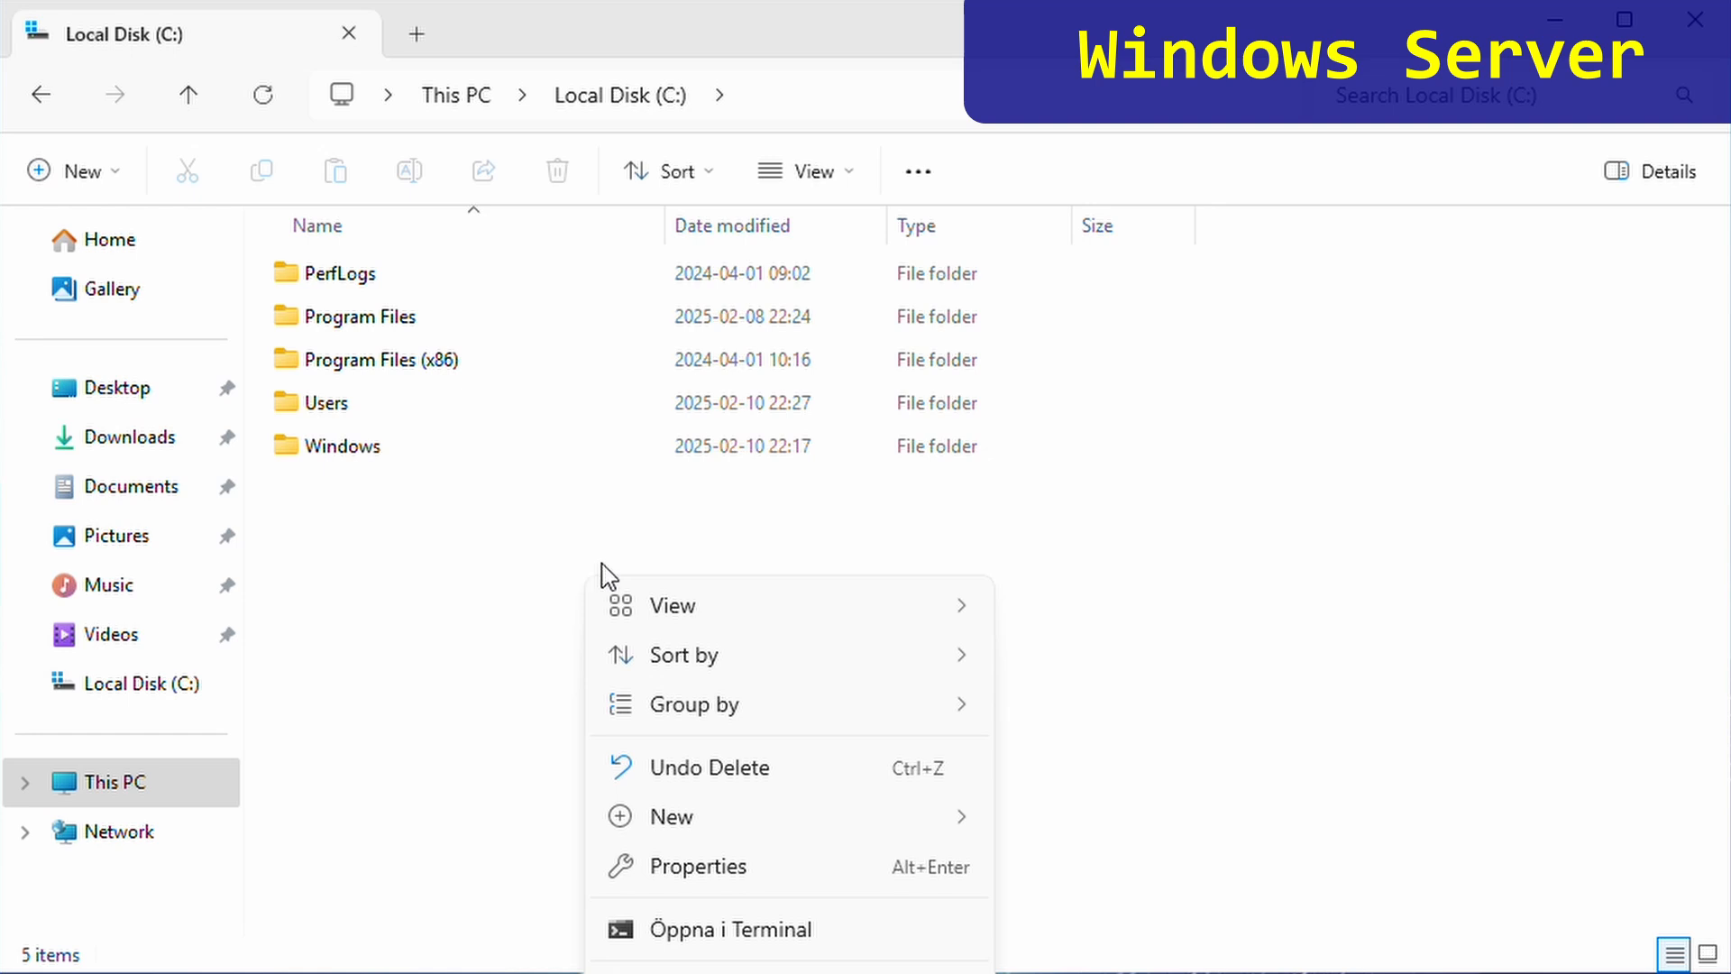
{"action": "mouse_move", "coordinate": [759, 839]}
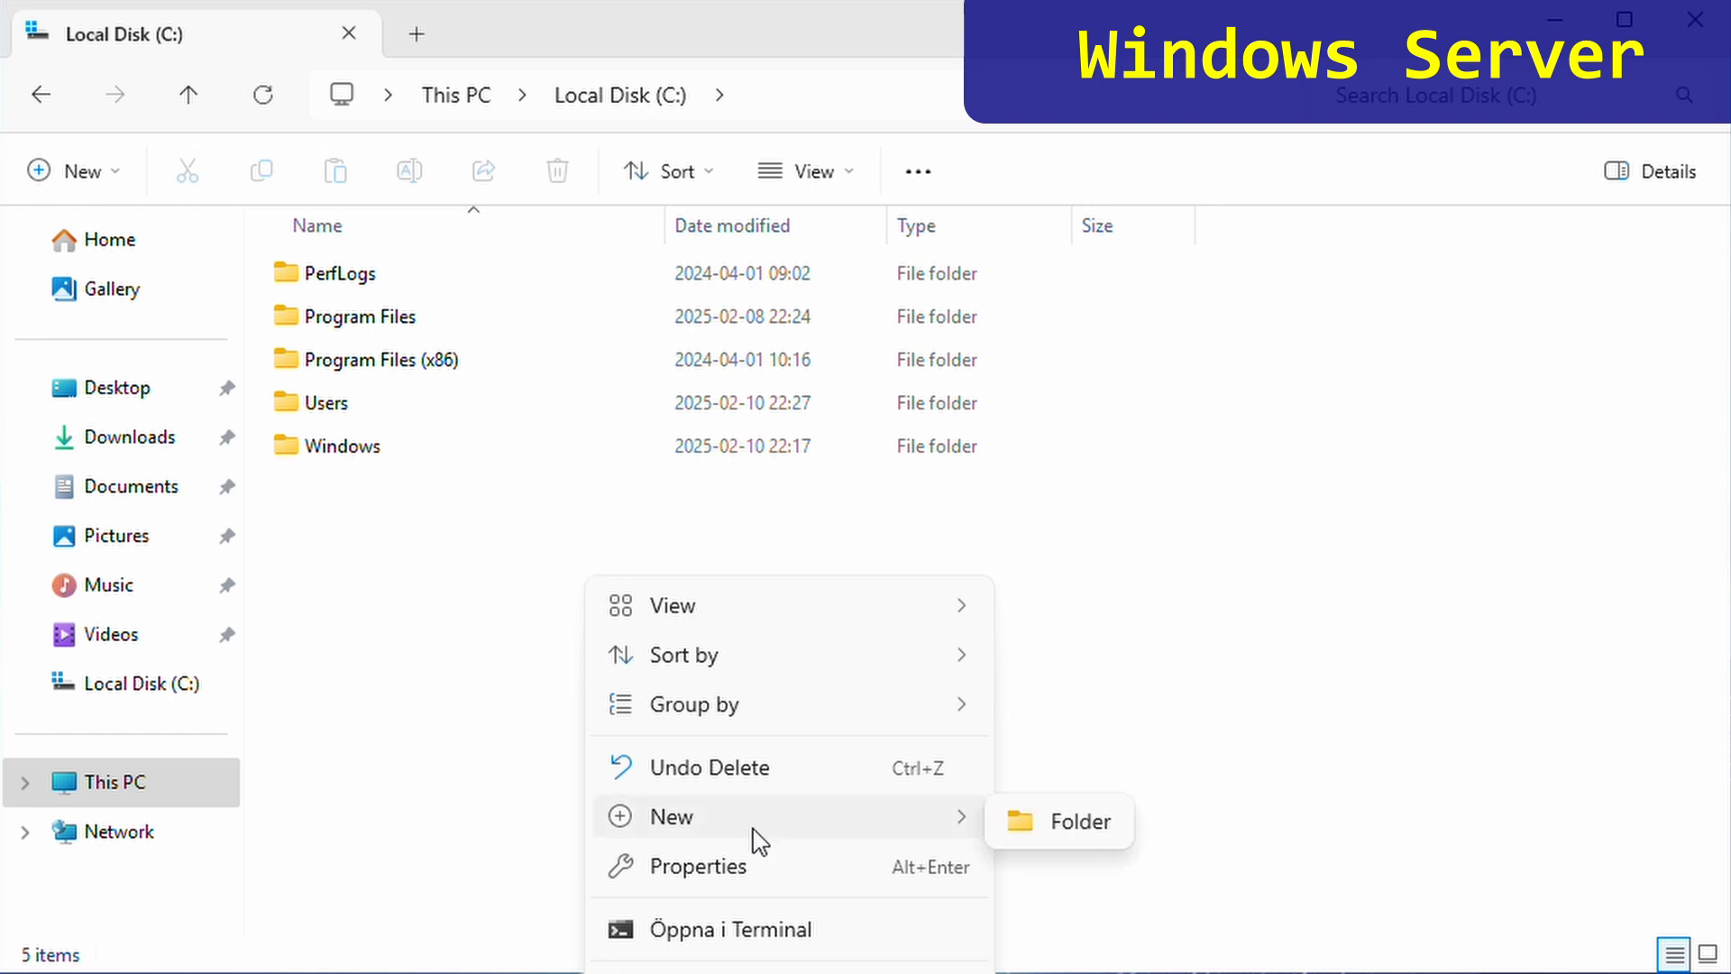
{"action": "left_click", "coordinate": [1047, 839]}
{"action": "type", "text": "sftp"}
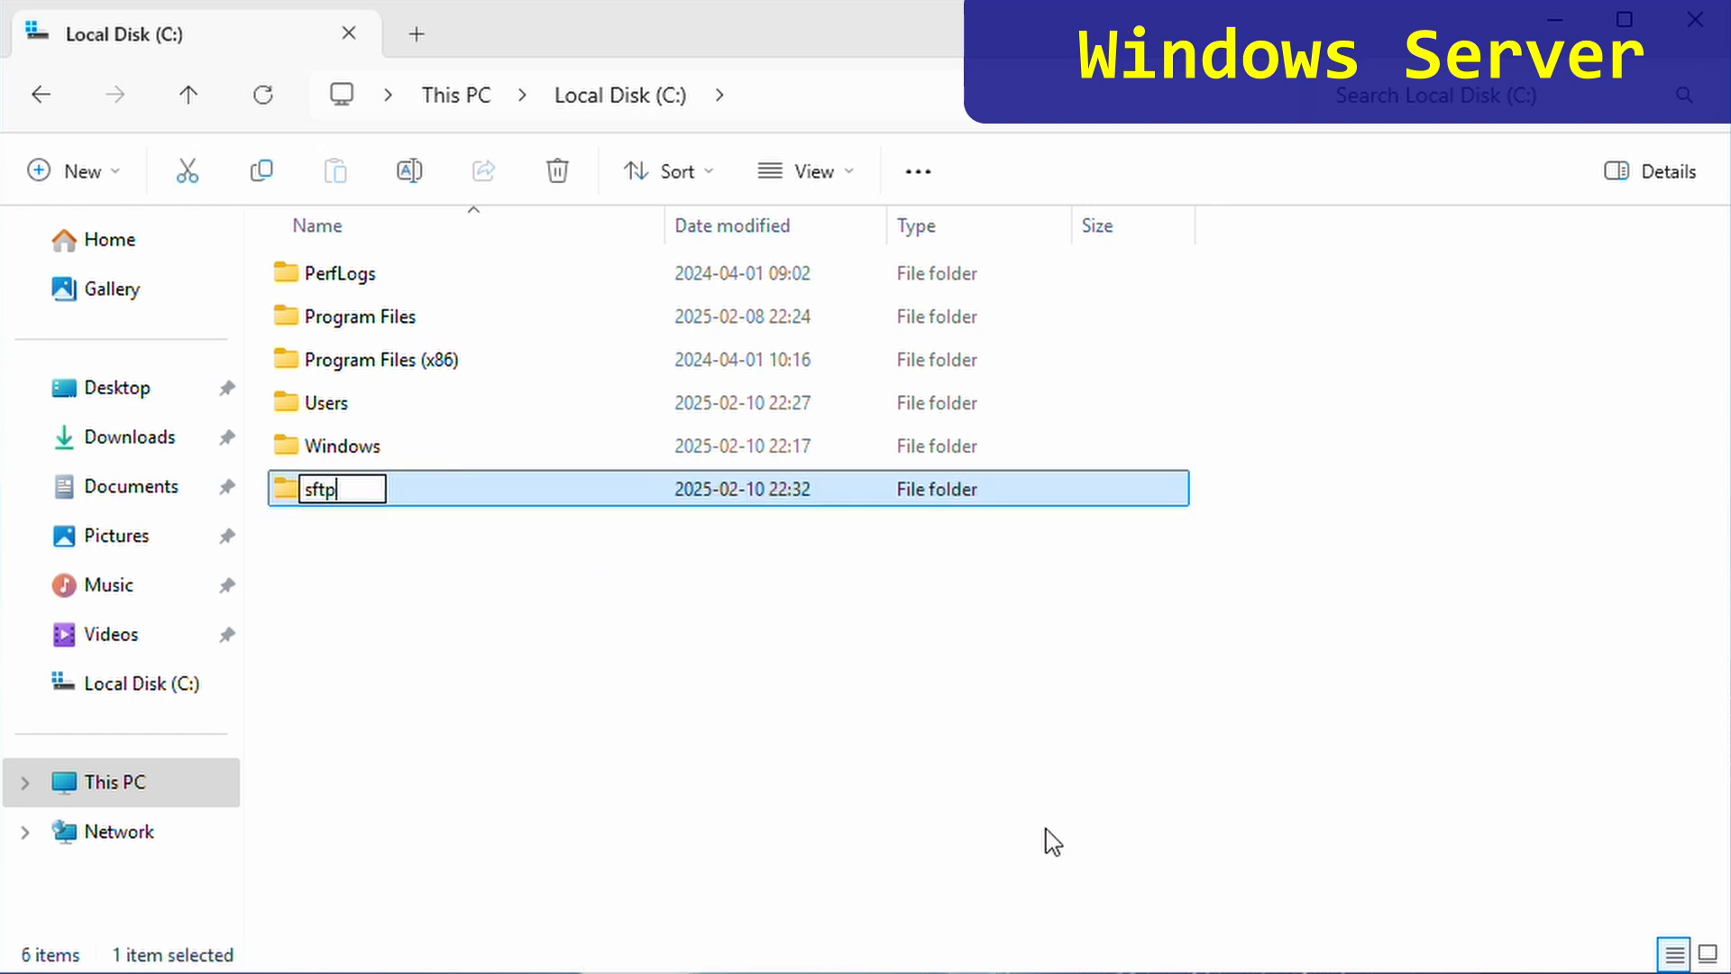
{"action": "type", "text": "root"}
{"action": "key", "text": "Return"}
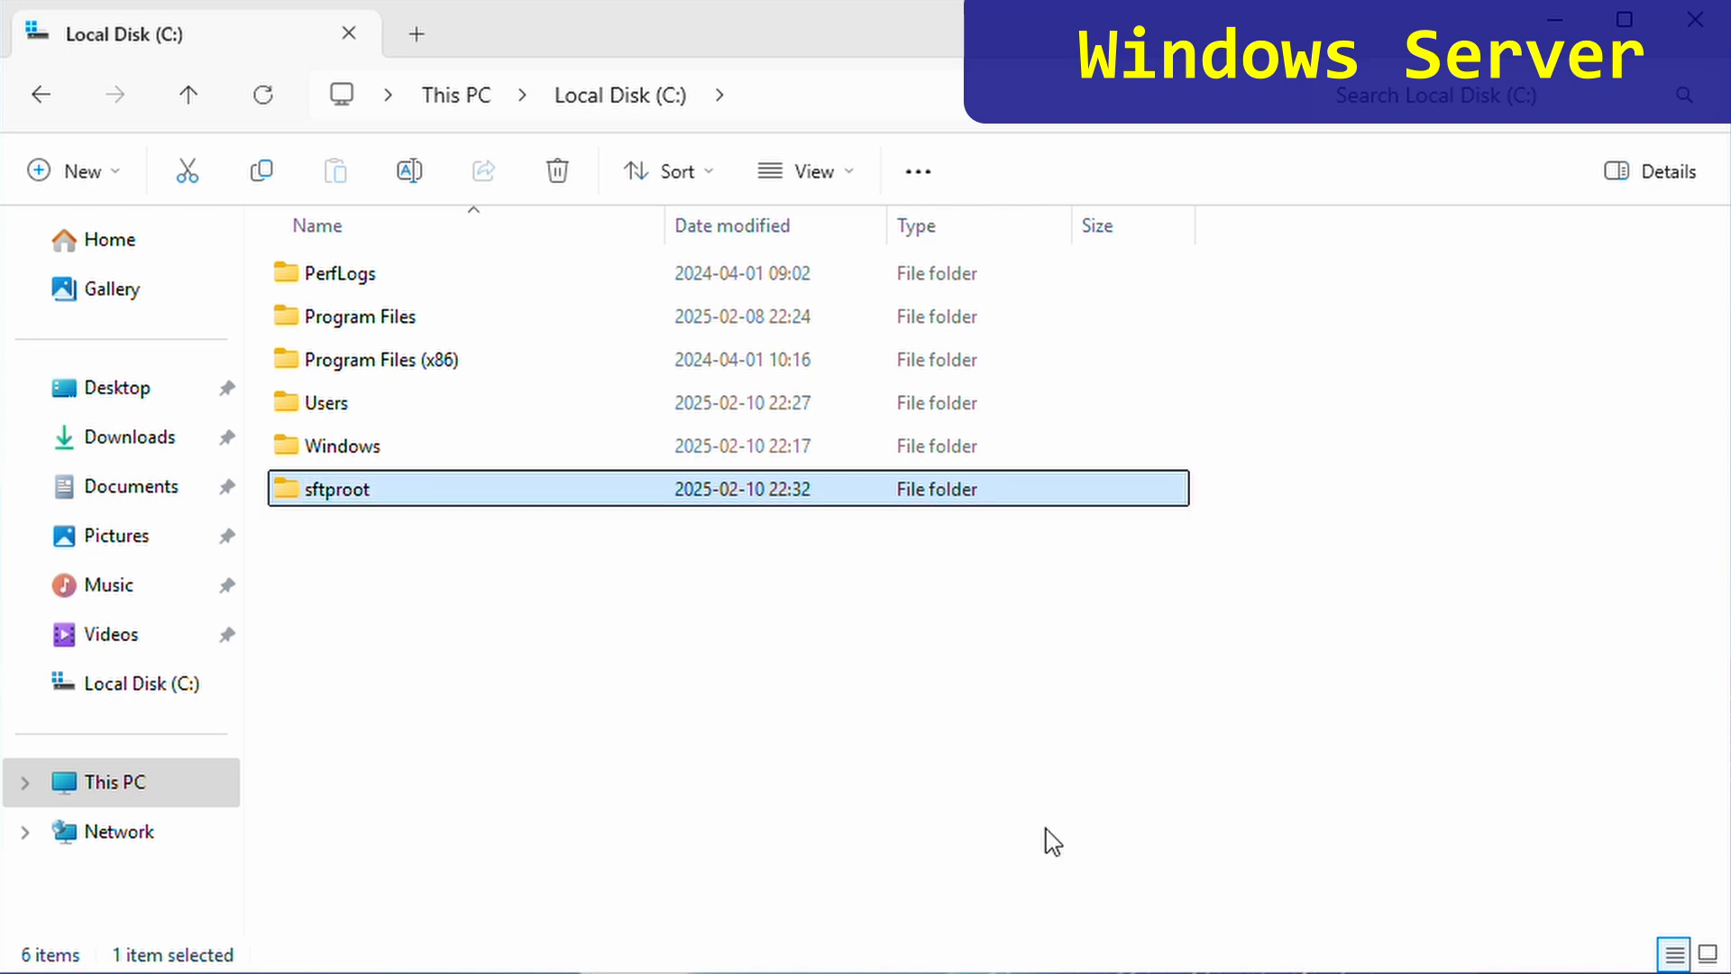
{"action": "left_click", "coordinate": [1053, 842]}
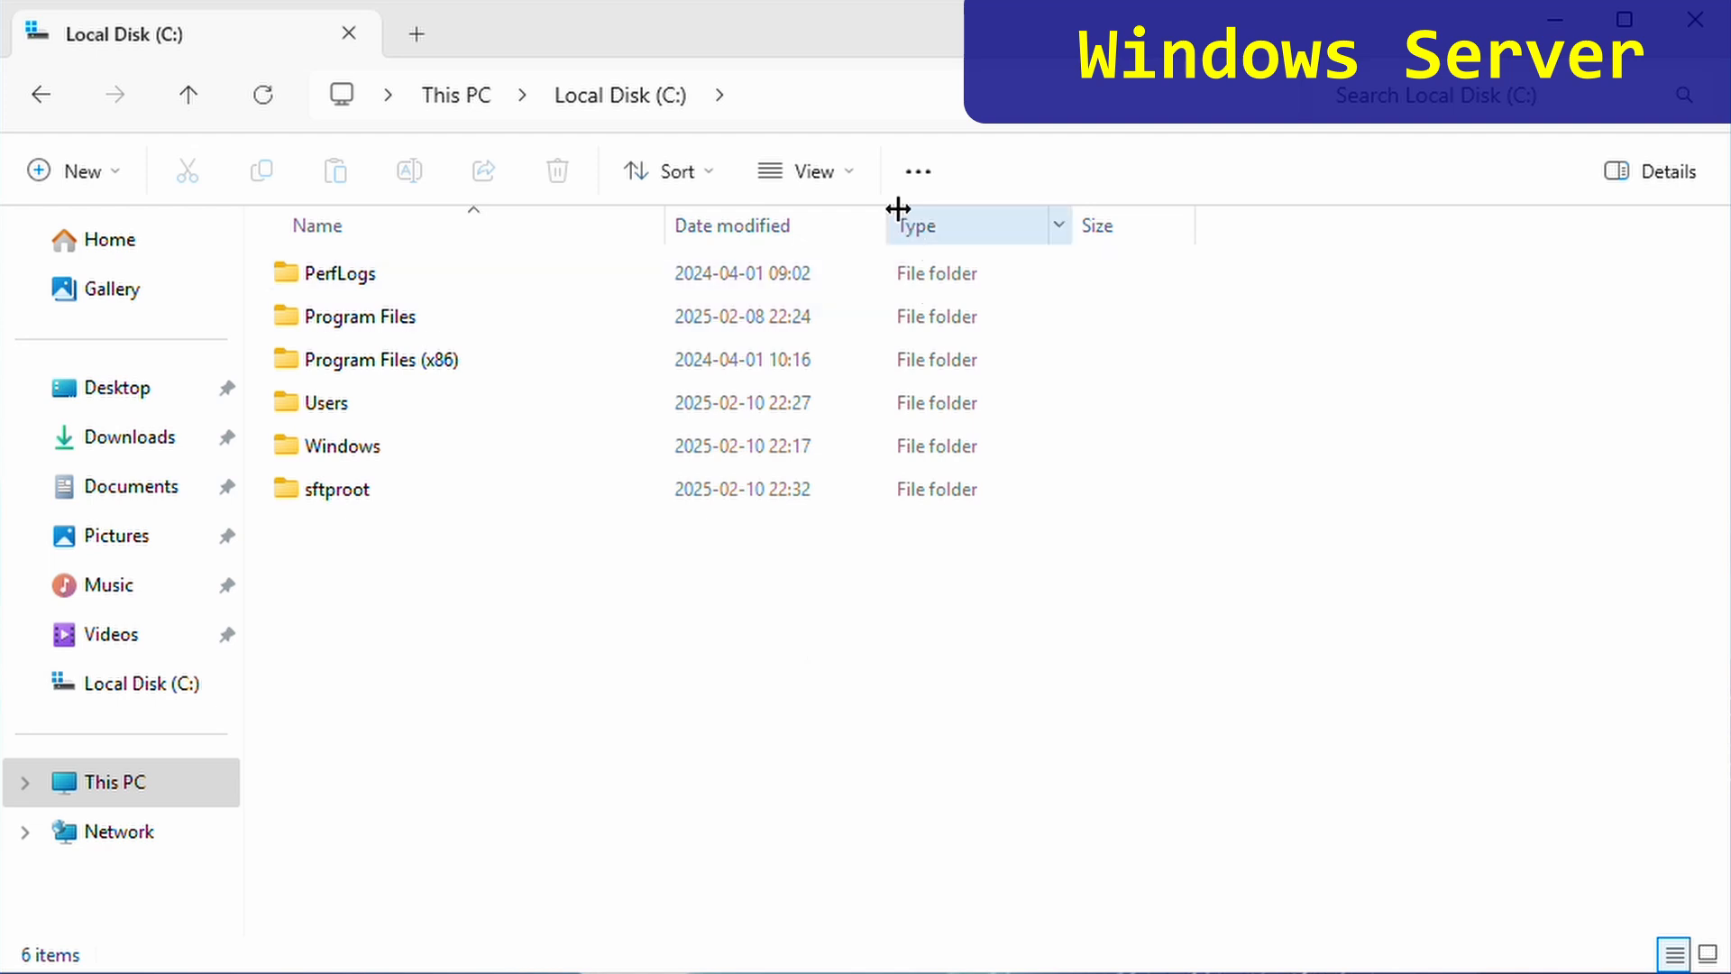
- Show hidden items and open C:\ProgramData\ssh to reveal sshd_config
{"action": "left_click", "coordinate": [865, 186]}
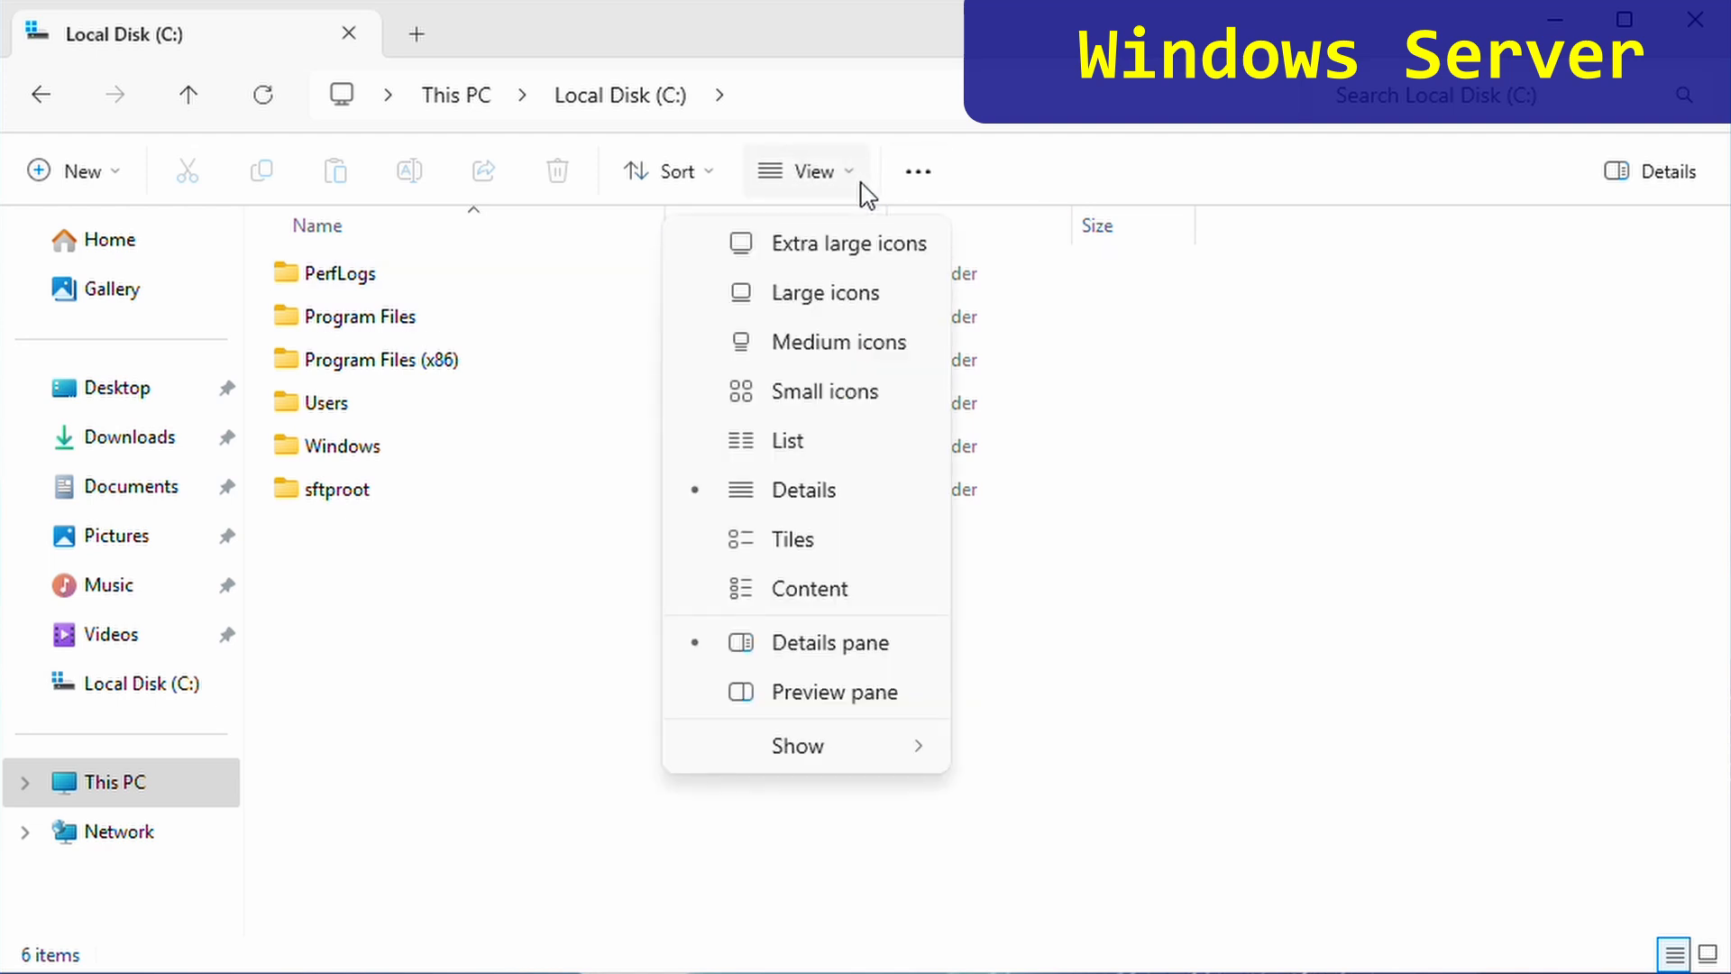
{"action": "mouse_move", "coordinate": [819, 748]}
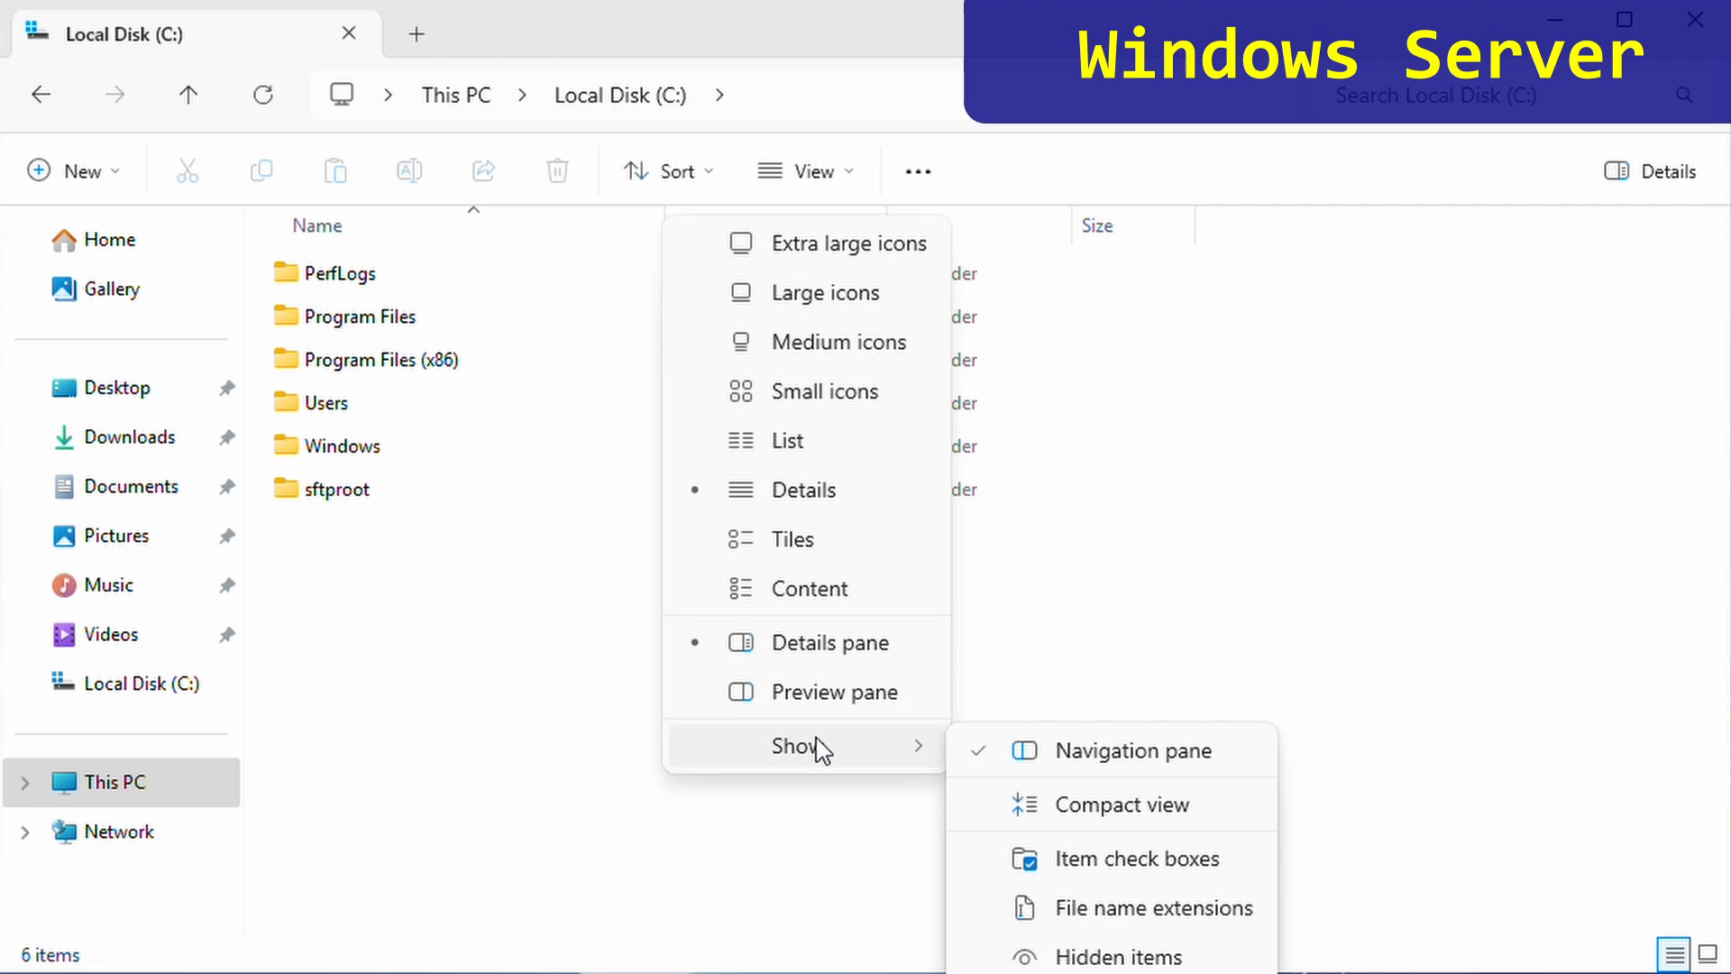
{"action": "left_click", "coordinate": [1141, 957]}
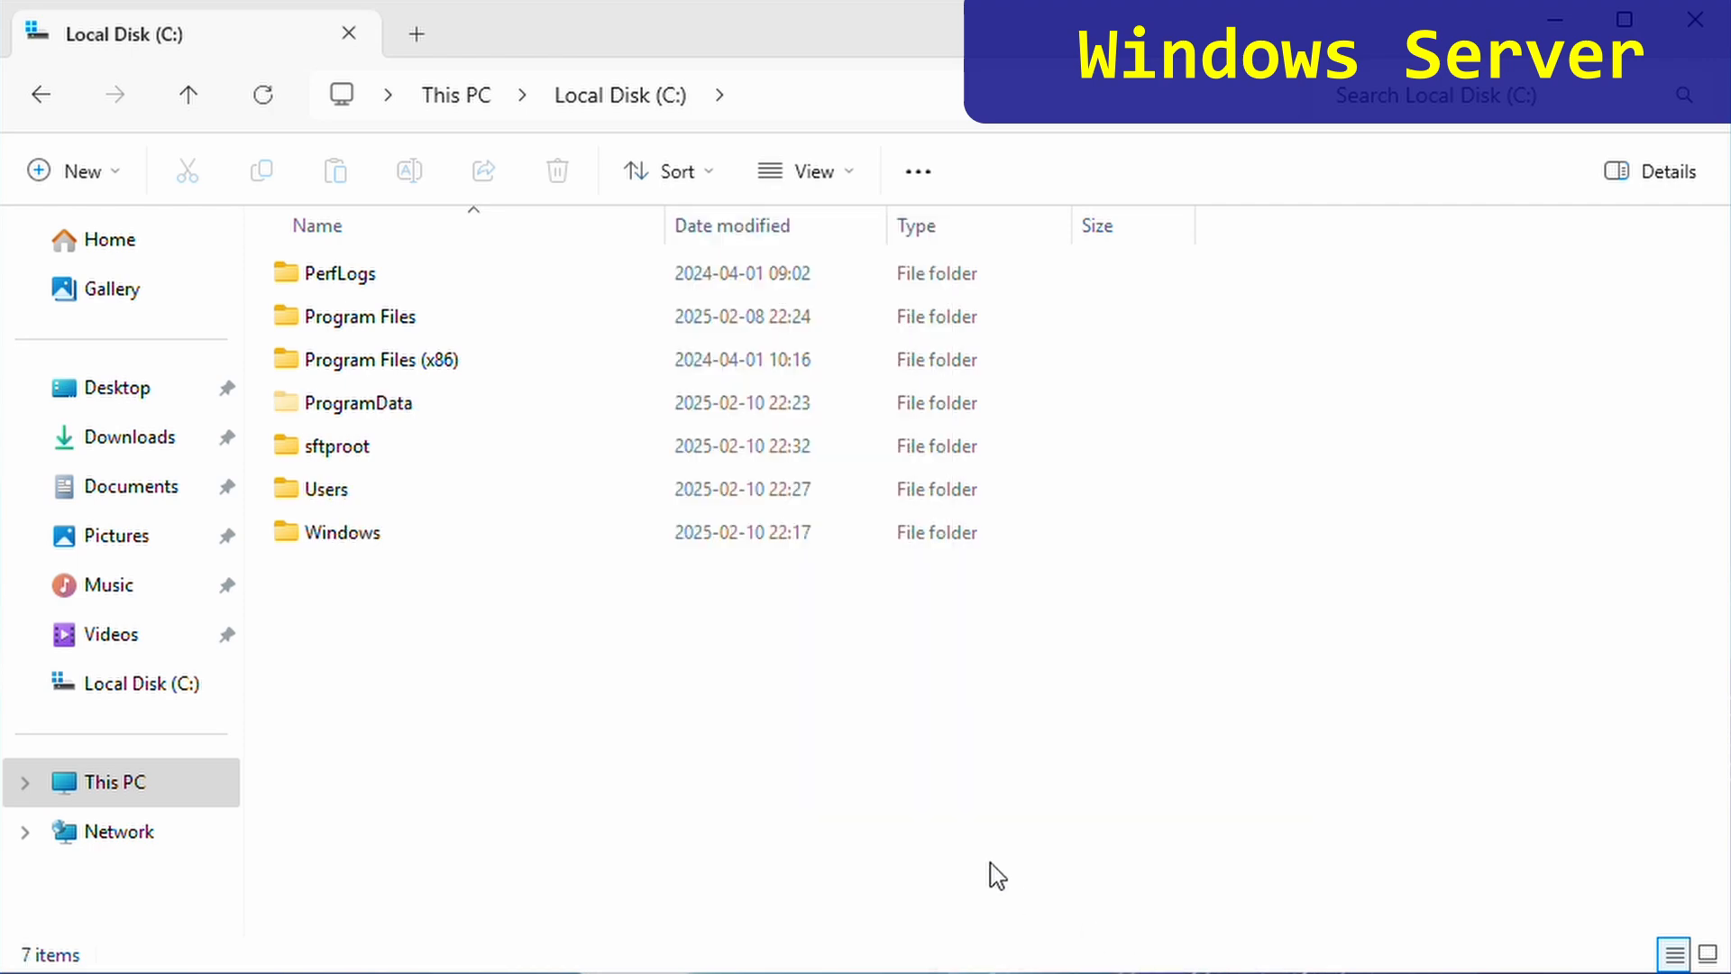
{"action": "left_click", "coordinate": [402, 421]}
{"action": "double_click", "coordinate": [402, 421]}
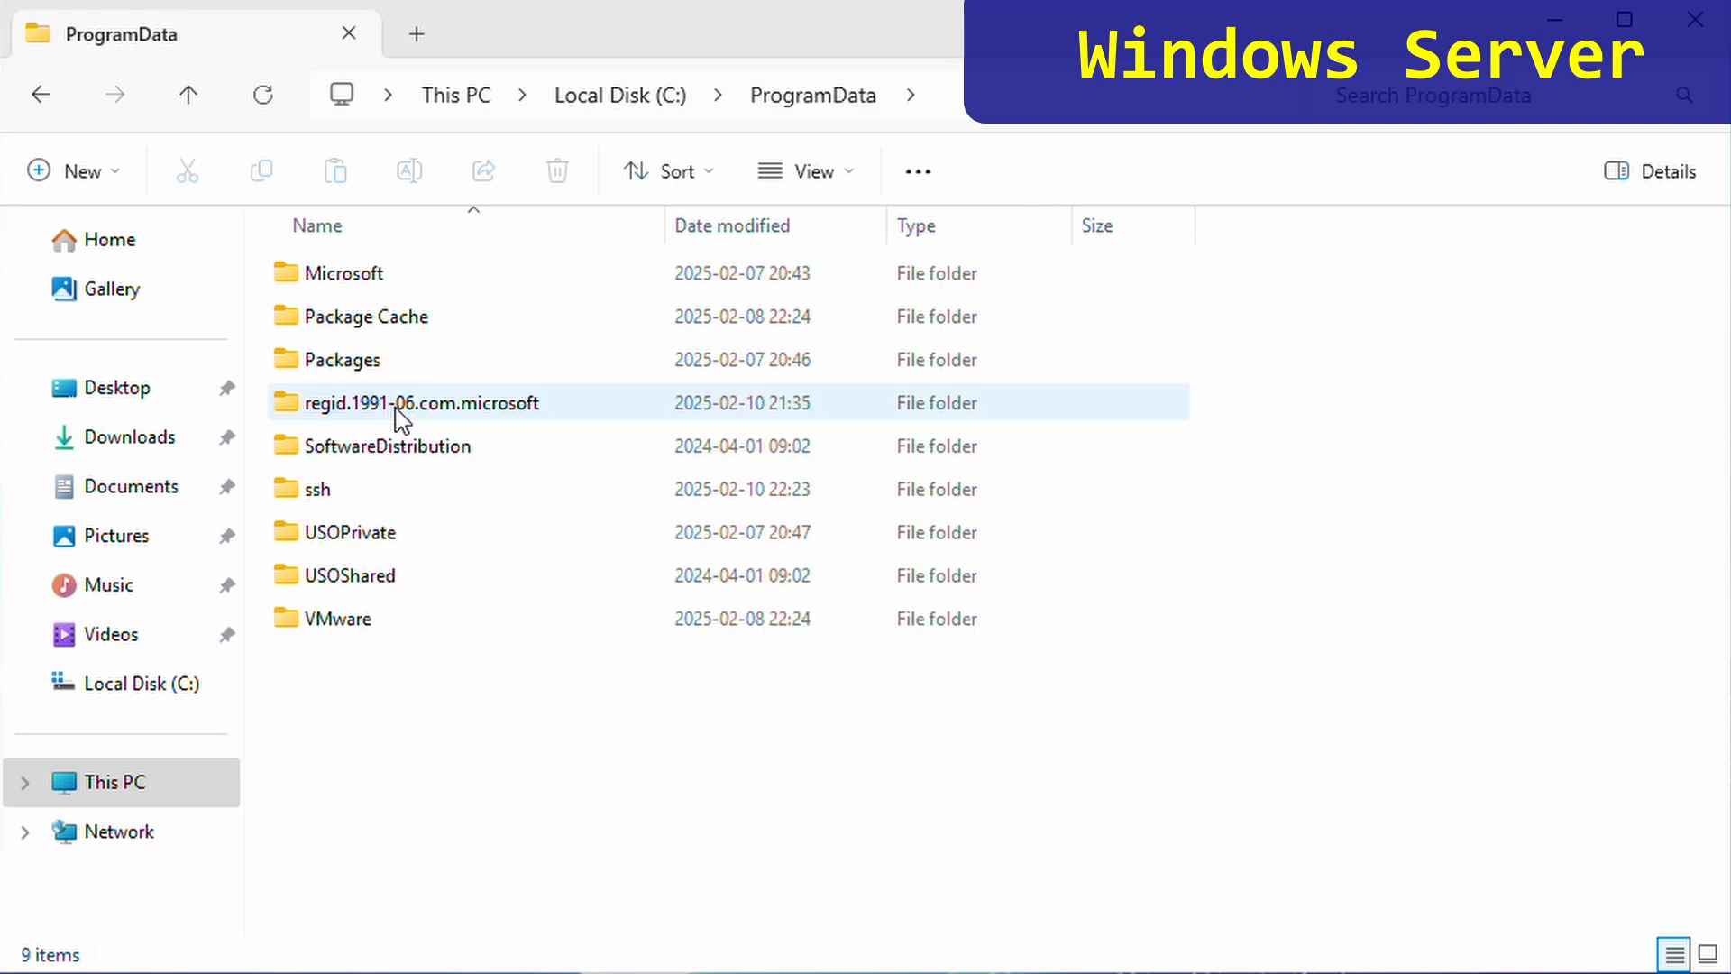
{"action": "double_click", "coordinate": [352, 496]}
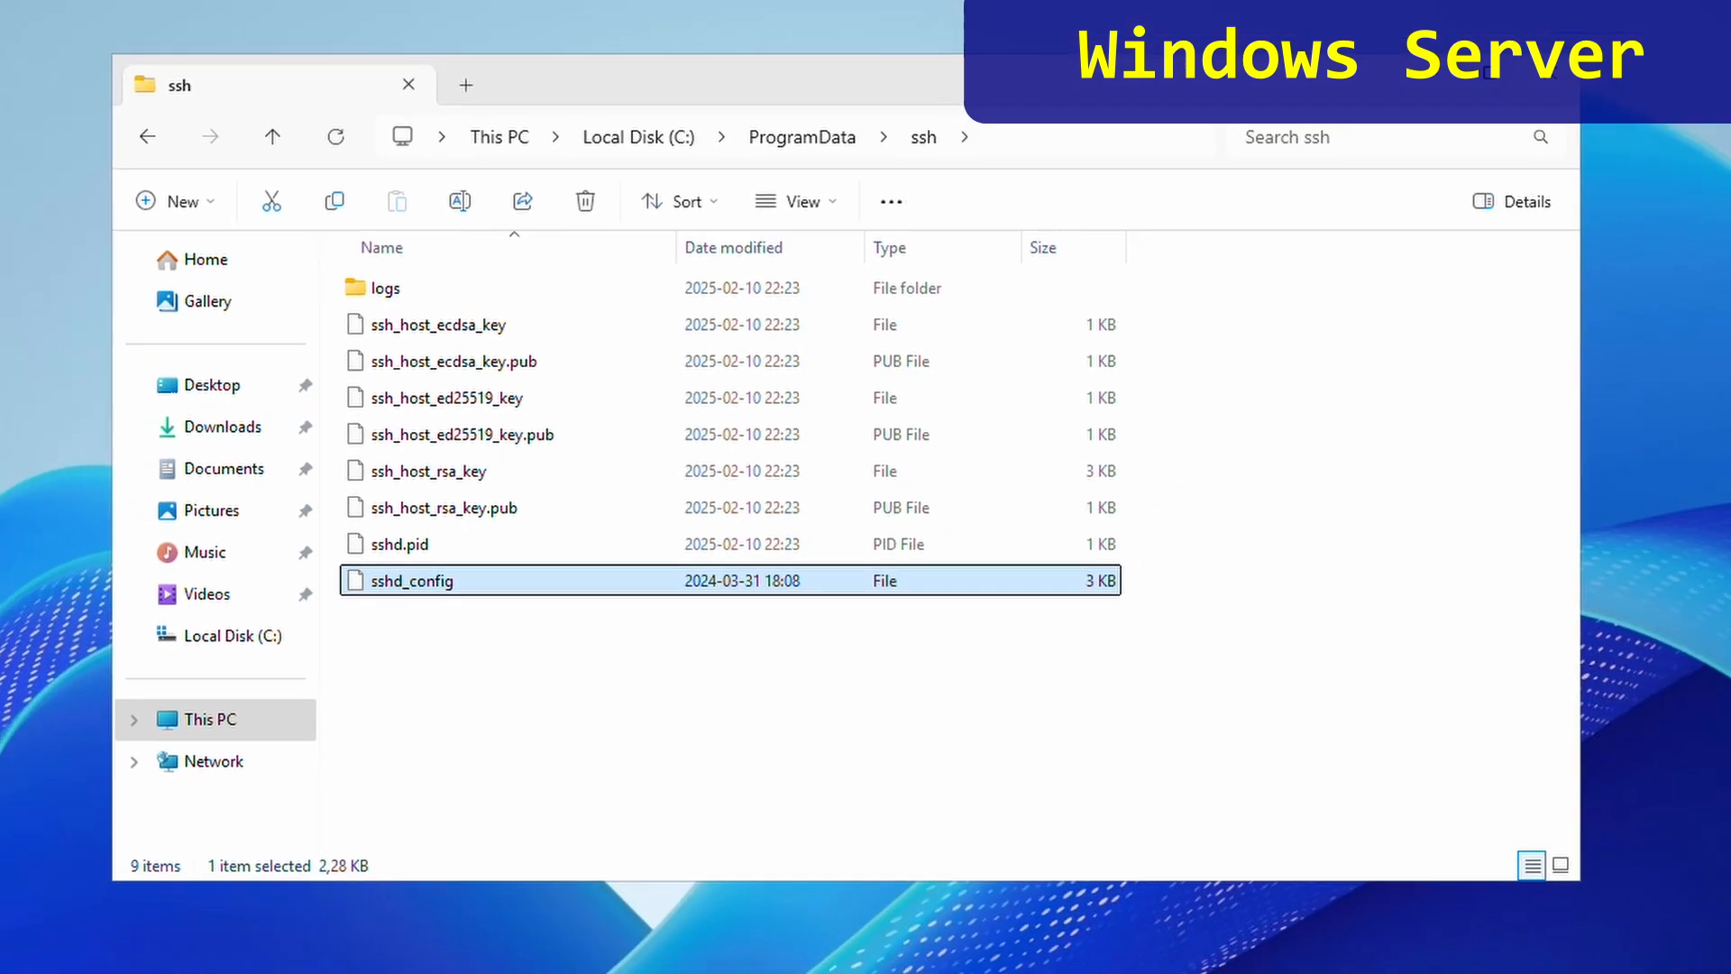
{"action": "left_click", "coordinate": [685, 950]}
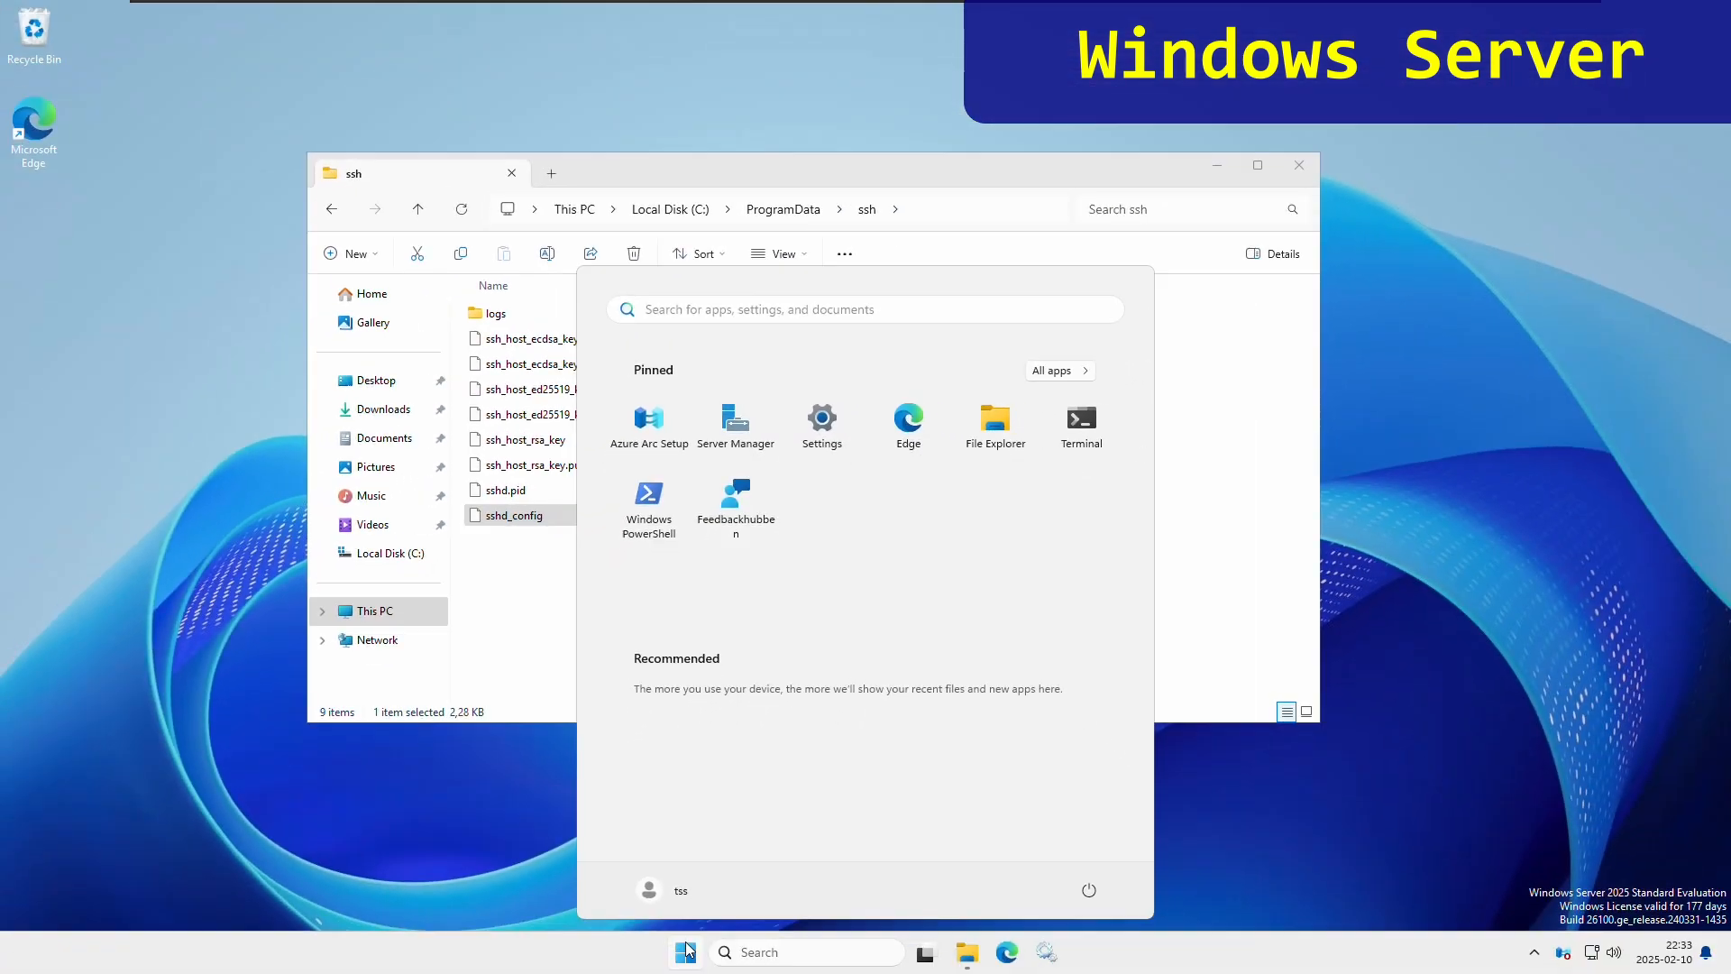
- Launch Notepad with administrator rights, approving the elevation prompt
{"action": "type", "text": "notepad"}
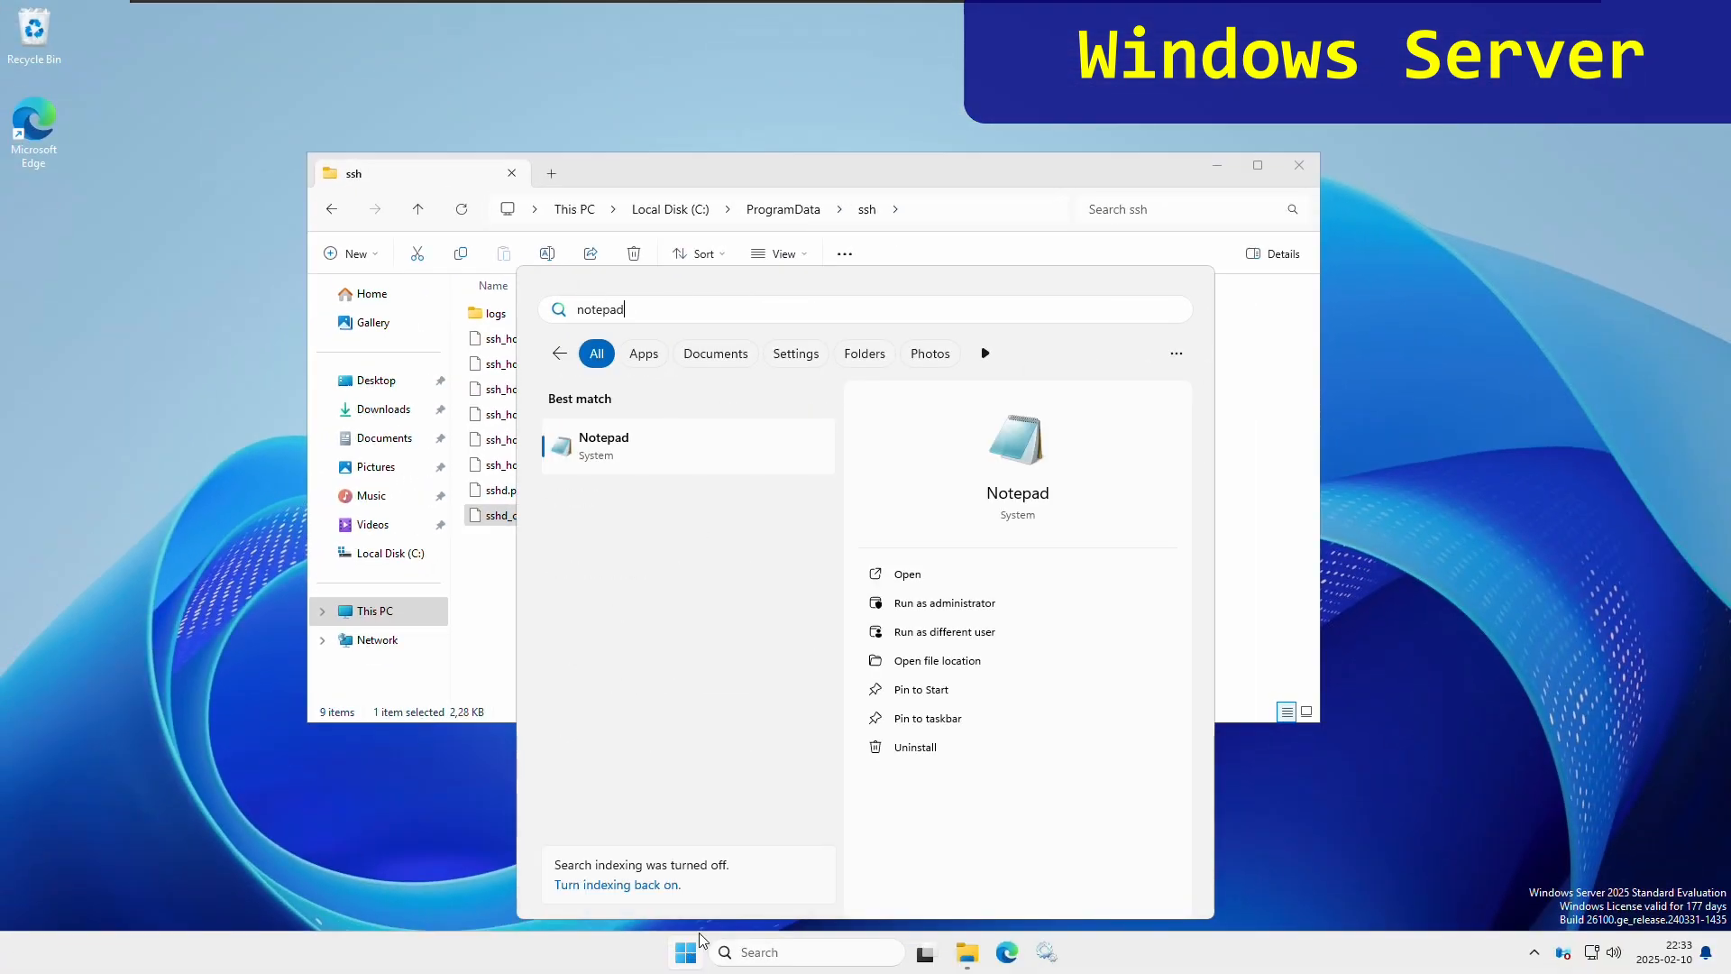
{"action": "right_click", "coordinate": [672, 447]}
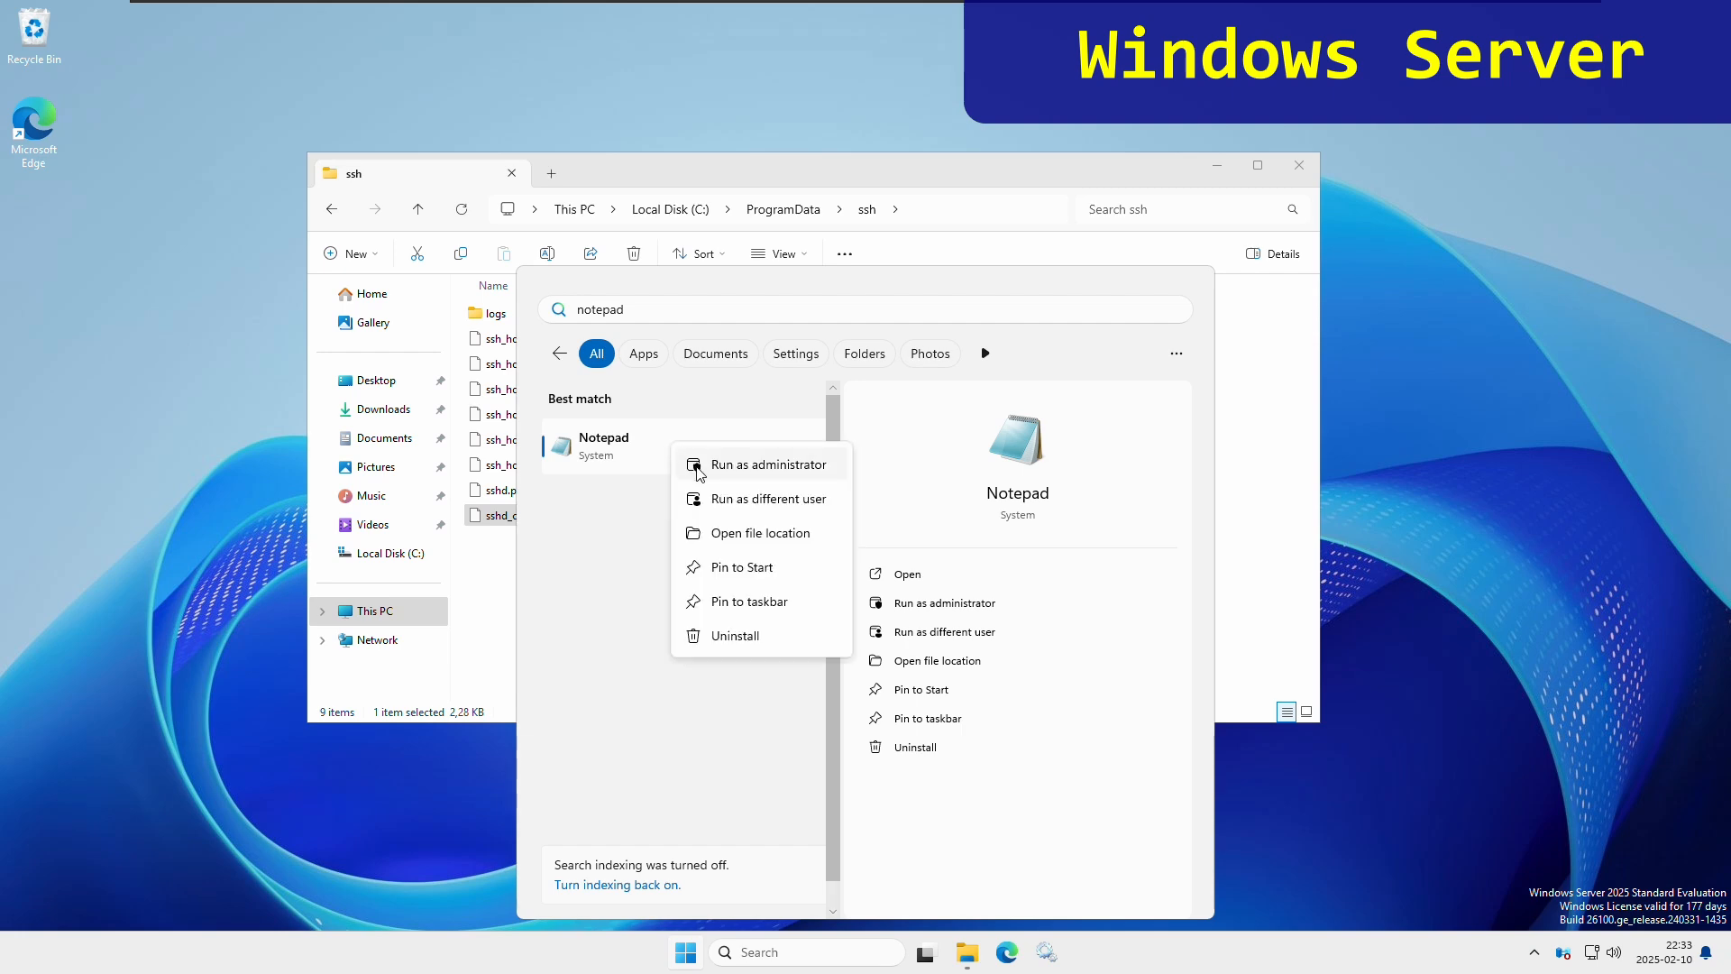
{"action": "left_click", "coordinate": [817, 467]}
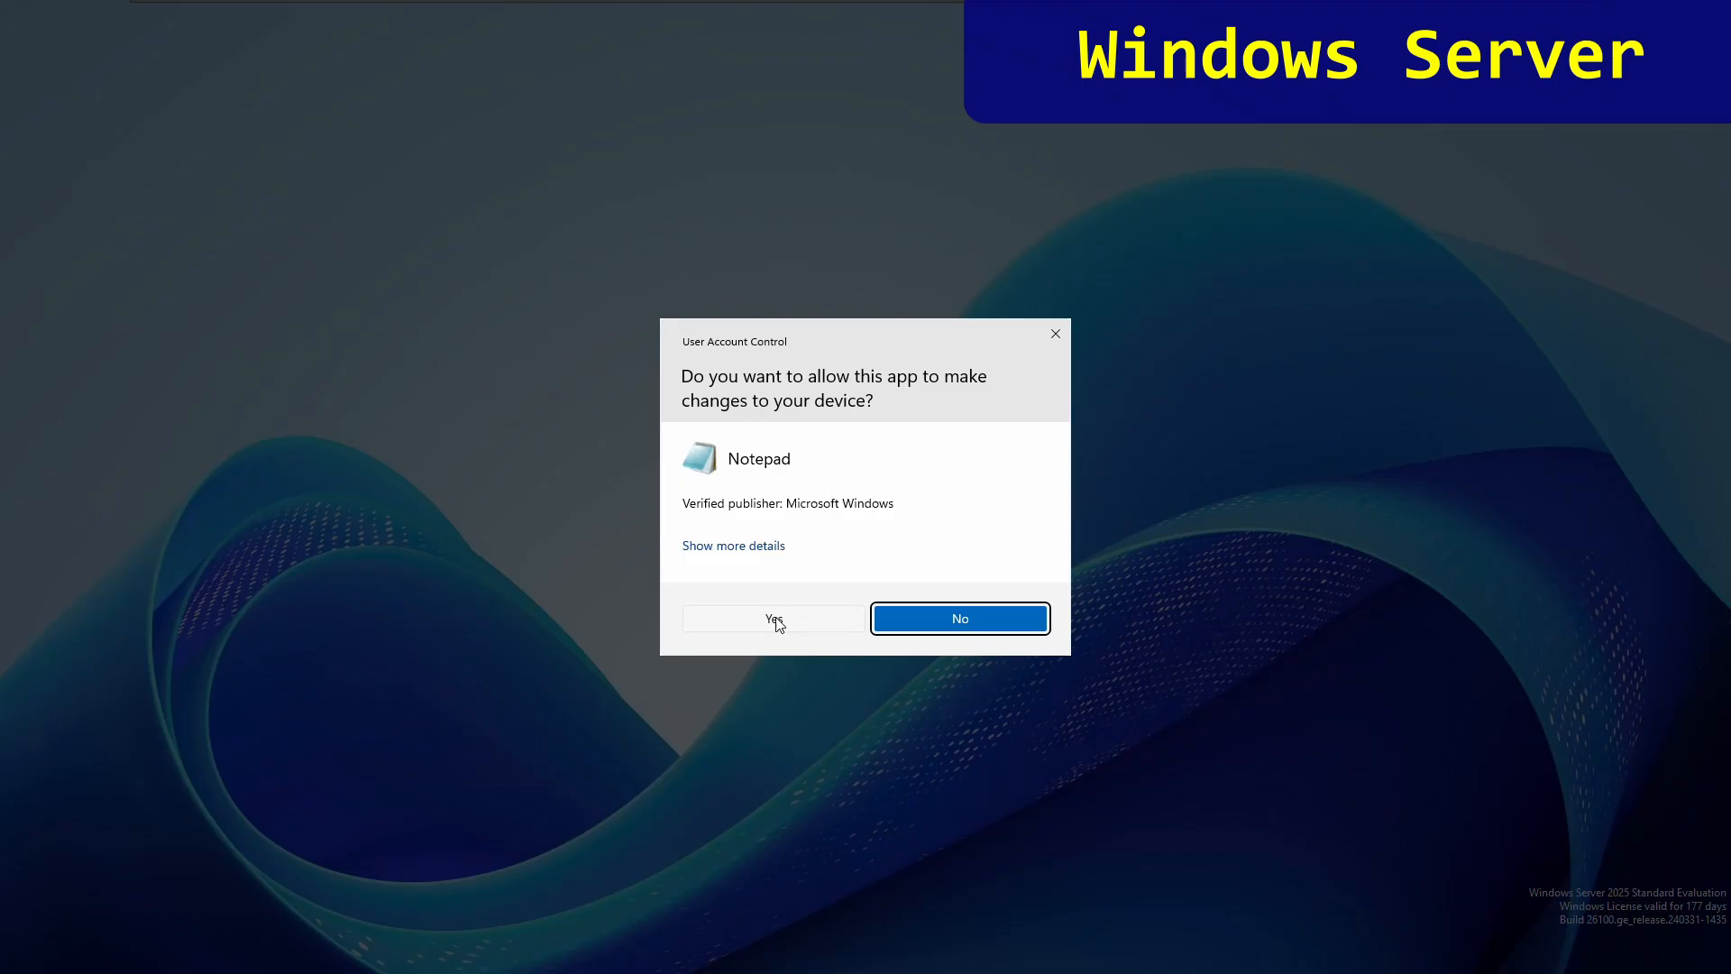
{"action": "left_click", "coordinate": [777, 621]}
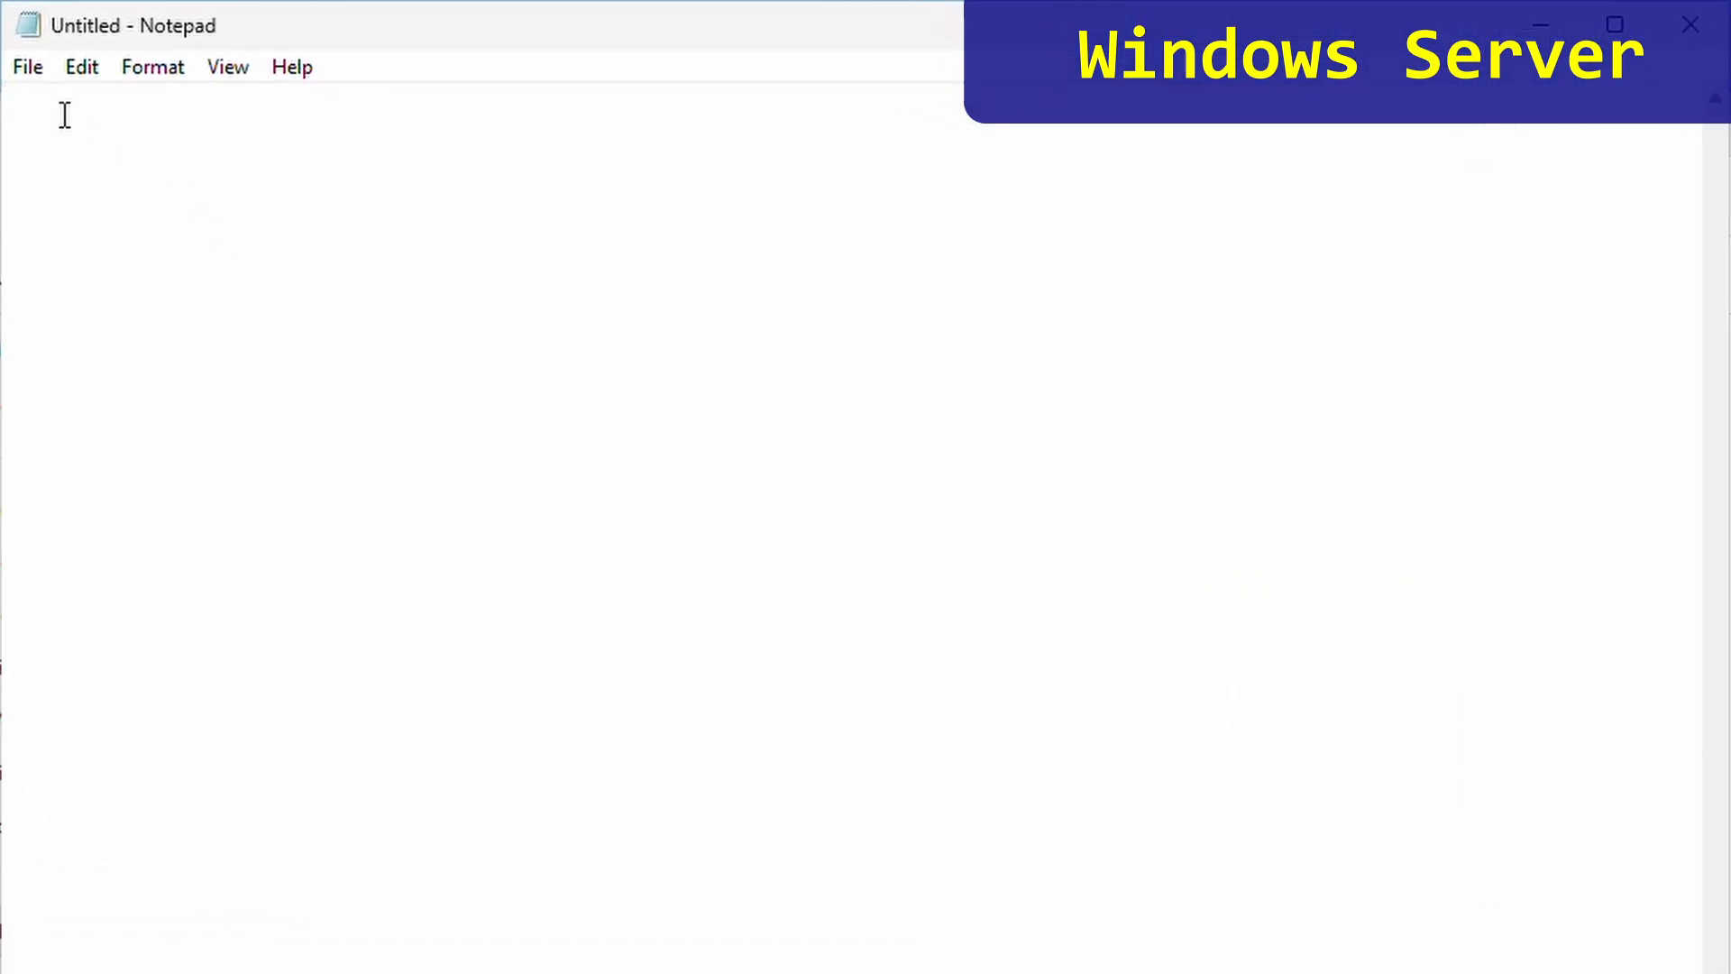
- Open sshd_config from C:\ProgramData\ssh with the file filter set to All Files
{"action": "left_click", "coordinate": [28, 73]}
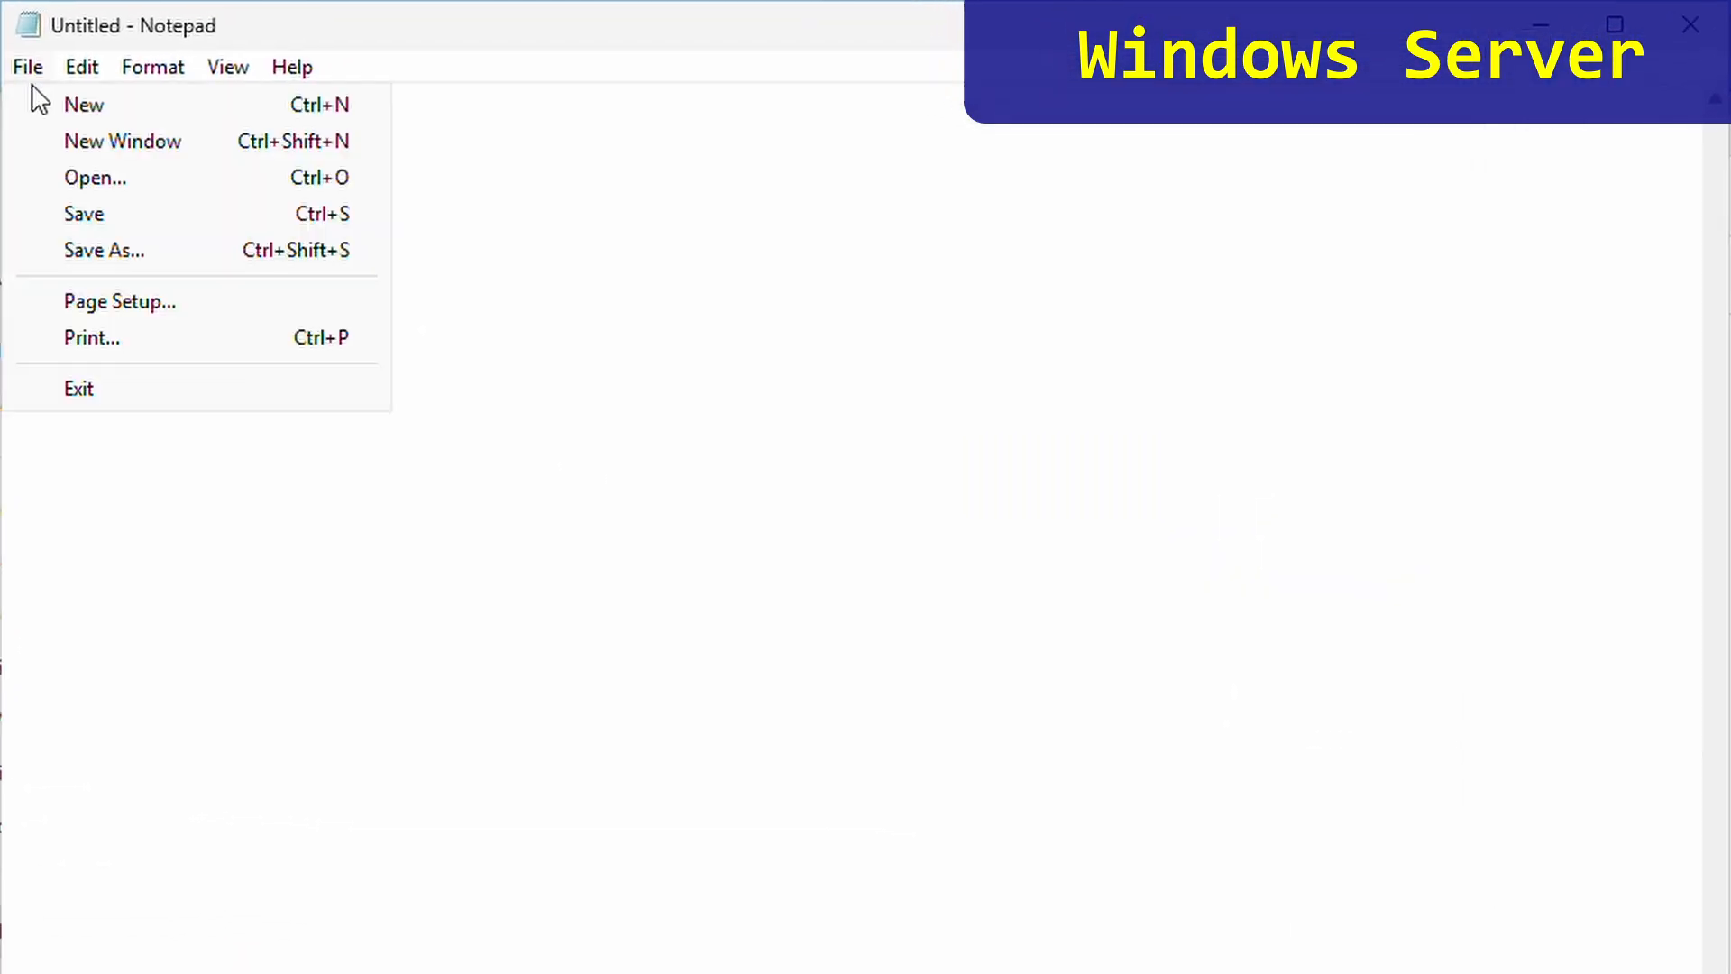
{"action": "left_click", "coordinate": [113, 183]}
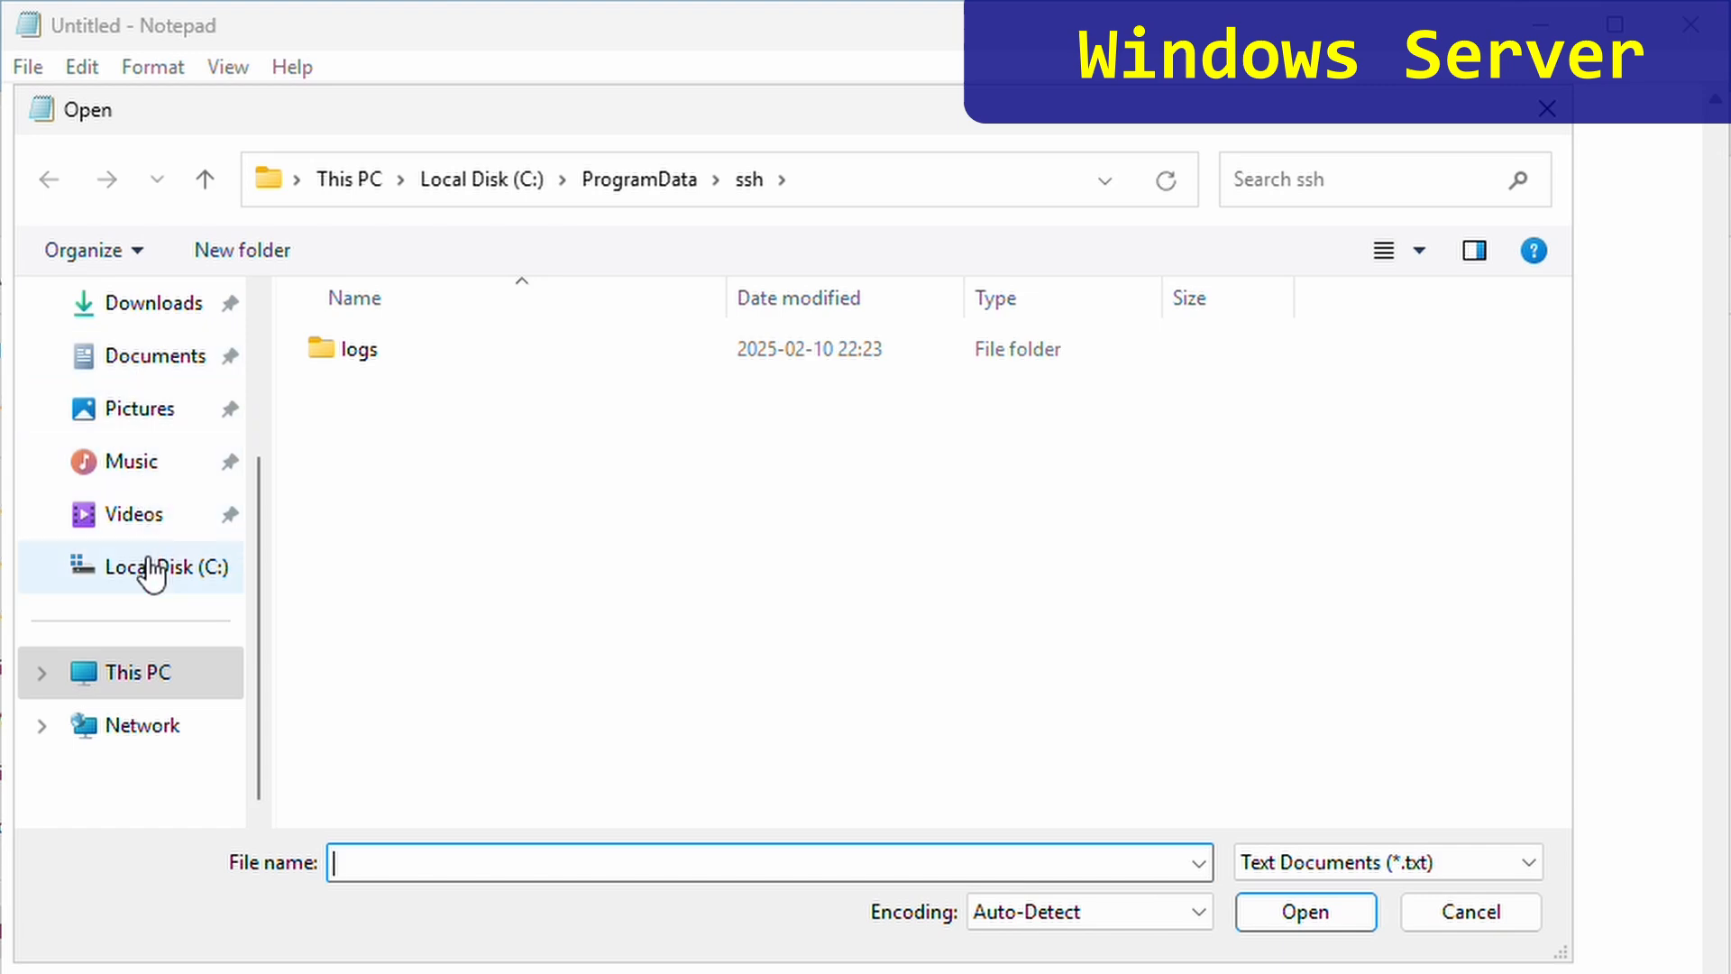
{"action": "left_click", "coordinate": [149, 570]}
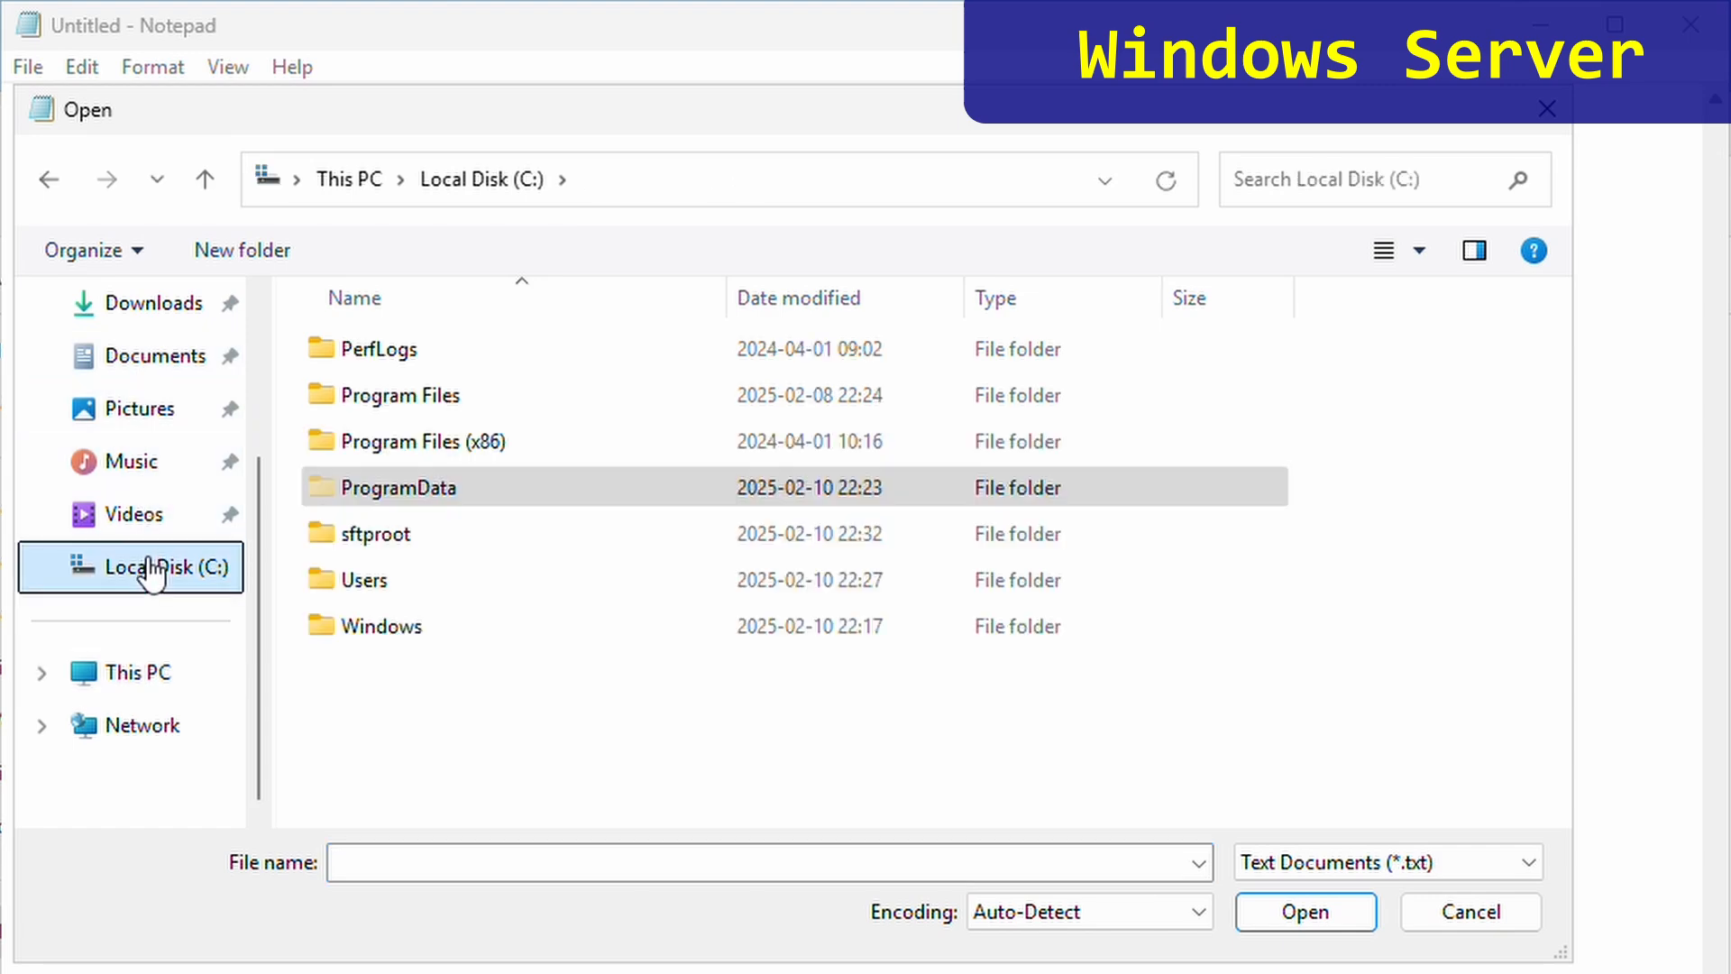
{"action": "double_click", "coordinate": [401, 494]}
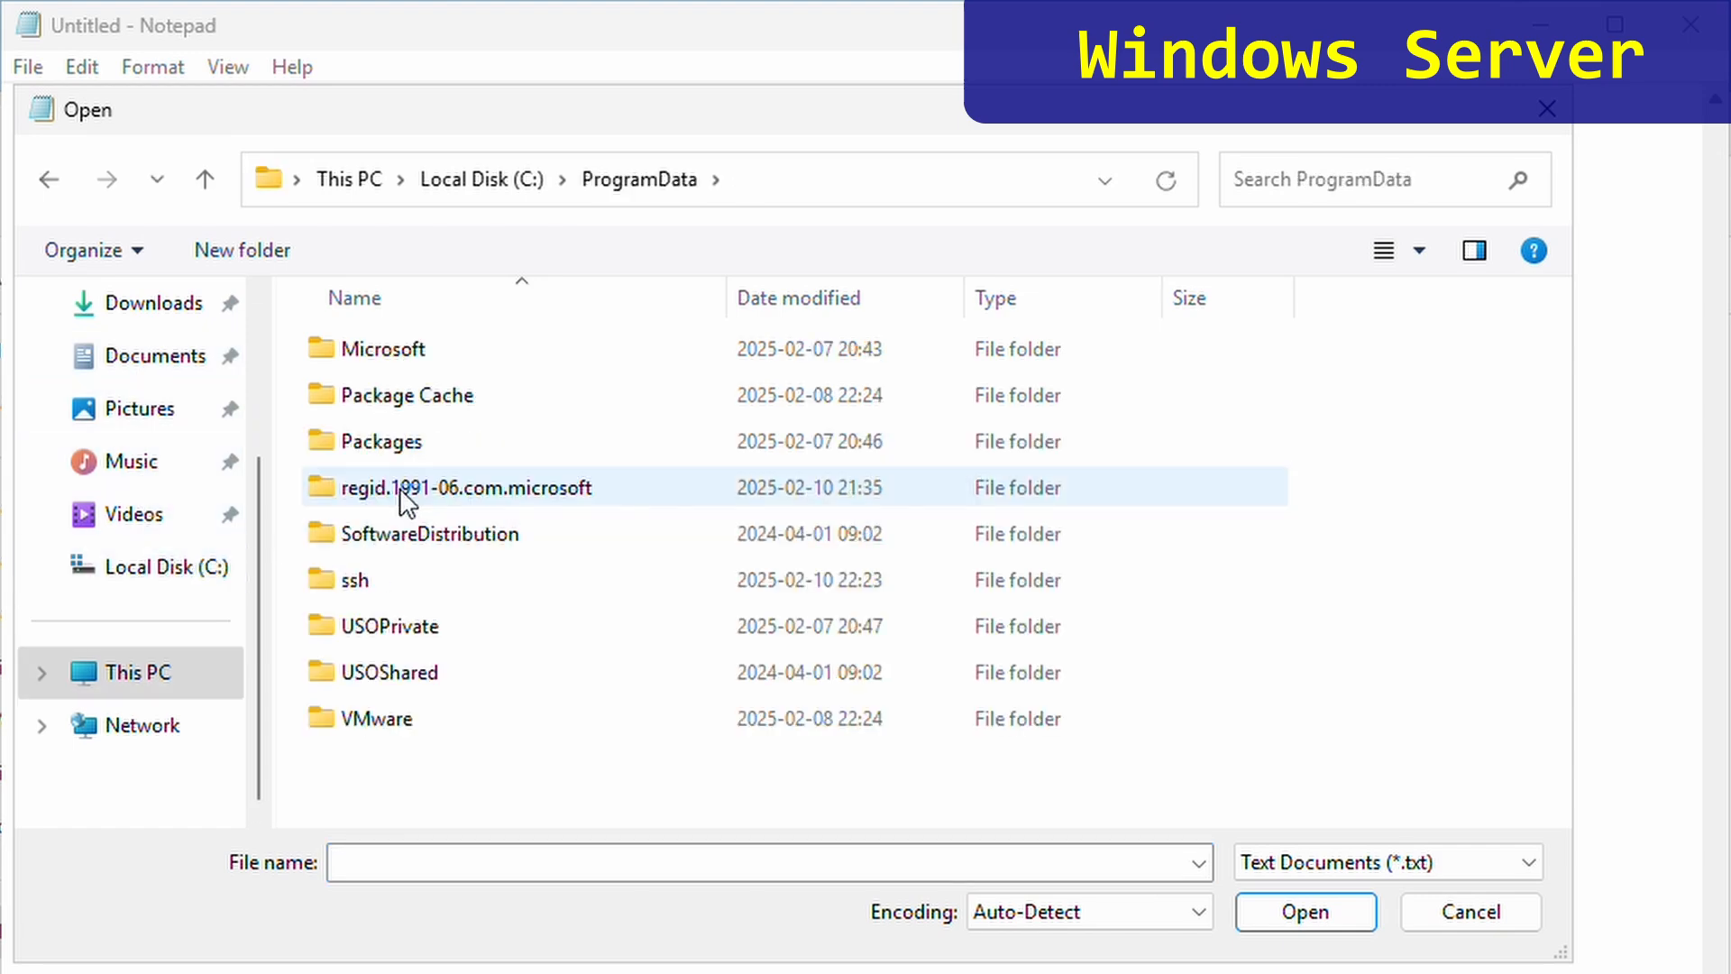
{"action": "double_click", "coordinate": [375, 581]}
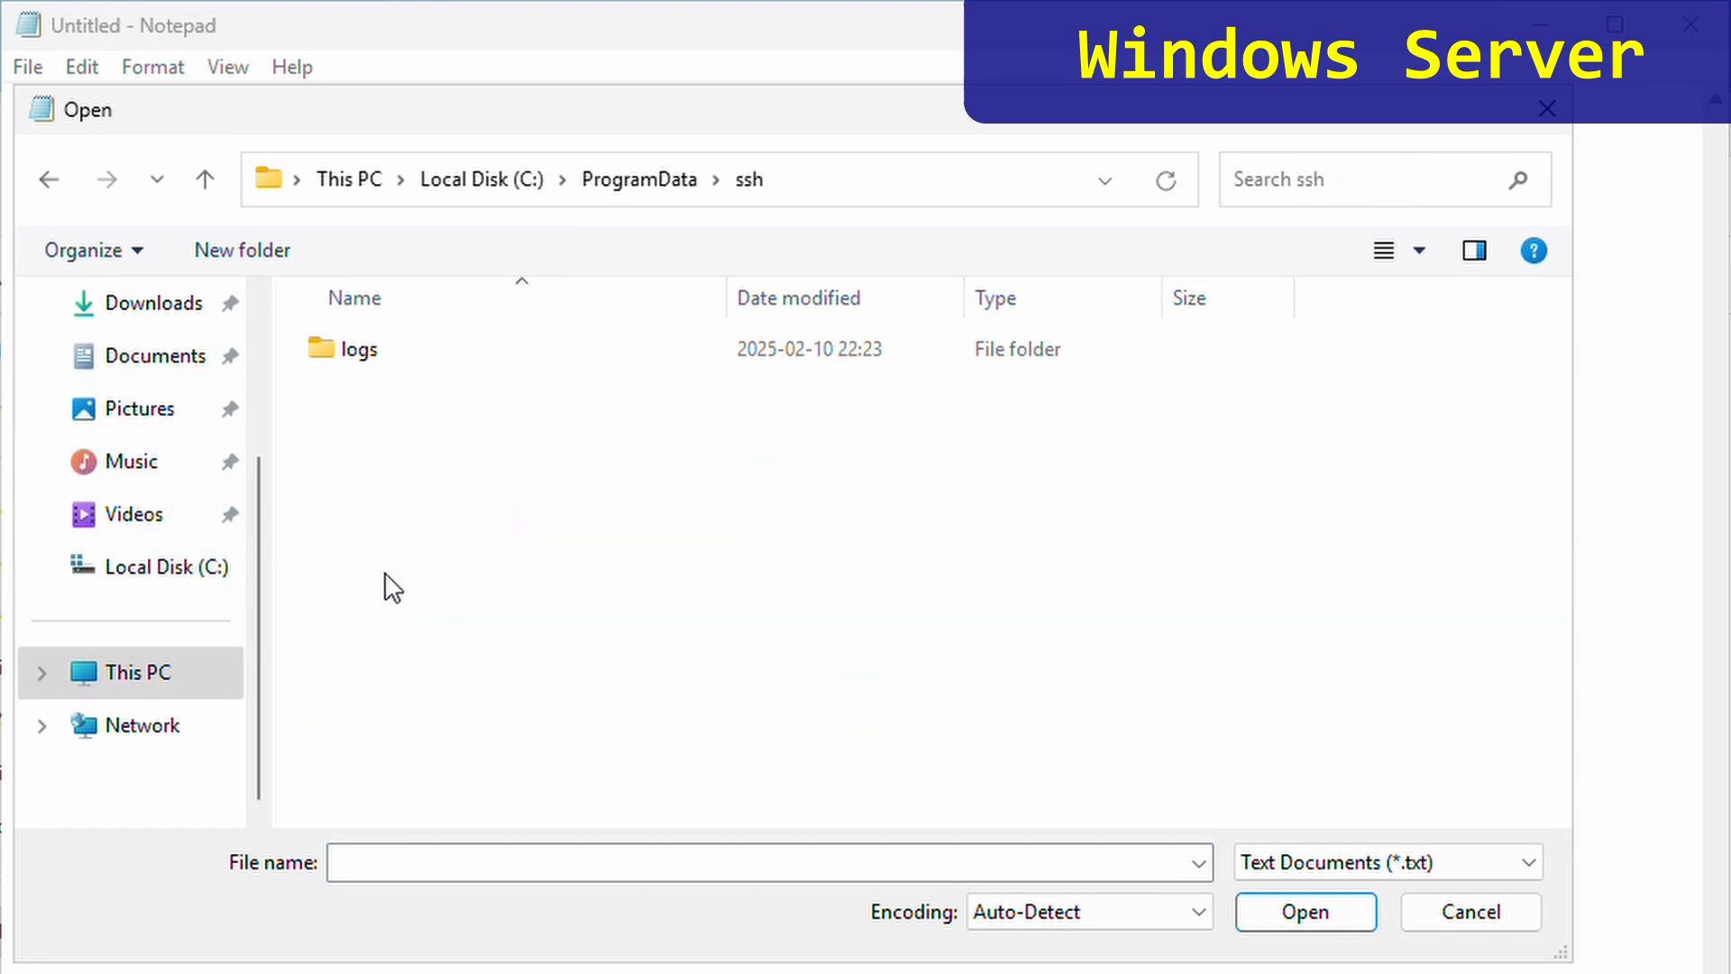
{"action": "left_click", "coordinate": [1379, 865]}
{"action": "left_click", "coordinate": [1377, 916]}
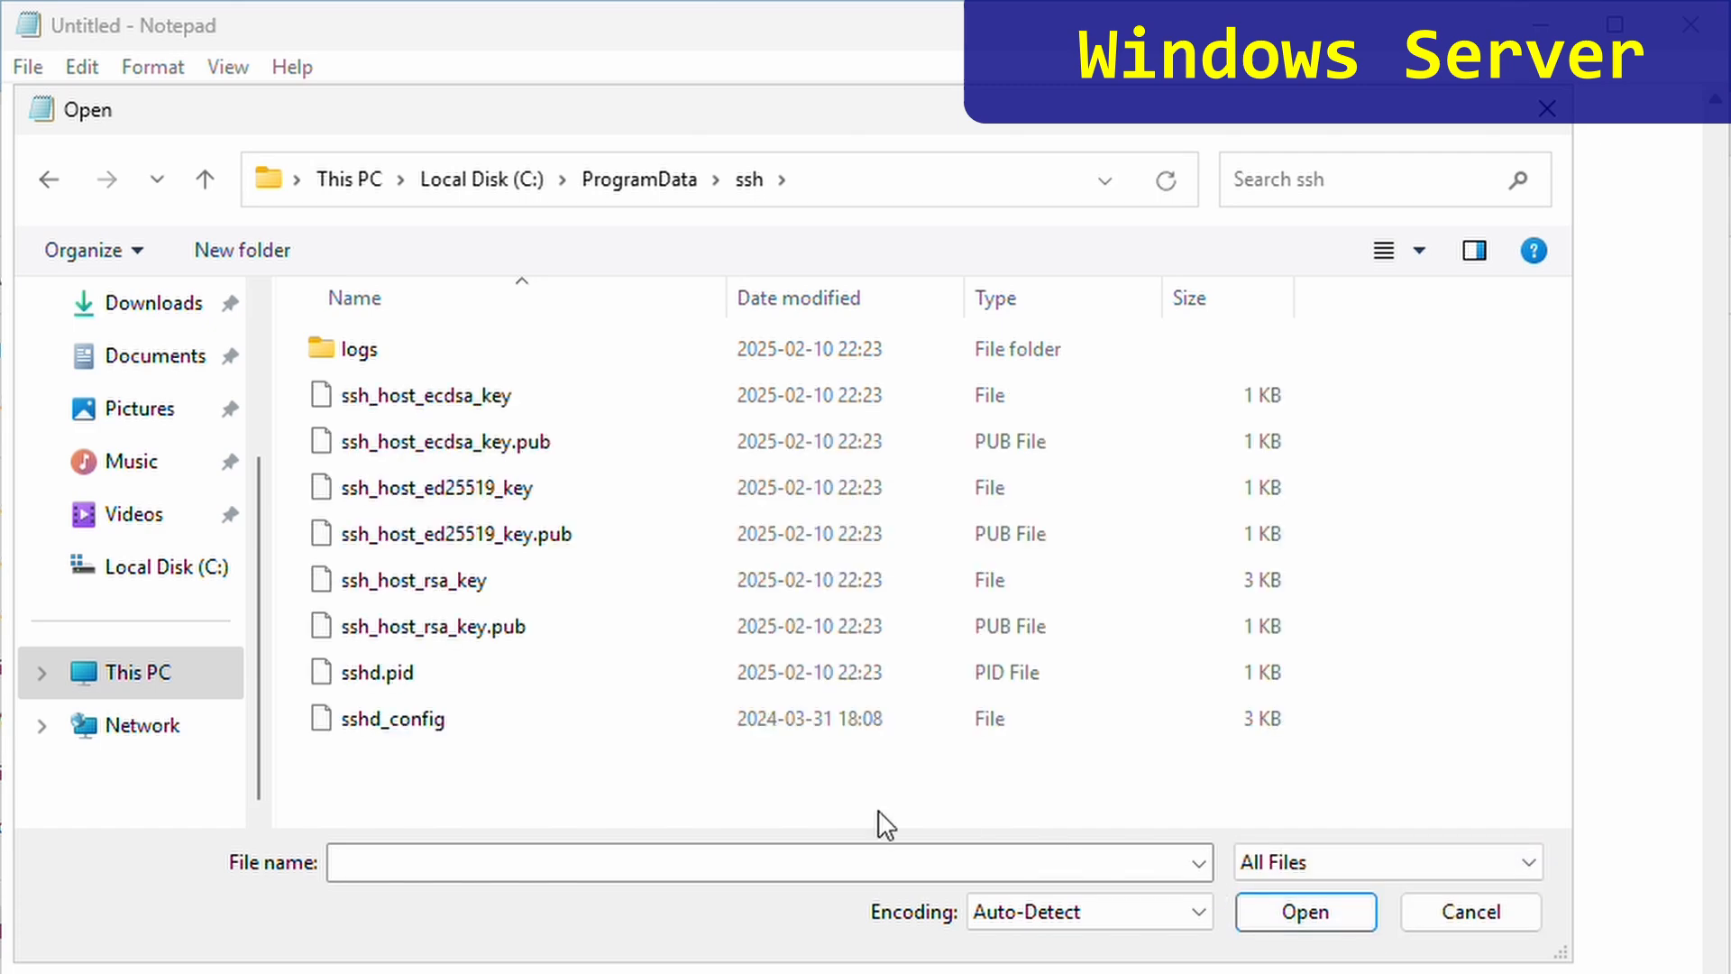
{"action": "double_click", "coordinate": [419, 707]}
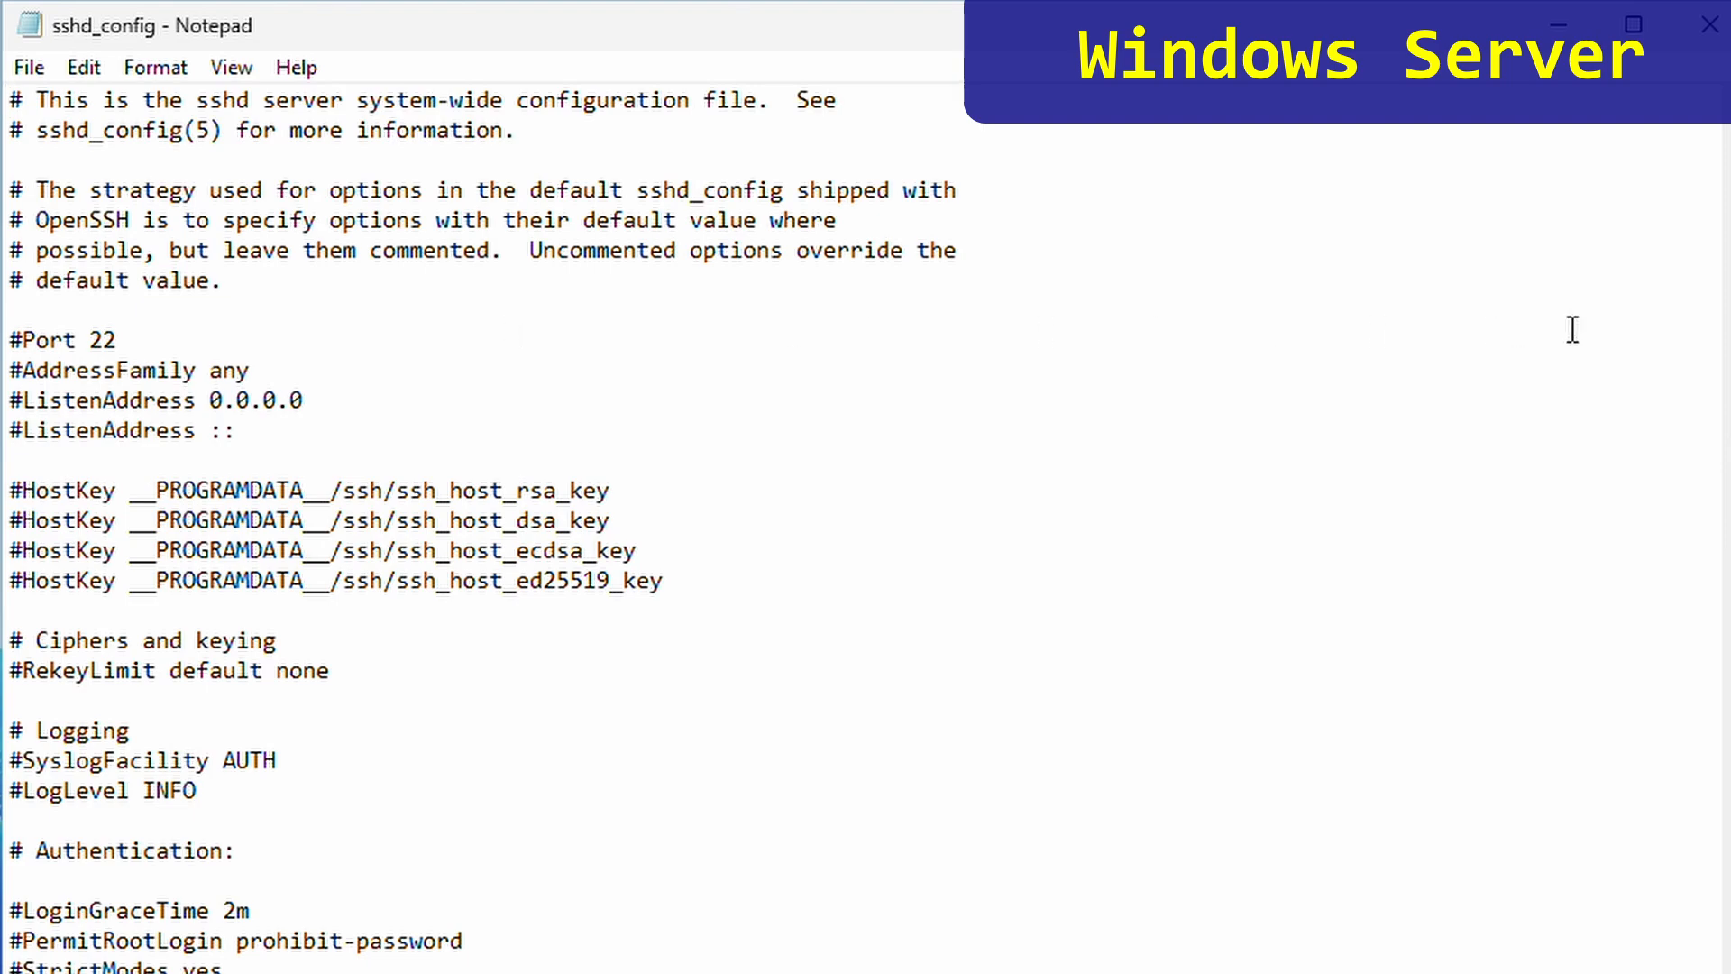
- Uncomment ChrootDirectory, replace none with "c:\sftproot", and save sshd_config
{"action": "scroll", "coordinate": [568, 532], "scroll_direction": "down", "scroll_amount": 12}
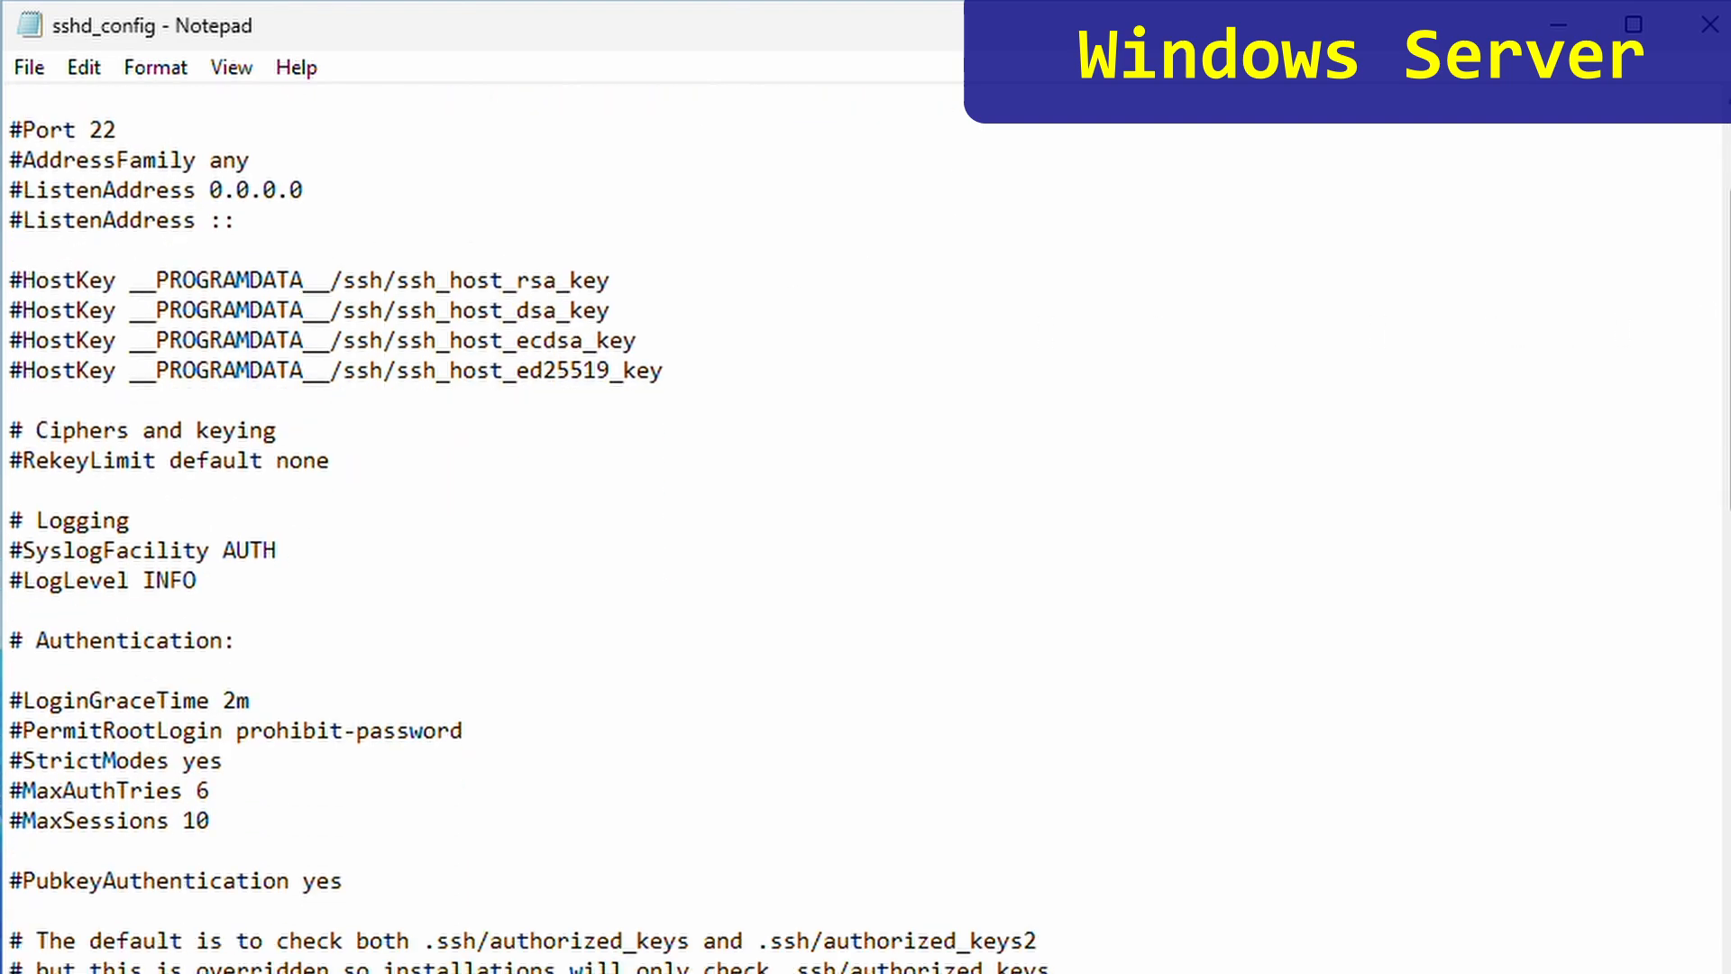
{"action": "scroll", "coordinate": [865, 532], "scroll_direction": "down", "scroll_amount": 3}
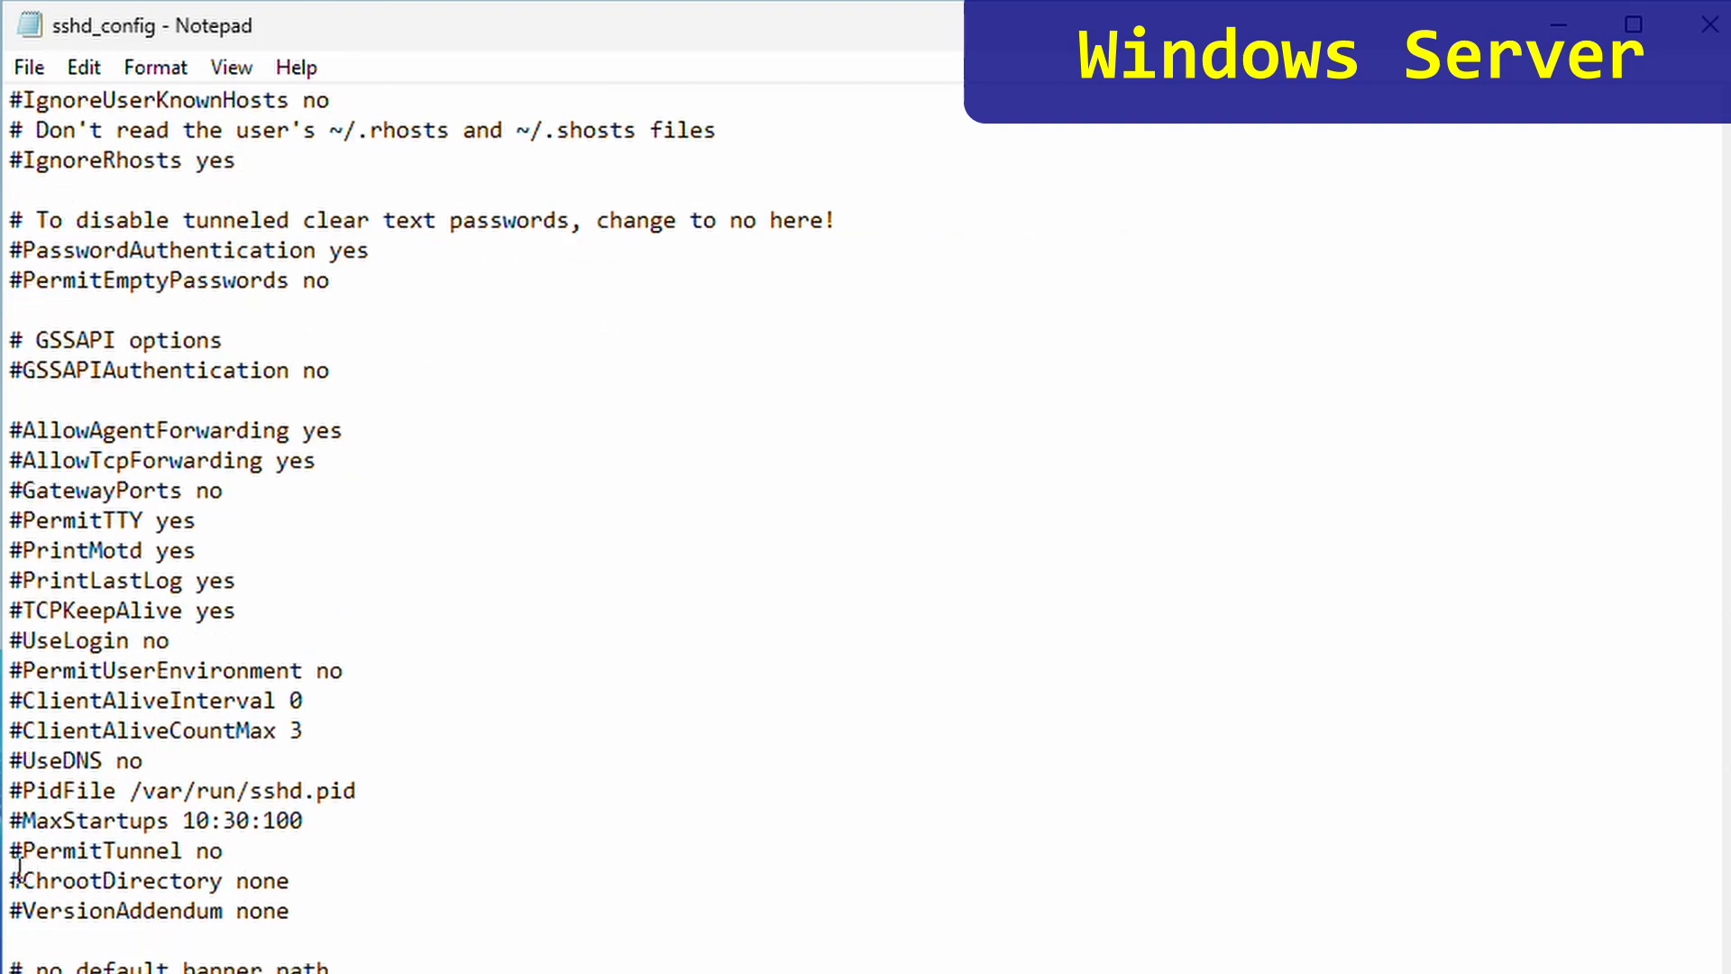
{"action": "left_click_drag", "start_coordinate": [13, 878], "coordinate": [27, 877]}
{"action": "key", "text": "Delete"}
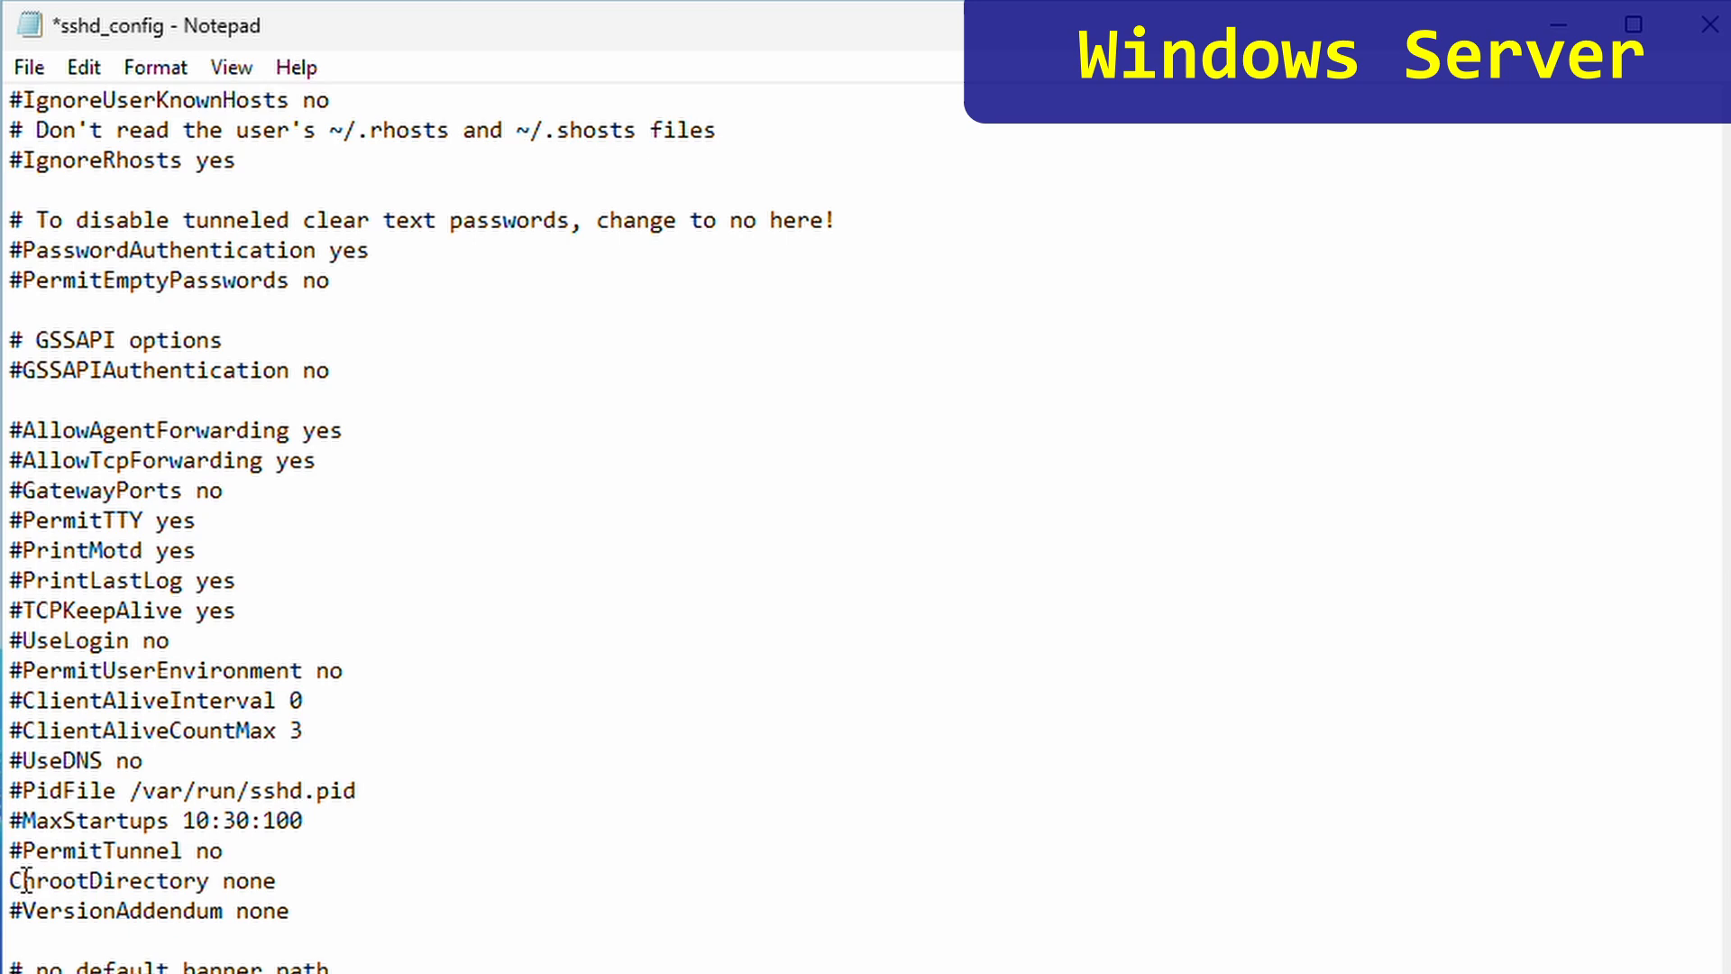
{"action": "left_click", "coordinate": [225, 879]}
{"action": "key", "text": "shift+Right"}
{"action": "key", "text": "shift+Right"}
{"action": "key", "text": "shift+Right"}
{"action": "key", "text": "shift+Right"}
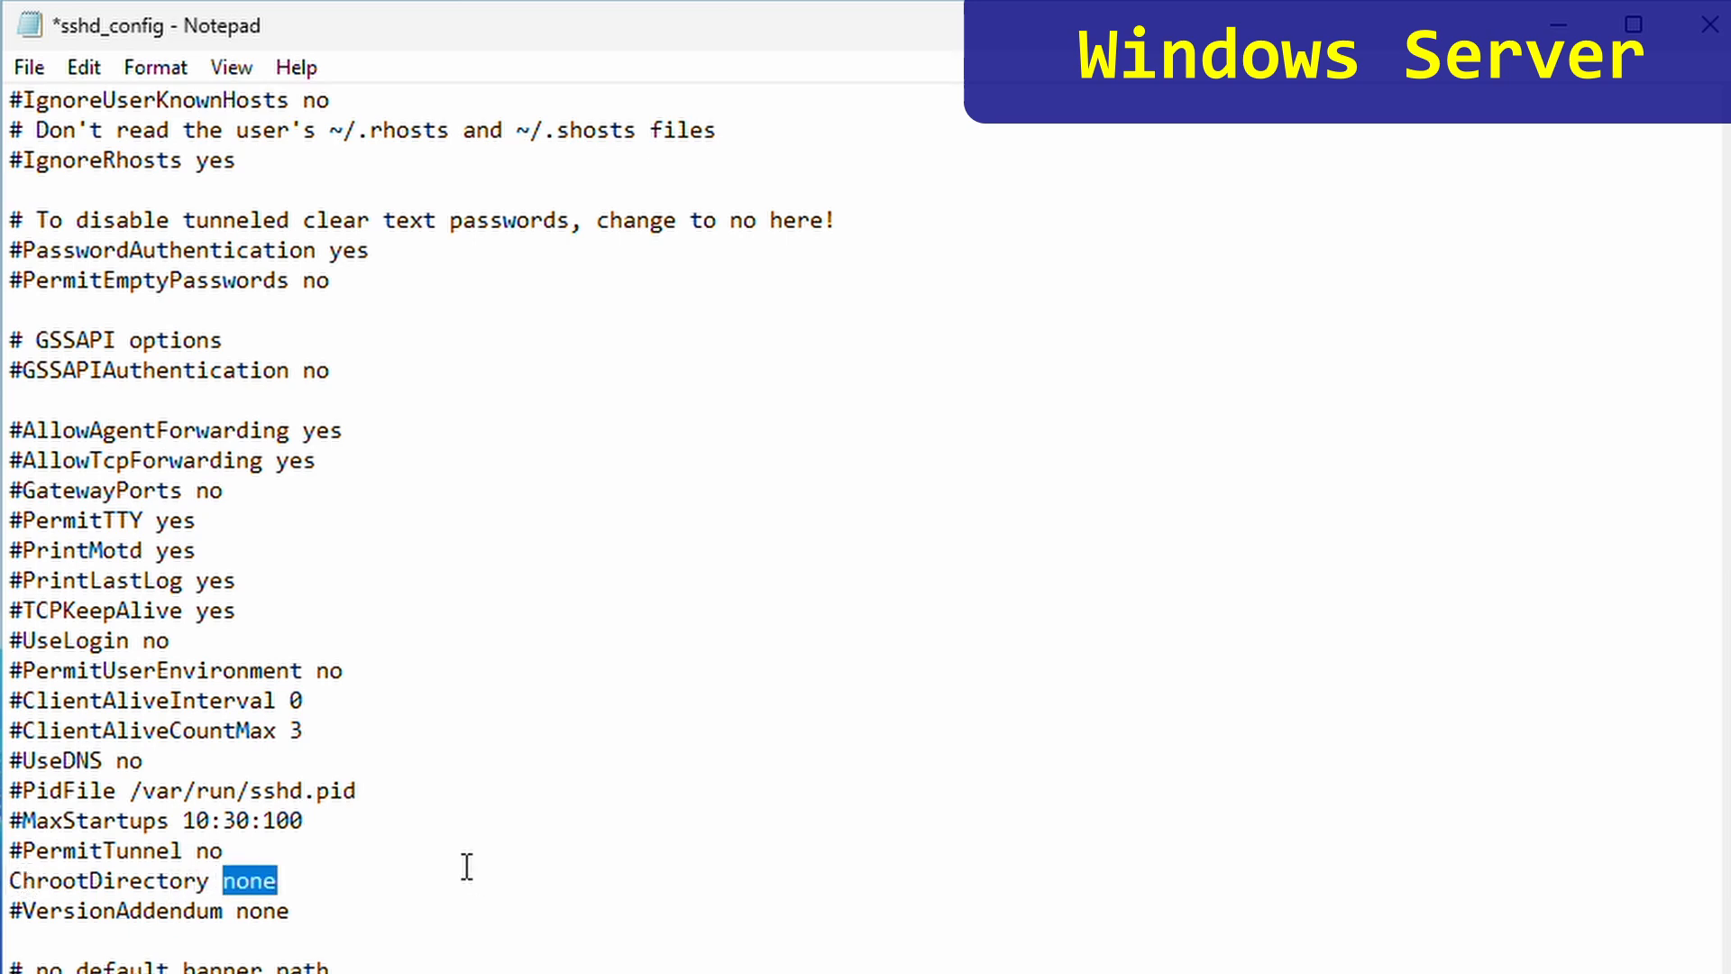
{"action": "type", "text": "\""}
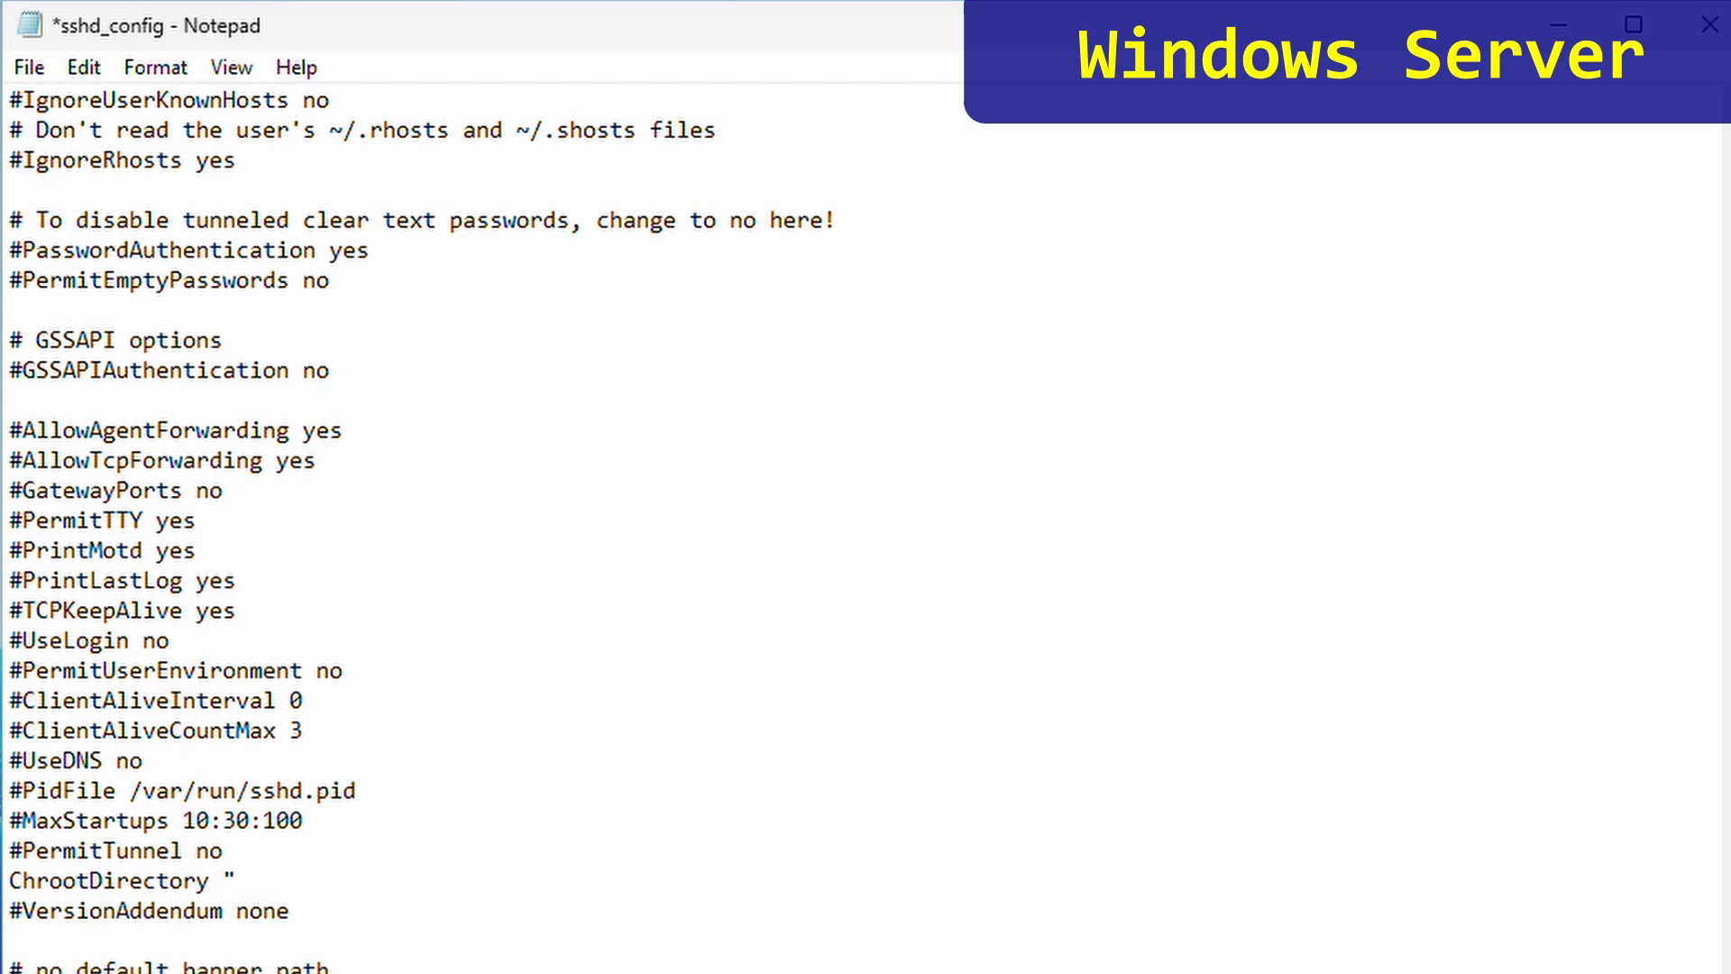
{"action": "type", "text": "c:\\sftproot"}
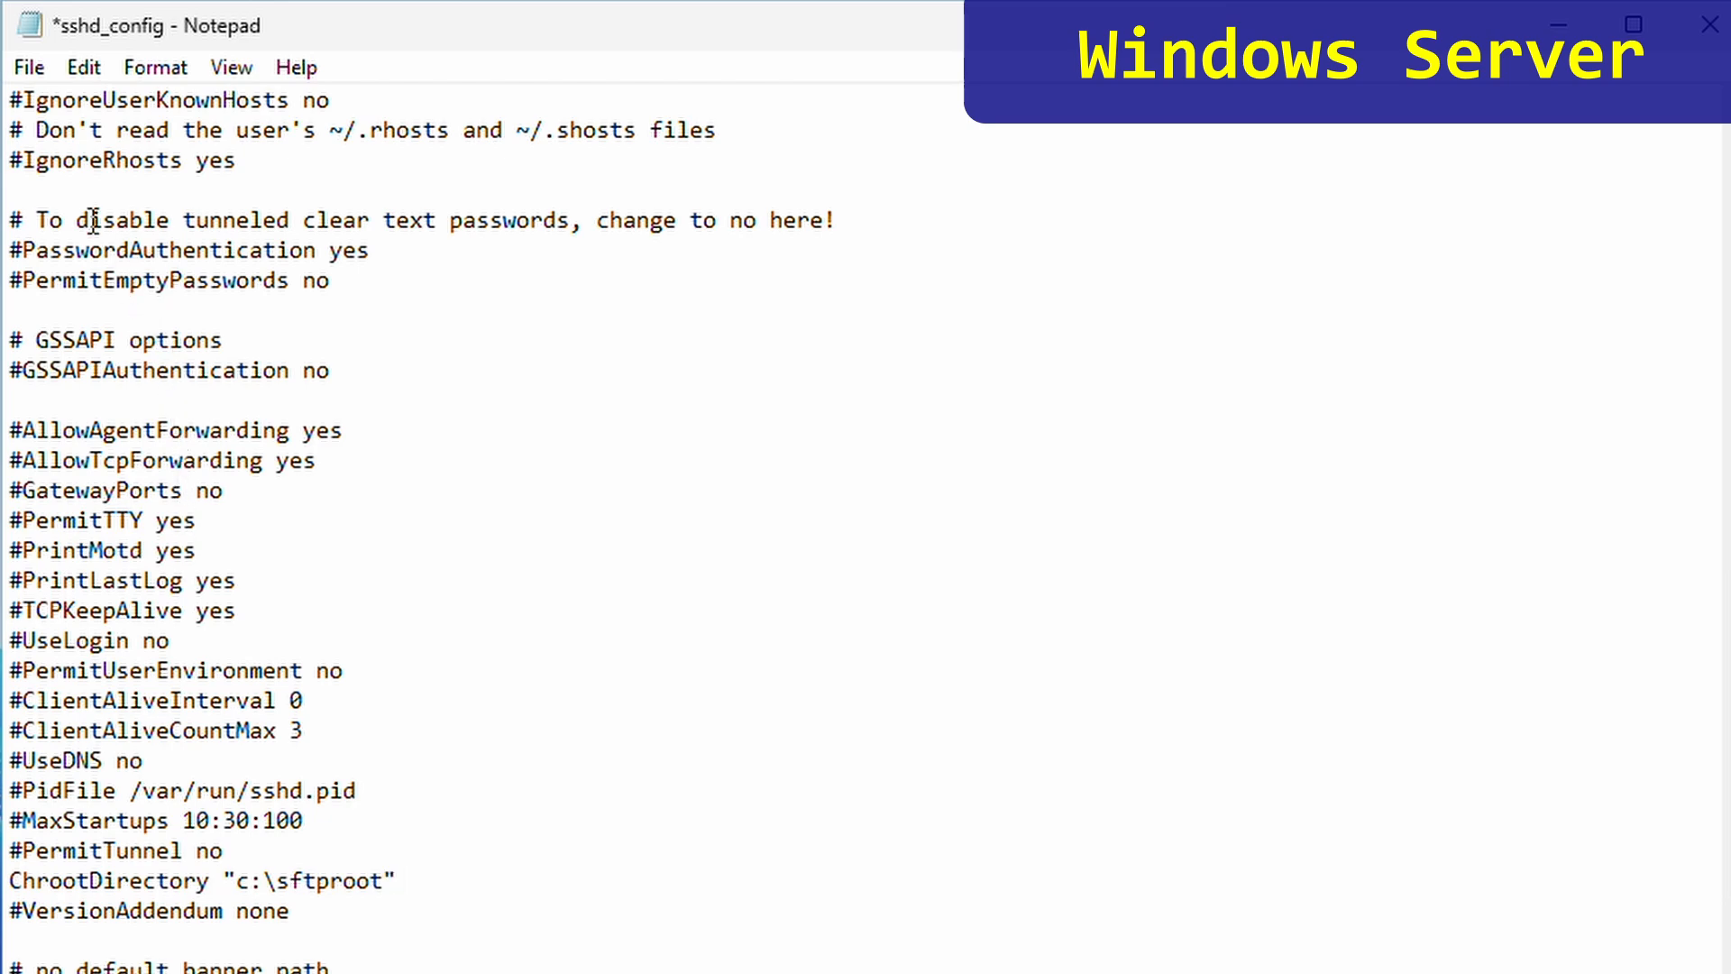
{"action": "left_click", "coordinate": [33, 72]}
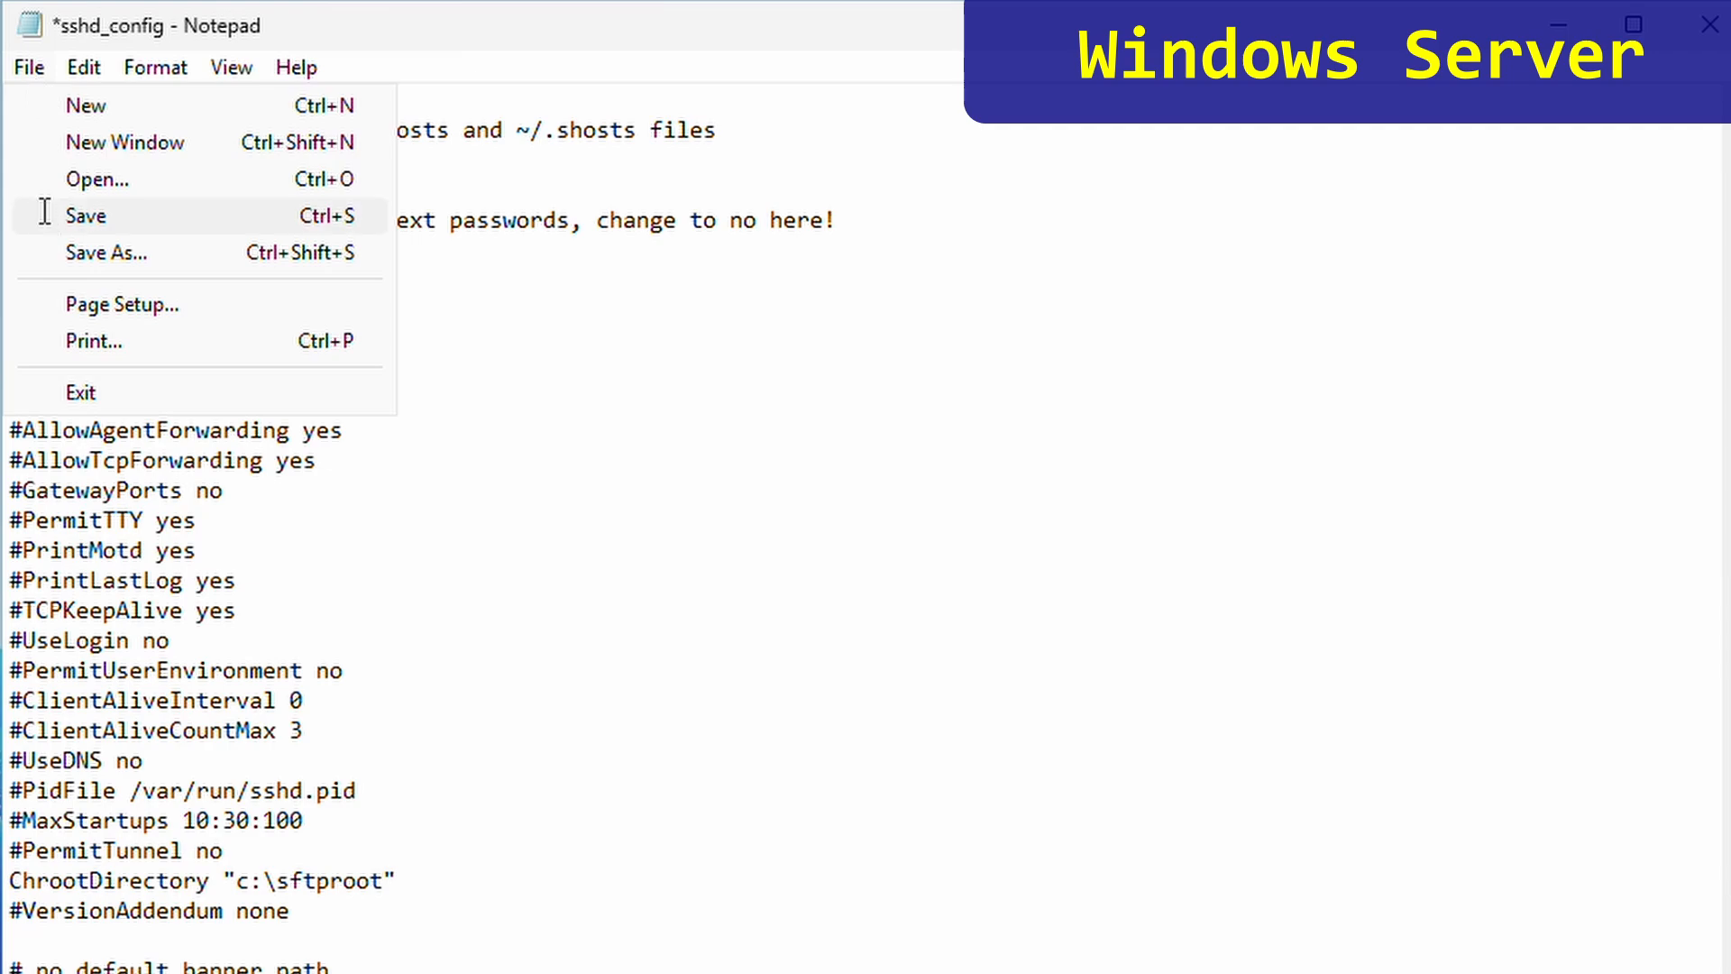
{"action": "left_click", "coordinate": [86, 216]}
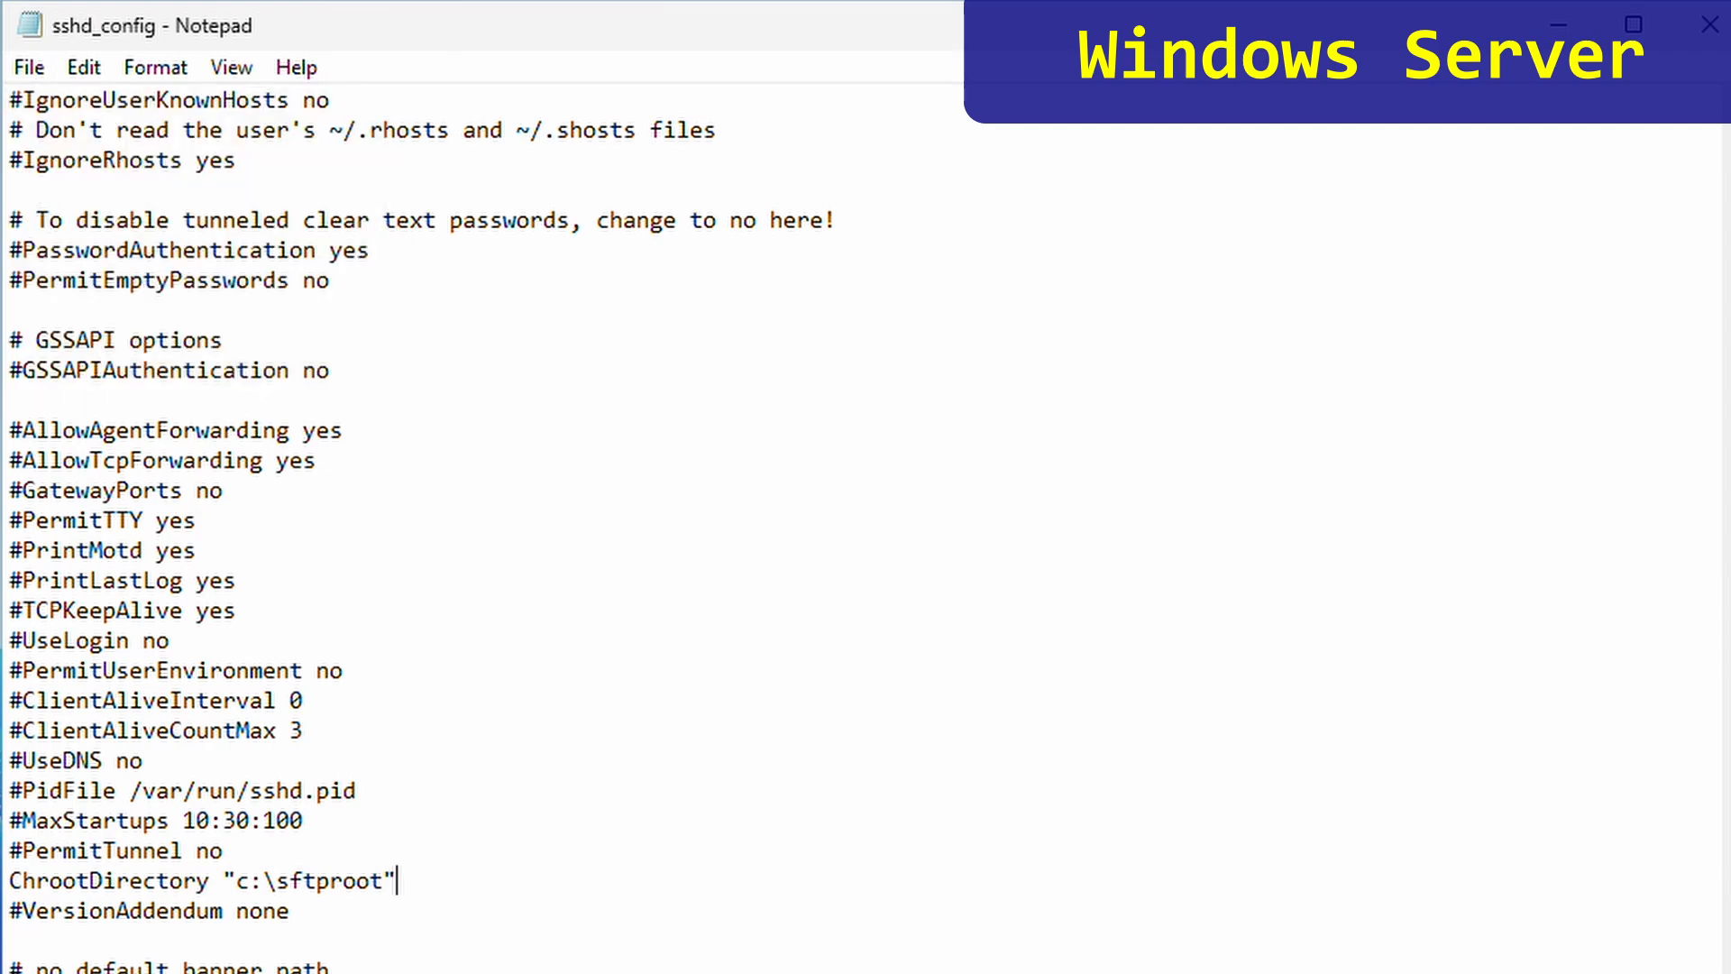
- Restart the OpenSSH SSH Server service from the Services console, then close Services
{"action": "left_click", "coordinate": [661, 954]}
{"action": "type", "text": "services"}
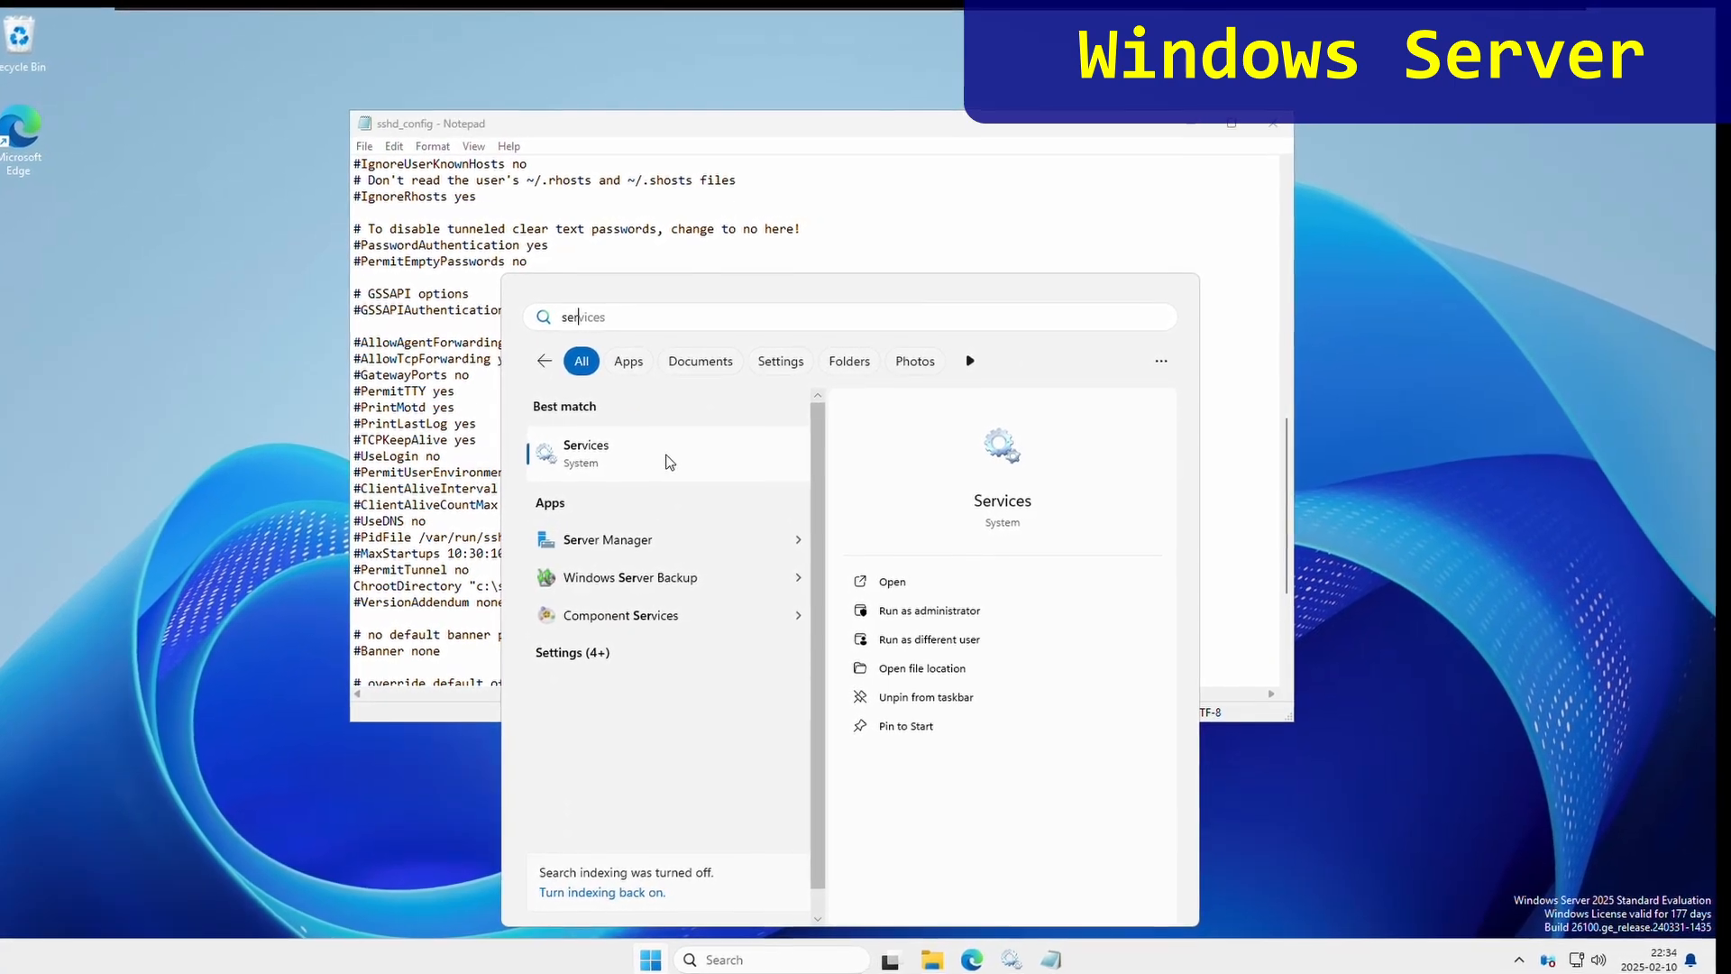
{"action": "left_click", "coordinate": [668, 453]}
{"action": "left_click", "coordinate": [550, 448]}
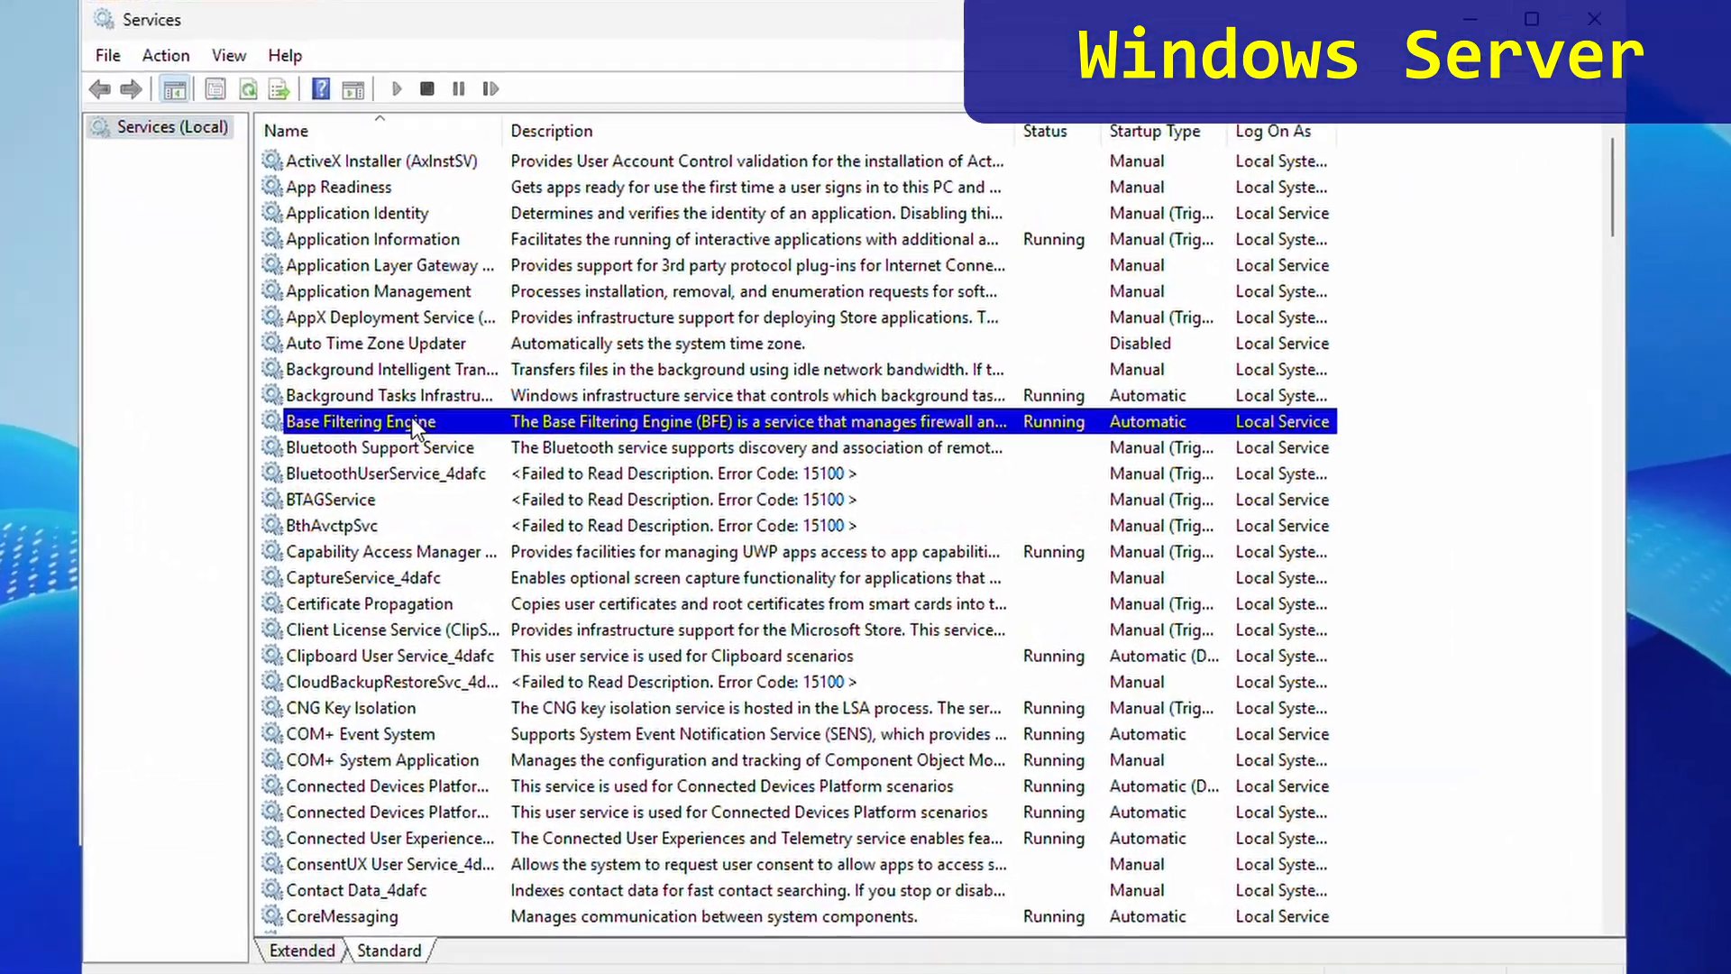
{"action": "key", "text": "o"}
{"action": "key", "text": "o"}
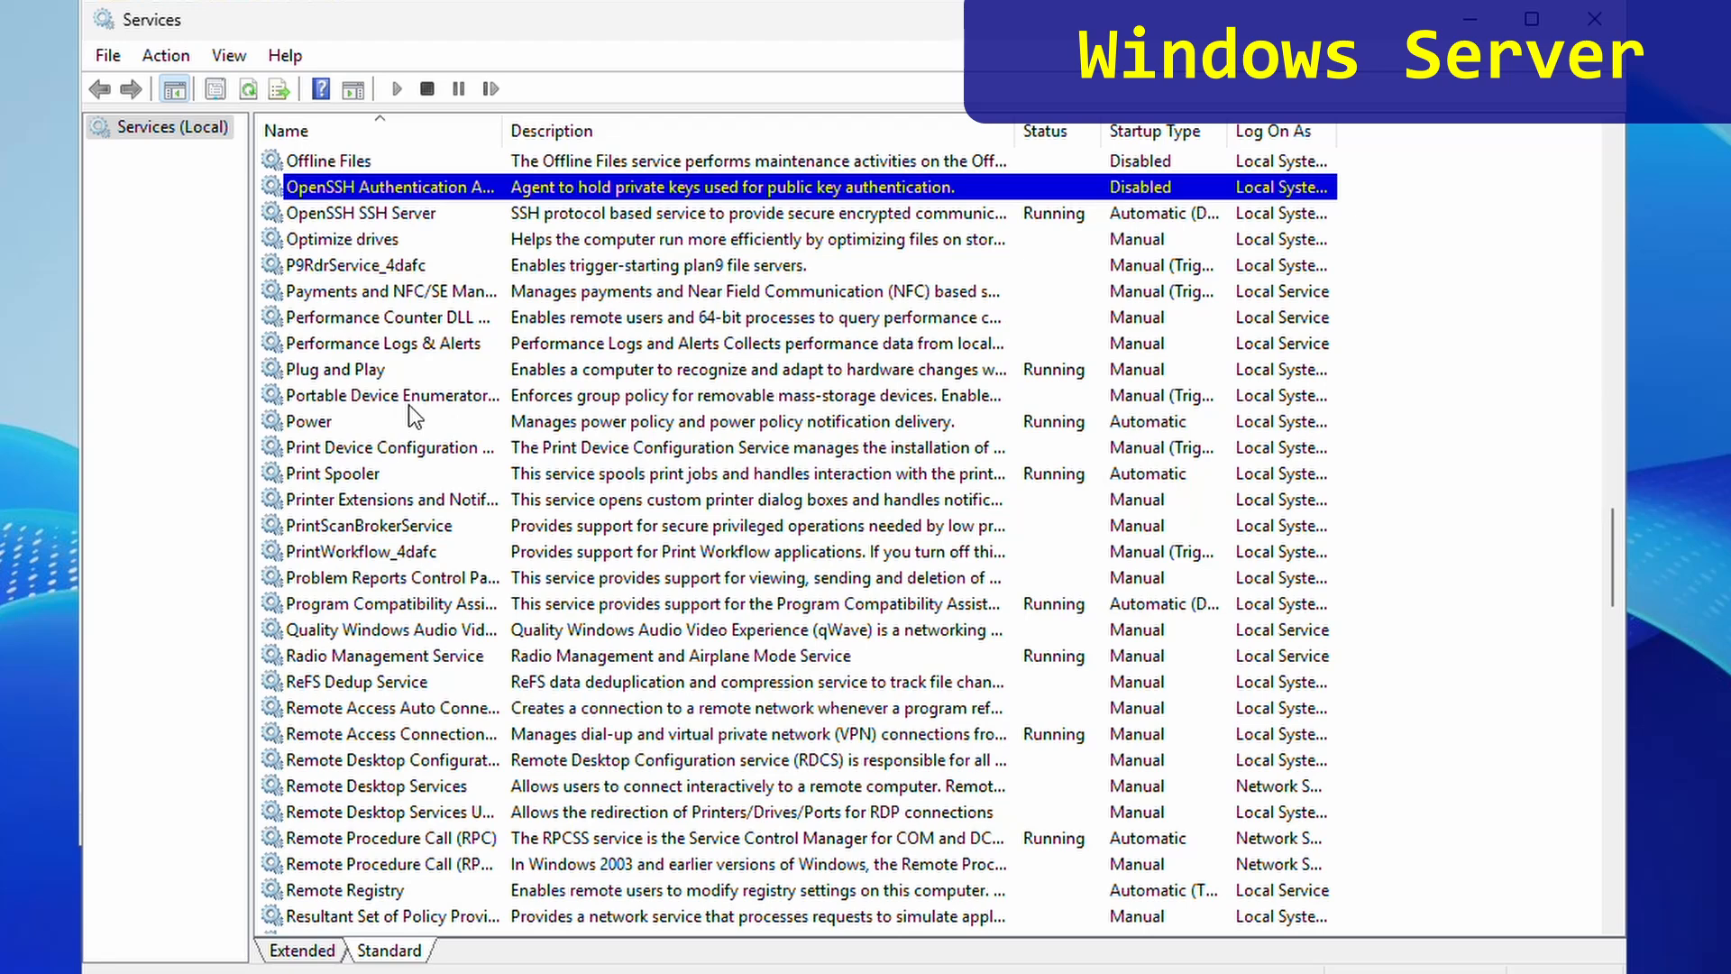
{"action": "left_click", "coordinate": [401, 221]}
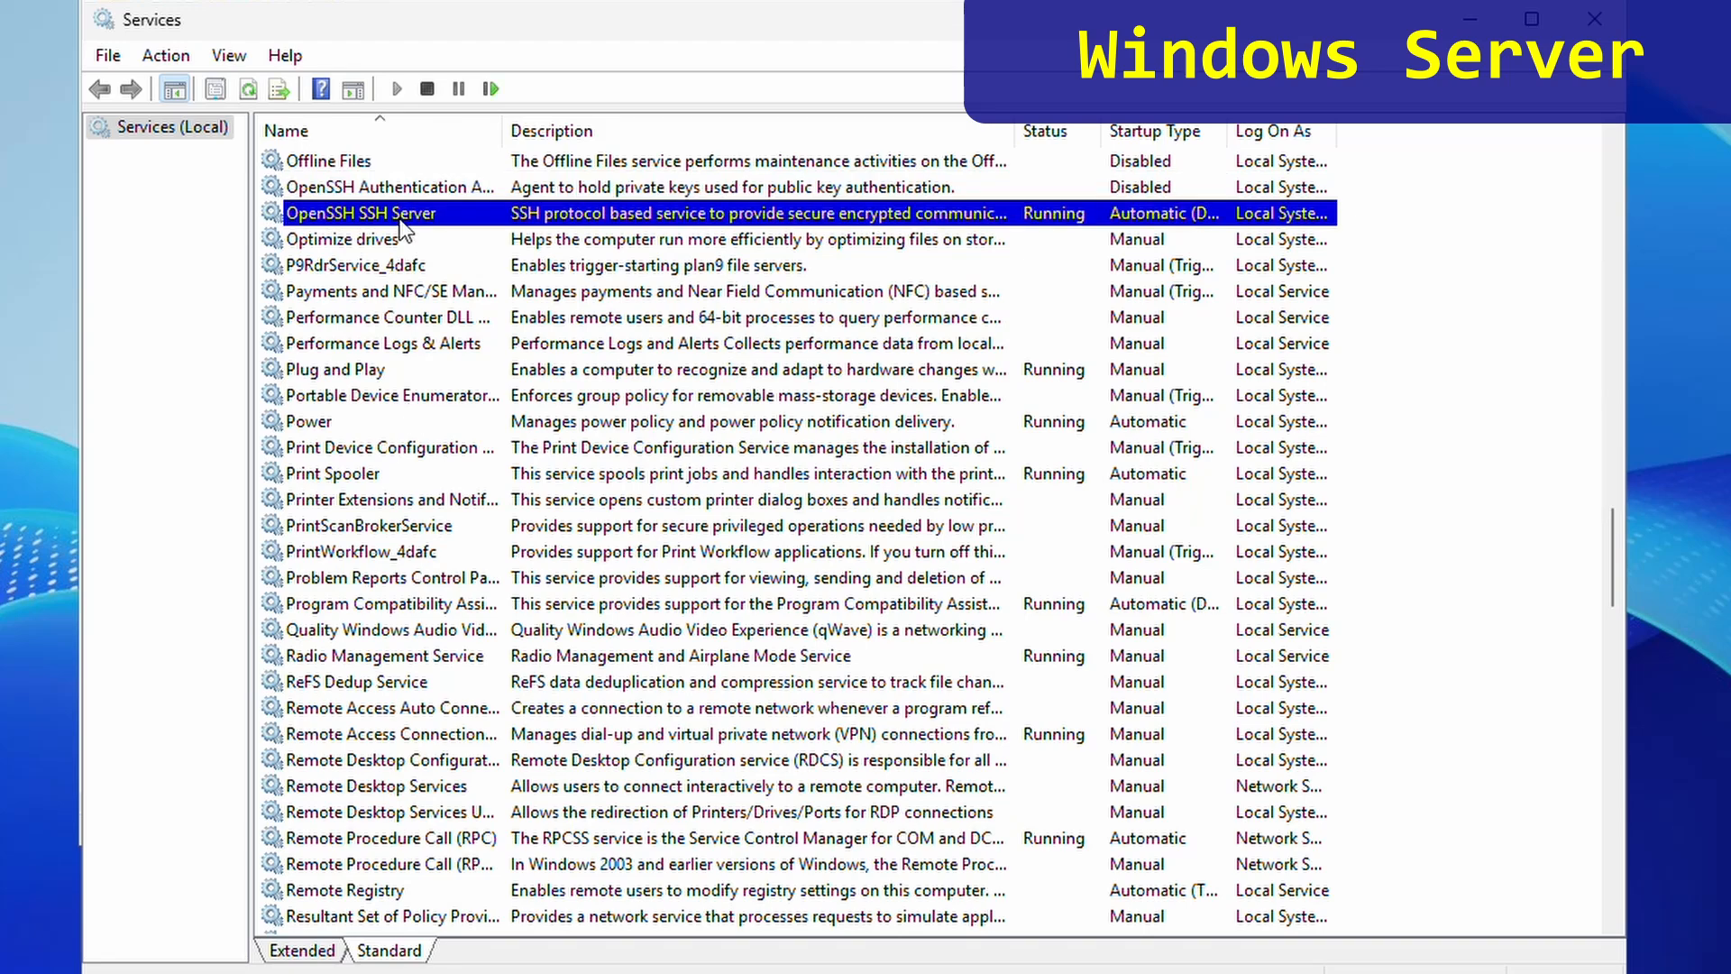
{"action": "right_click", "coordinate": [401, 222]}
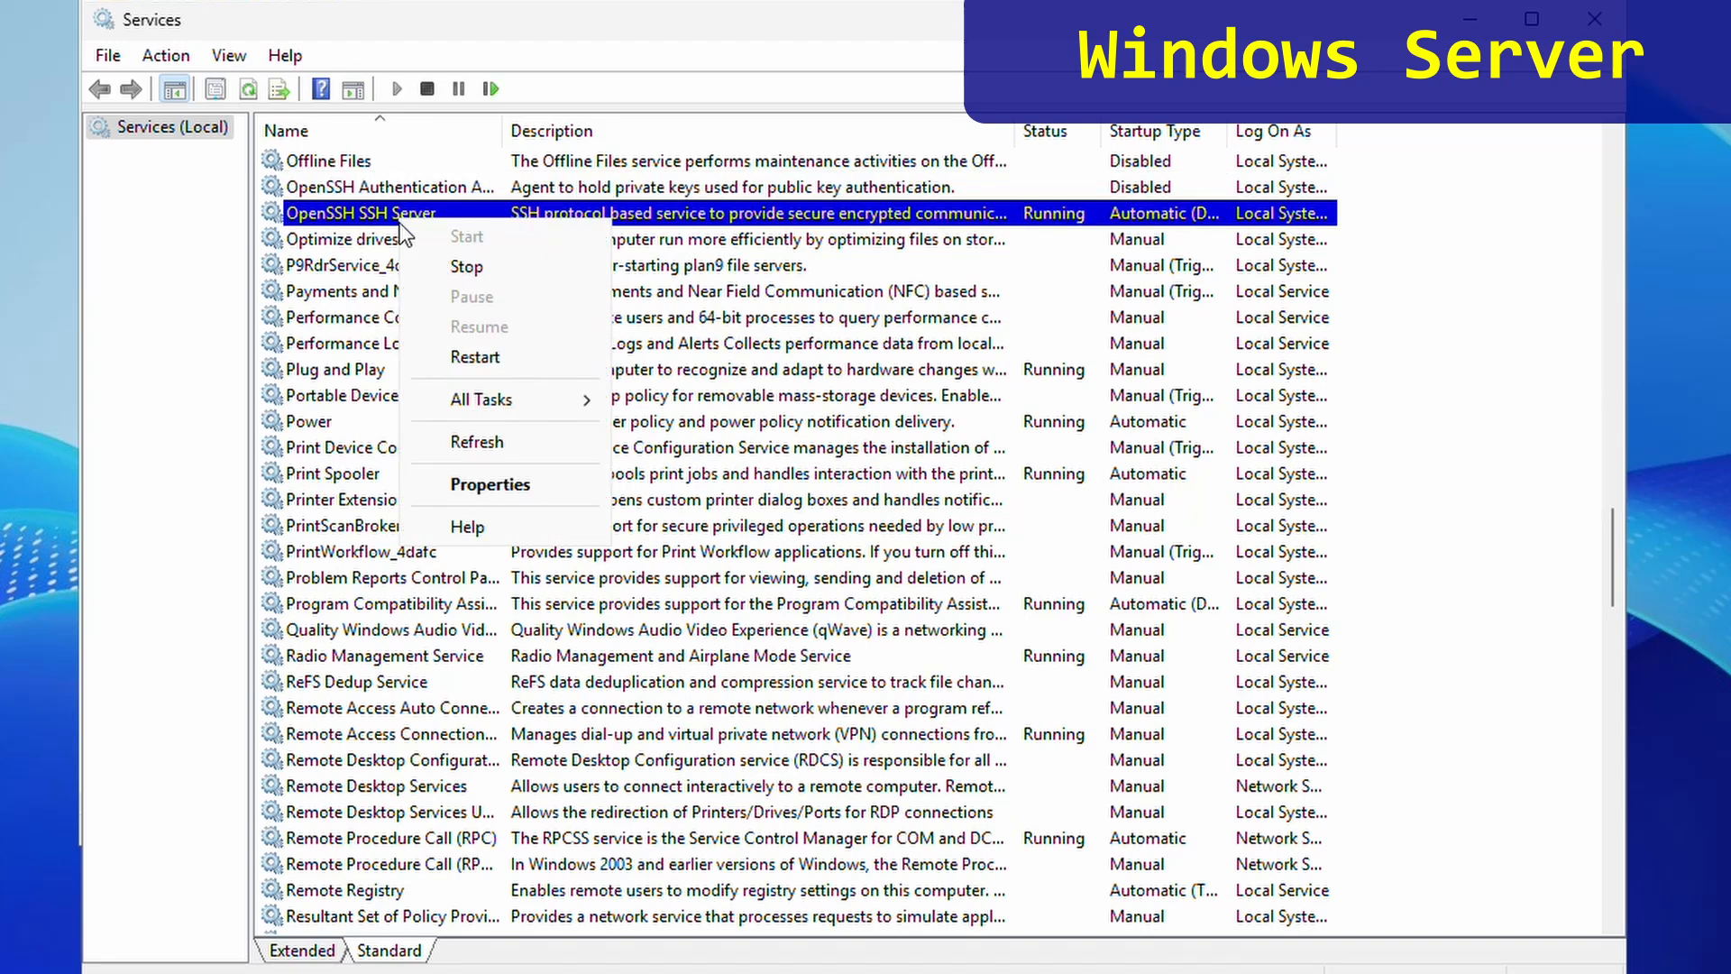
{"action": "left_click", "coordinate": [501, 357]}
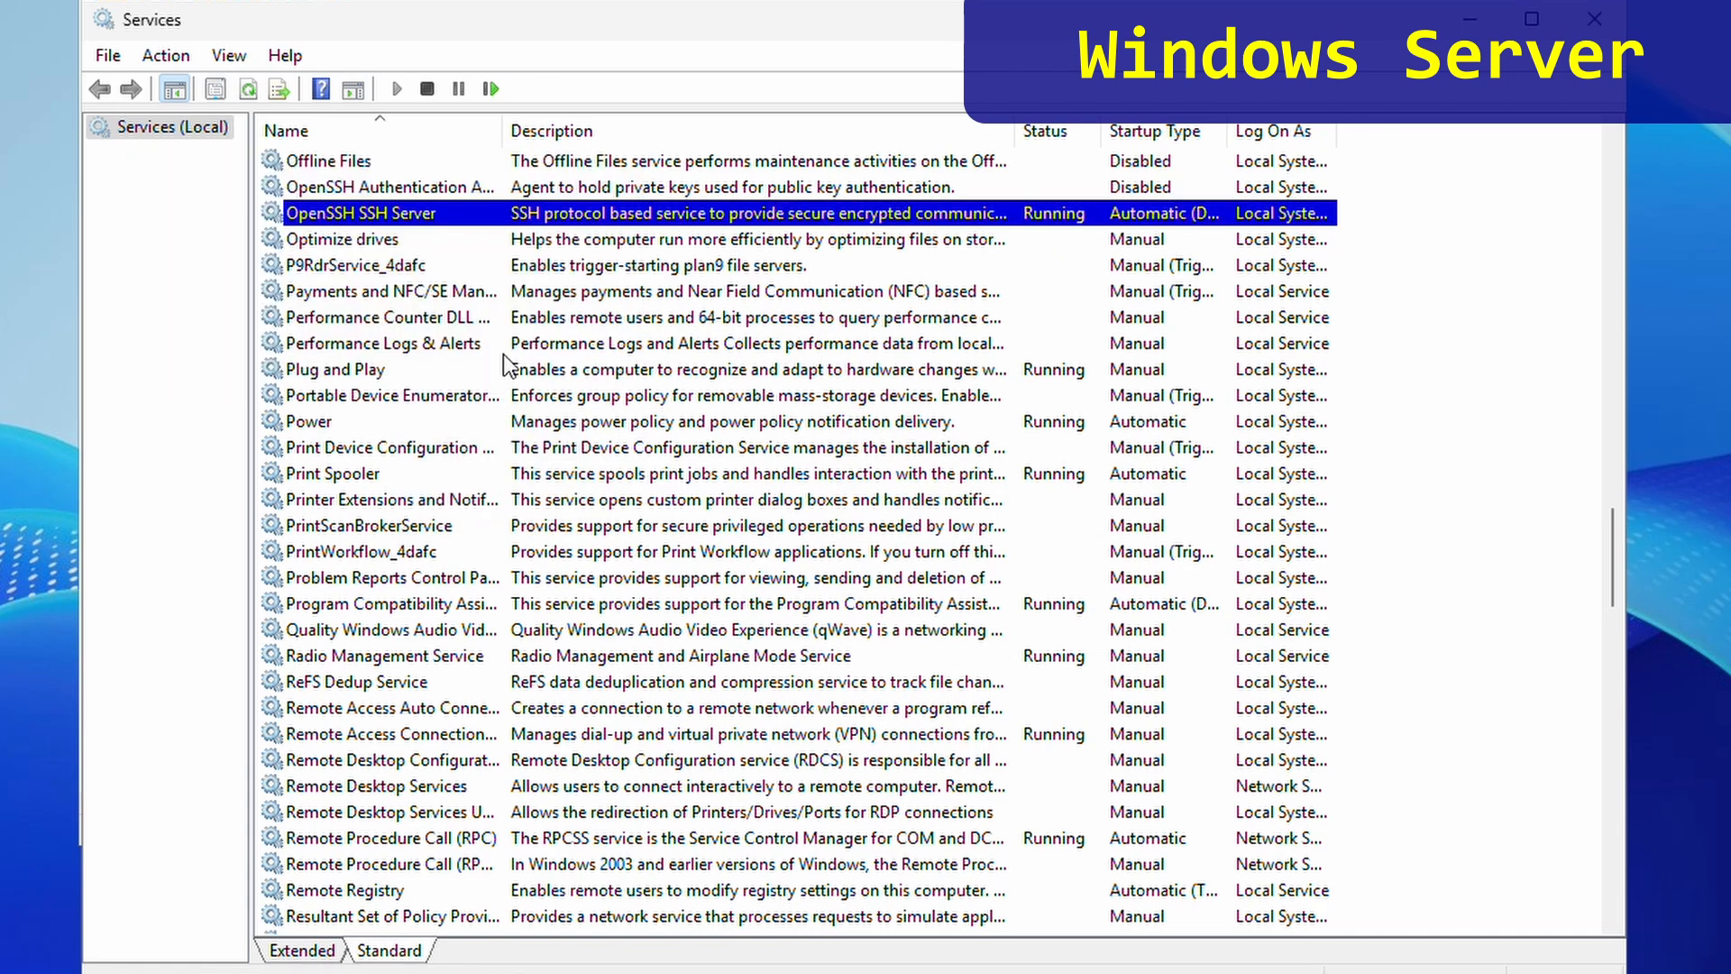
{"action": "left_click", "coordinate": [1603, 24]}
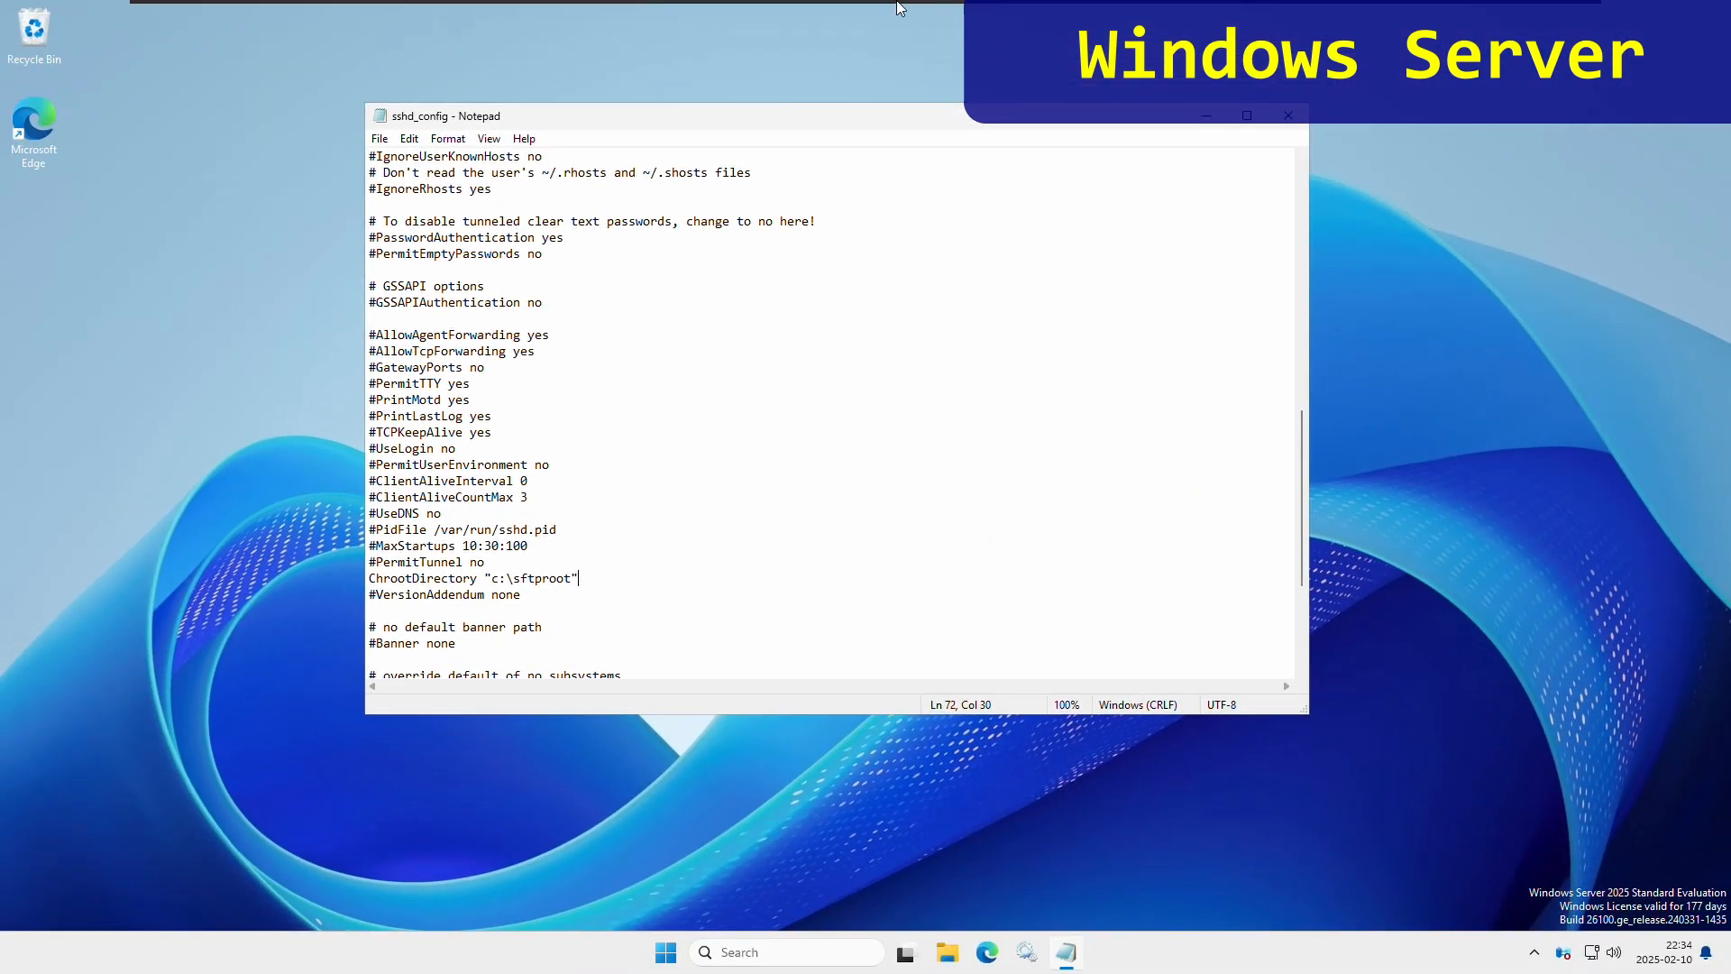
- On the Windows 11 client, launch WinSCP and connect to the saved SFTP session on 10.0.0.51
{"action": "mouse_move", "coordinate": [899, 9]}
{"action": "left_click", "coordinate": [822, 13]}
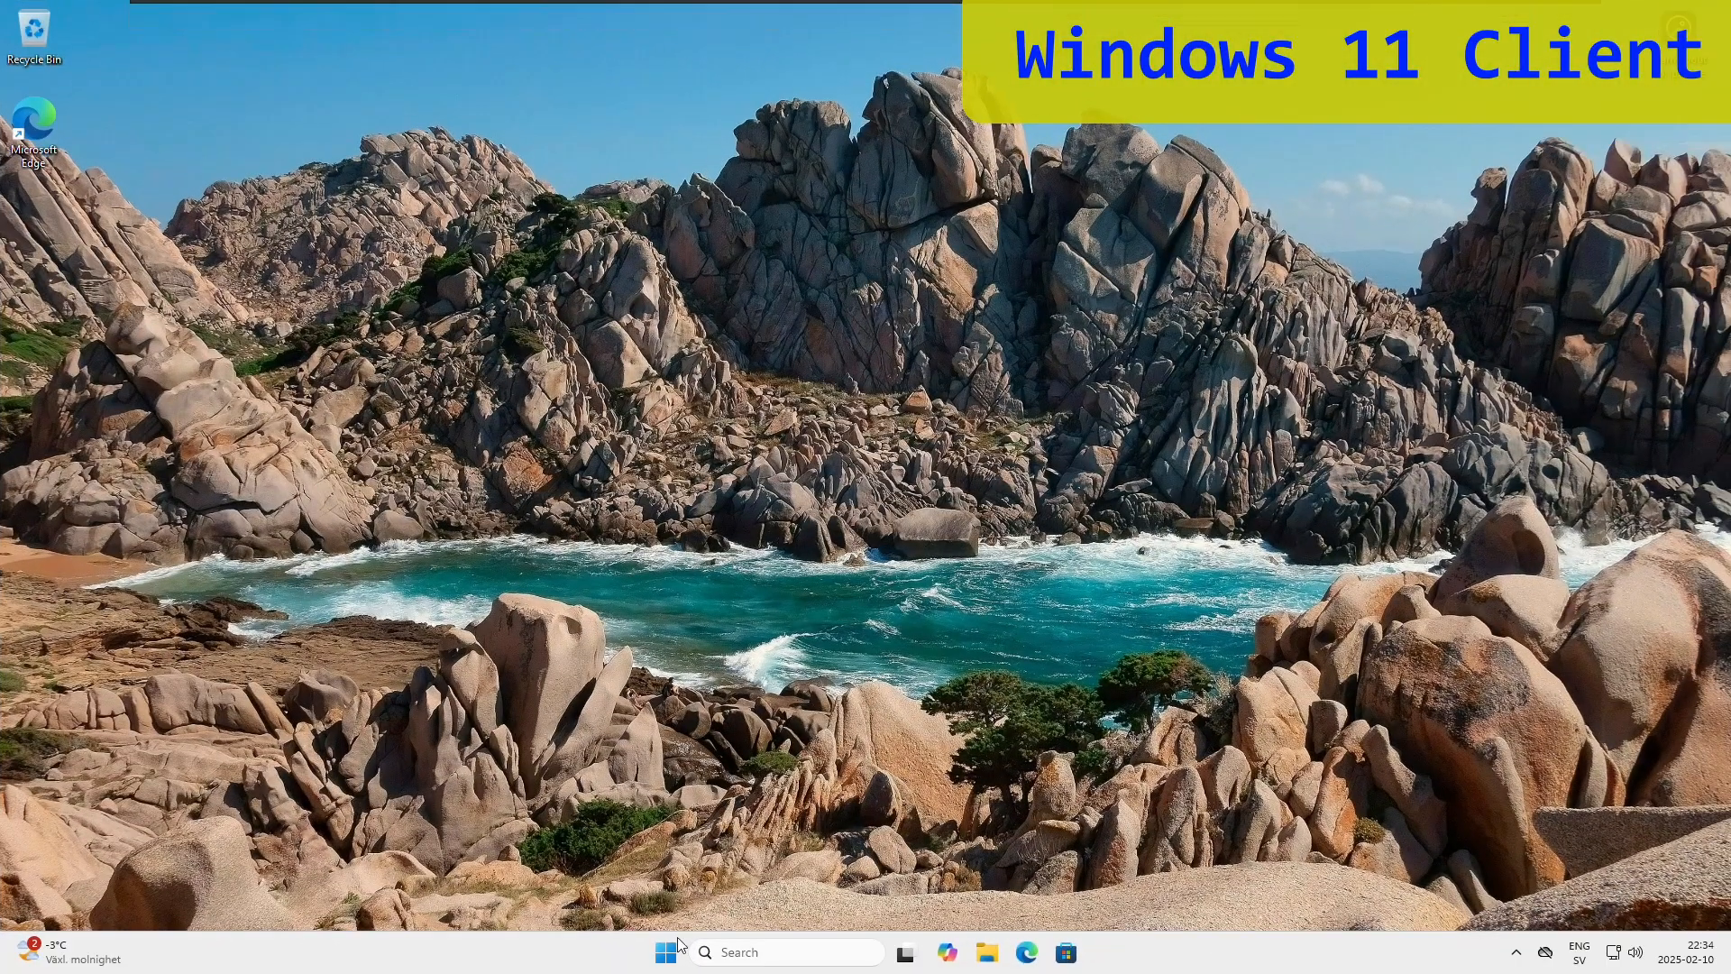
{"action": "left_click", "coordinate": [667, 952]}
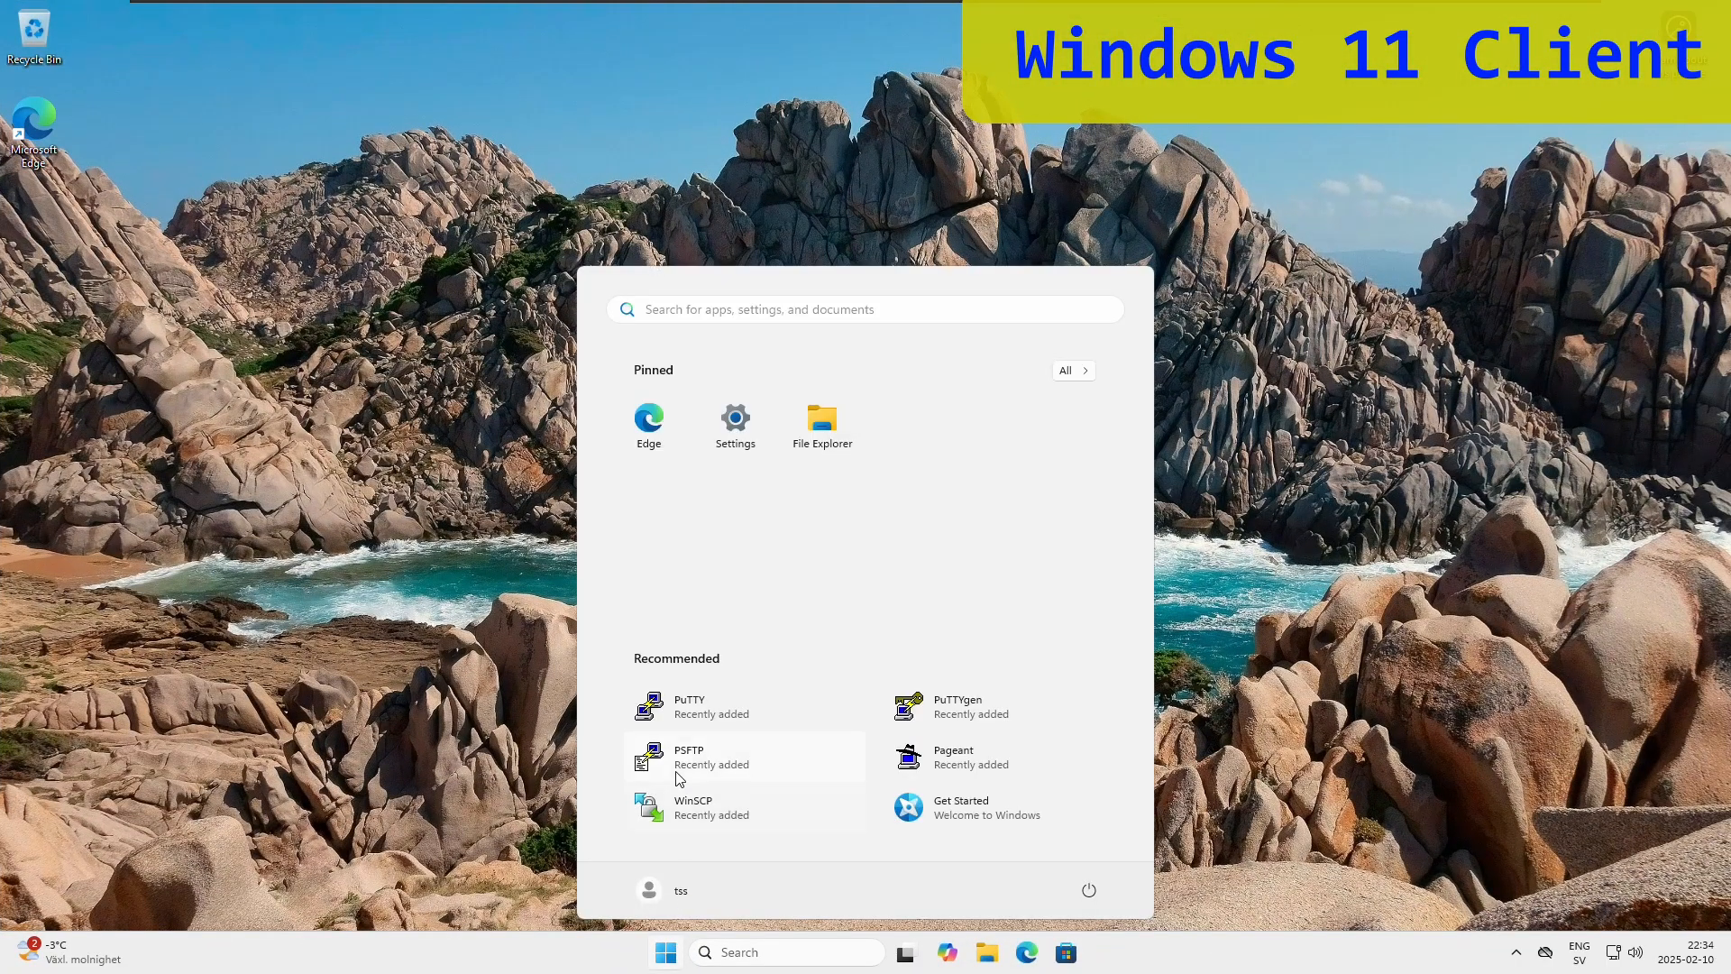
{"action": "left_click", "coordinate": [729, 816]}
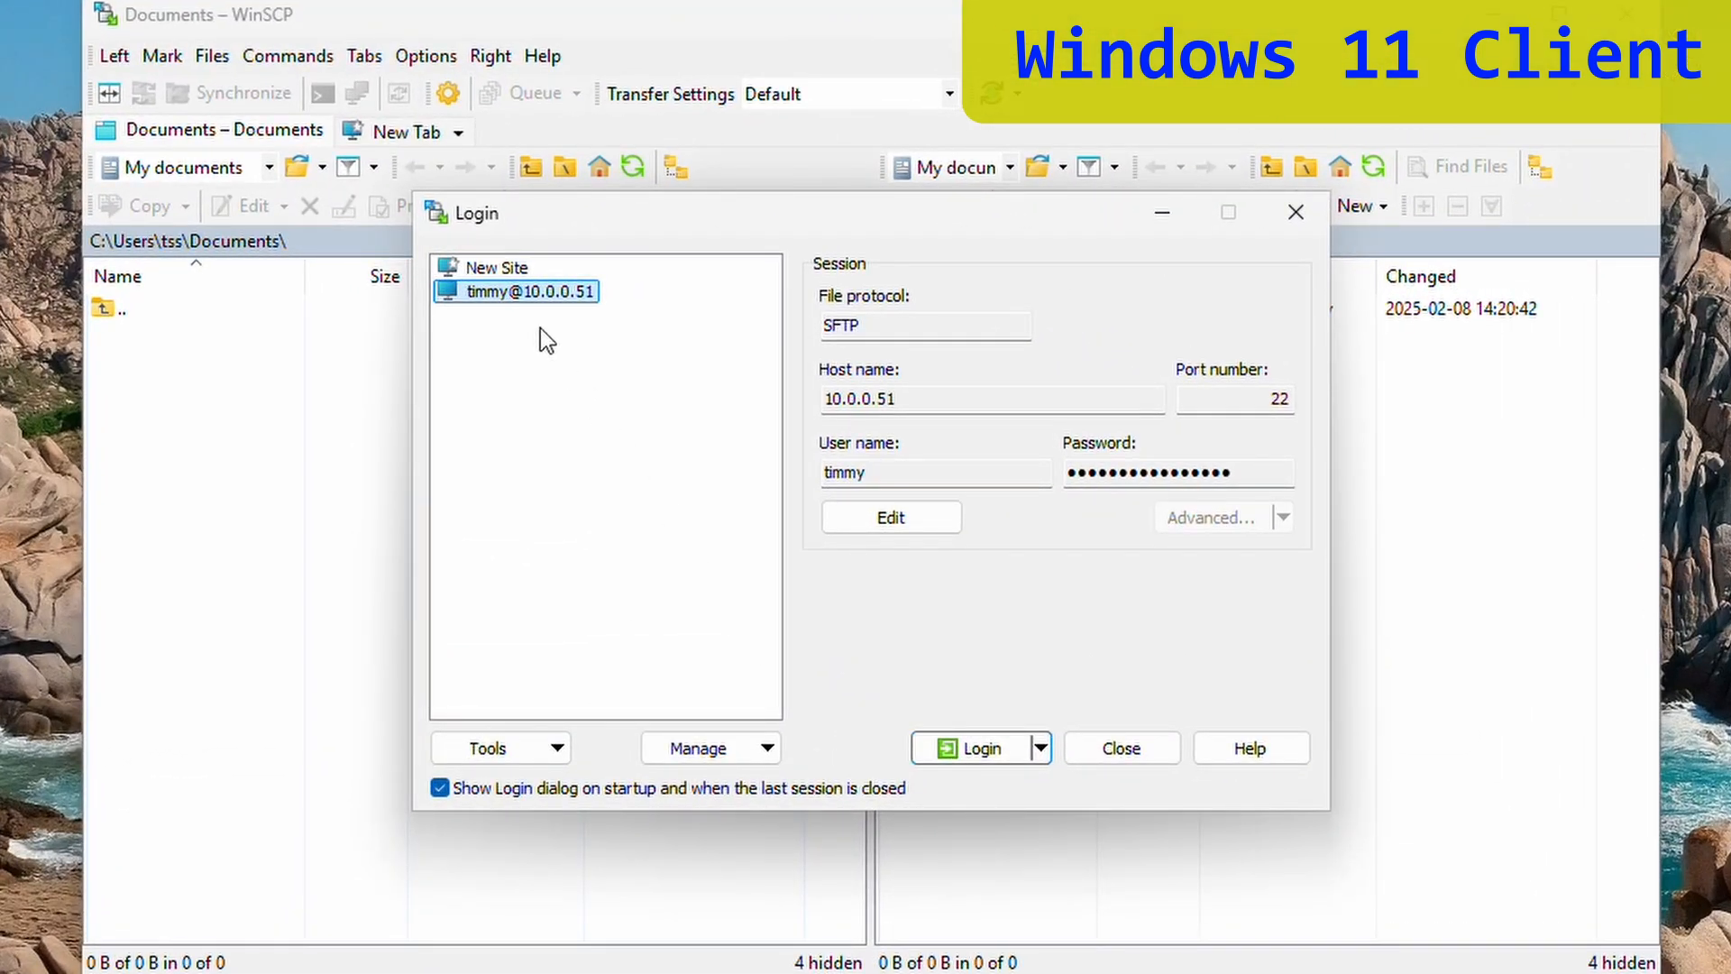
{"action": "left_click", "coordinate": [972, 753]}
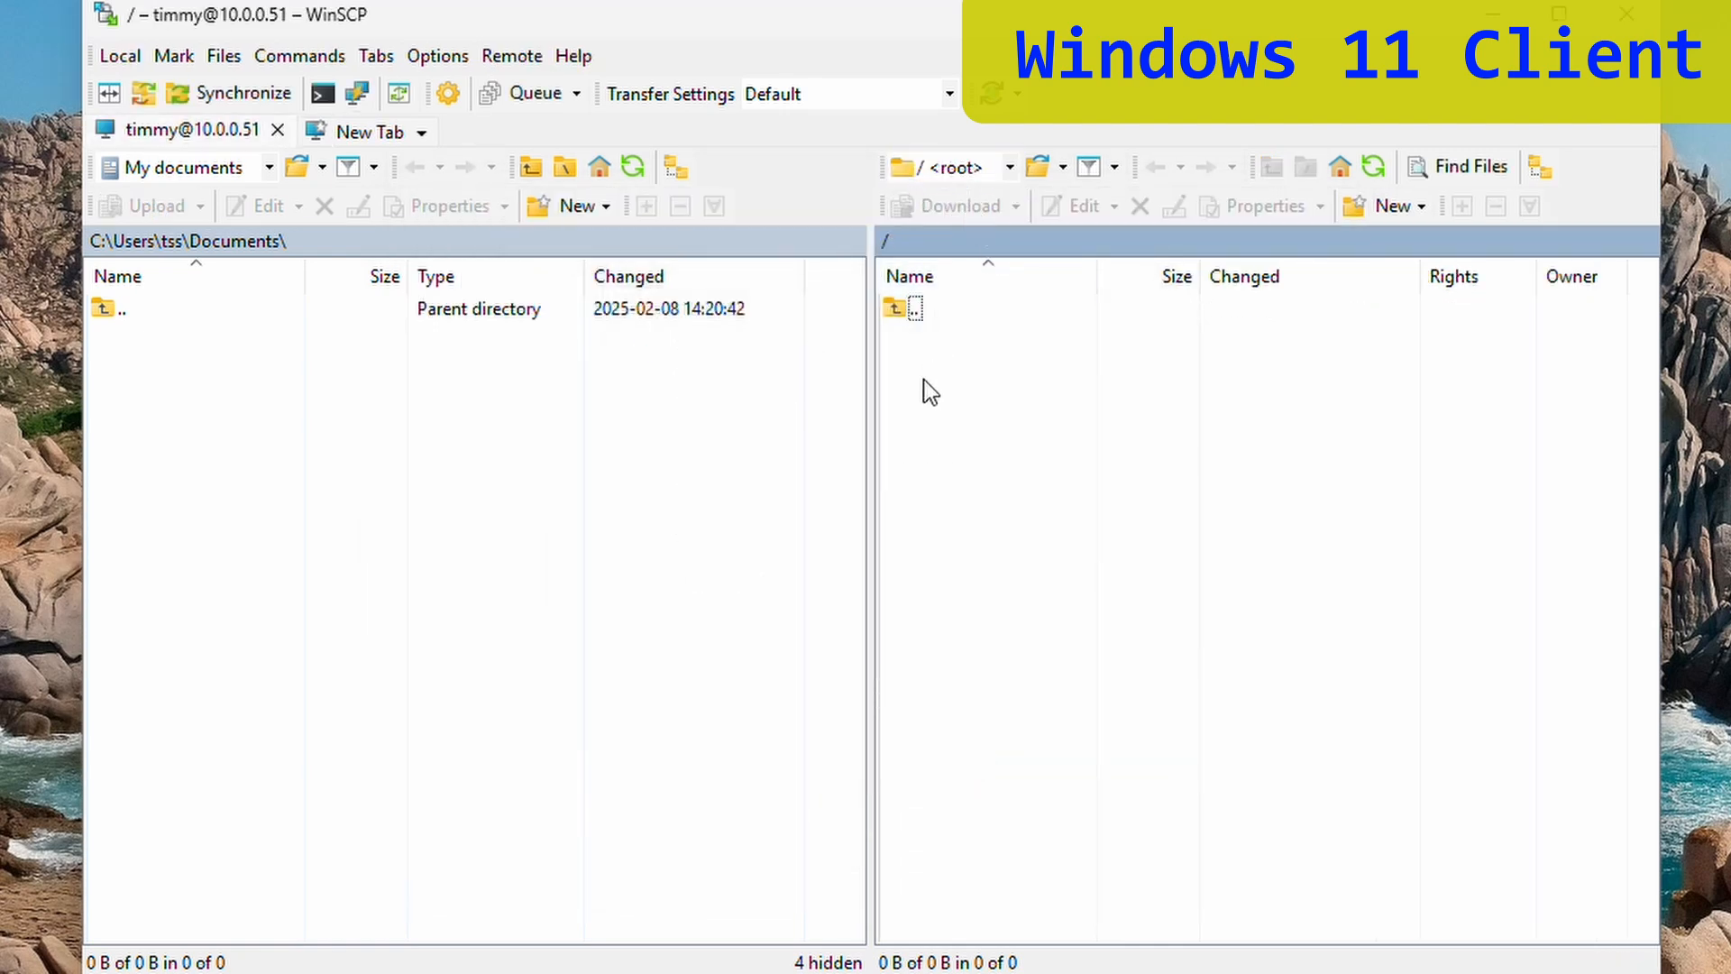
- Try going above the remote root, dismiss the permission denied error, and close WinSCP
{"action": "double_click", "coordinate": [912, 312]}
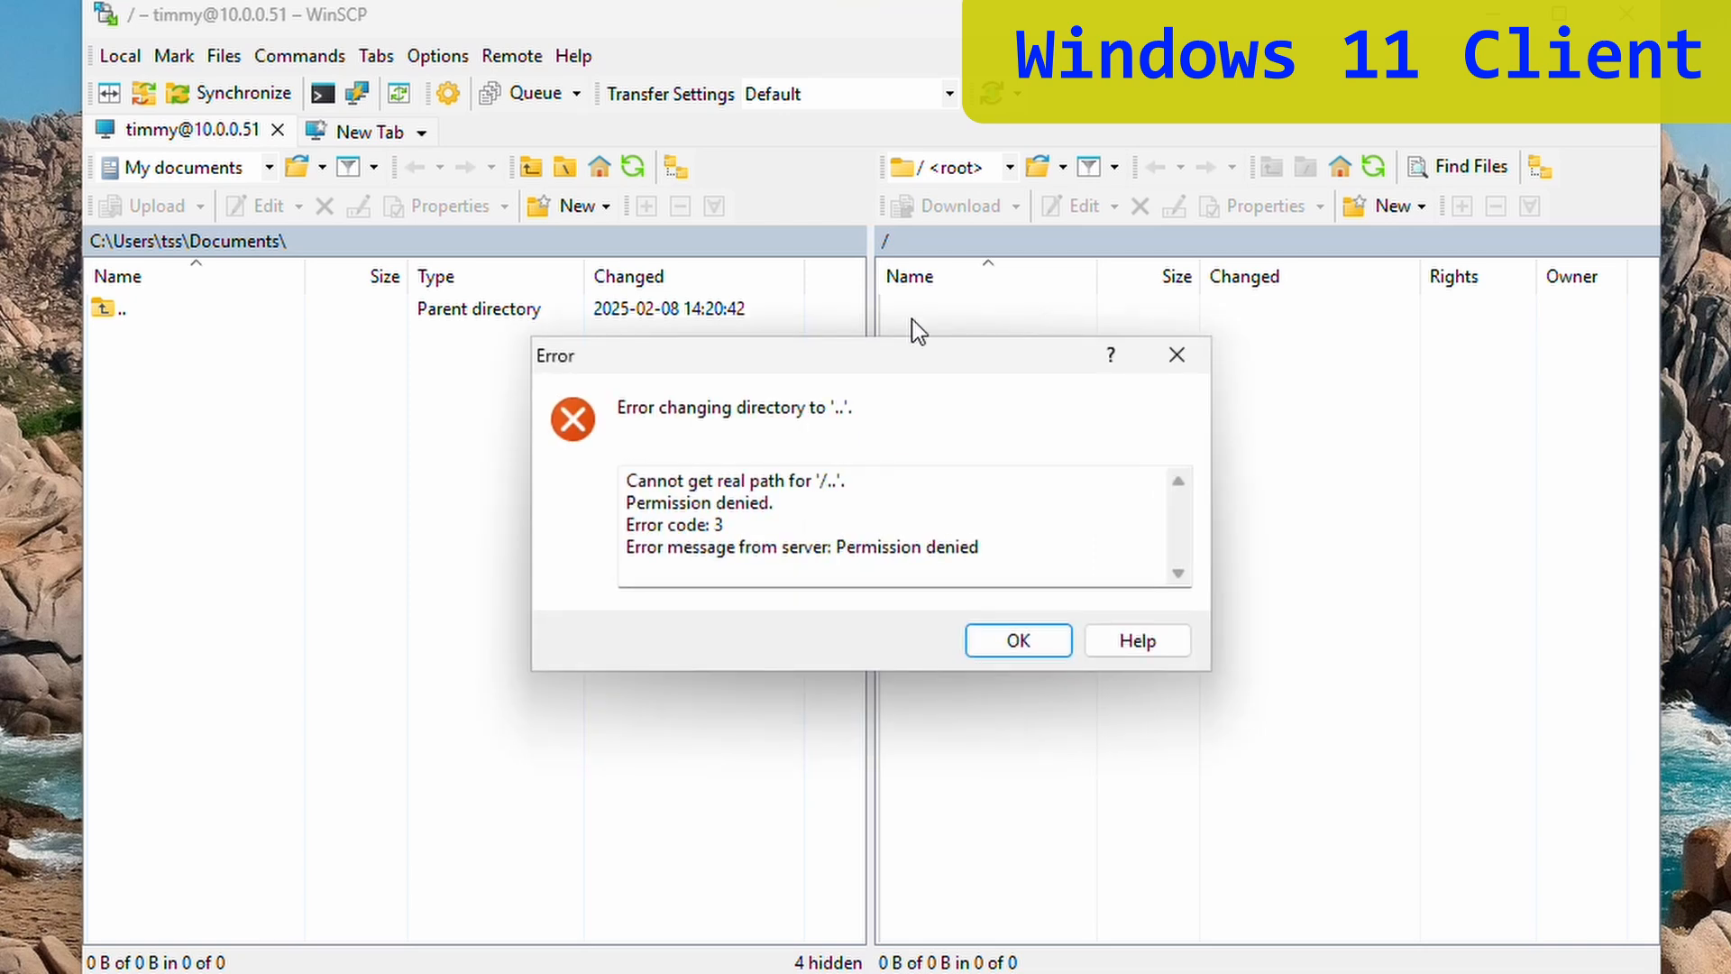
{"action": "left_click_drag", "start_coordinate": [985, 546], "coordinate": [835, 548]}
{"action": "left_click", "coordinate": [835, 548]}
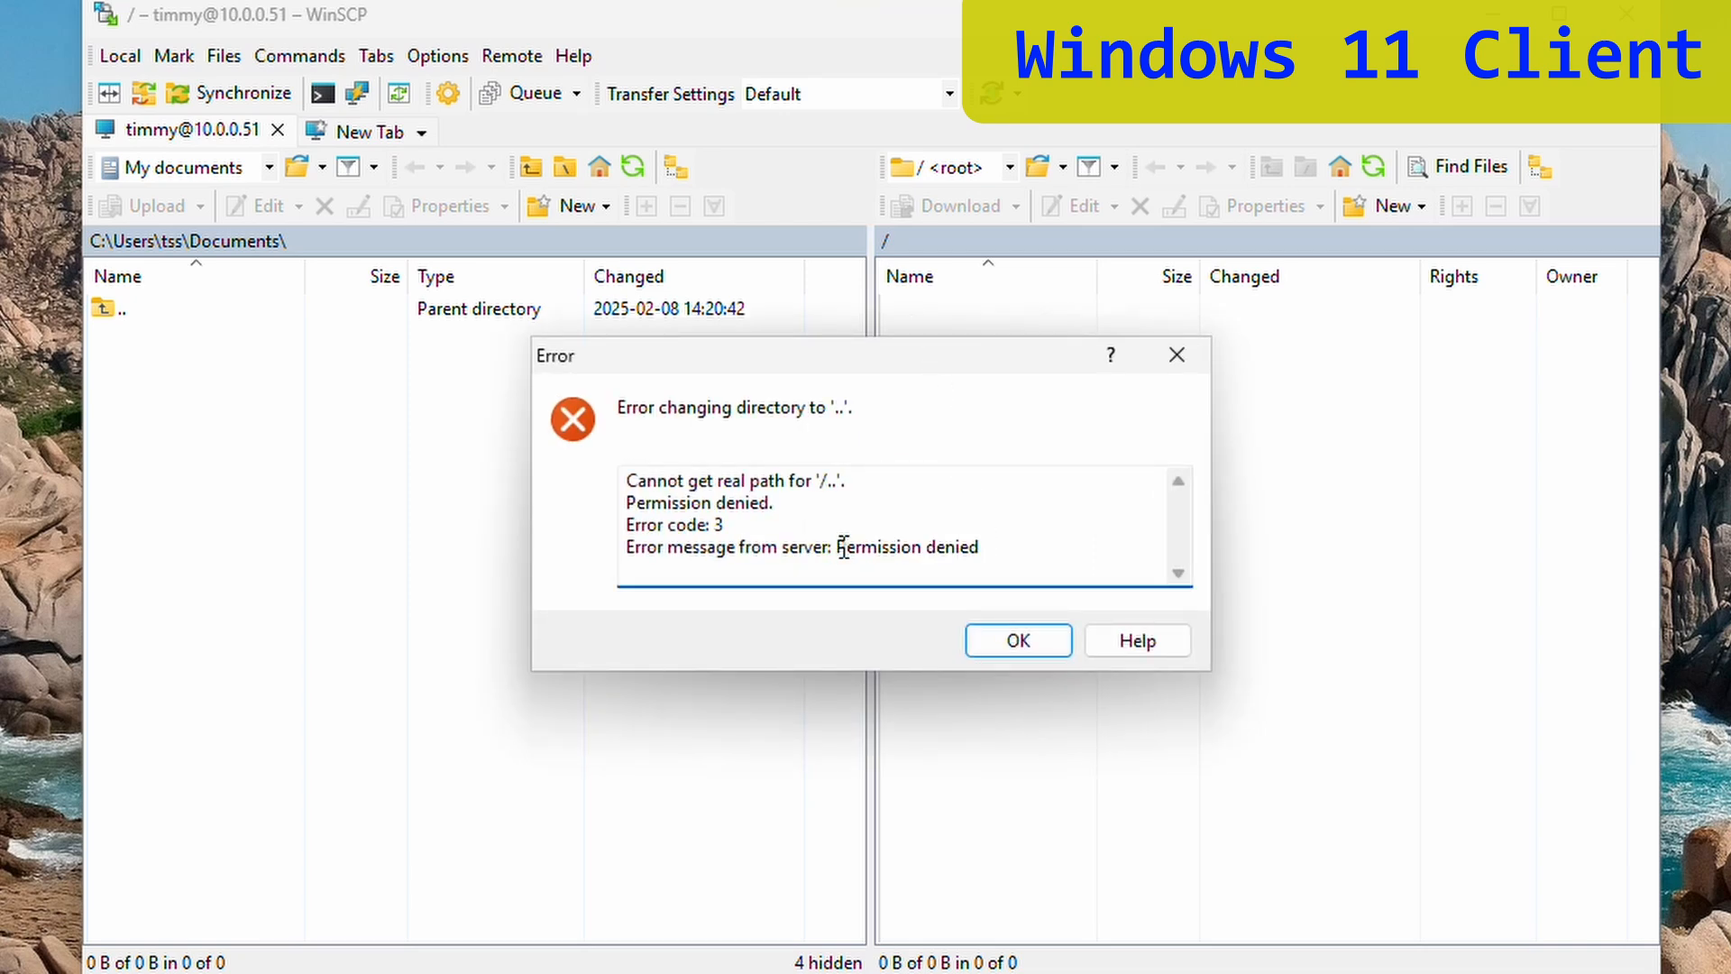
{"action": "left_click", "coordinate": [1176, 359]}
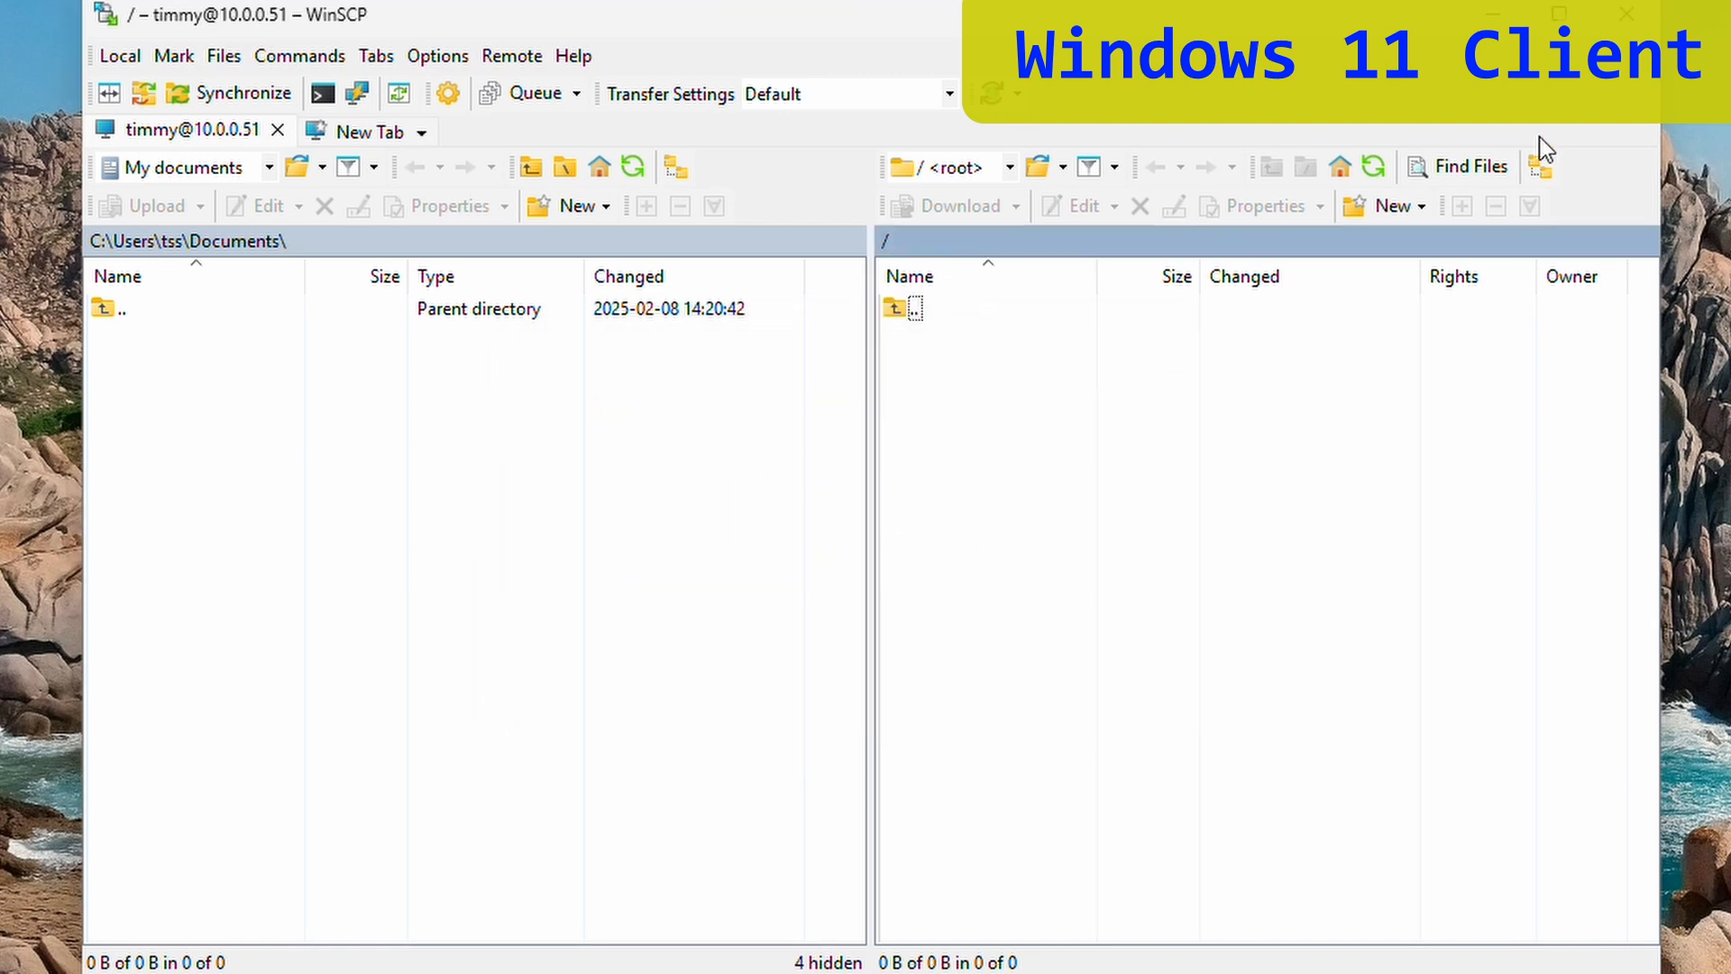
{"action": "left_click", "coordinate": [1627, 16]}
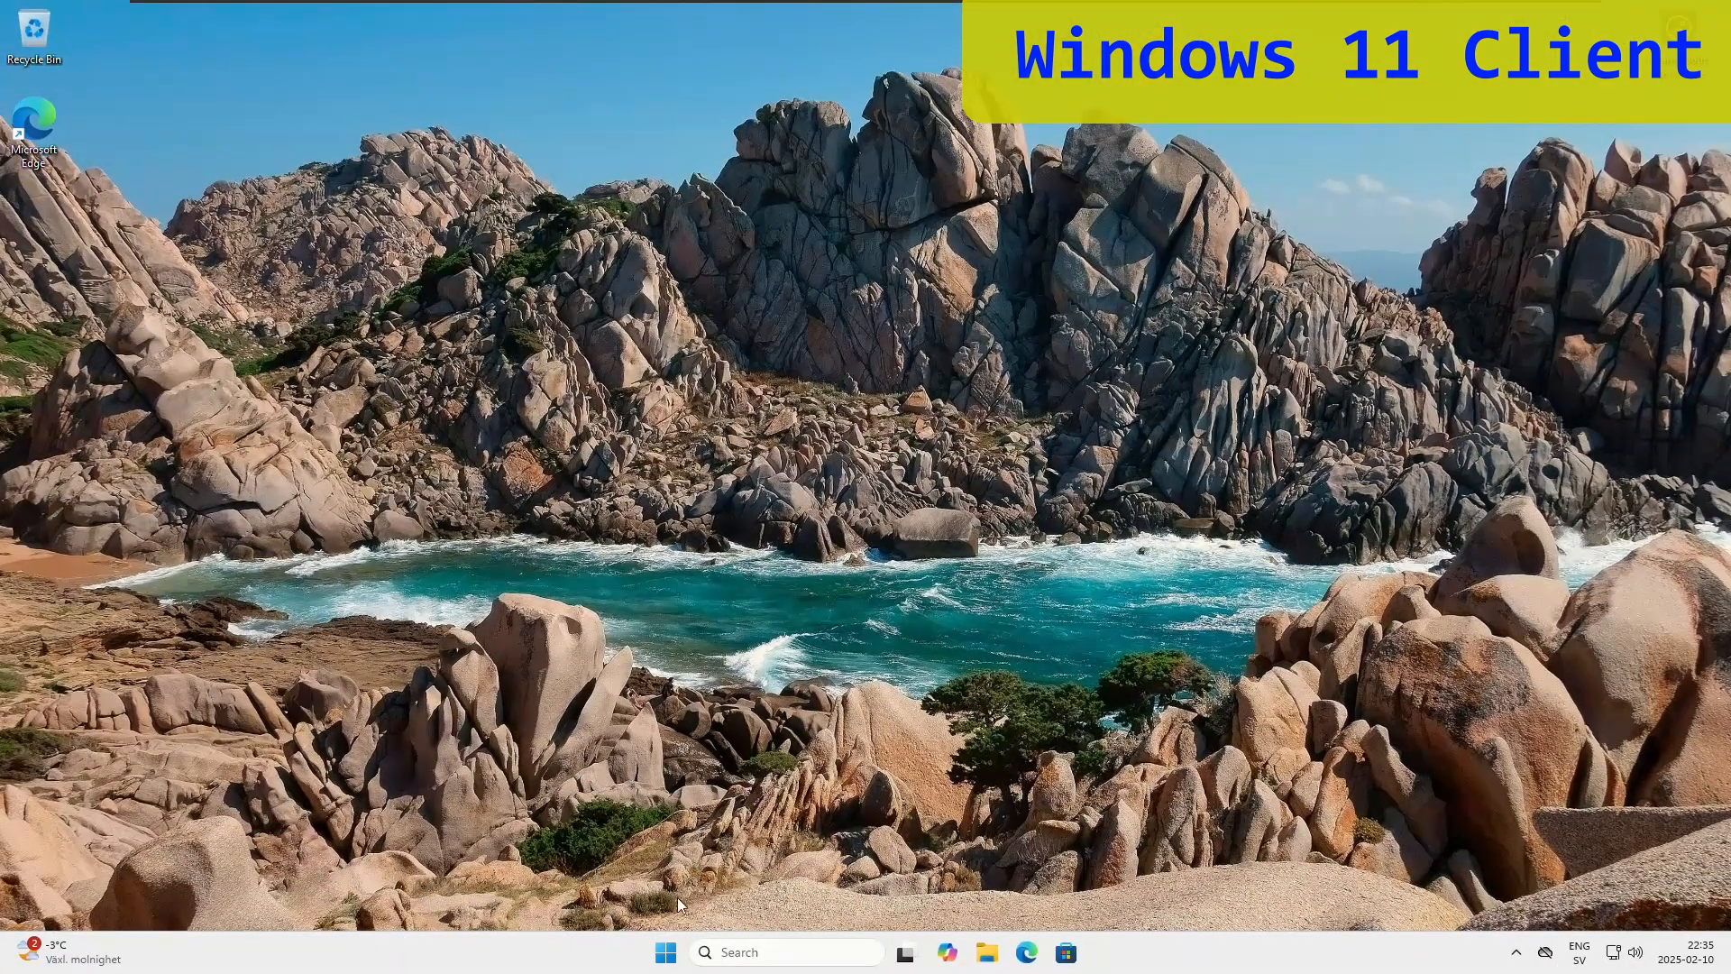
- Relaunch WinSCP and open the saved 10.0.0.51 site in PuTTY from the Login dropdown
{"action": "left_click", "coordinate": [666, 953]}
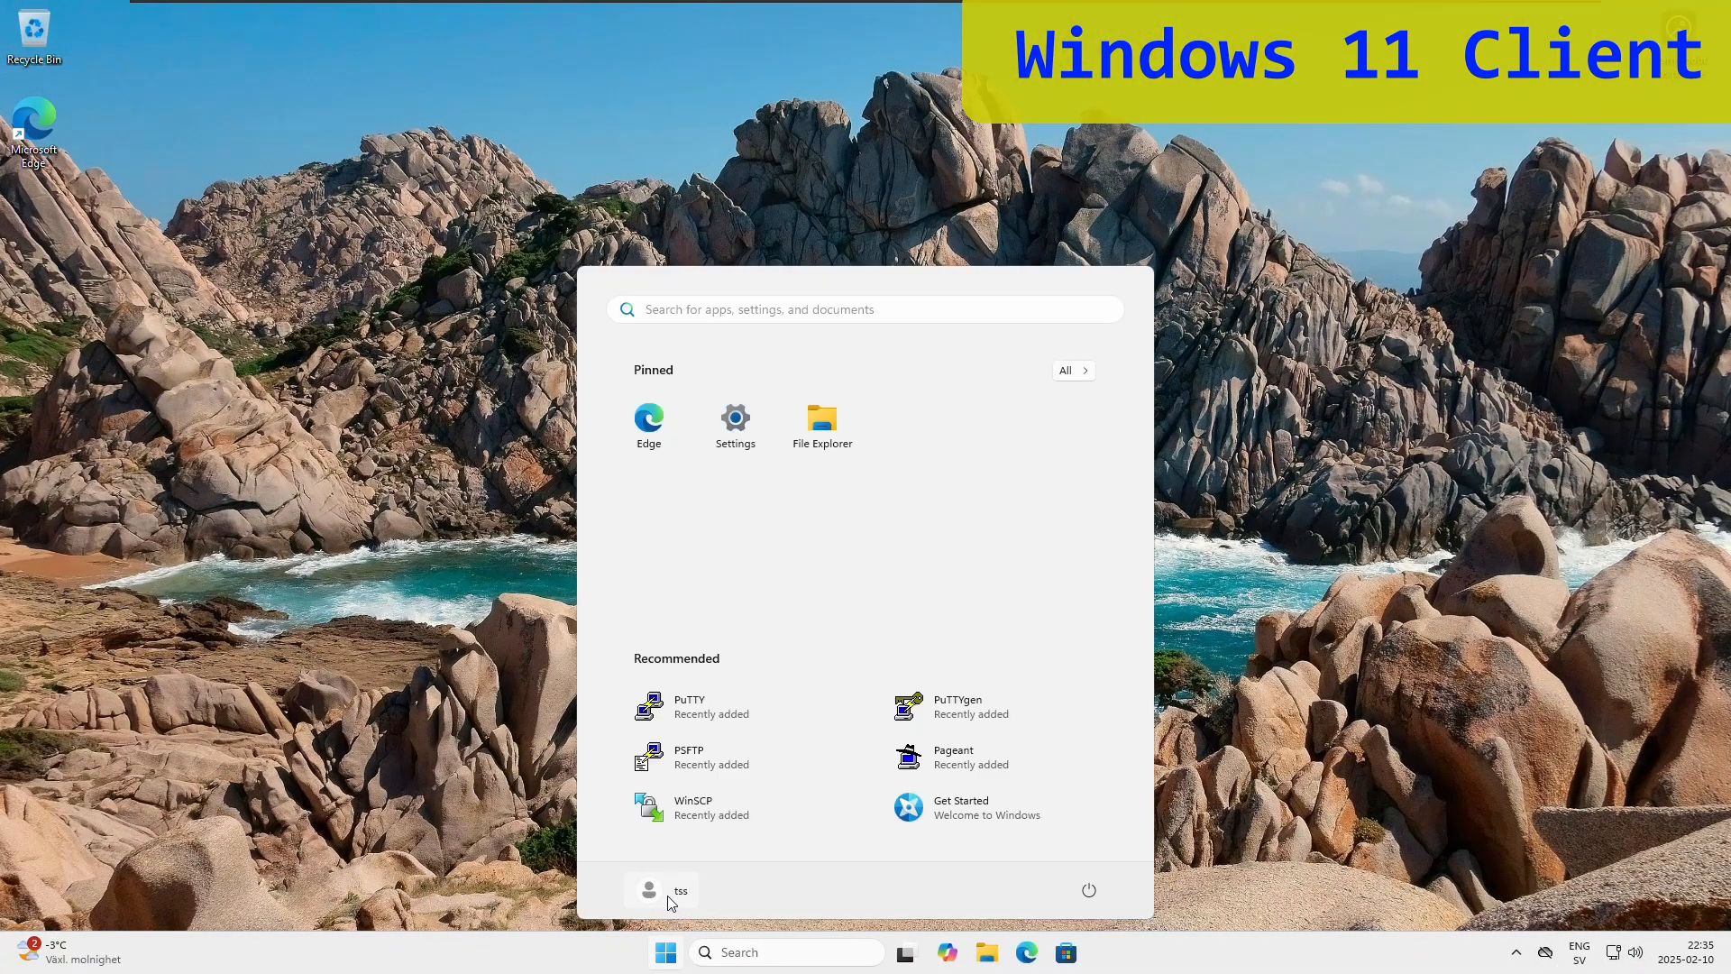
{"action": "left_click", "coordinate": [722, 811]}
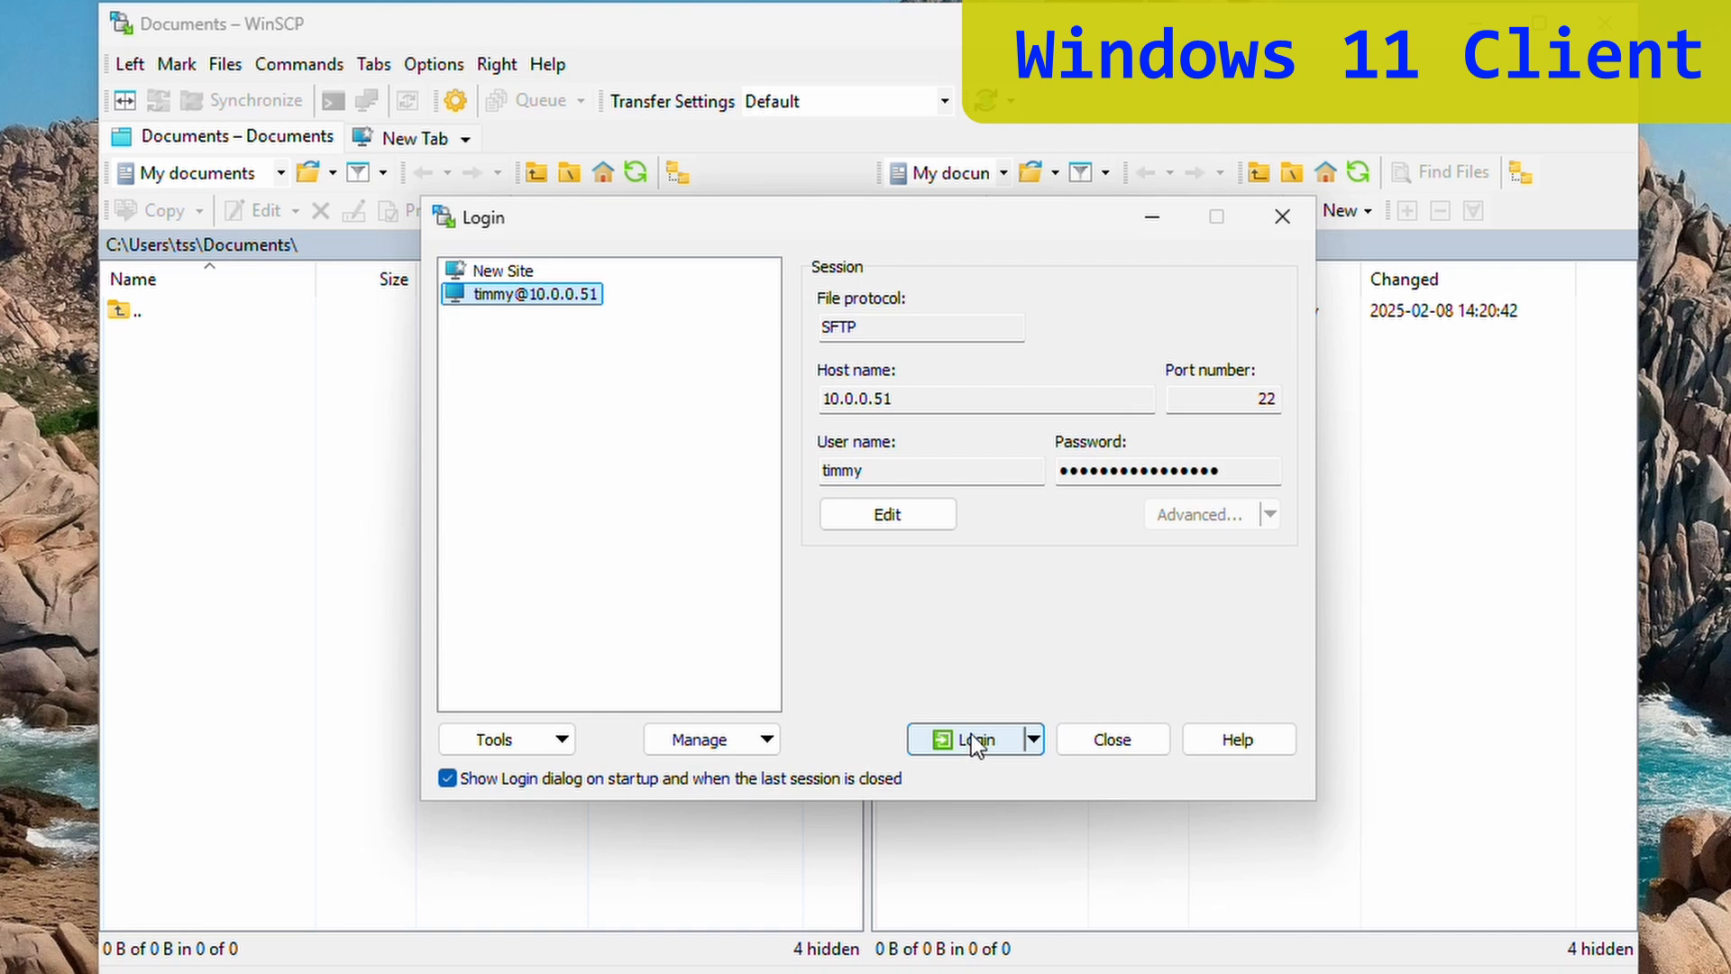
{"action": "double_click", "coordinate": [1271, 403]}
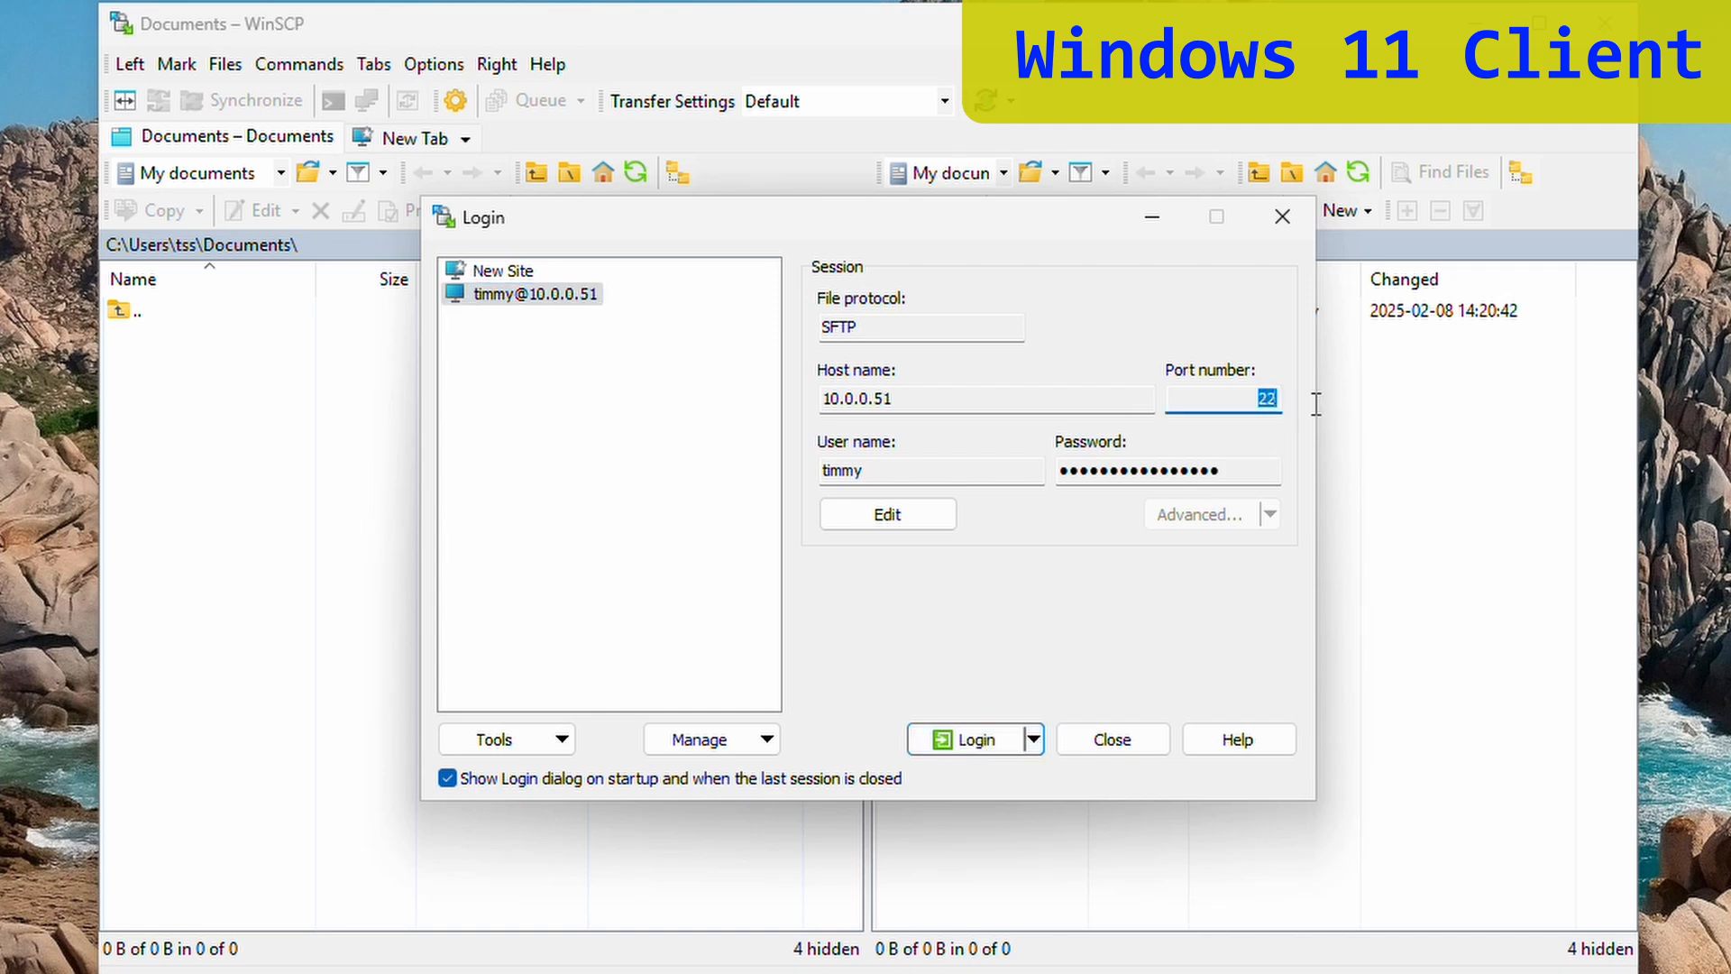
{"action": "left_click", "coordinate": [1035, 738]}
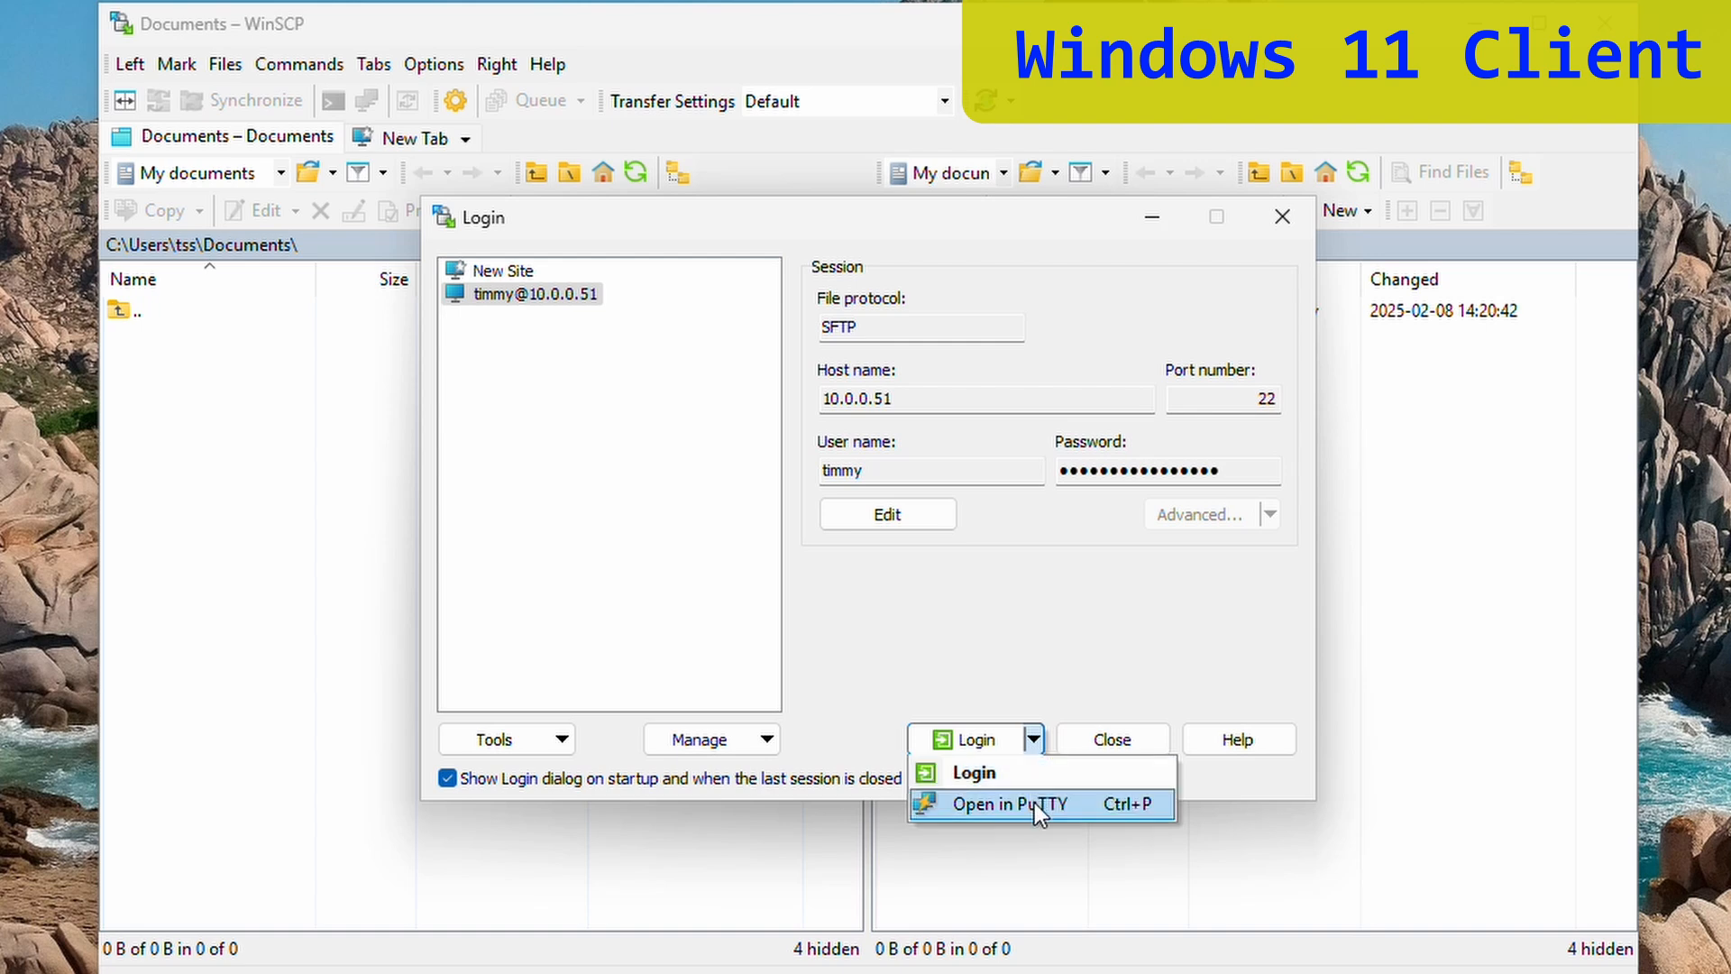
{"action": "left_click", "coordinate": [1037, 804]}
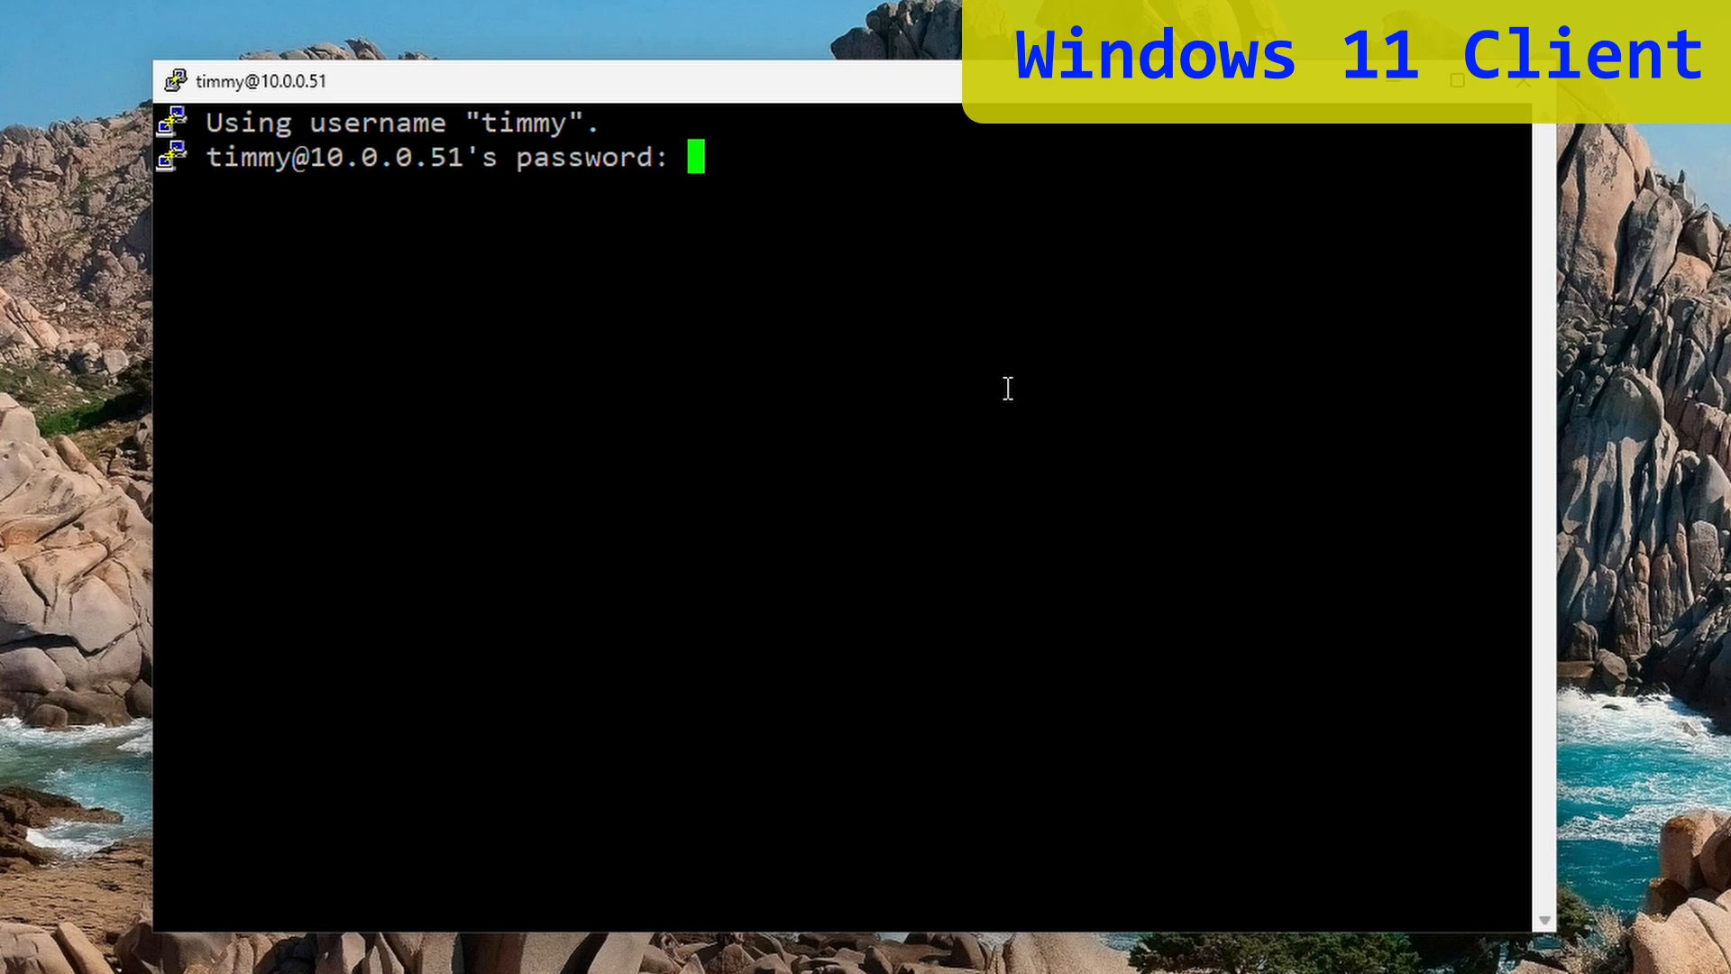
- Log in, list c:\sftproot with dir, then move up with cd.. and list c:\
{"action": "key", "text": "Return"}
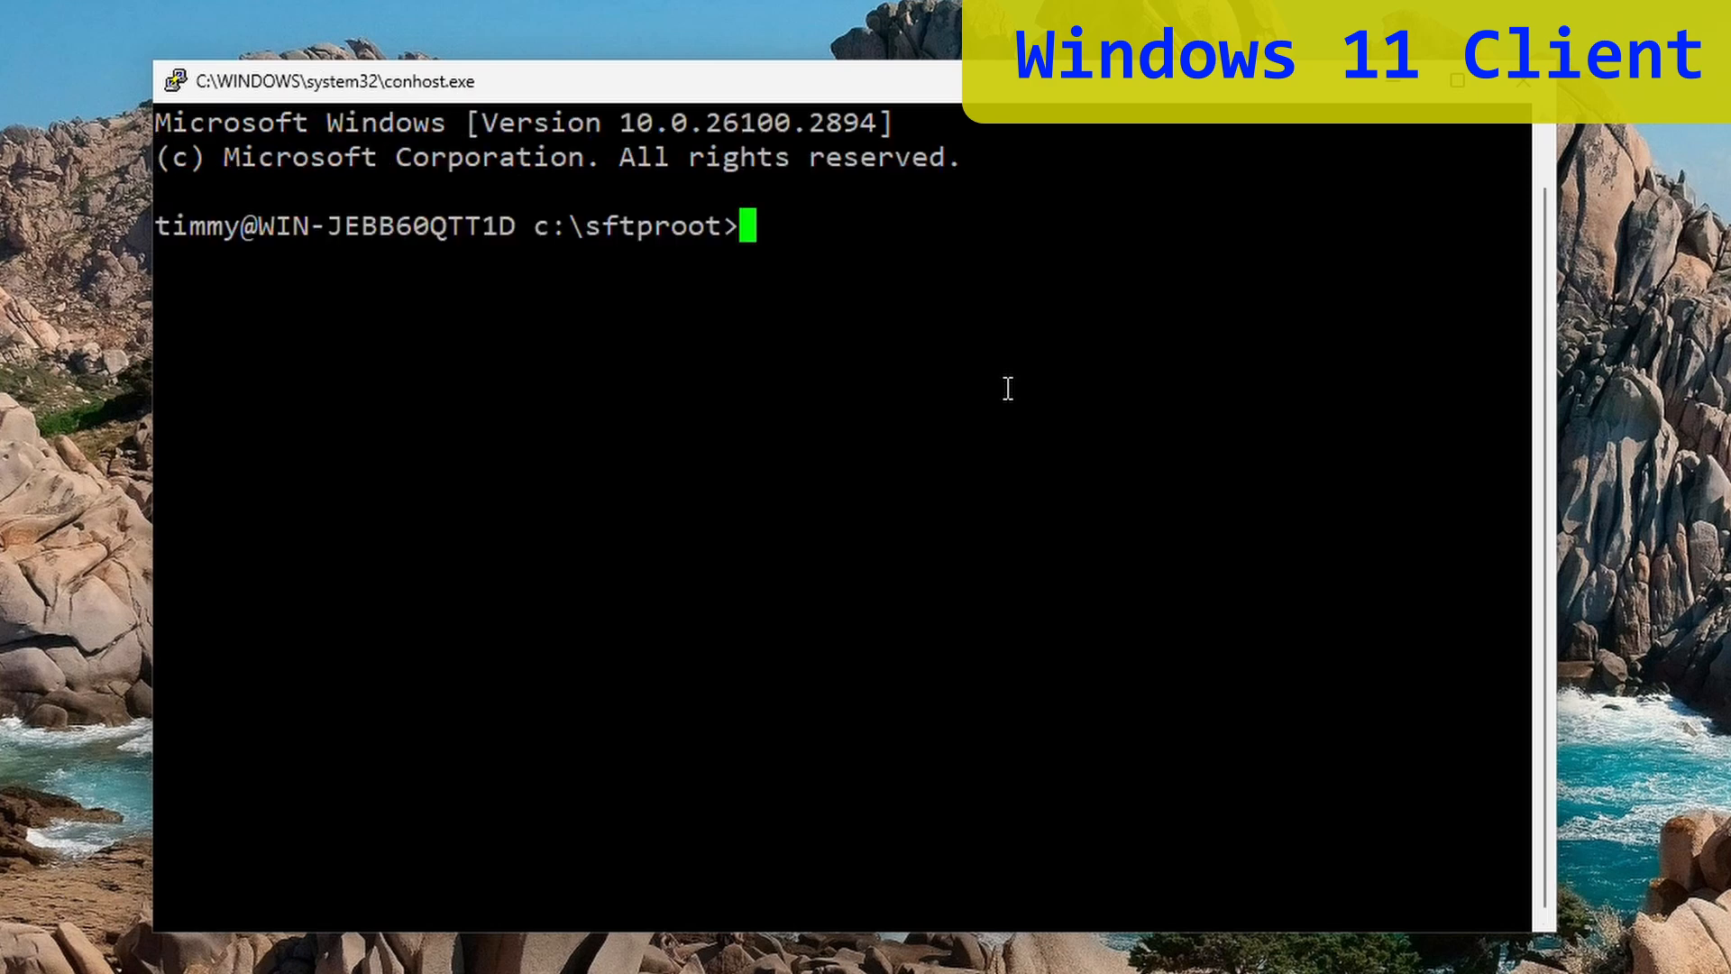
{"action": "type", "text": "dir"}
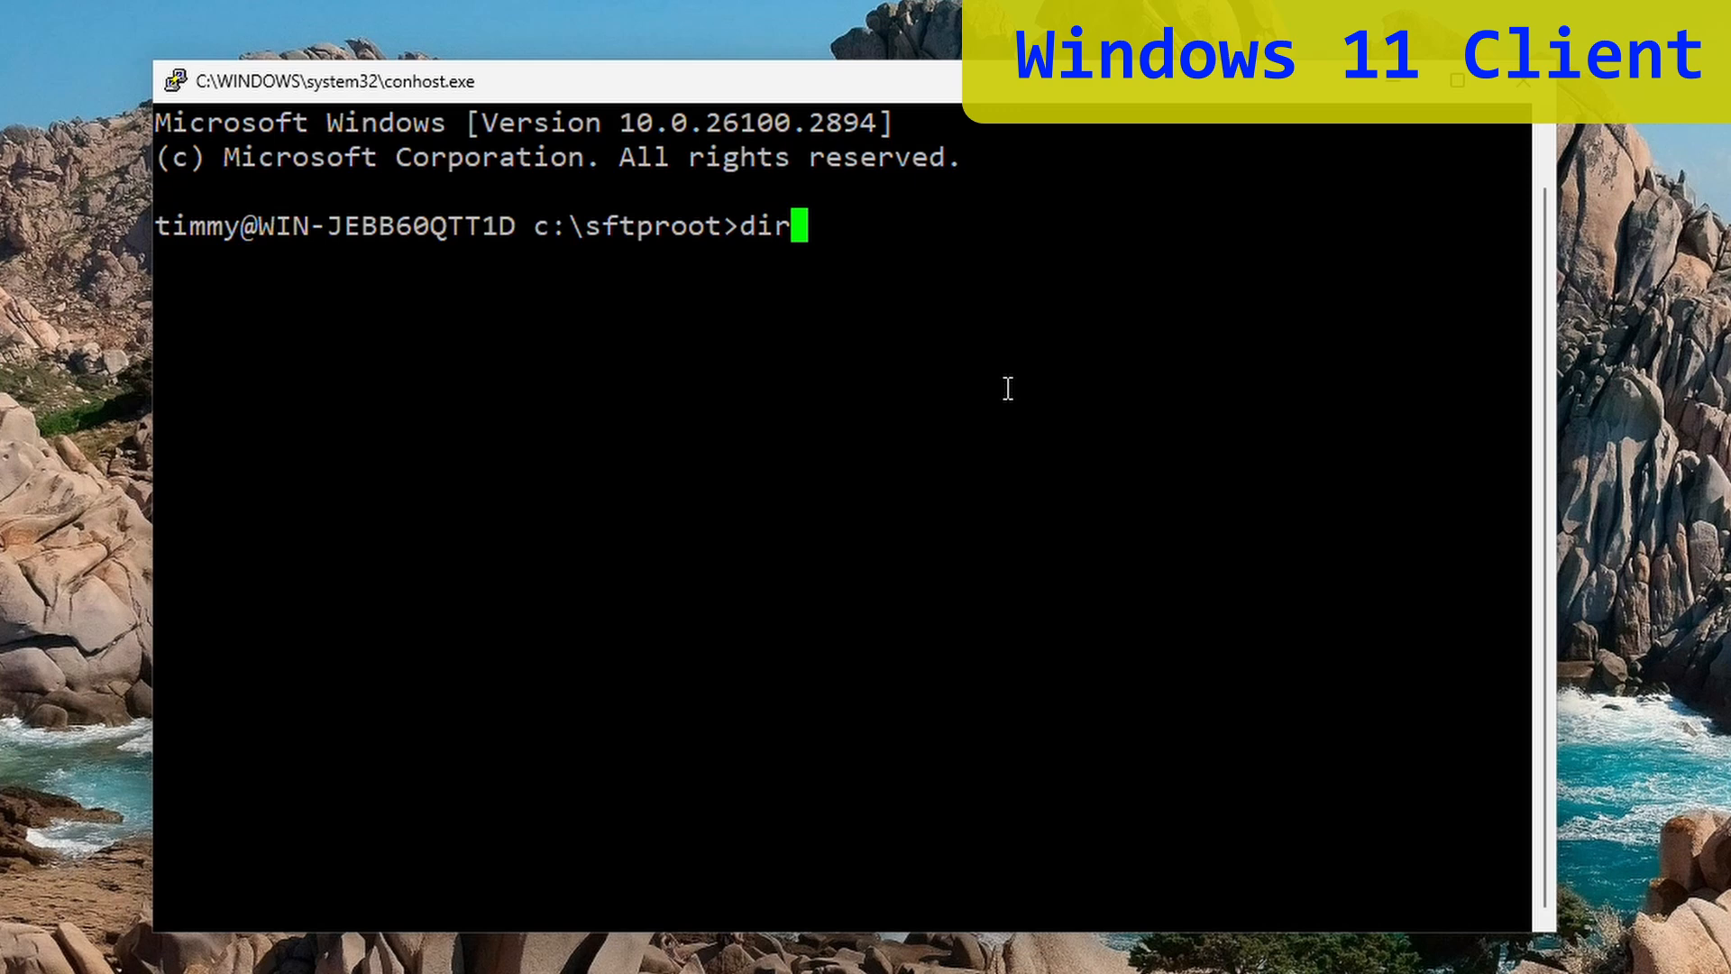
{"action": "key", "text": "Return"}
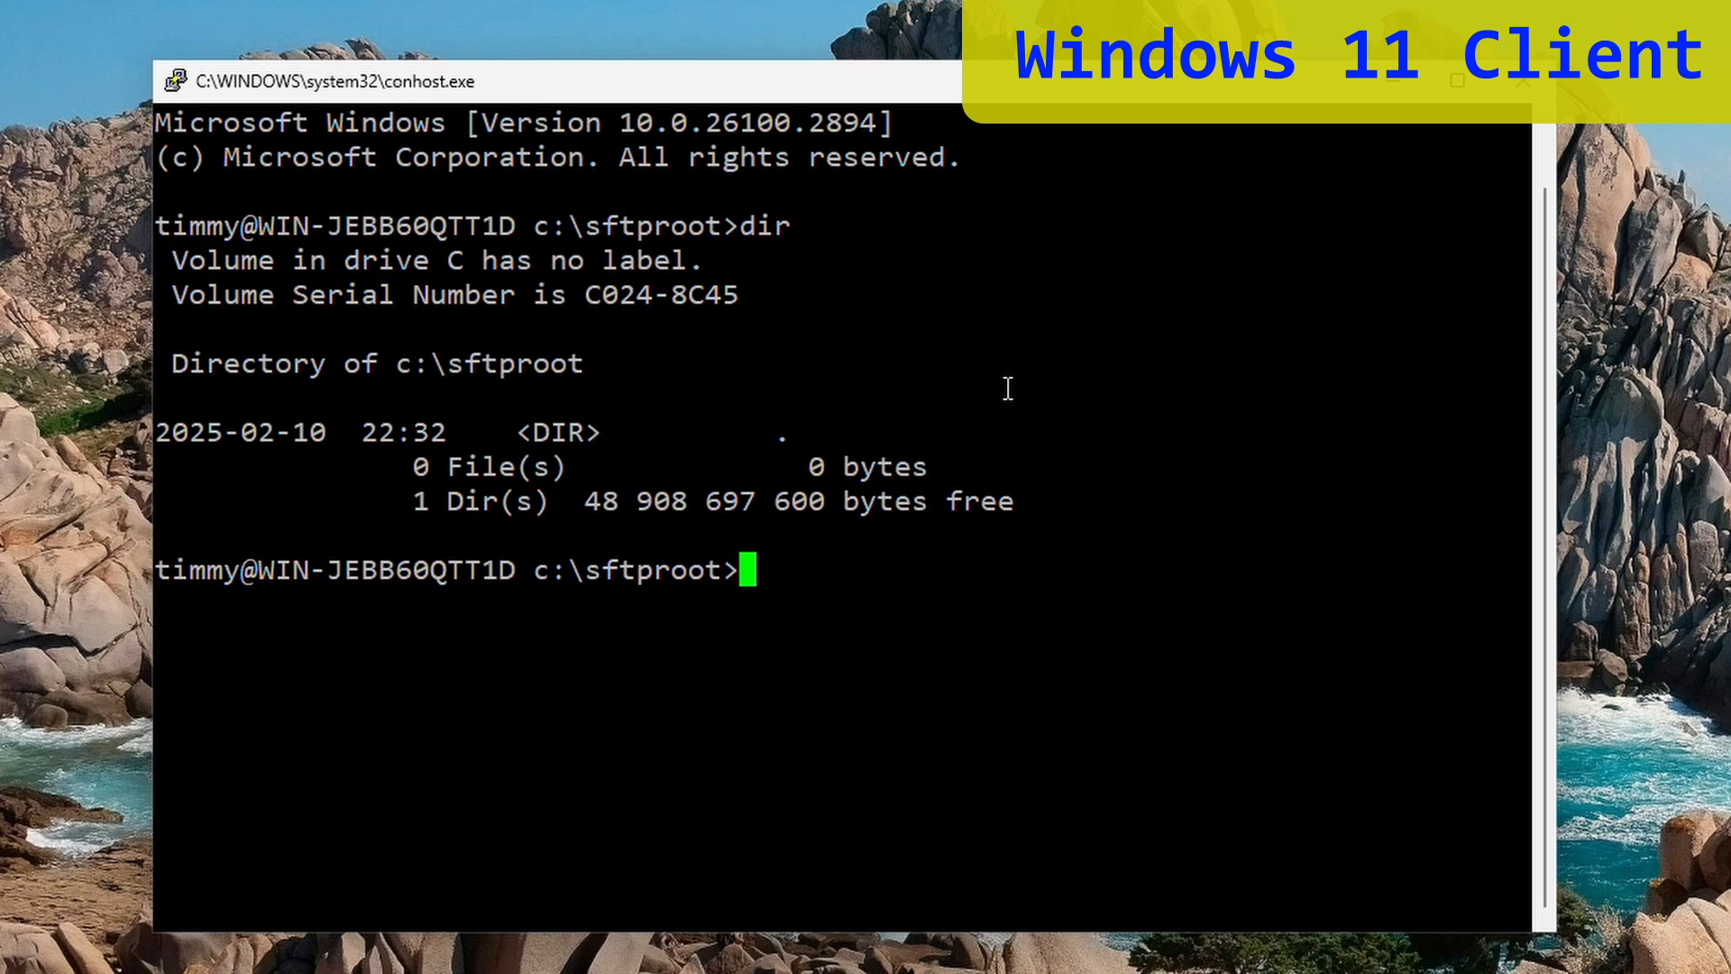
{"action": "type", "text": "cd.."}
{"action": "key", "text": "Return"}
{"action": "type", "text": "dir"}
{"action": "key", "text": "Return"}
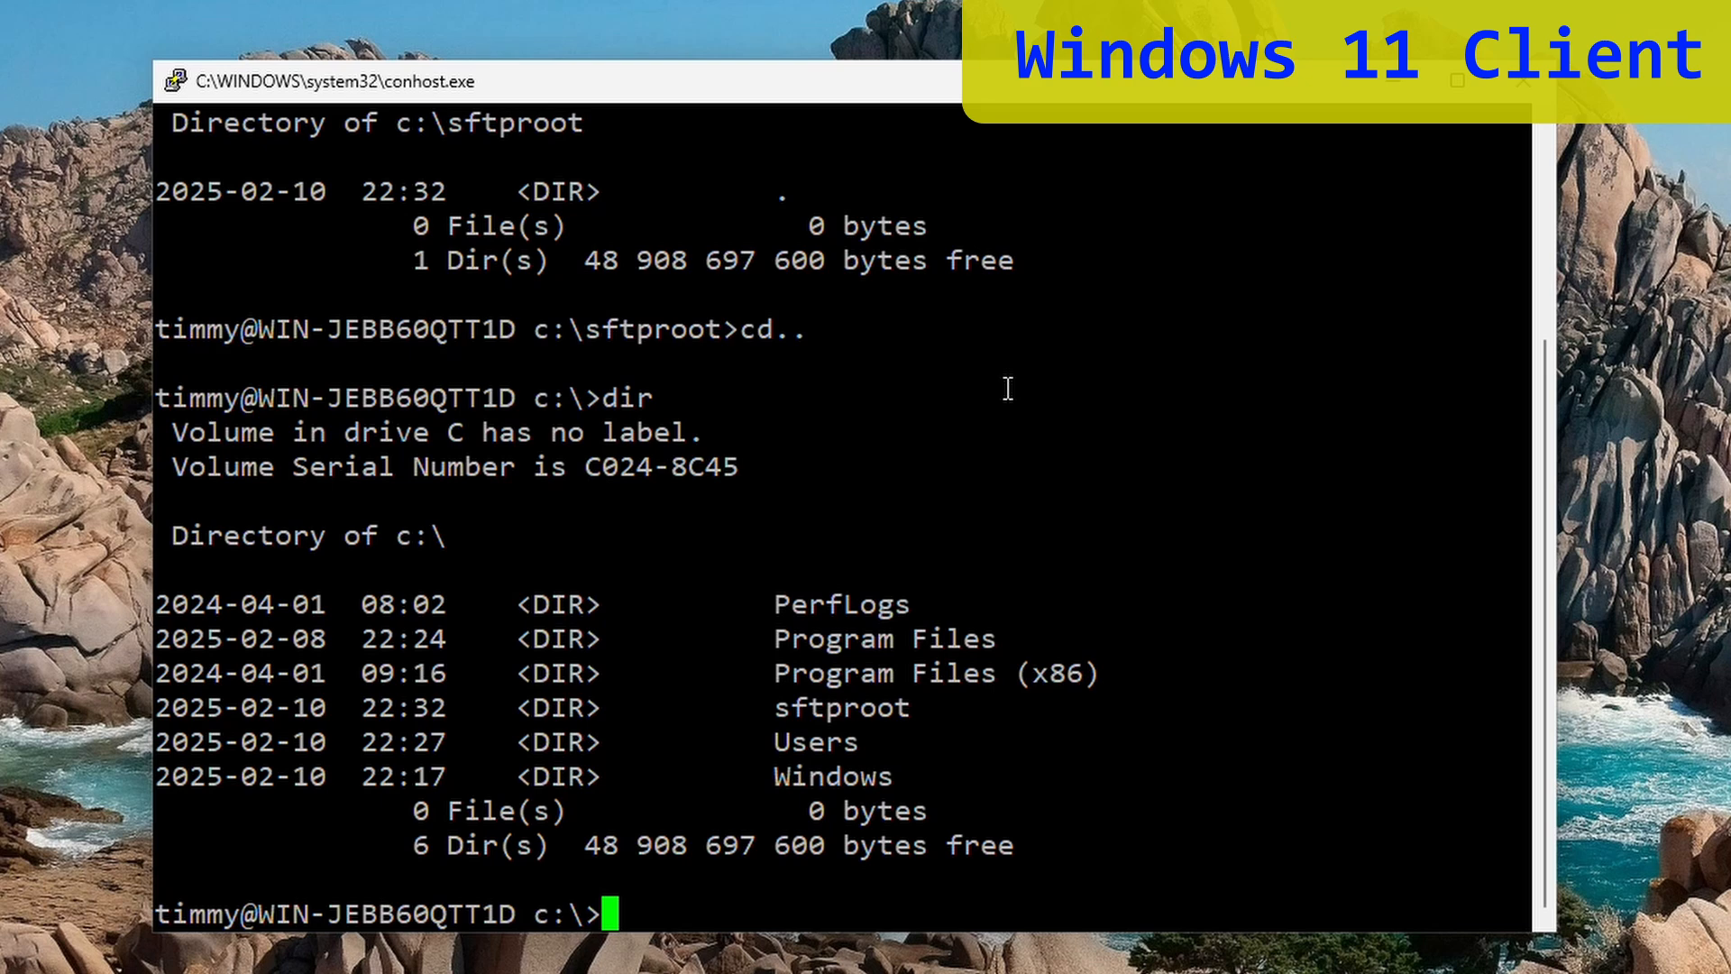
- Create folder lol on C:, confirm it with dir, remove it with rmdir, and exit the session
{"action": "type", "text": "mkdir "}
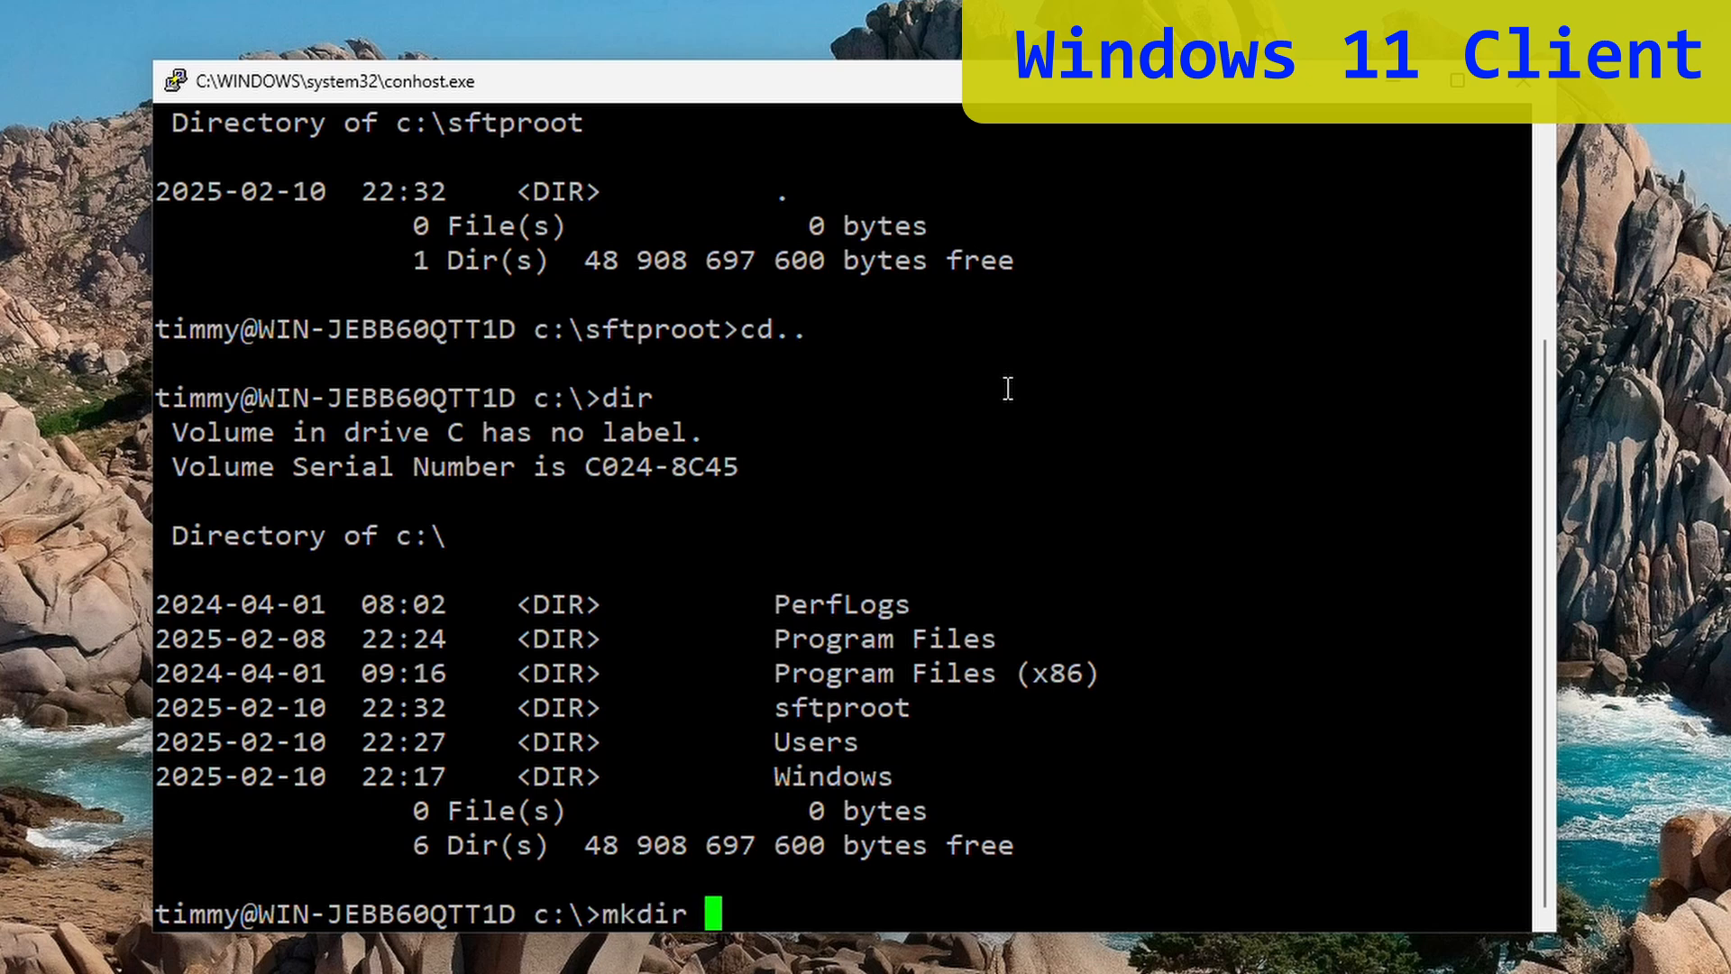
{"action": "type", "text": "lol"}
{"action": "key", "text": "Return"}
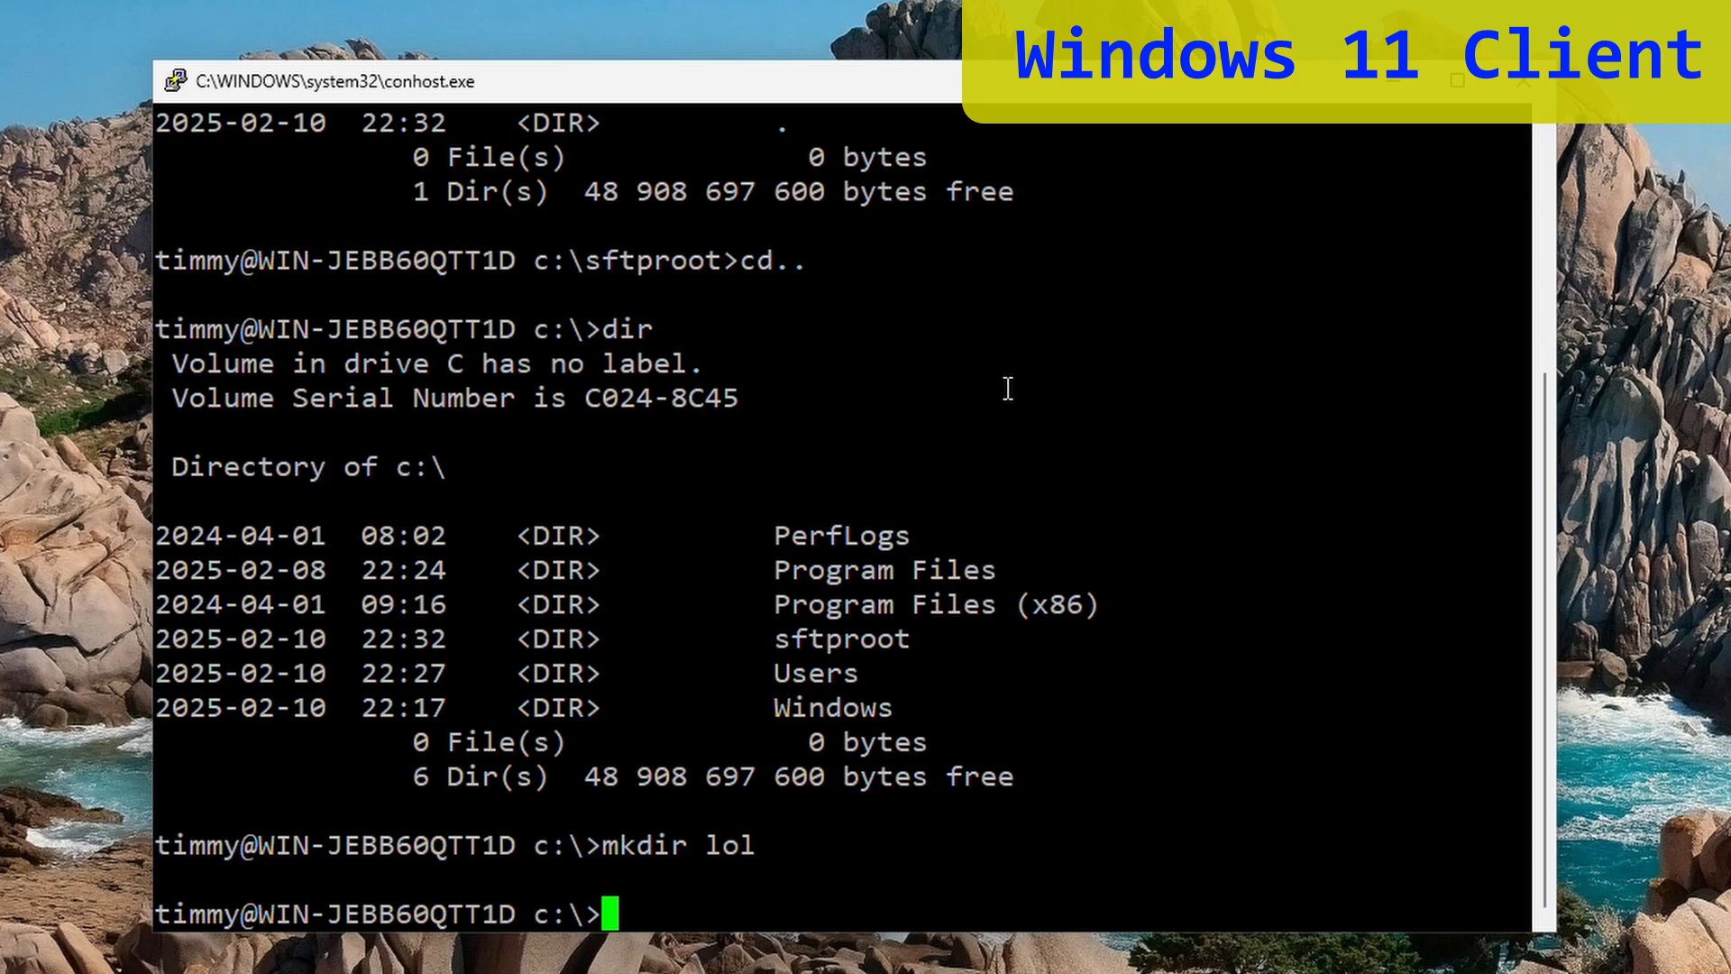
{"action": "type", "text": "dir"}
{"action": "key", "text": "Return"}
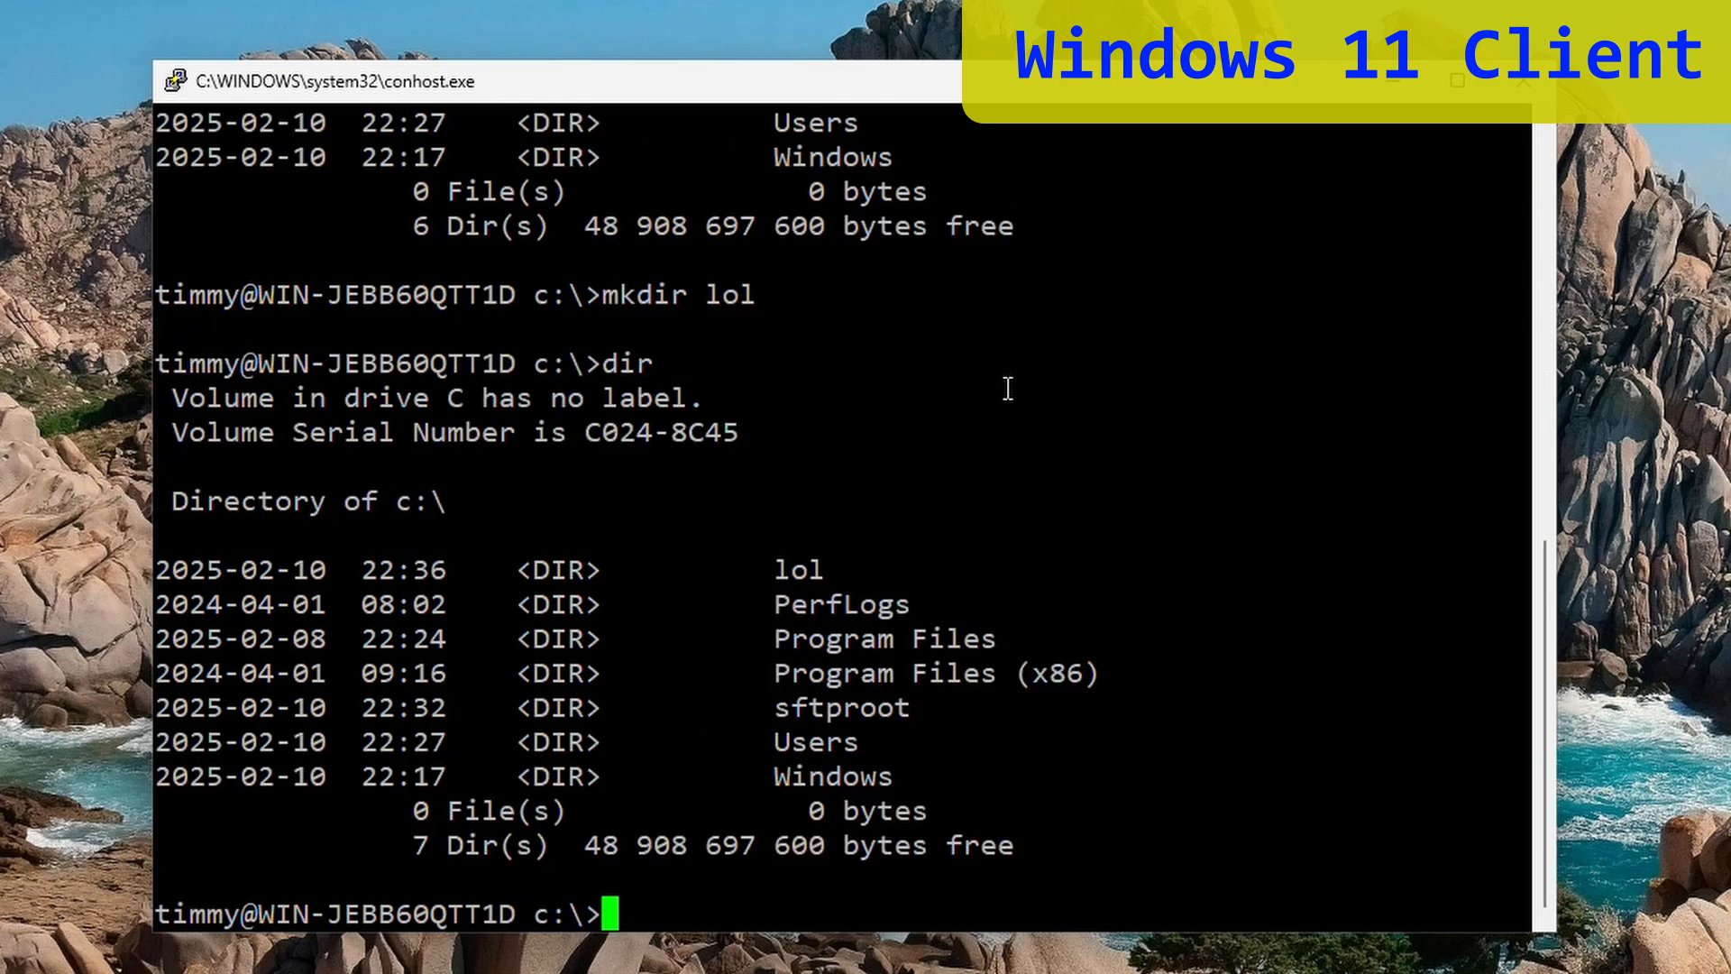
{"action": "type", "text": "rmdir lol"}
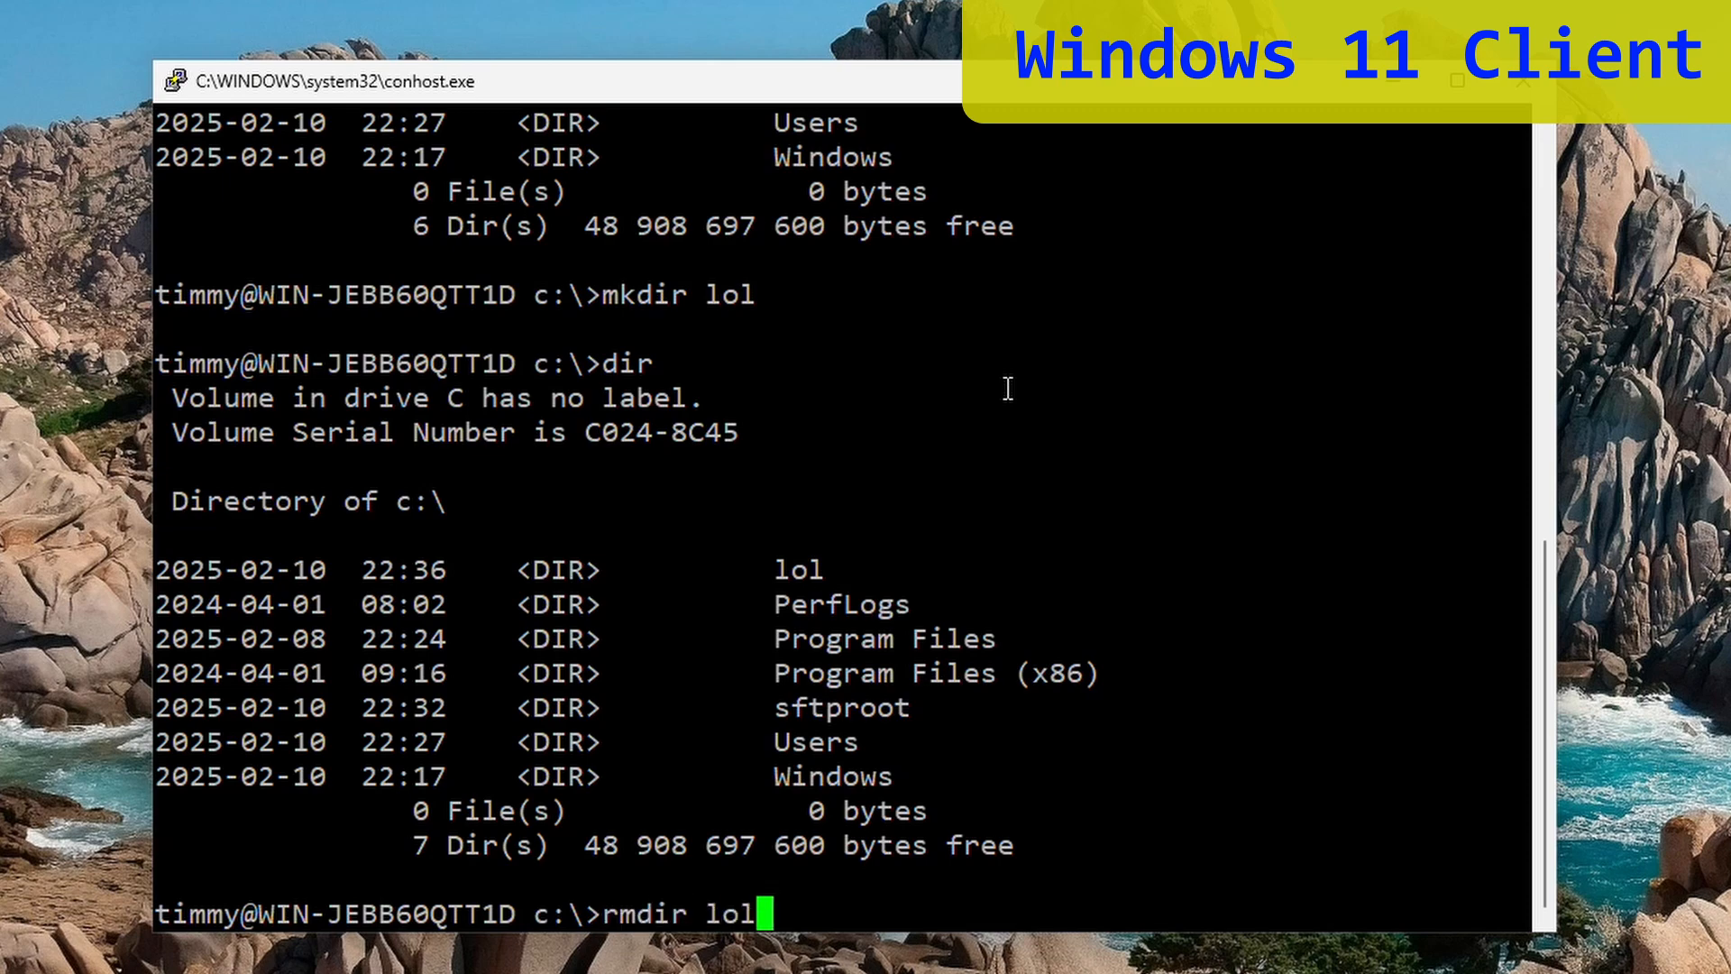
{"action": "key", "text": "Return"}
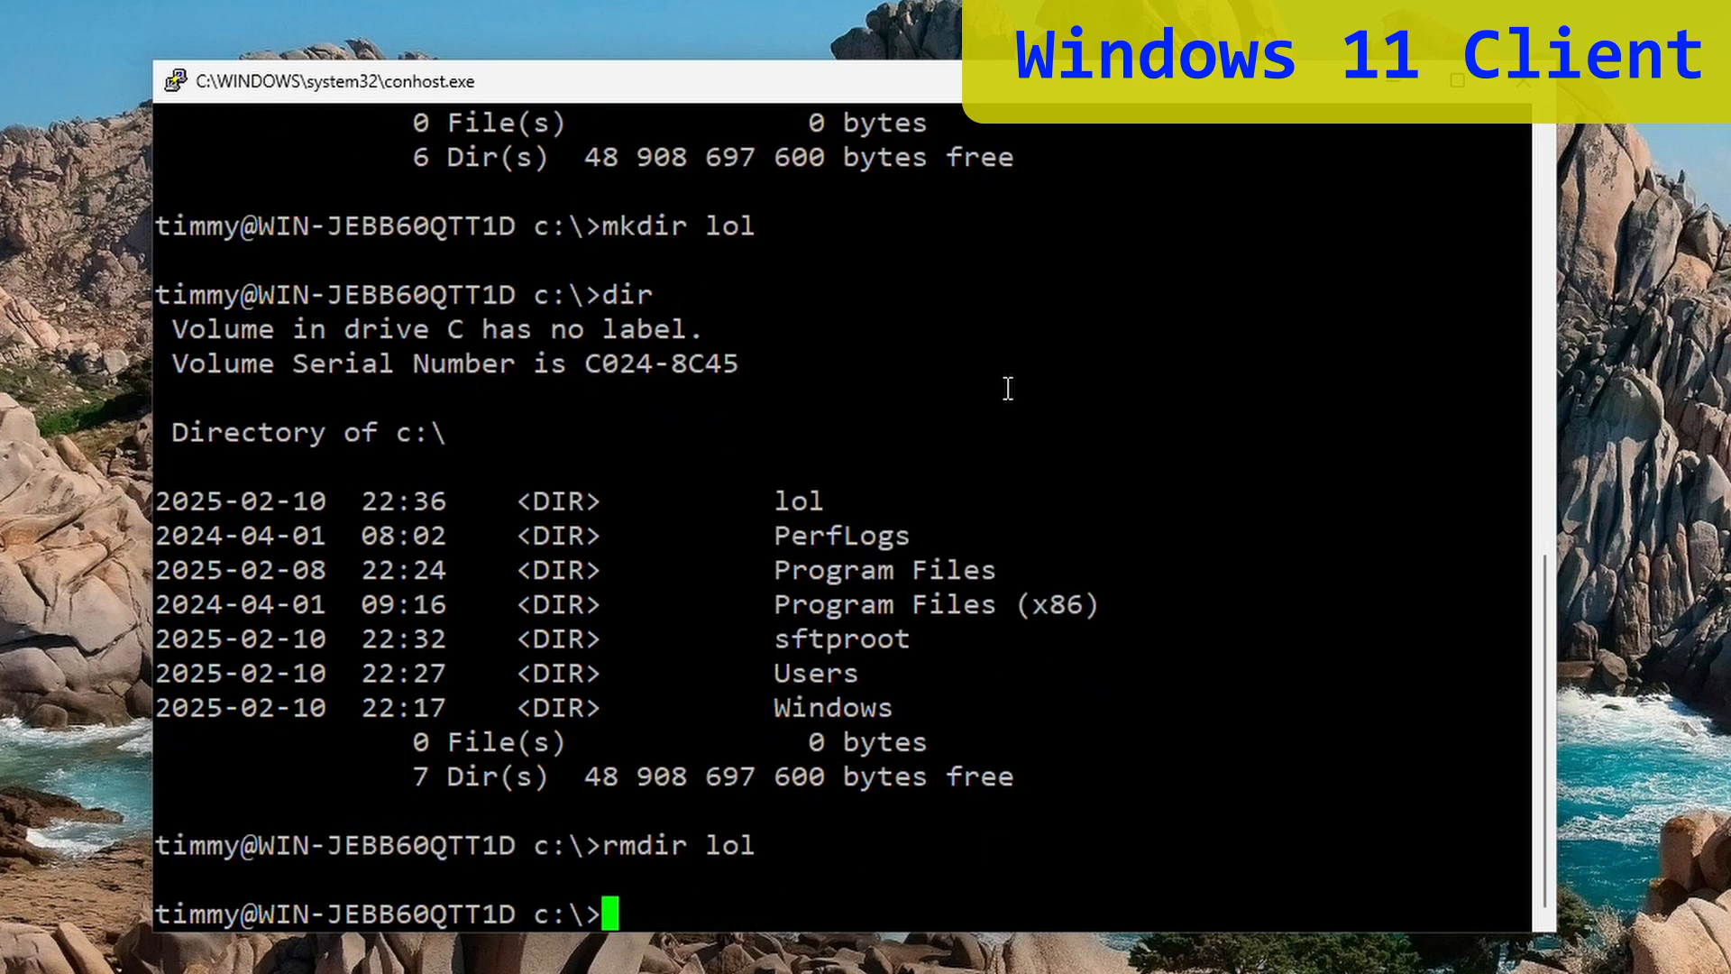
{"action": "type", "text": "exit"}
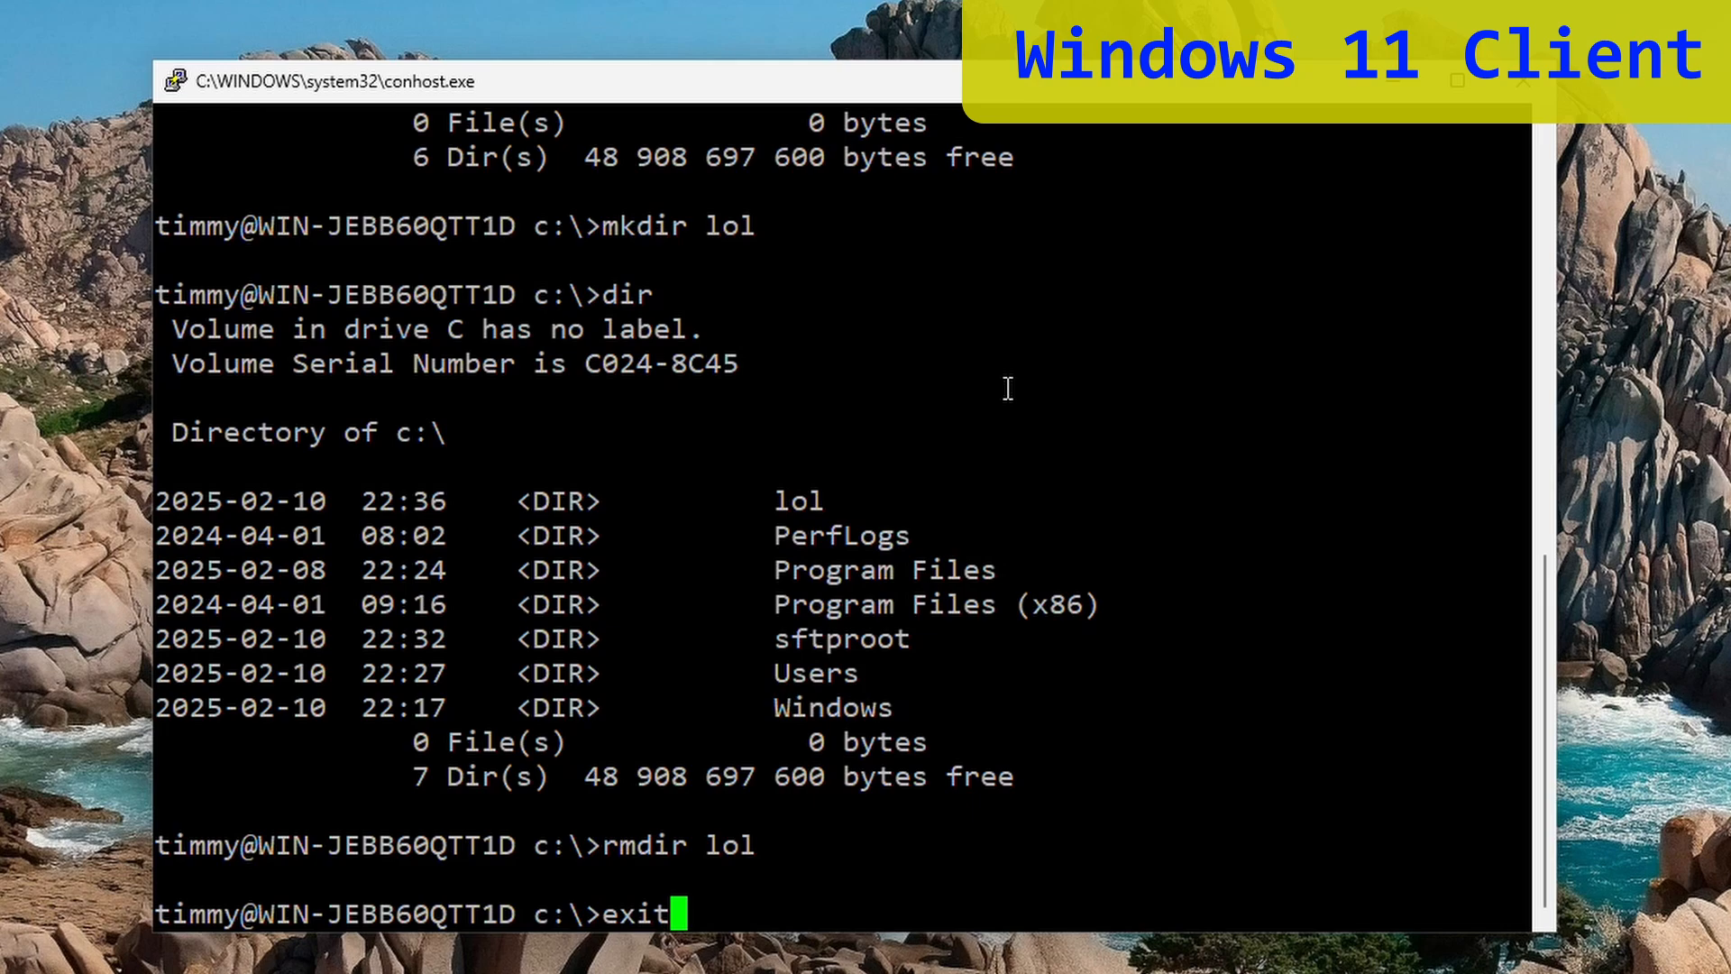
{"action": "key", "text": "Return"}
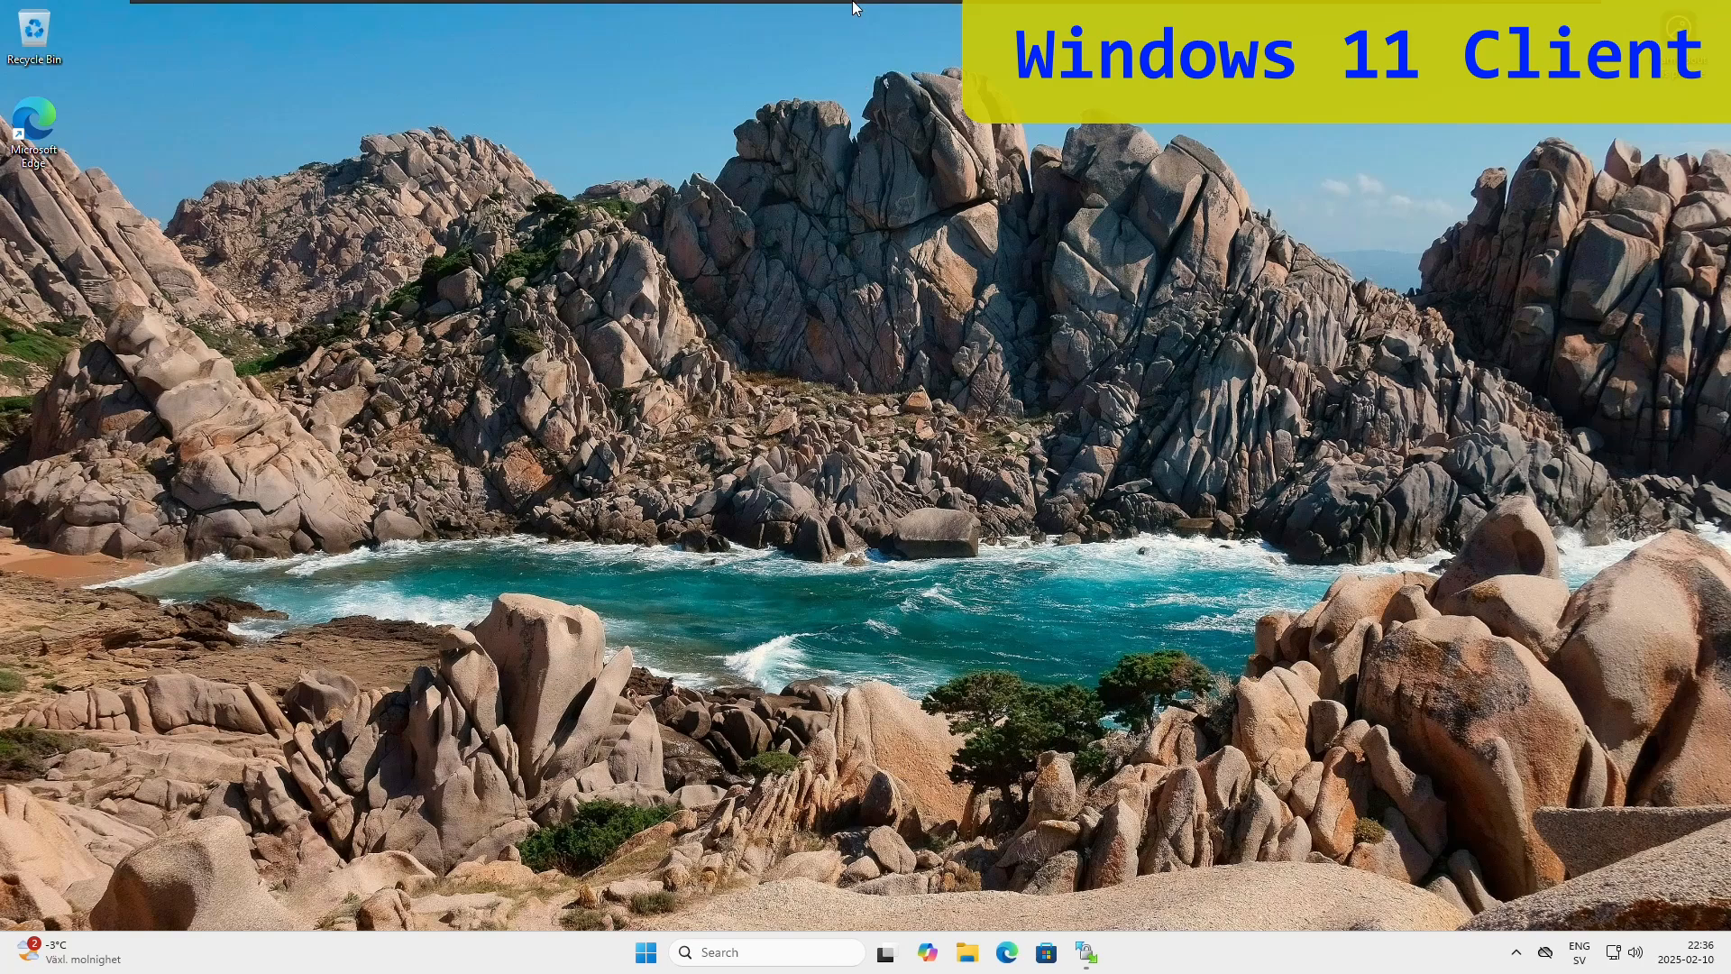
- Uncomment ForceCommand, replace 'cvs server' with internal-sftp, and save sshd_config
{"action": "mouse_move", "coordinate": [858, 5]}
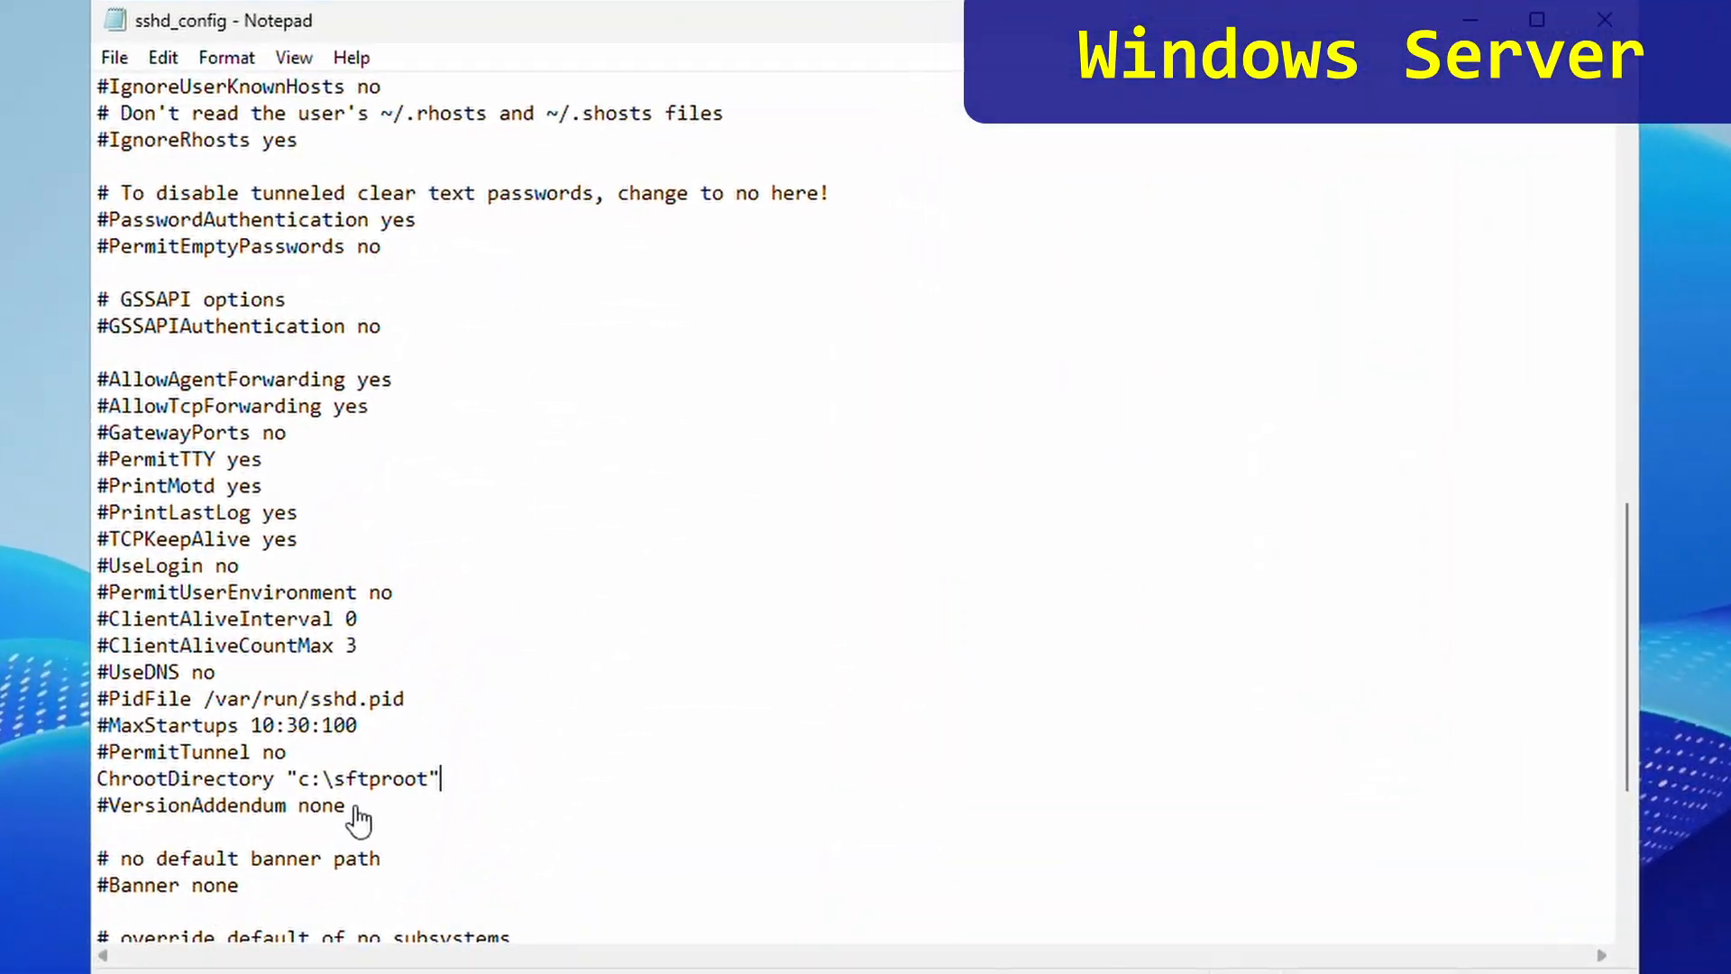
{"action": "scroll", "coordinate": [900, 805], "scroll_direction": "down", "scroll_amount": 2}
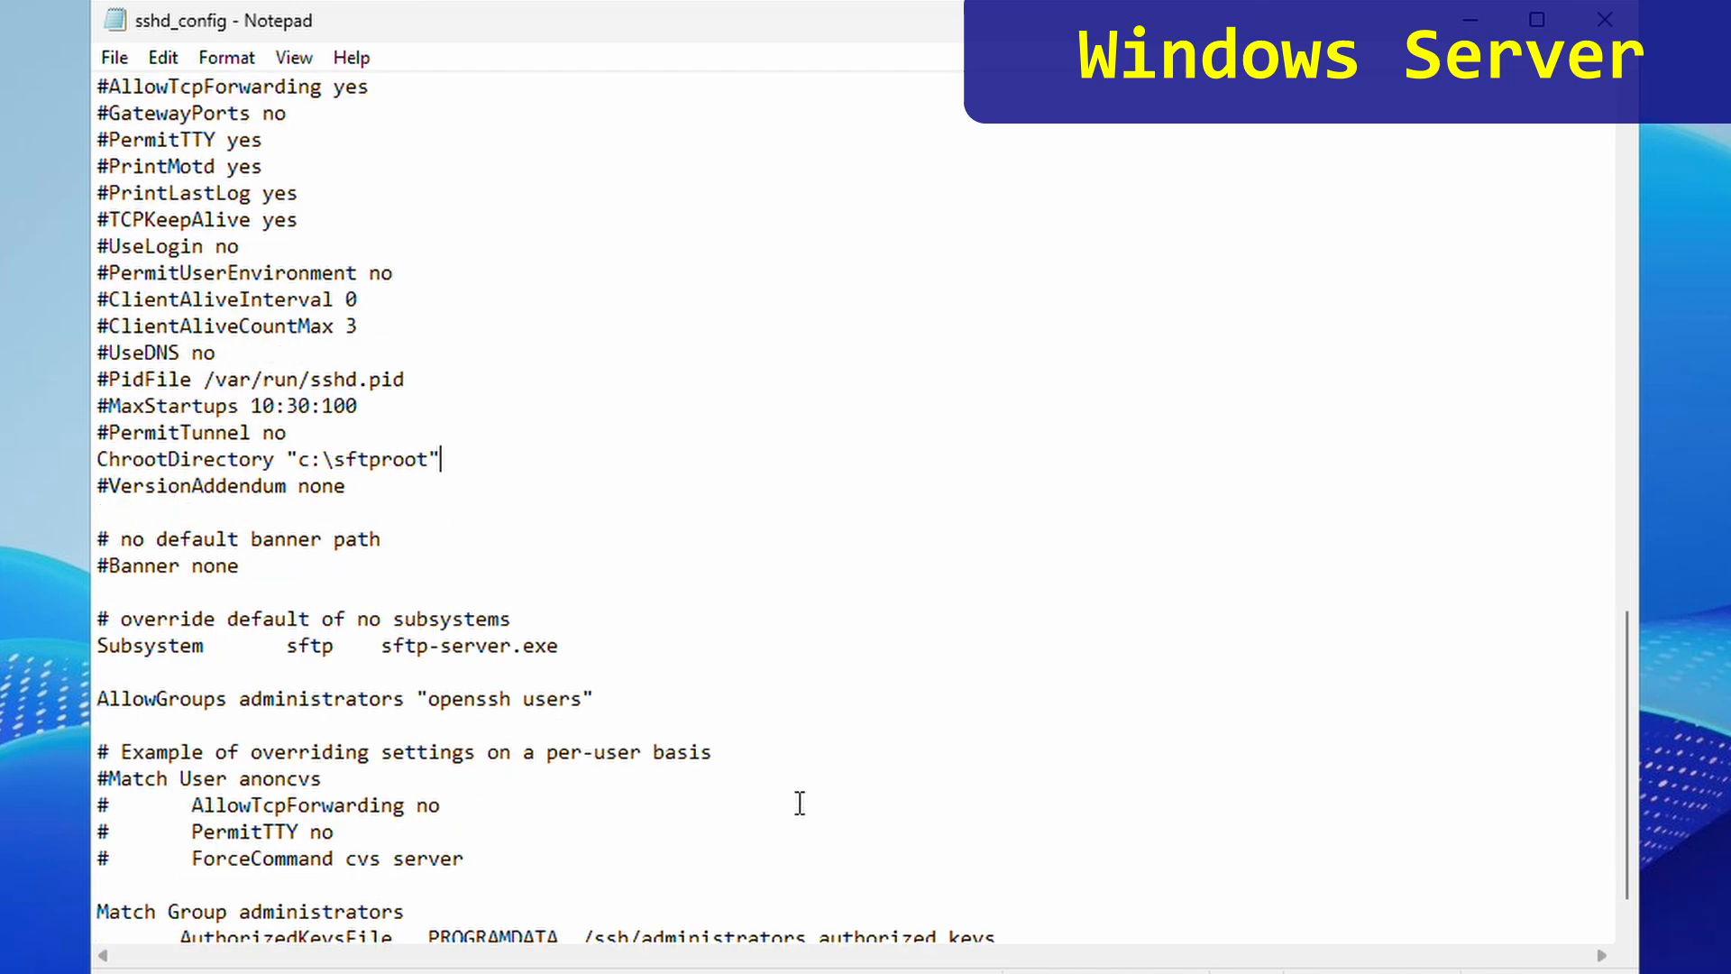
{"action": "left_click_drag", "start_coordinate": [192, 858], "coordinate": [370, 859]}
{"action": "left_click_drag", "start_coordinate": [112, 859], "coordinate": [98, 858]}
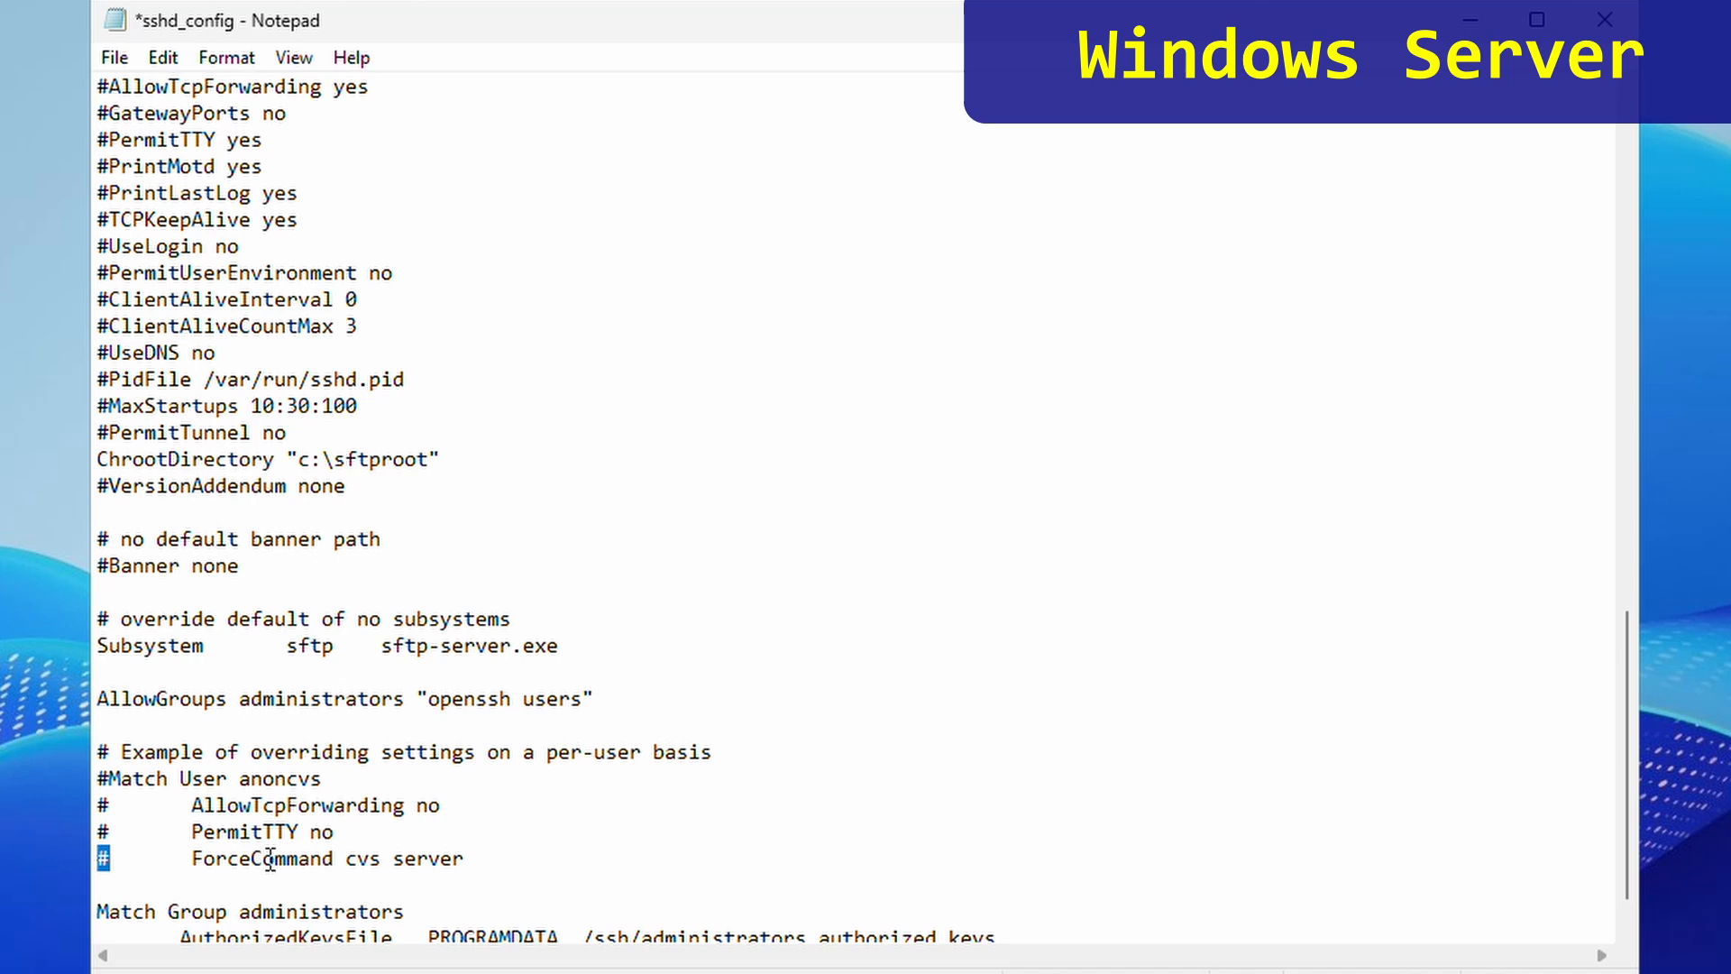
{"action": "key", "text": "Delete"}
{"action": "left_click_drag", "start_coordinate": [345, 858], "coordinate": [468, 861]}
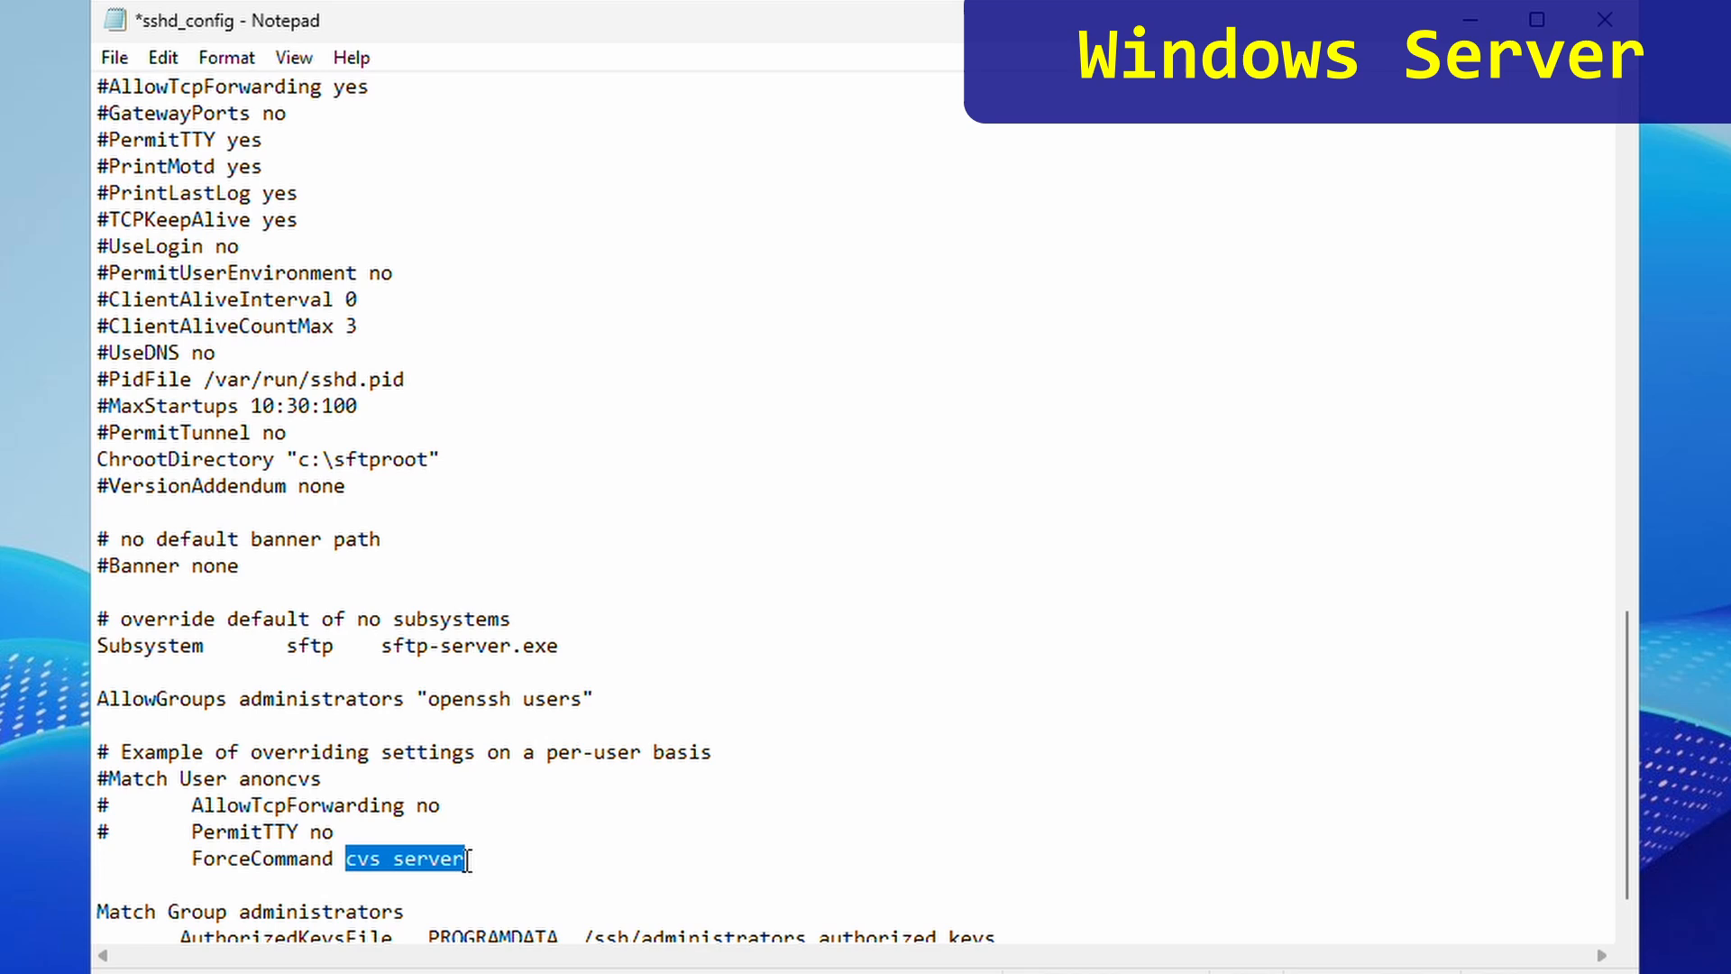
{"action": "type", "text": "int"}
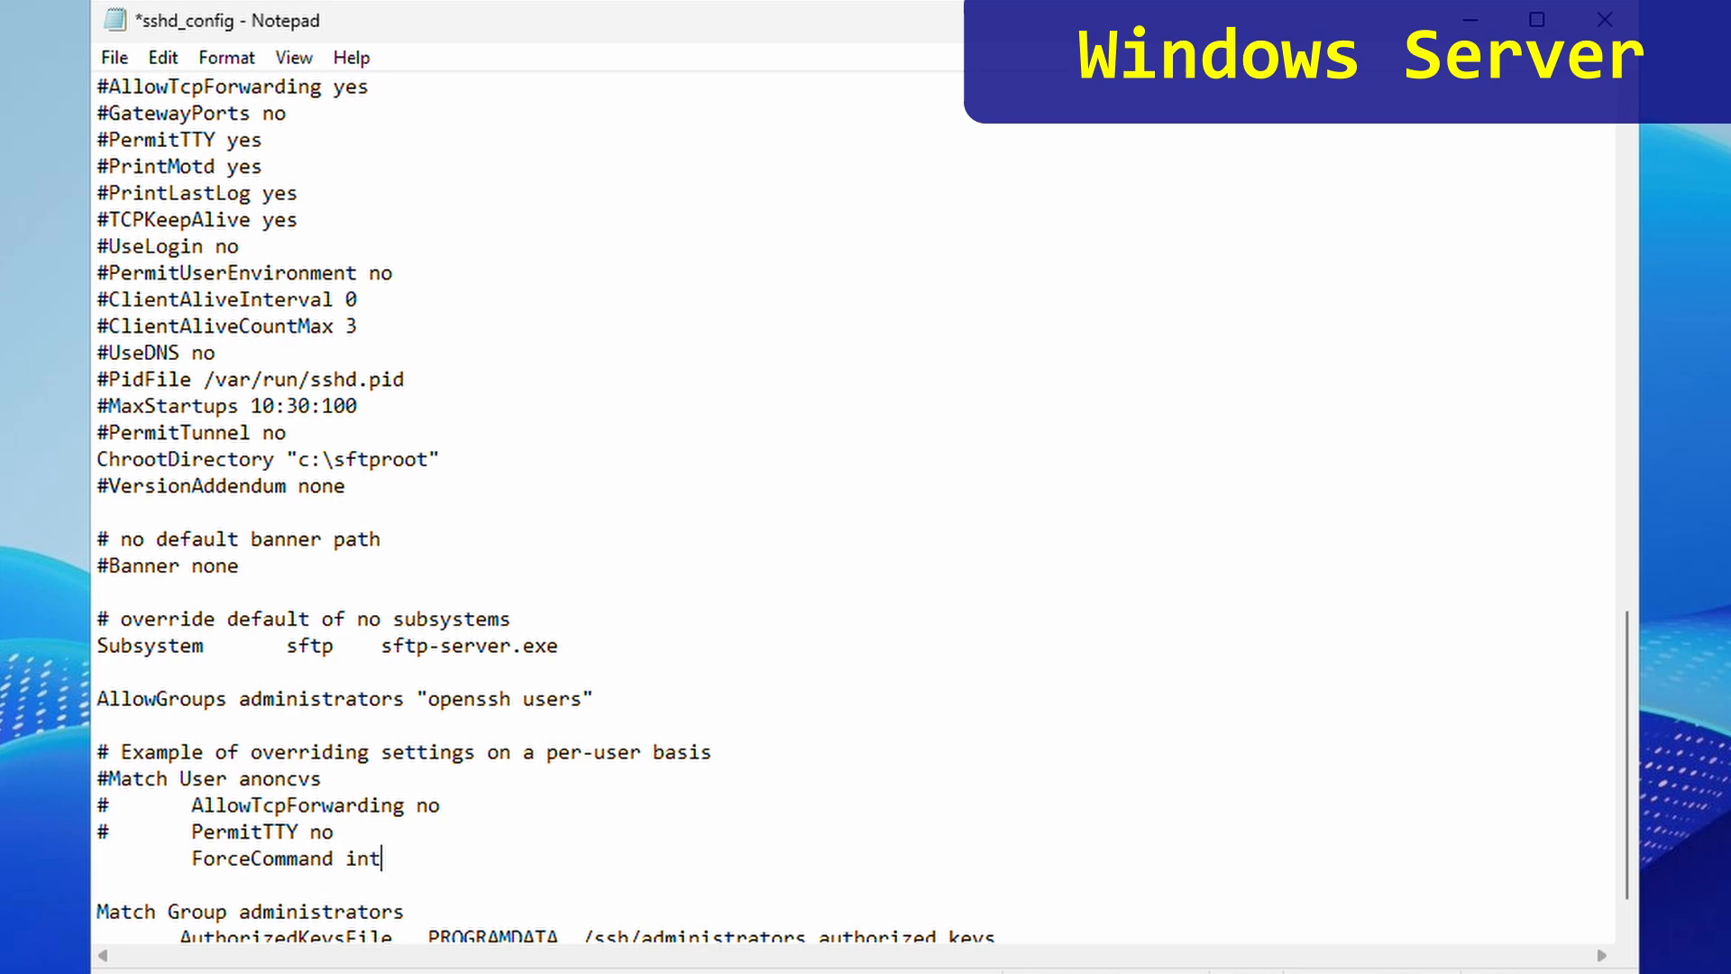
{"action": "type", "text": "ernal-sftp"}
{"action": "left_click", "coordinate": [126, 65]}
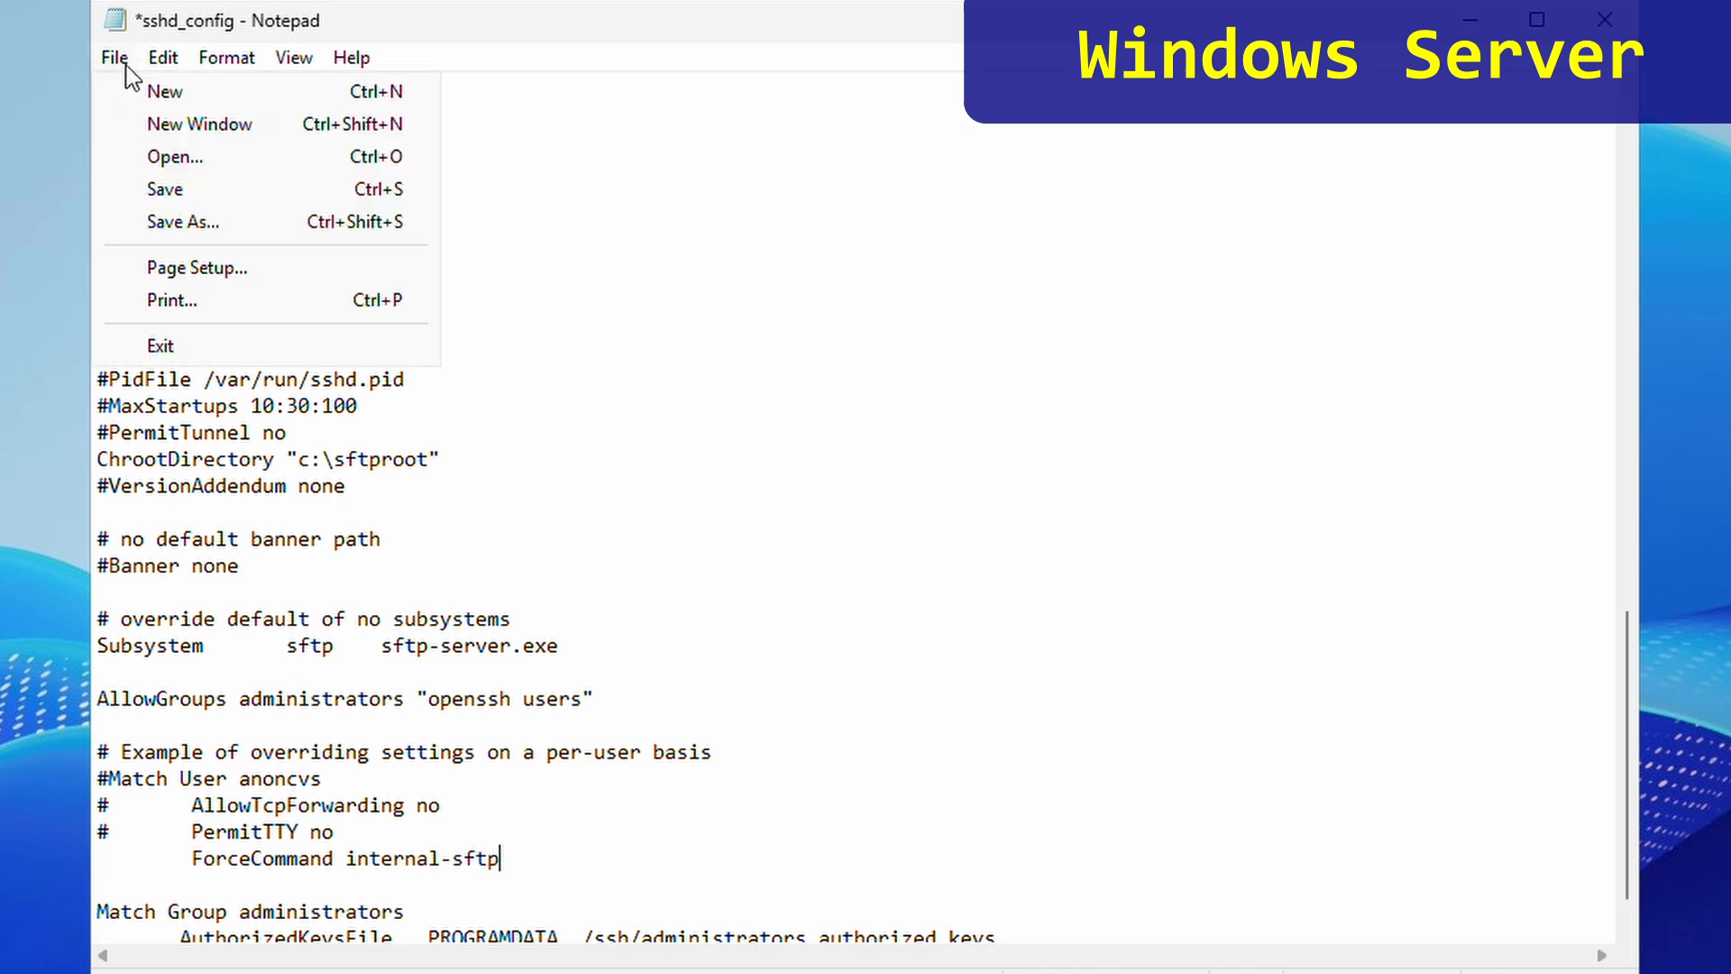
{"action": "left_click", "coordinate": [183, 189]}
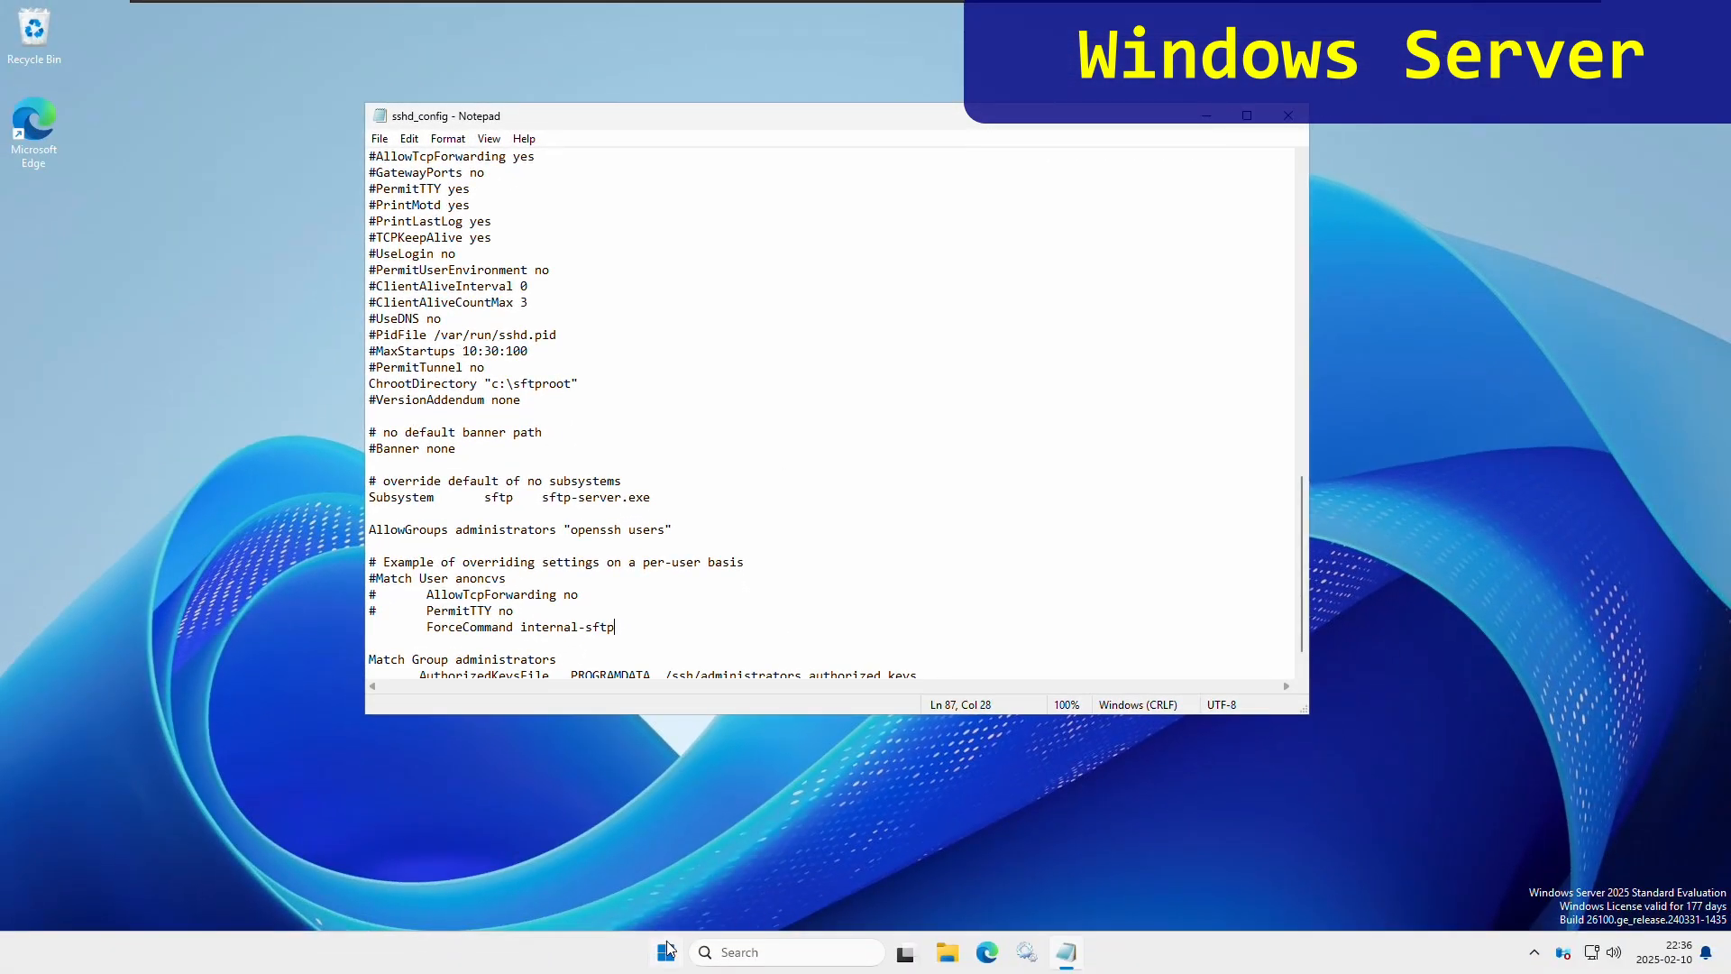
- Restart OpenSSH SSH Server in Services, close the console, and switch to the Windows 11 client
{"action": "left_click", "coordinate": [608, 973]}
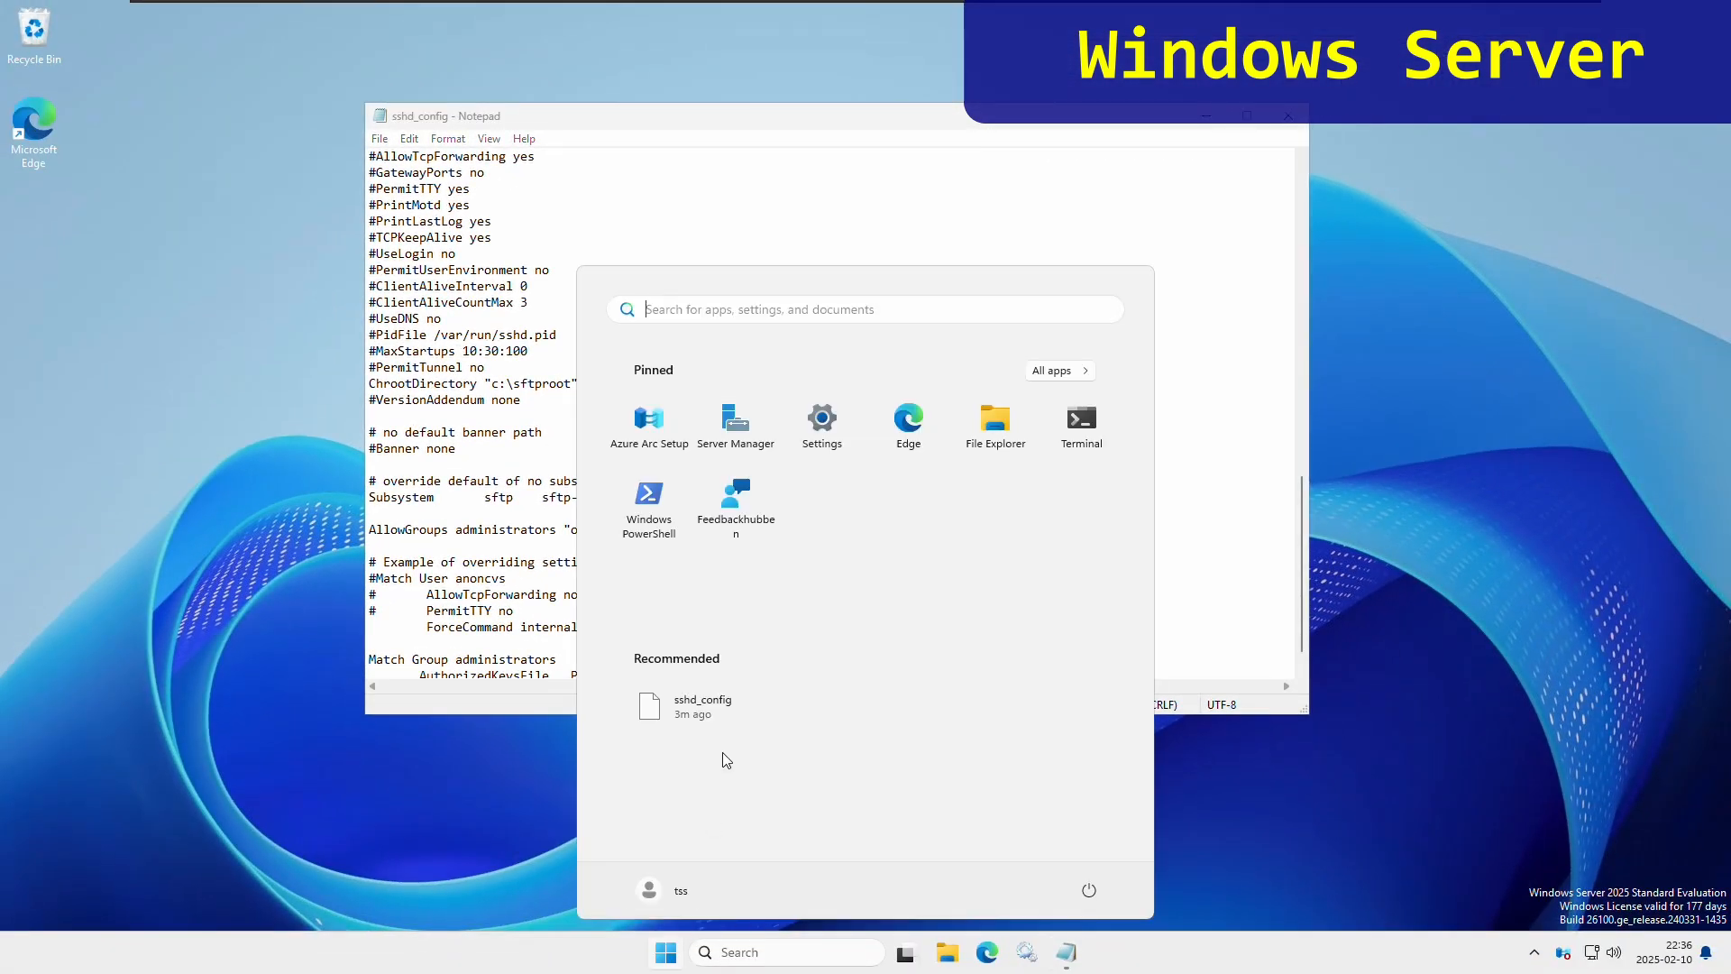
{"action": "type", "text": "ser"}
{"action": "left_click", "coordinate": [693, 439]}
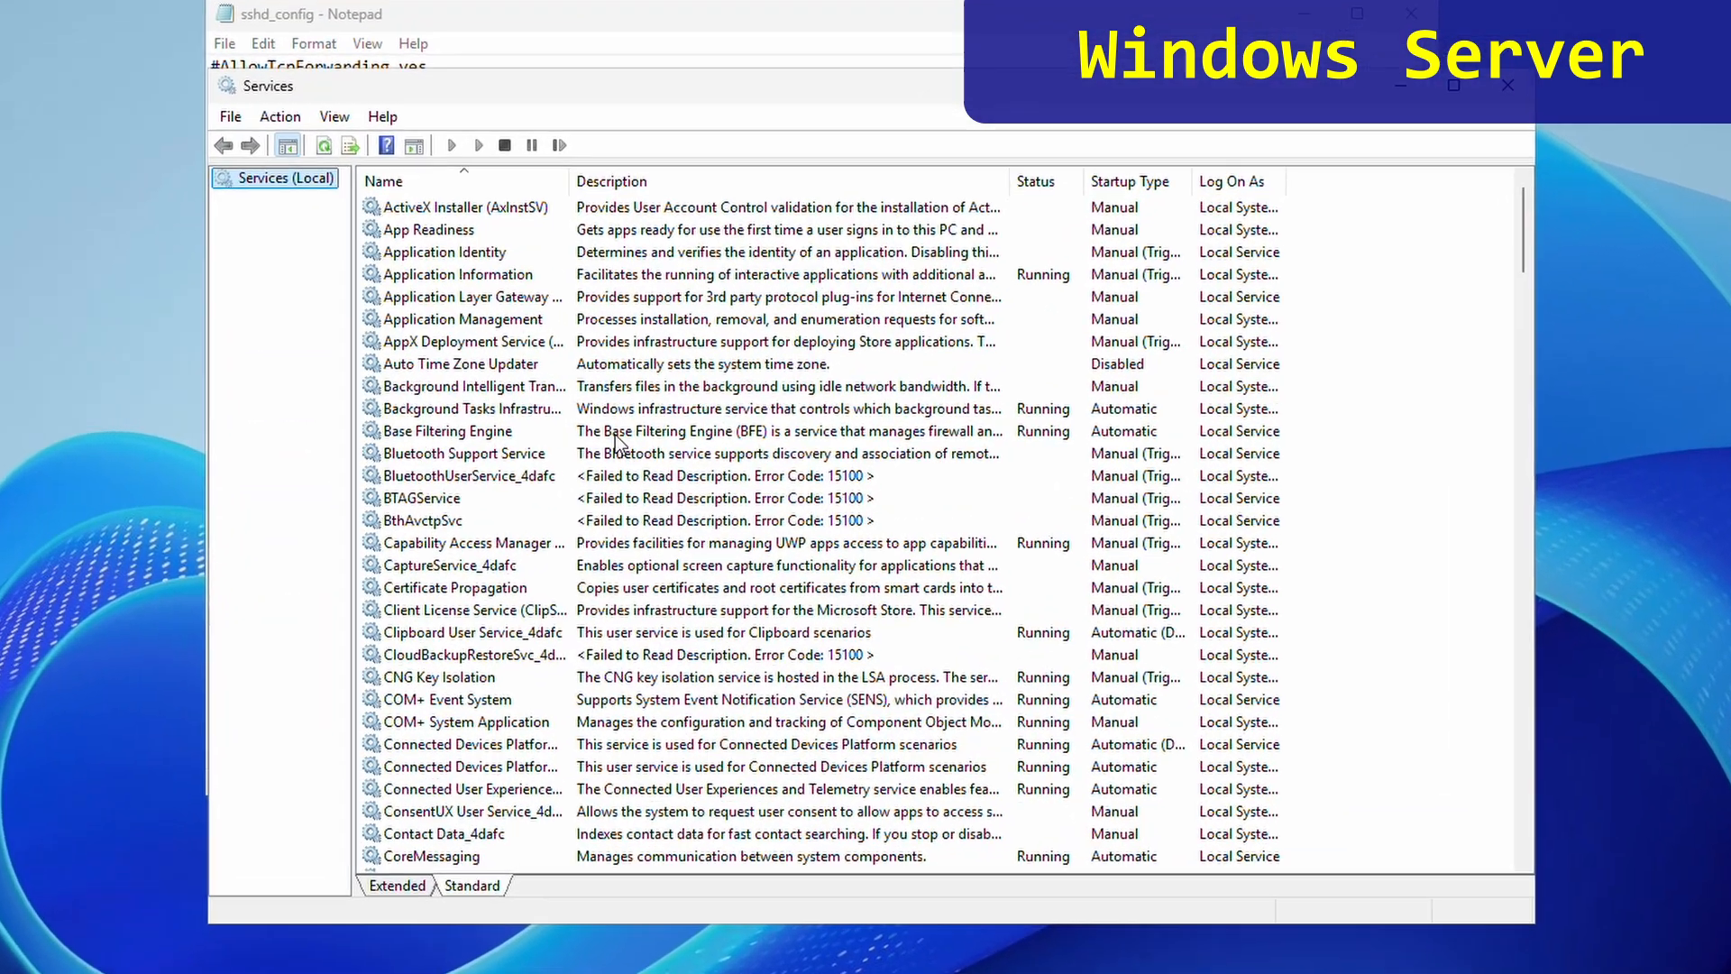
{"action": "left_click", "coordinate": [593, 420]}
{"action": "type", "text": "op"}
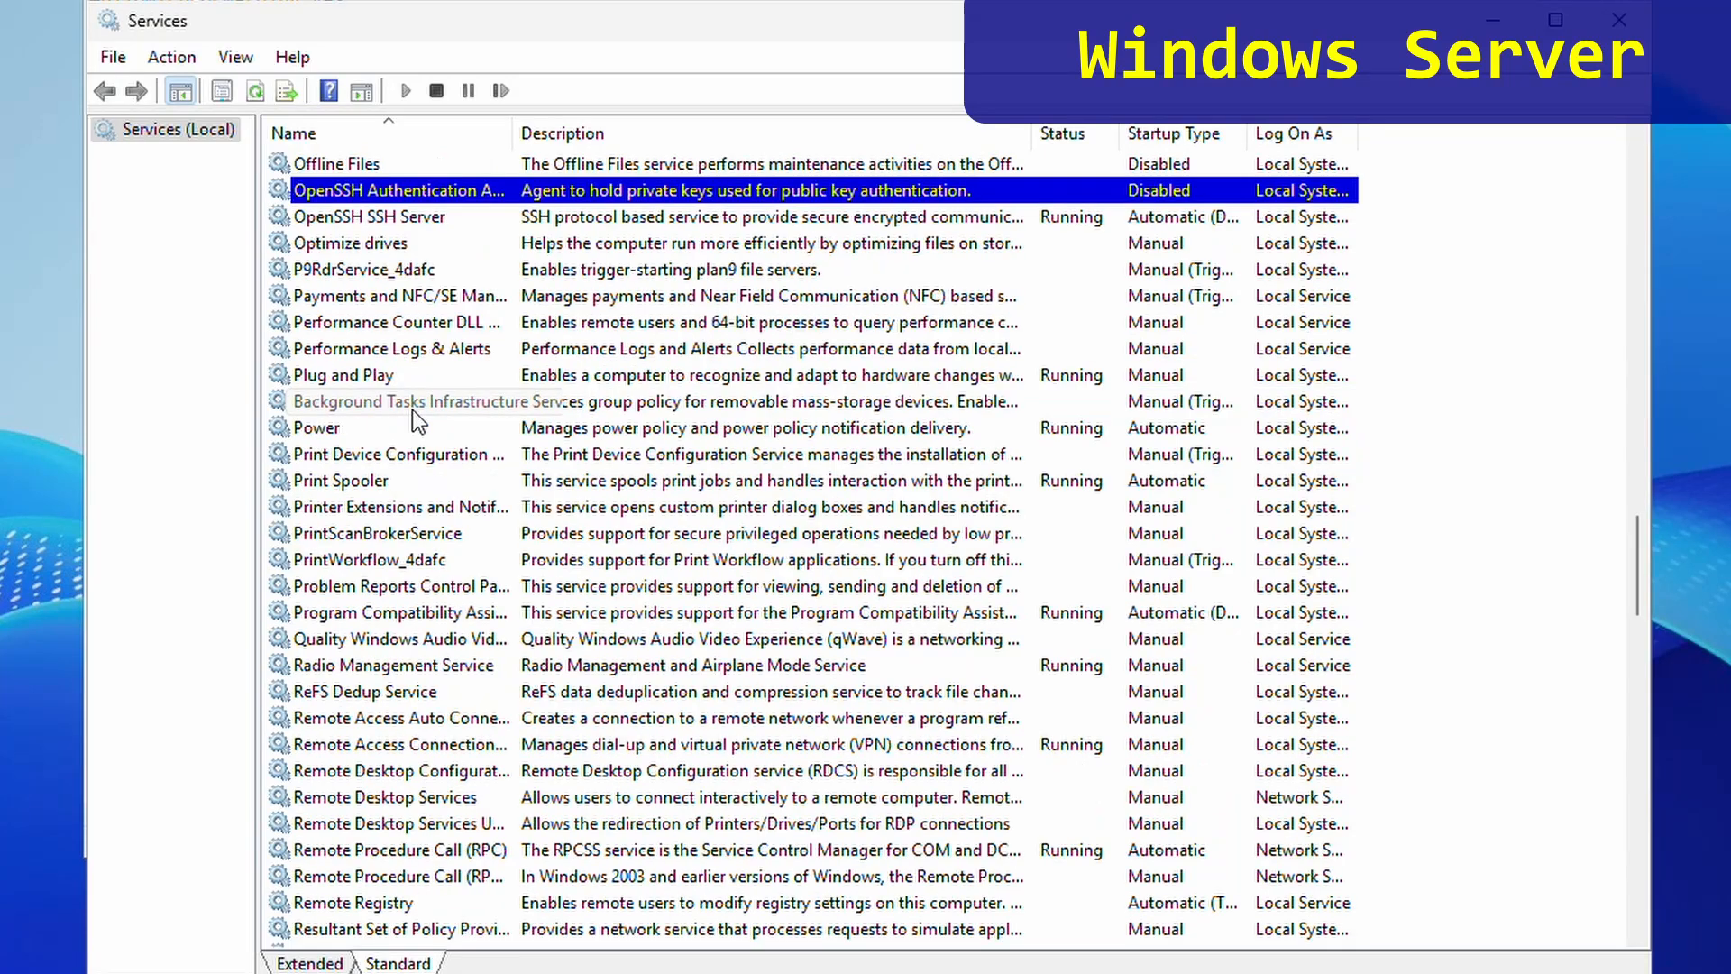
{"action": "left_click", "coordinate": [411, 220]}
{"action": "right_click", "coordinate": [411, 220]}
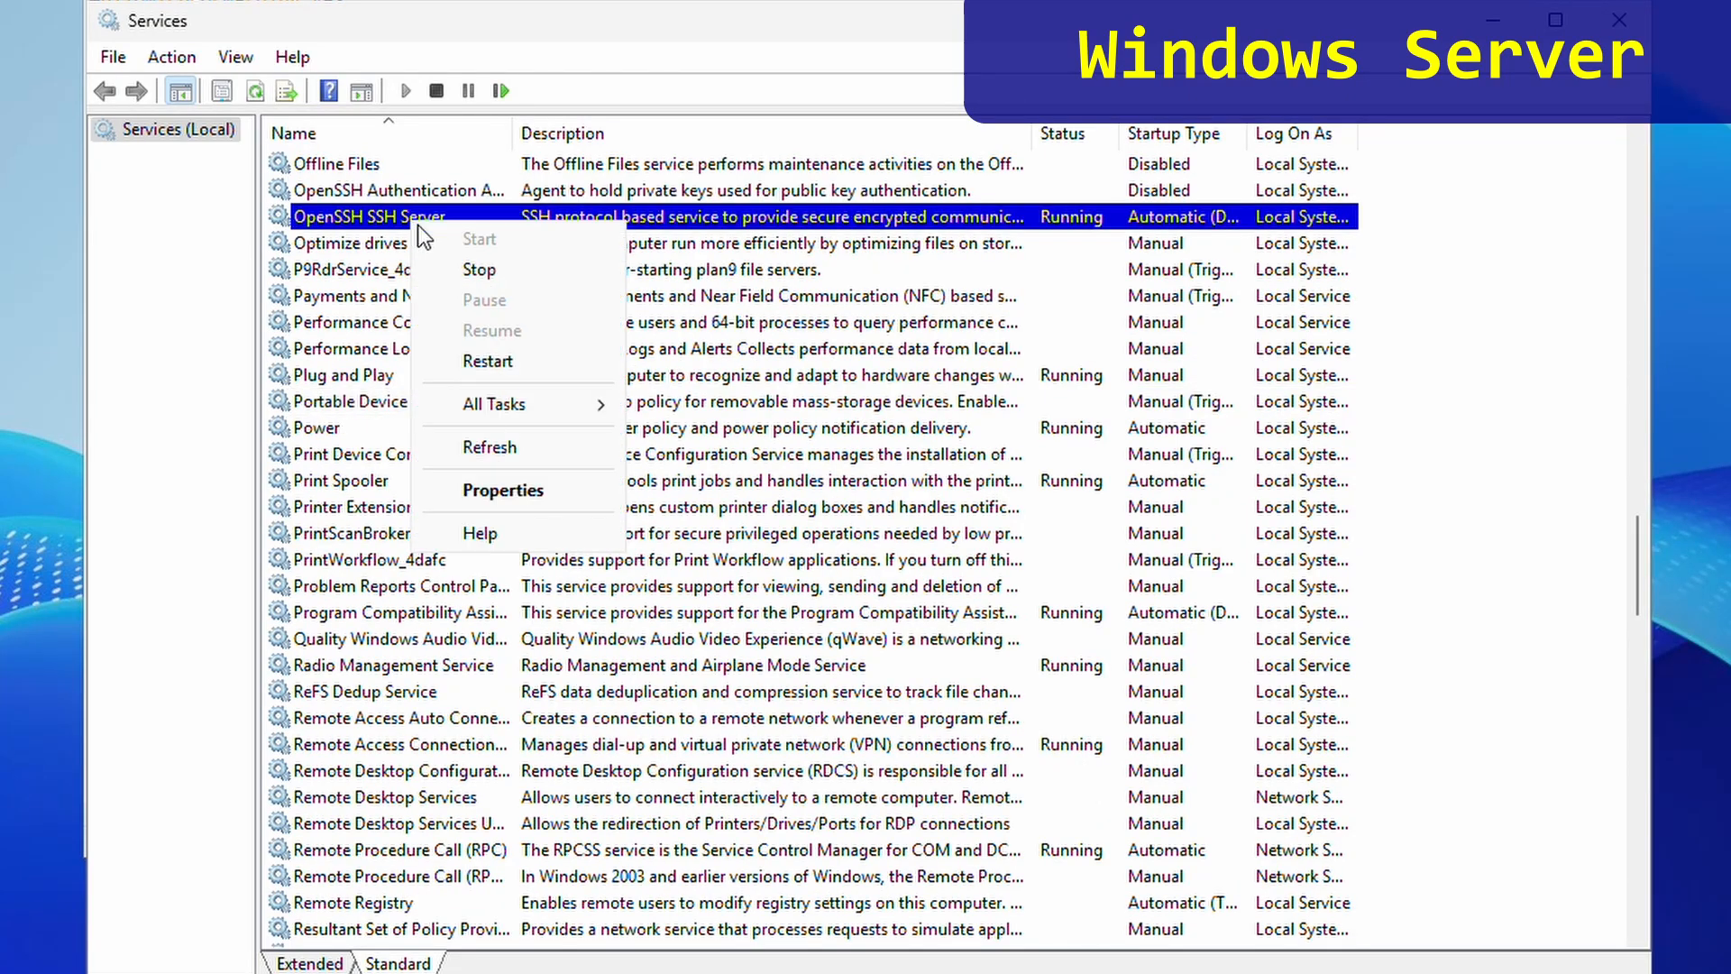
{"action": "left_click", "coordinate": [508, 360]}
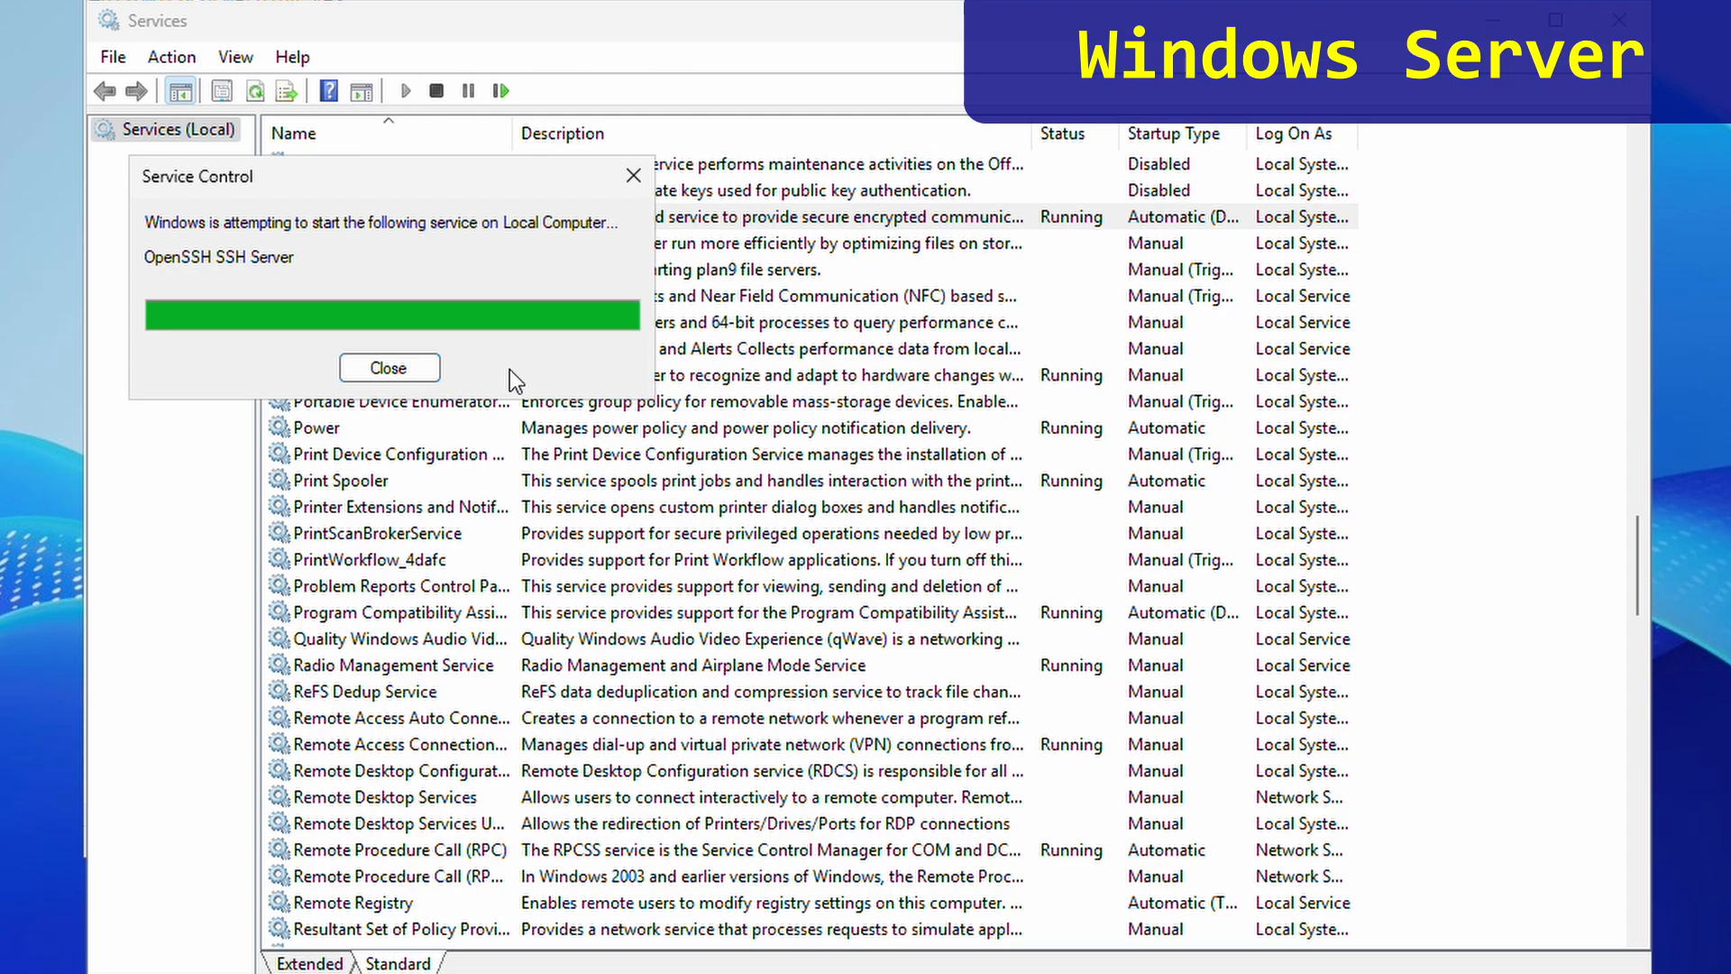
{"action": "left_click", "coordinate": [1620, 20]}
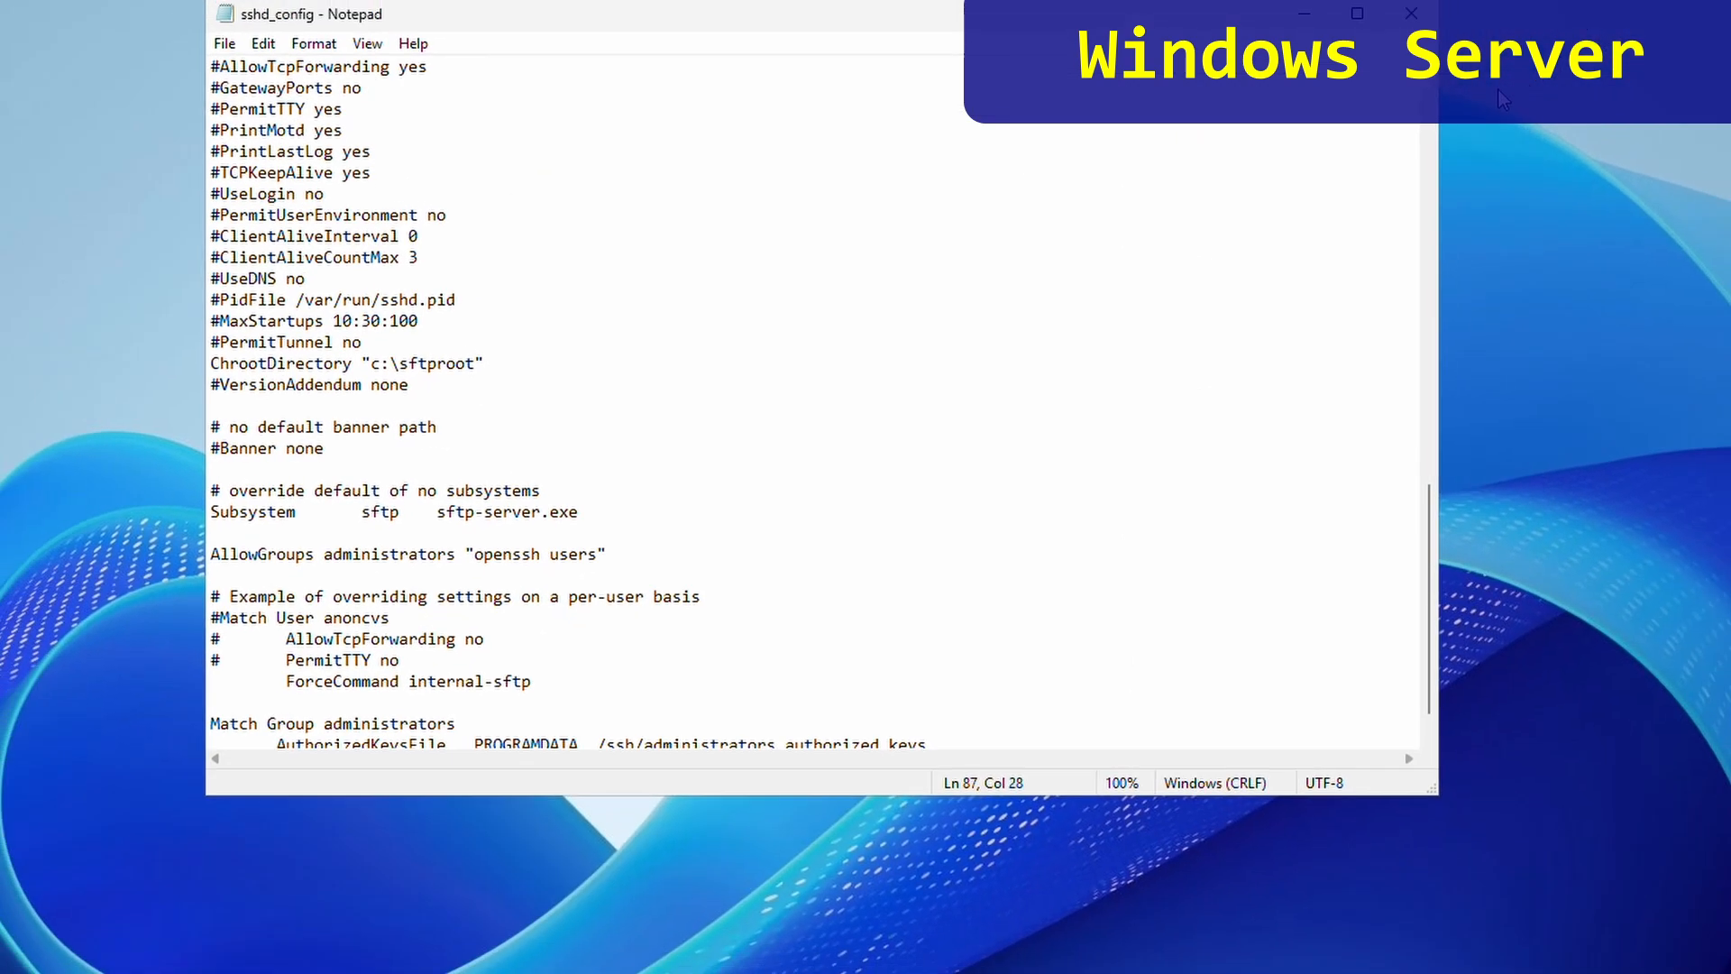
{"action": "mouse_move", "coordinate": [924, 2]}
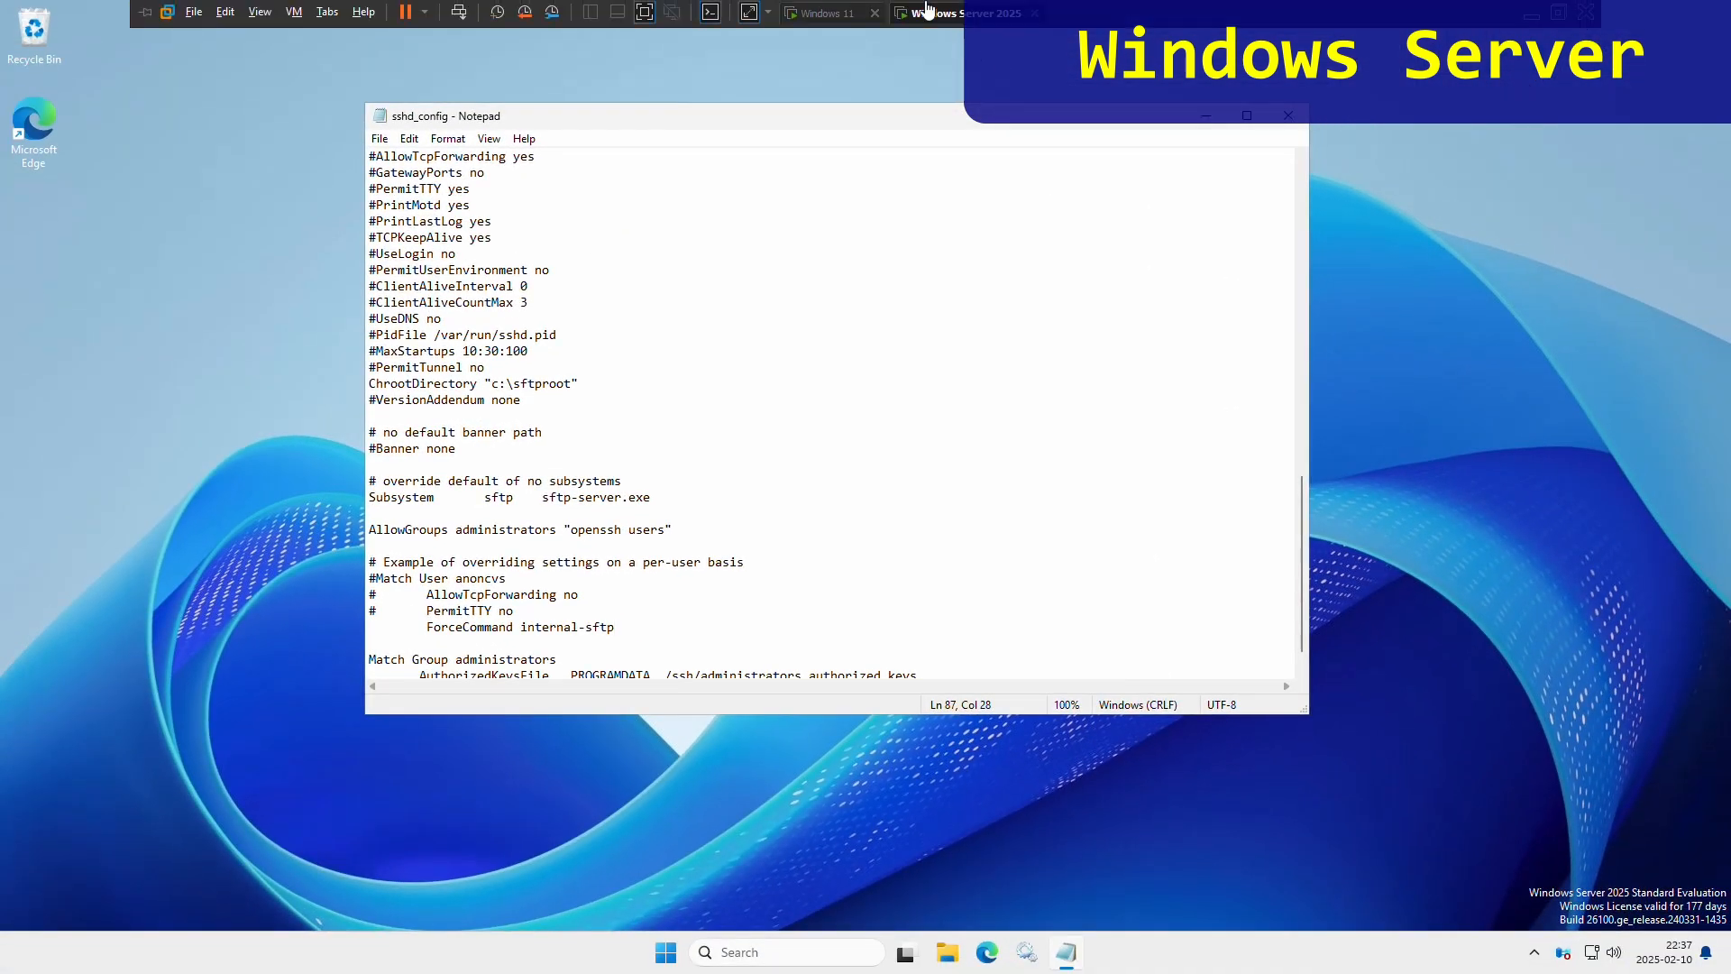
{"action": "left_click", "coordinate": [827, 12]}
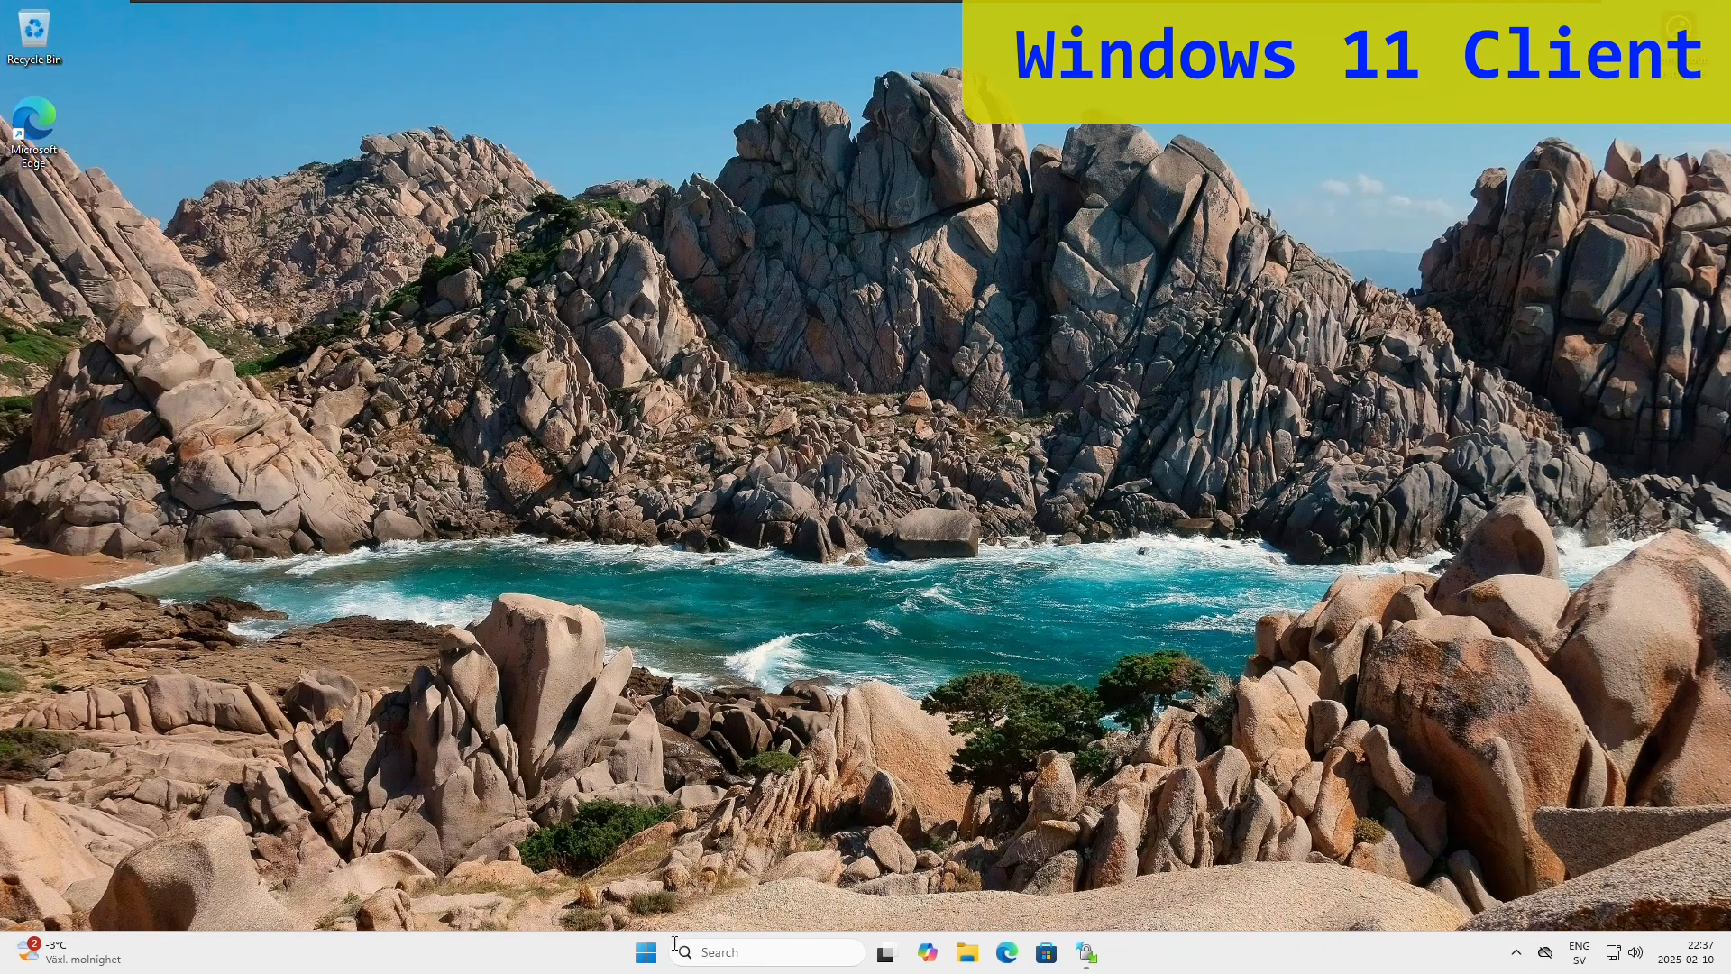
- Launch WinSCP, try Open in PuTTY with the password, then log in to the saved 10.0.0.51 site from a new tab
{"action": "left_click", "coordinate": [646, 953]}
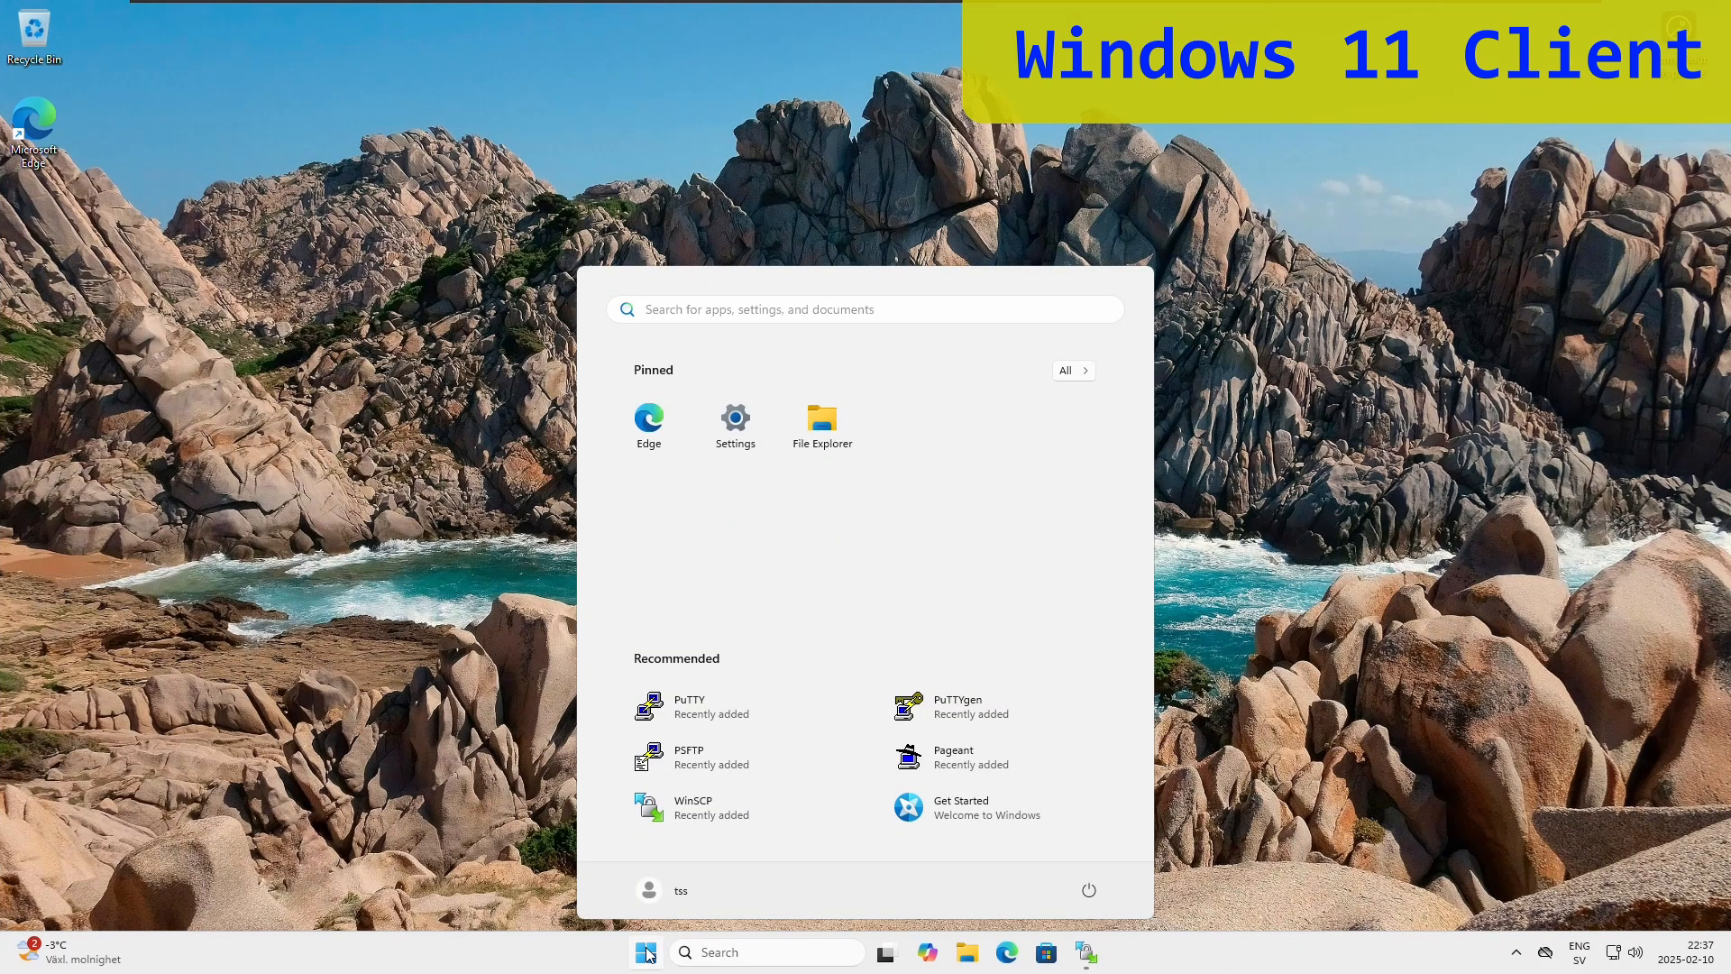
{"action": "left_click", "coordinate": [694, 807]}
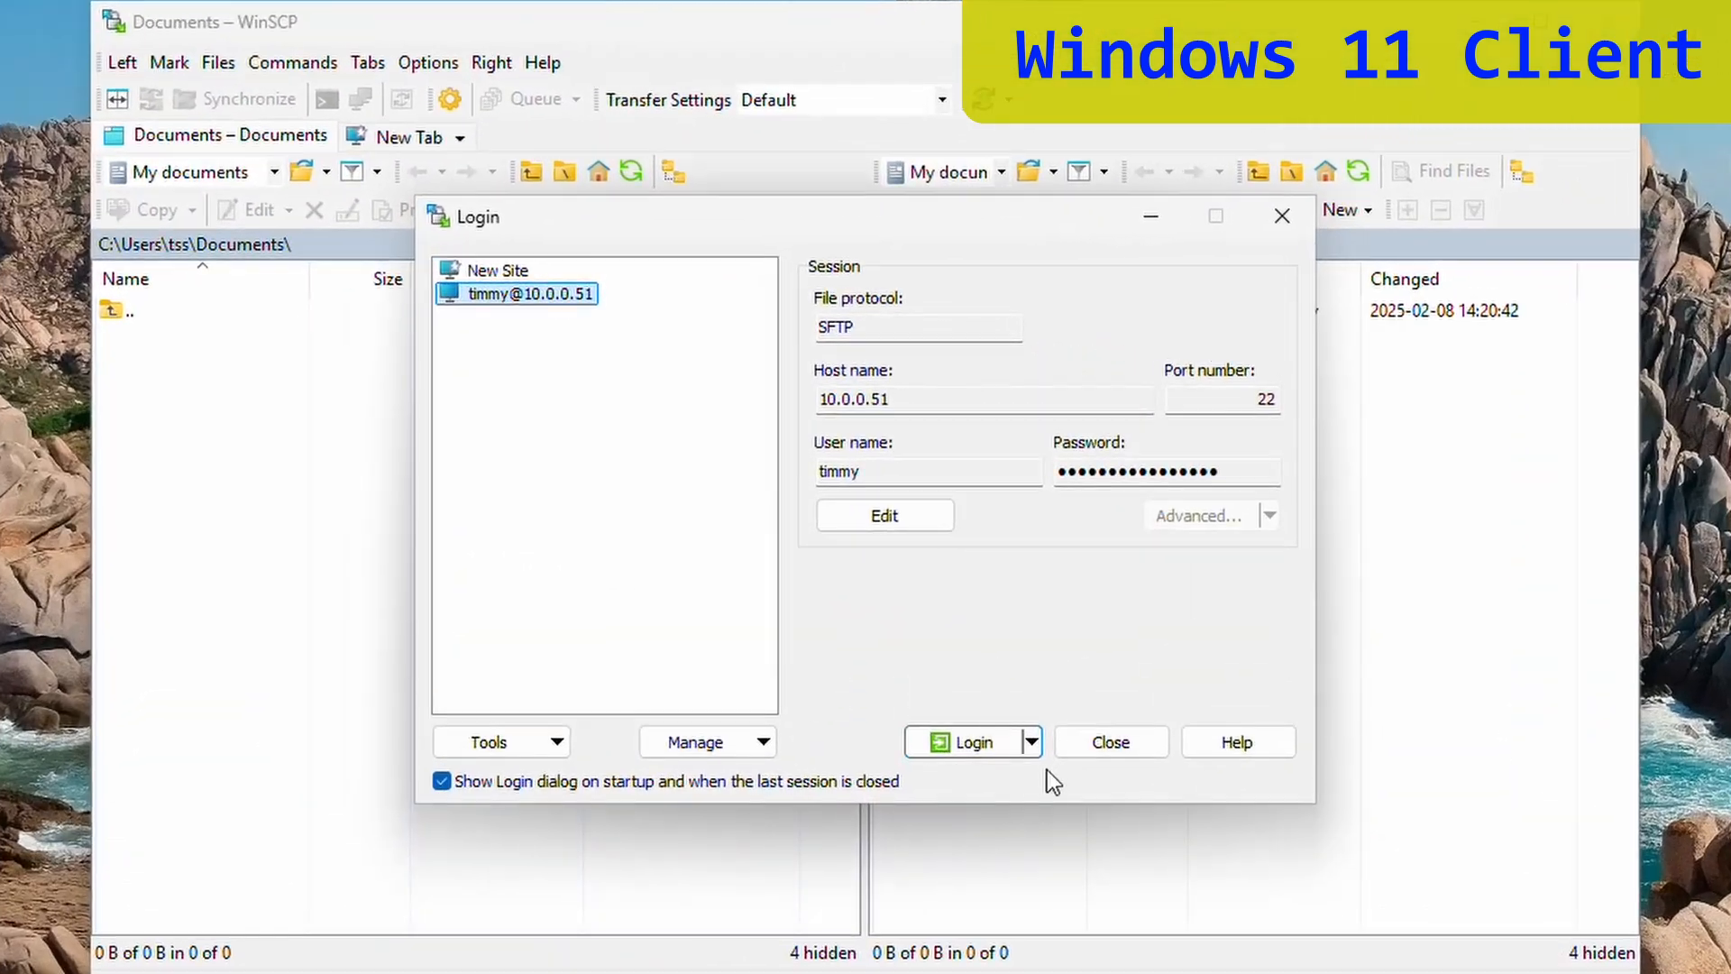
{"action": "left_click", "coordinate": [1033, 744]}
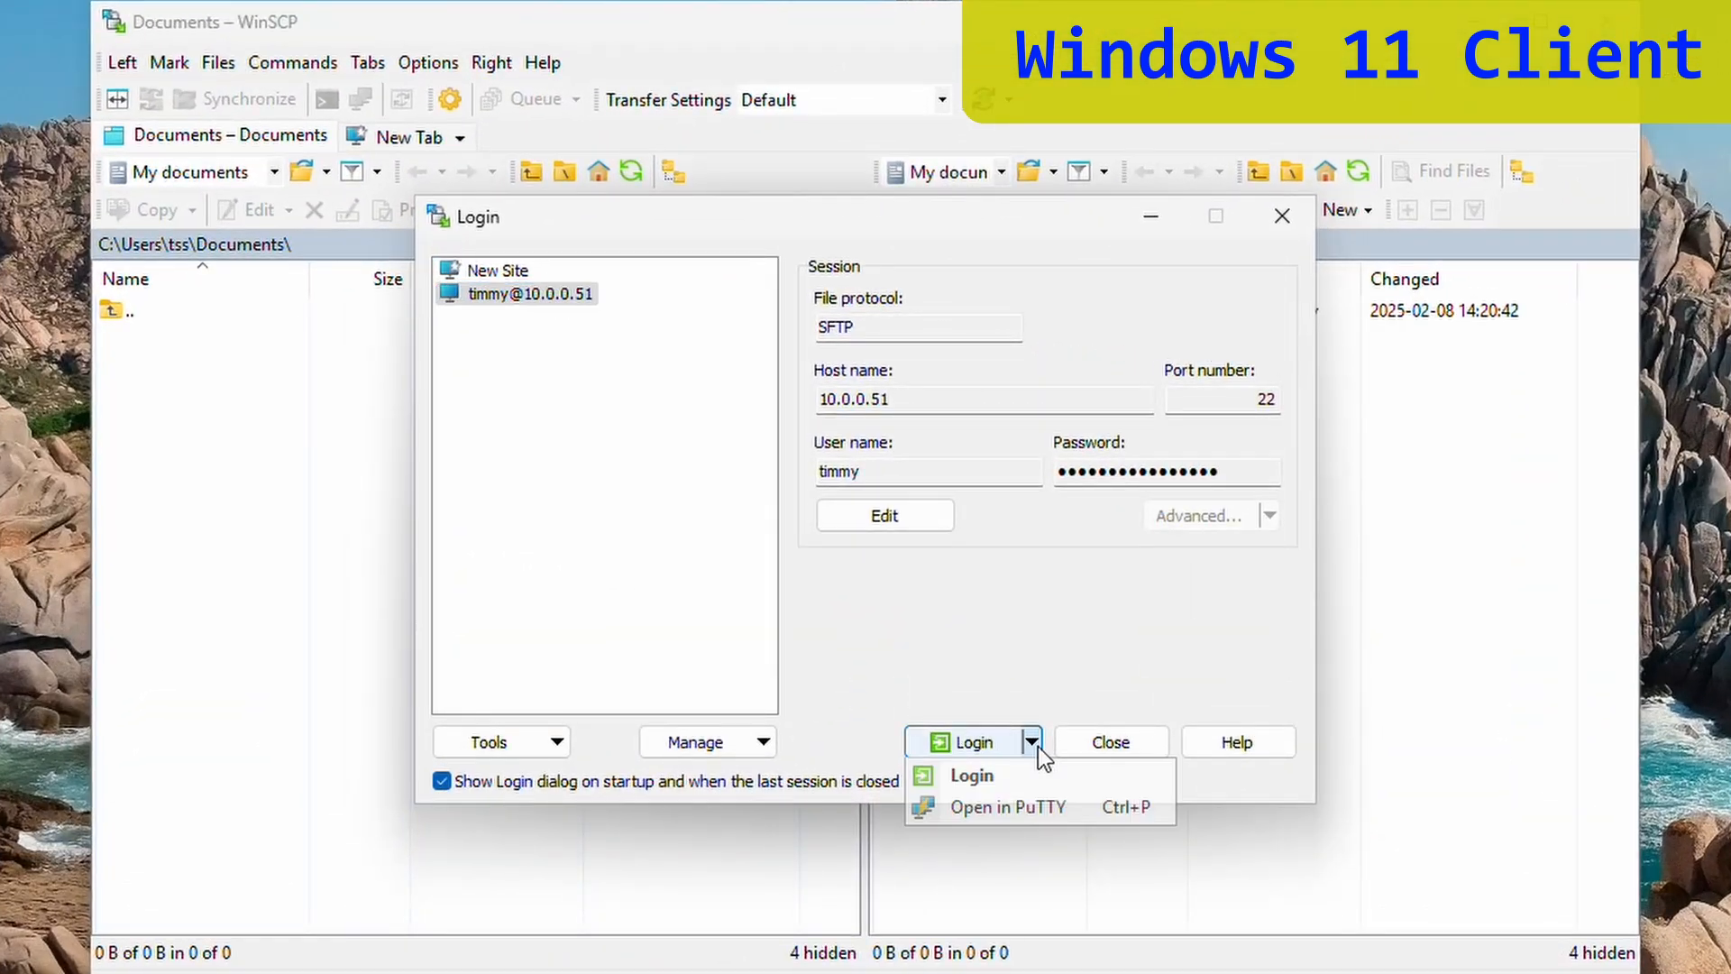
{"action": "left_click", "coordinate": [1030, 810]}
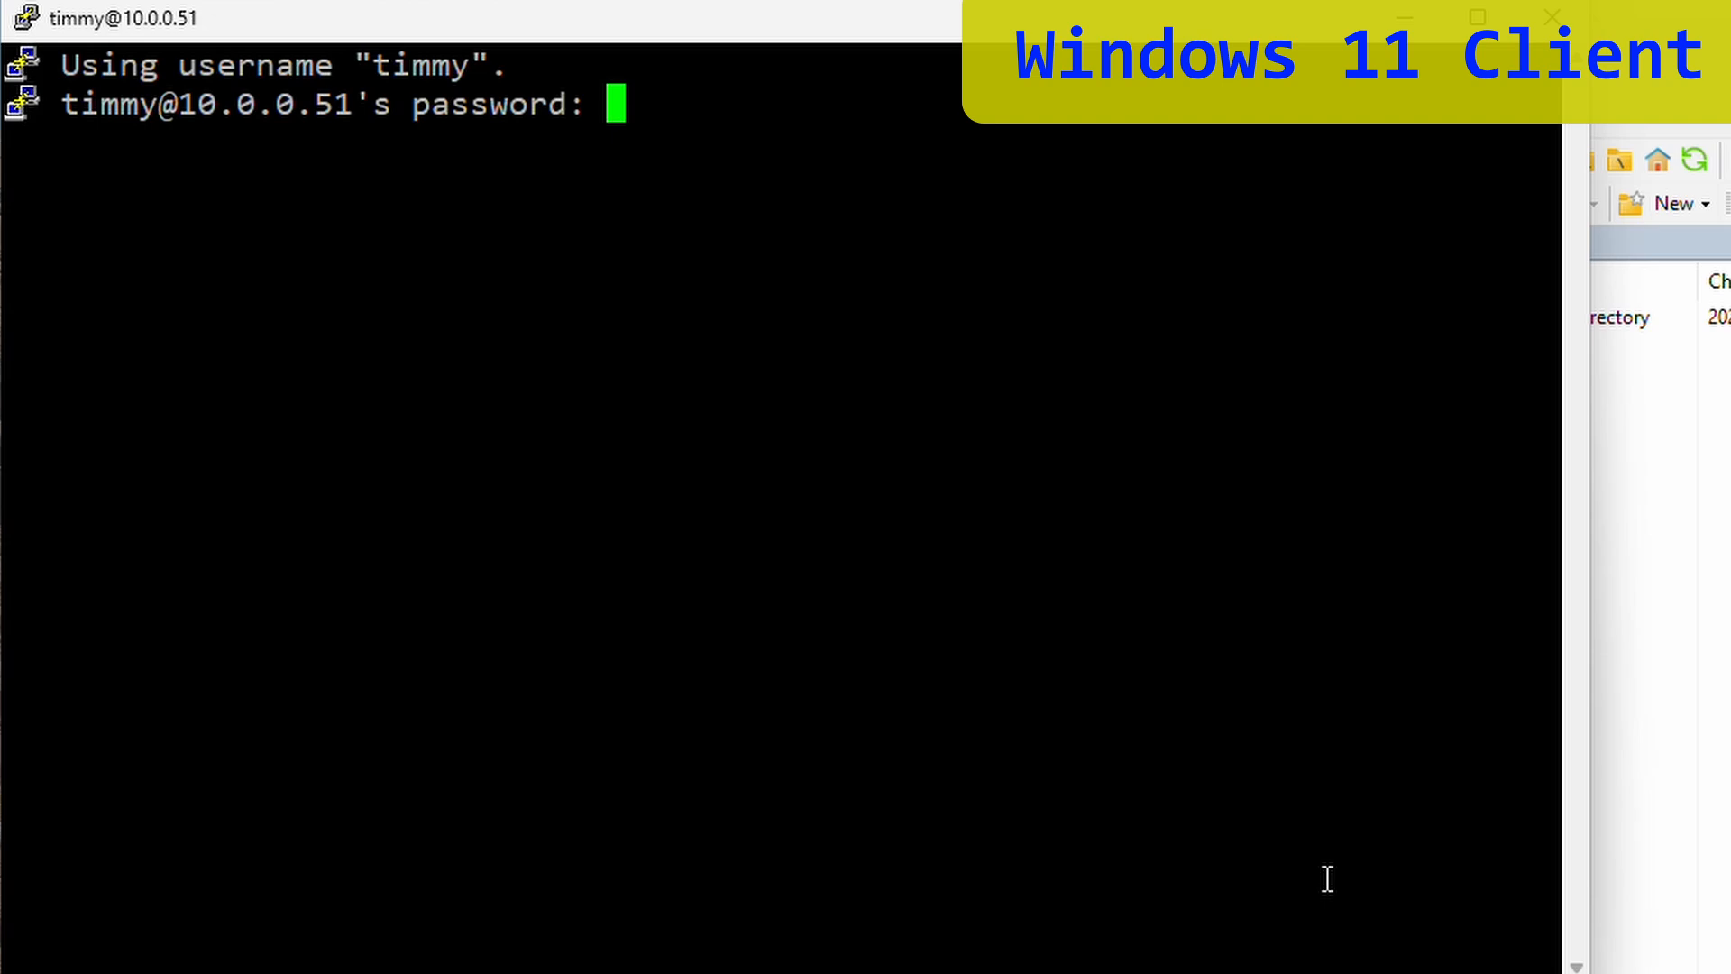
{"action": "key", "text": "Return"}
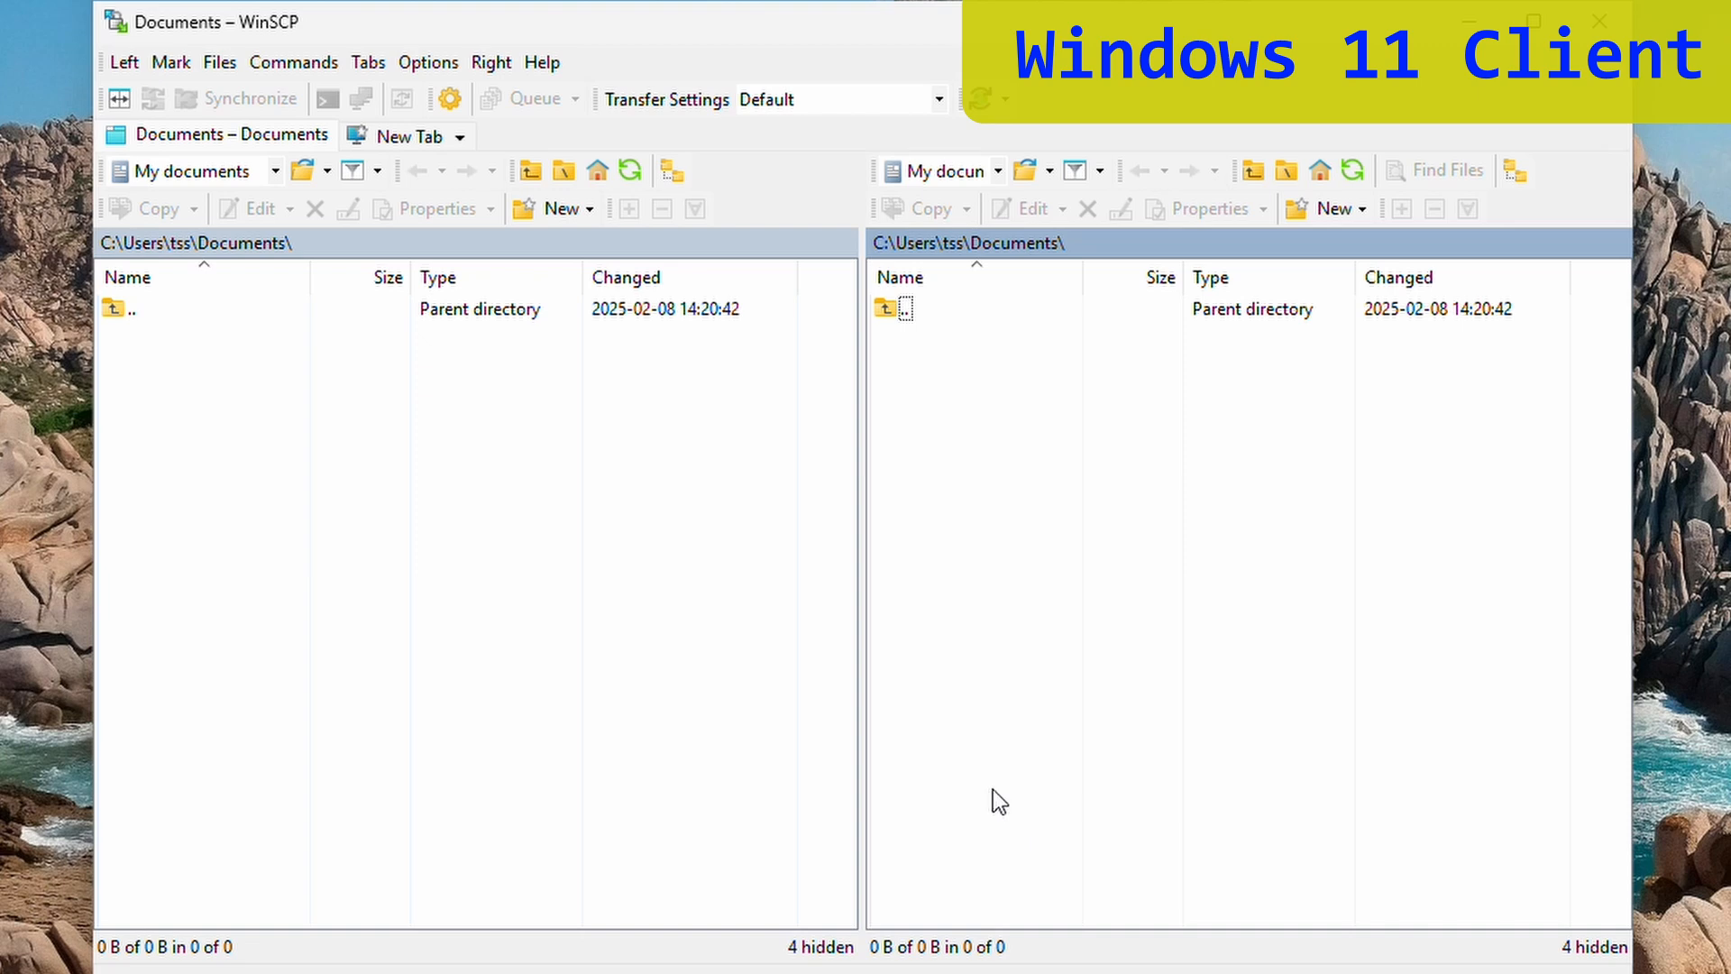
{"action": "left_click", "coordinate": [409, 137]}
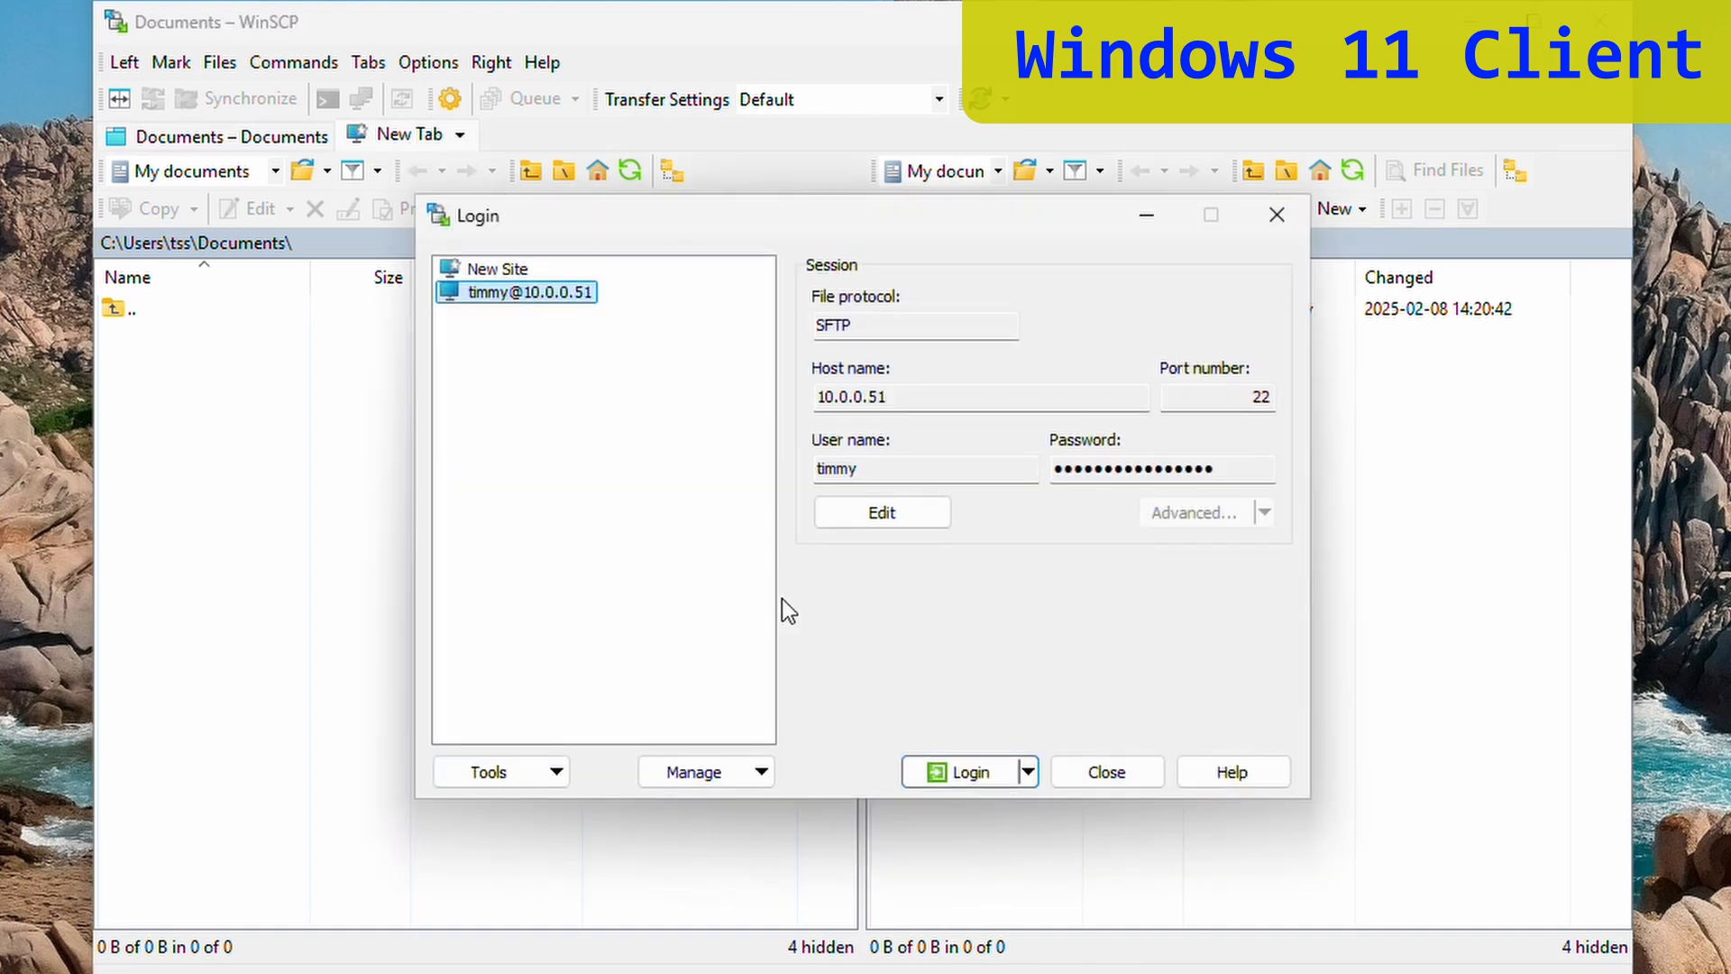
{"action": "left_click", "coordinate": [960, 776]}
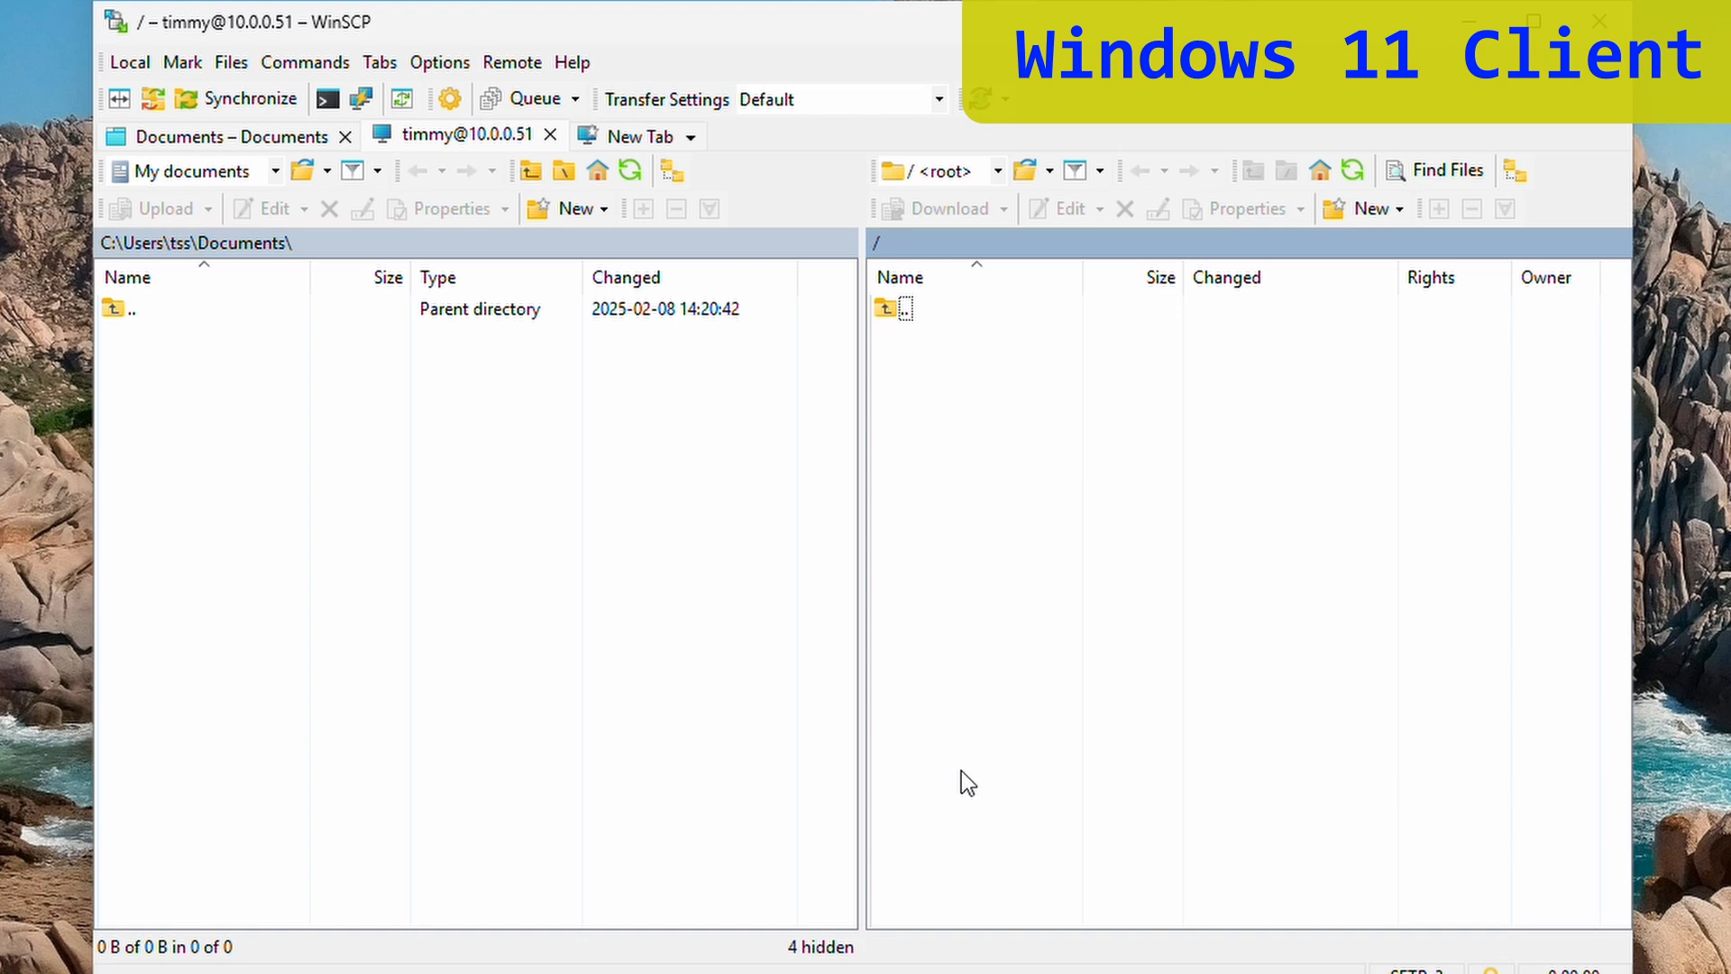
- Create a new remote directory named My Uploads in the server's root folder
{"action": "right_click", "coordinate": [993, 444]}
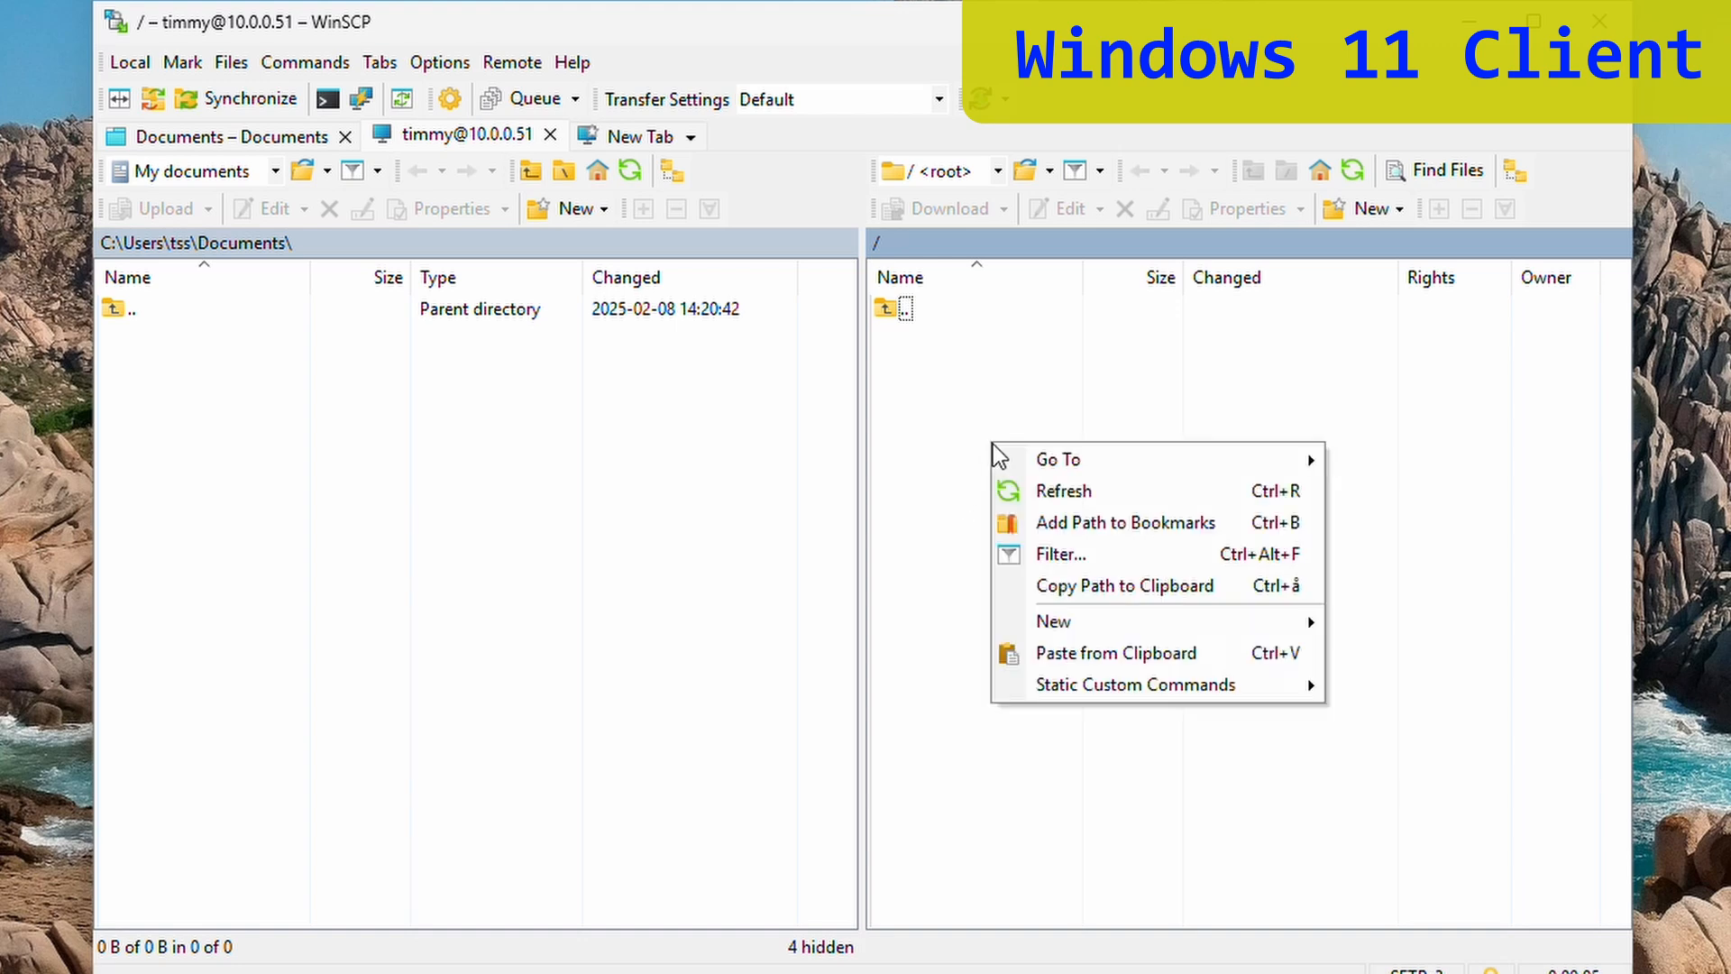
{"action": "mouse_move", "coordinate": [1109, 627]}
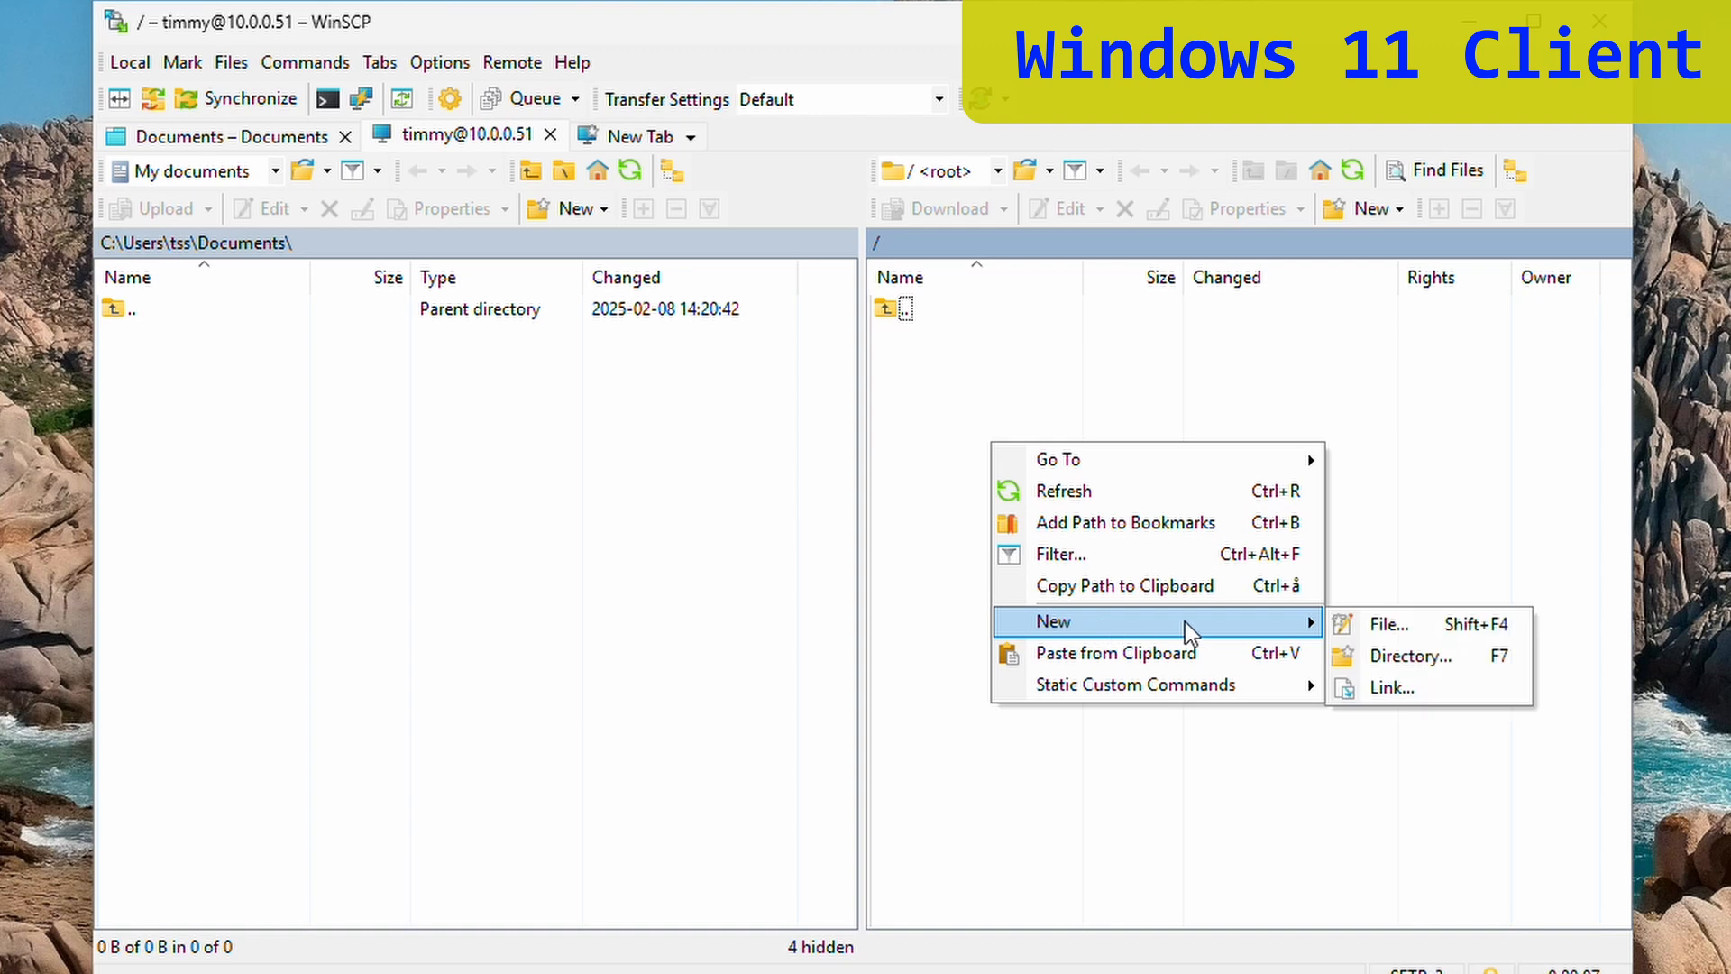
{"action": "left_click", "coordinate": [1425, 657]}
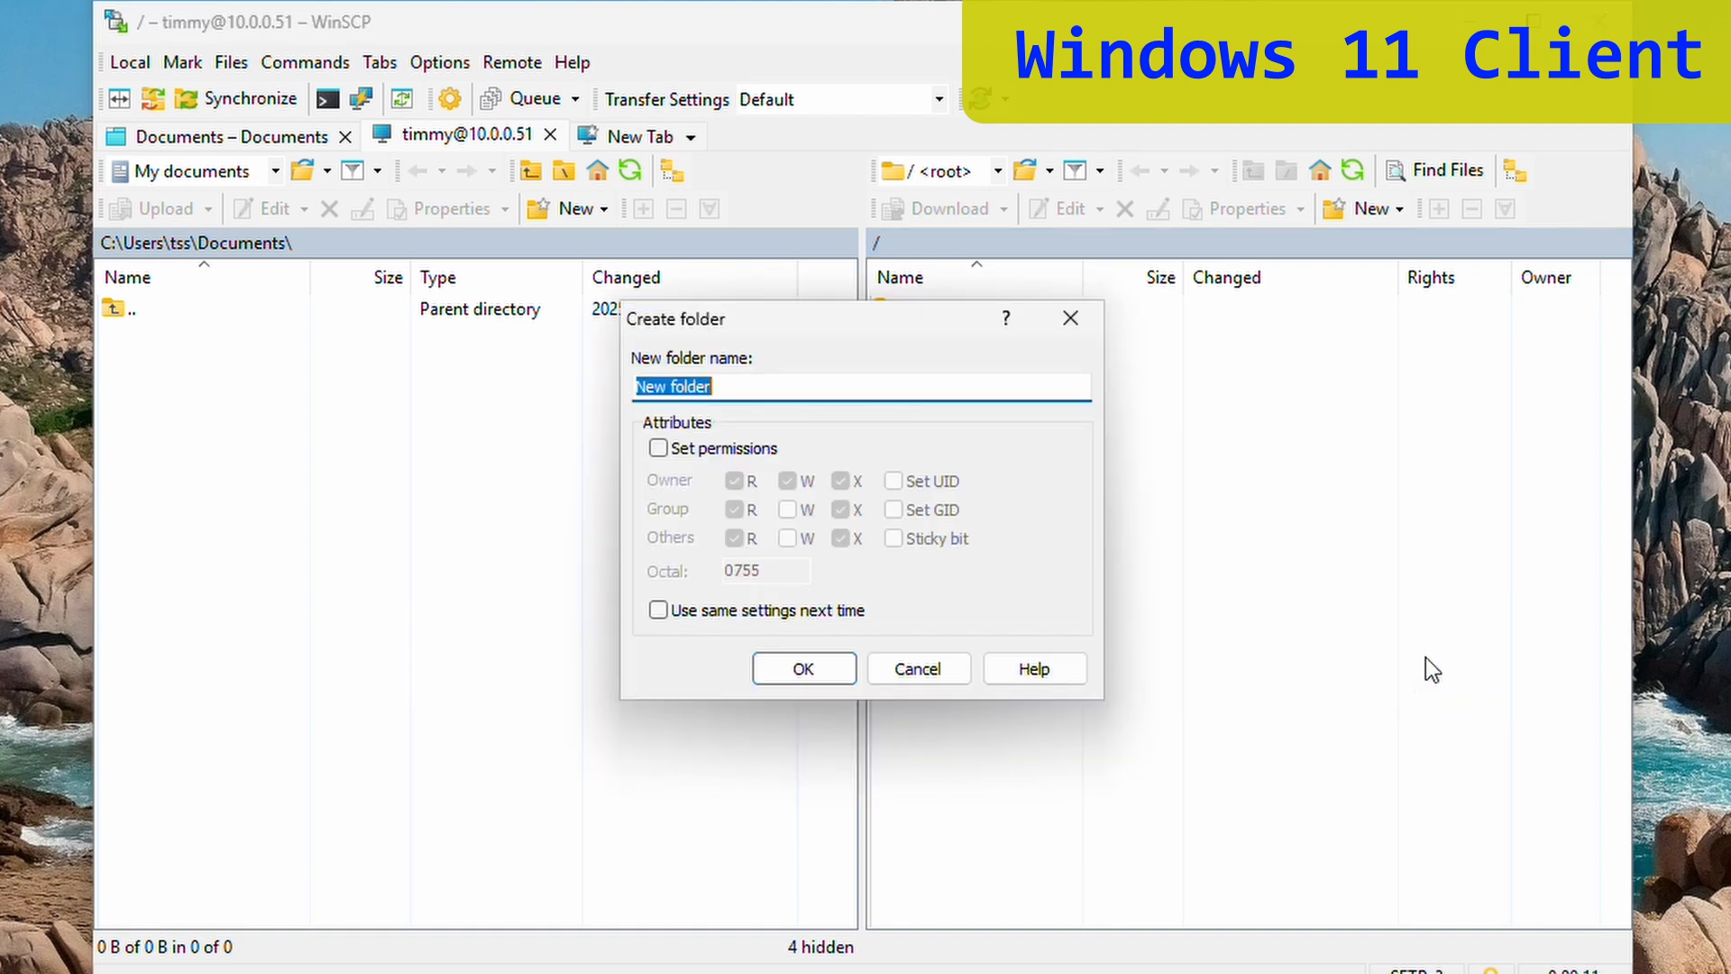
{"action": "type", "text": "My Uploads"}
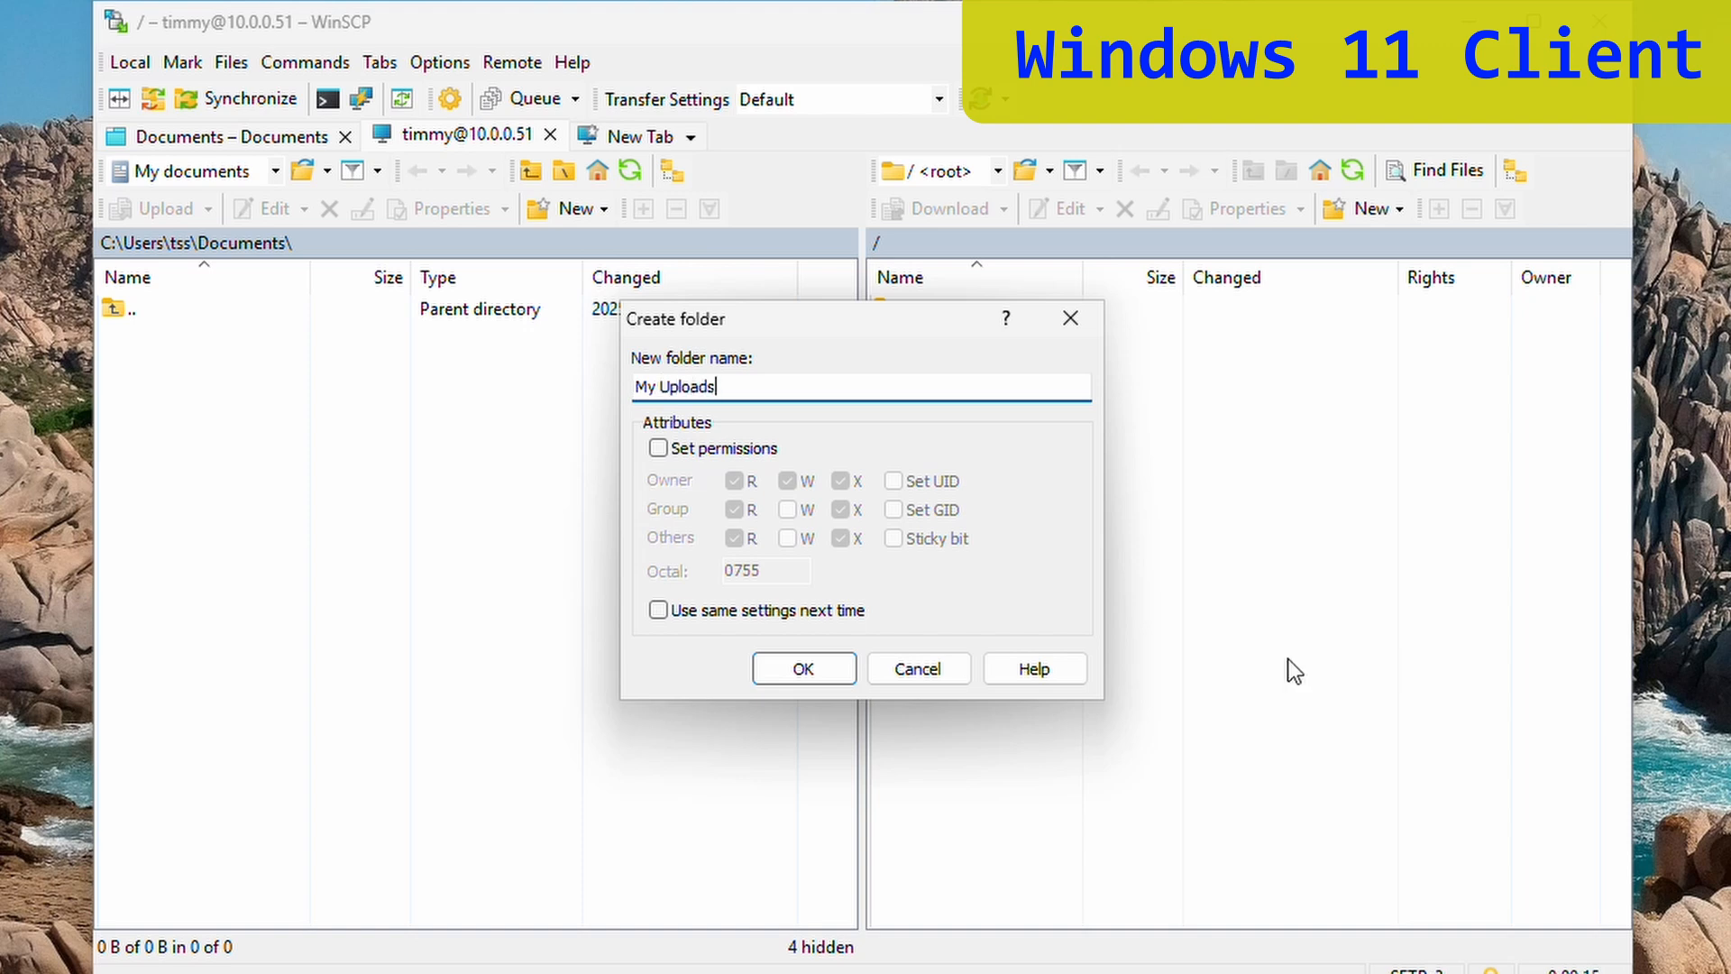
{"action": "left_click", "coordinate": [804, 669]}
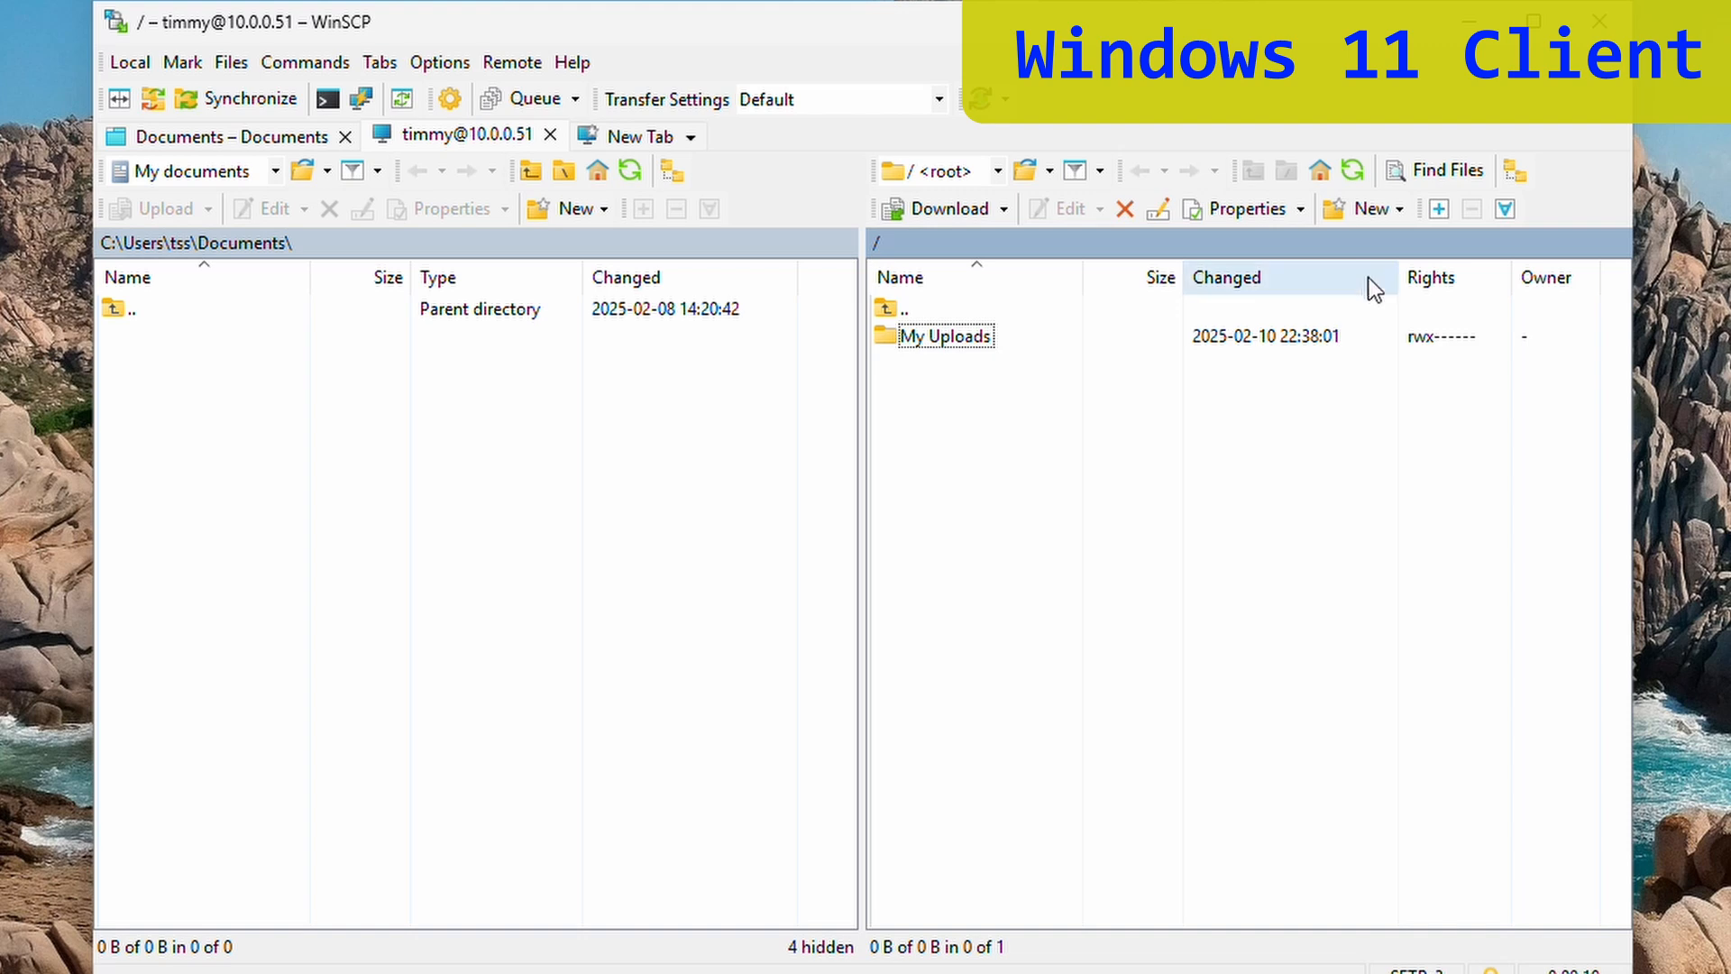
- Inside My Uploads, create a new file named 'to the boss'
{"action": "double_click", "coordinate": [956, 339]}
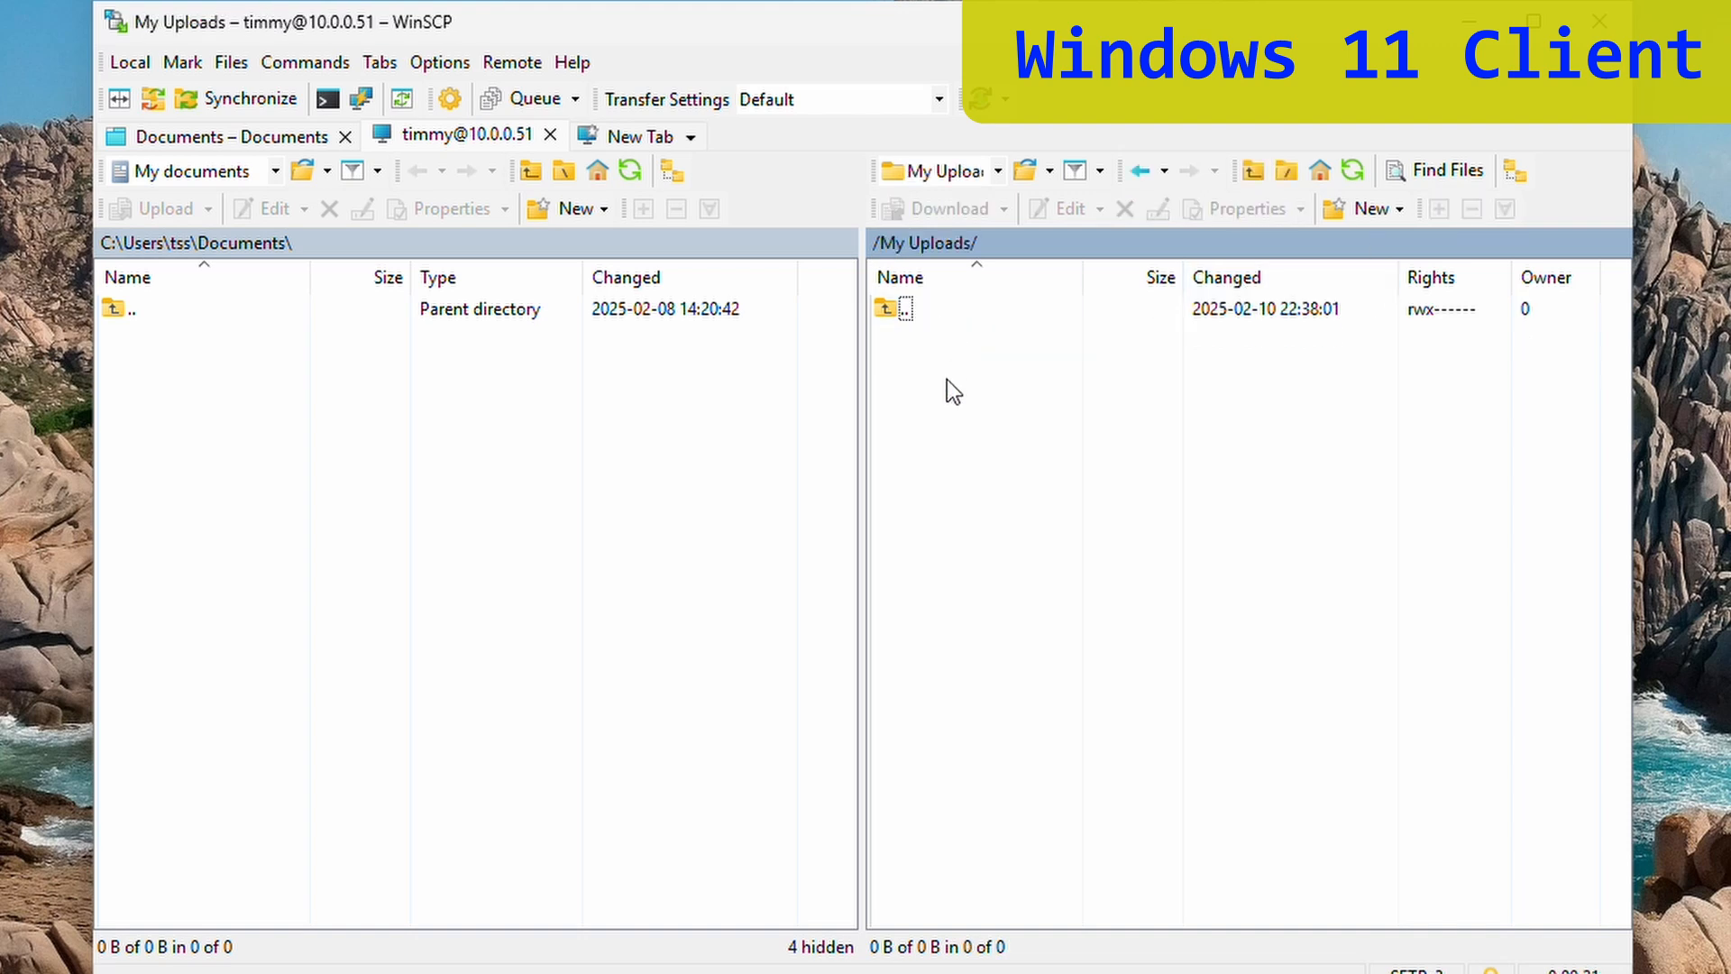
{"action": "right_click", "coordinate": [946, 379]}
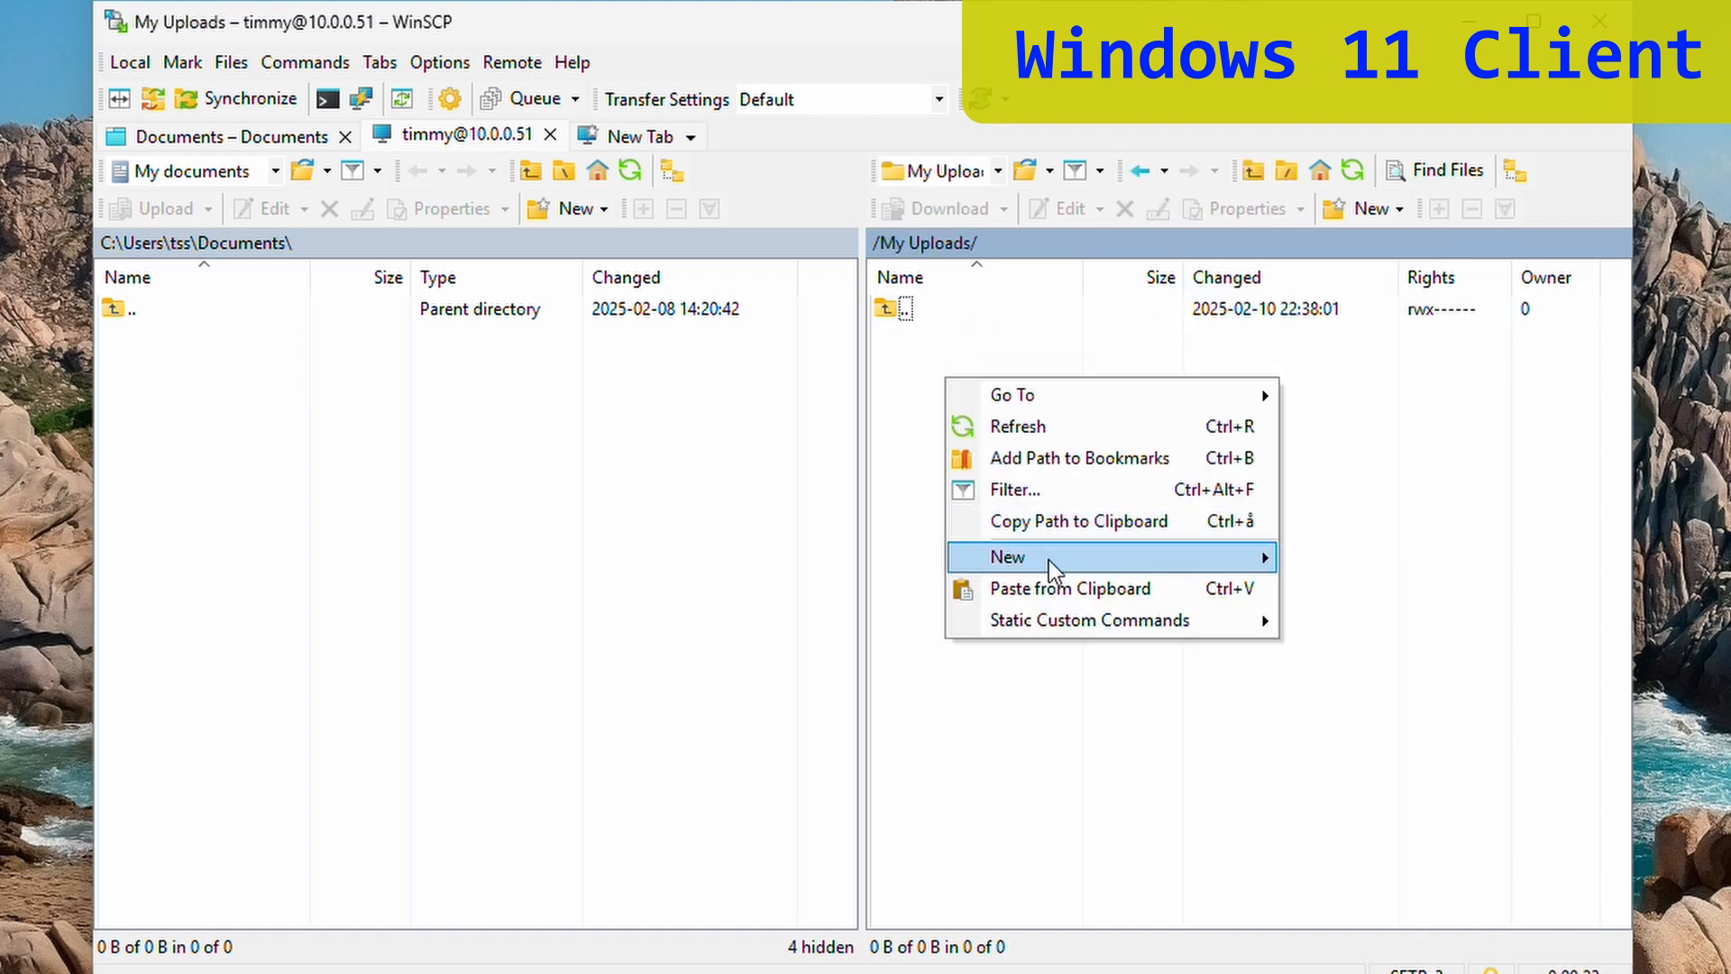
{"action": "mouse_move", "coordinate": [1051, 560]}
{"action": "left_click", "coordinate": [1362, 561]}
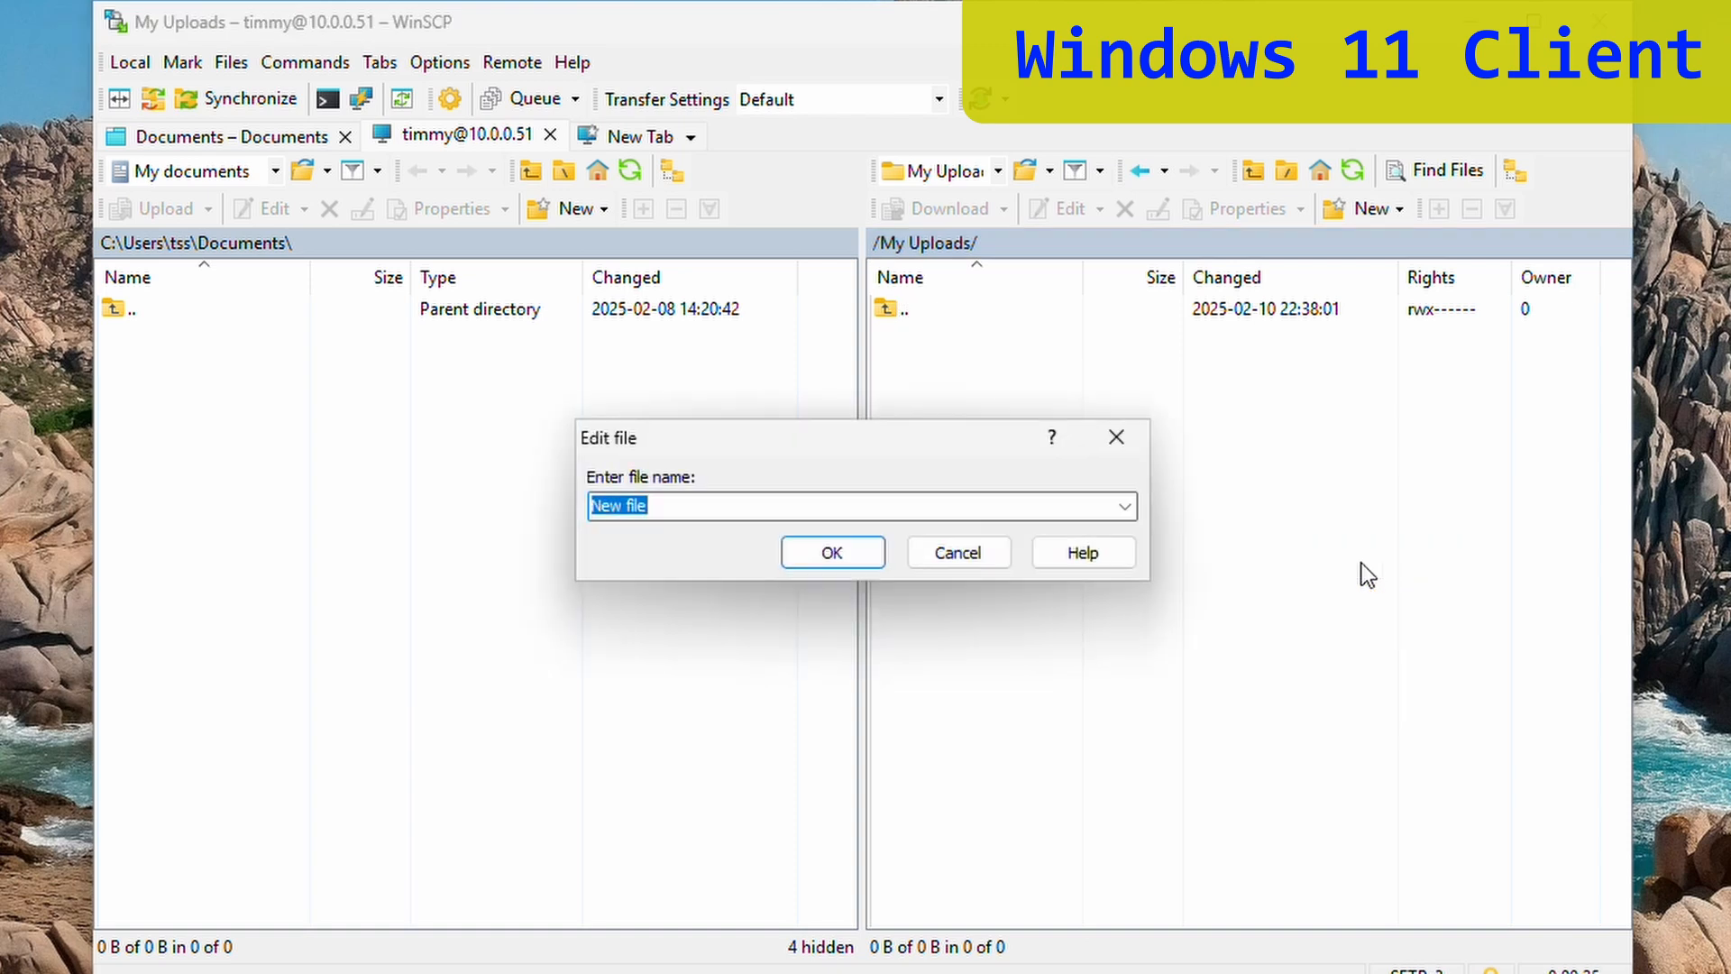
{"action": "type", "text": "to the boss"}
- Write 'sorry for arriving late' in 'to the boss', save it to /My Uploads, and return to the server
{"action": "left_click", "coordinate": [832, 554]}
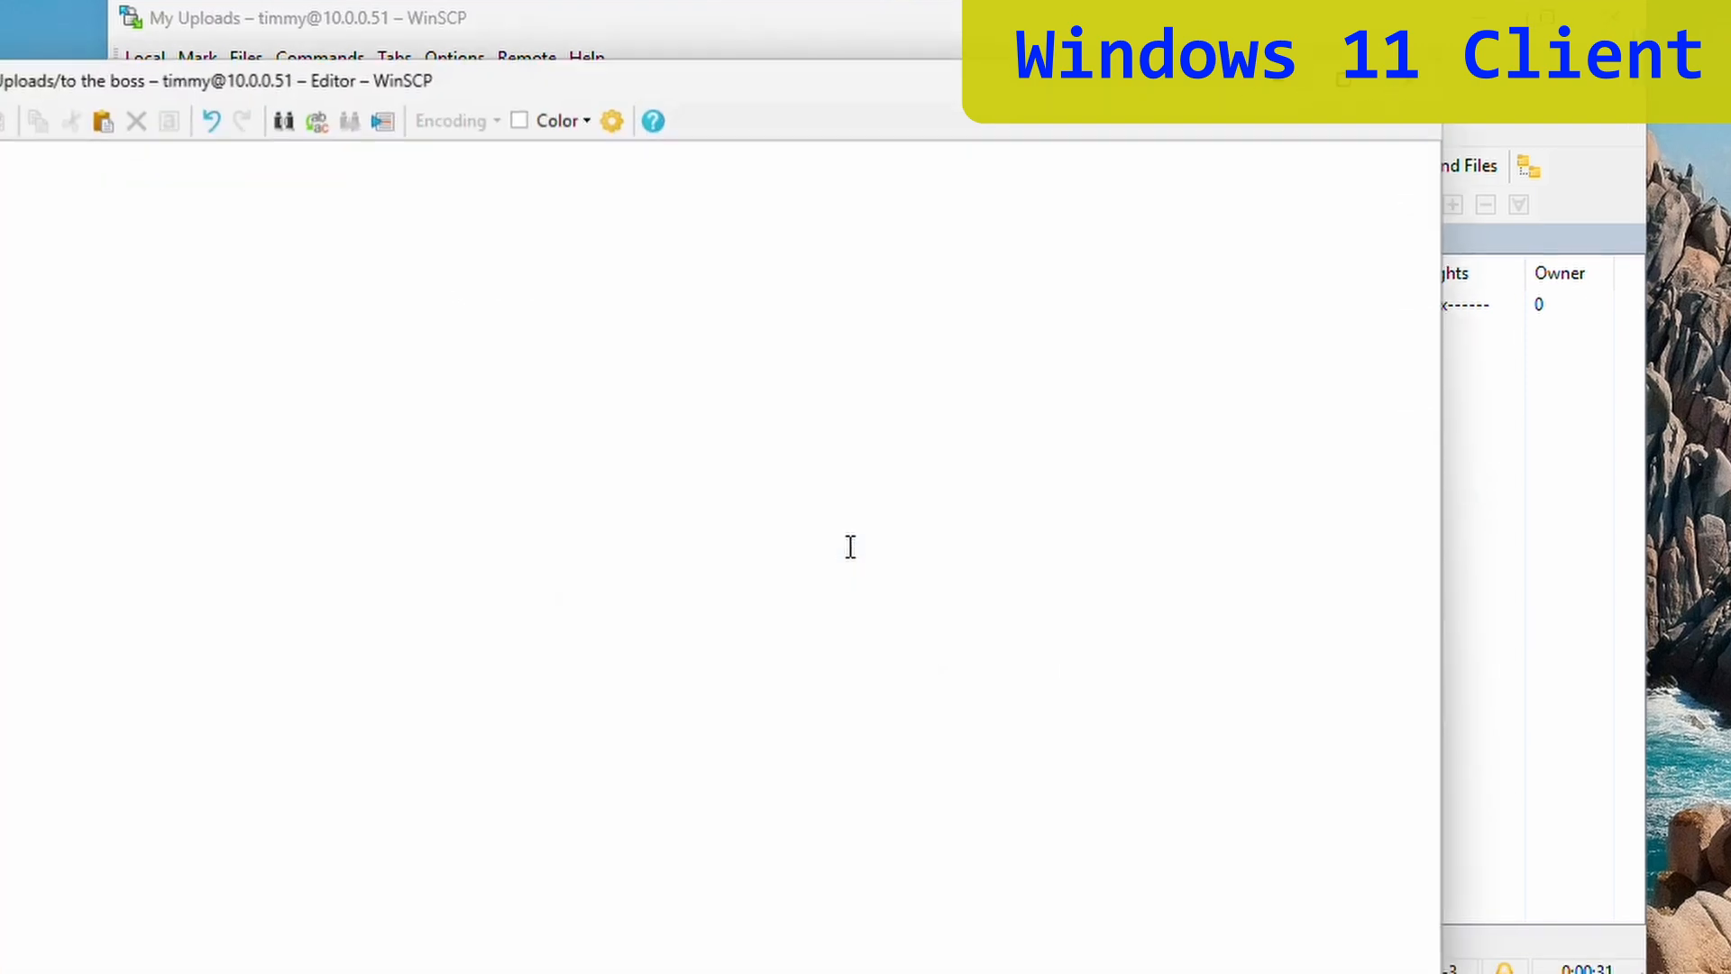
{"action": "type", "text": "sorry for "}
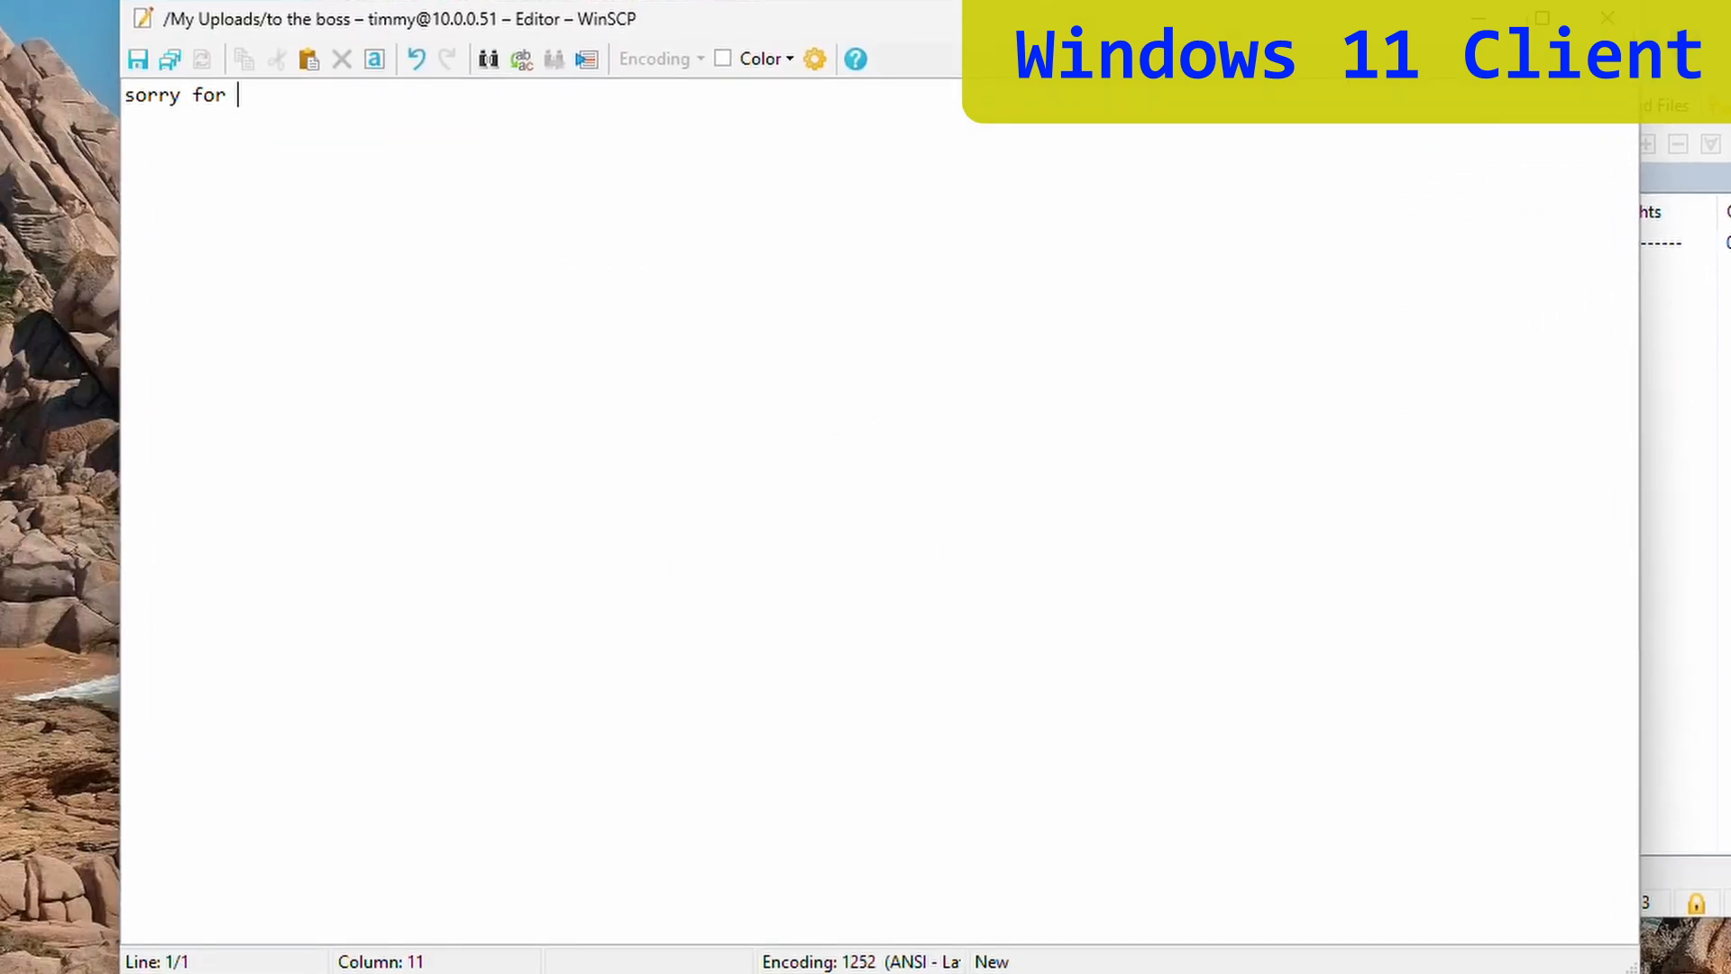
{"action": "type", "text": "arriving late"}
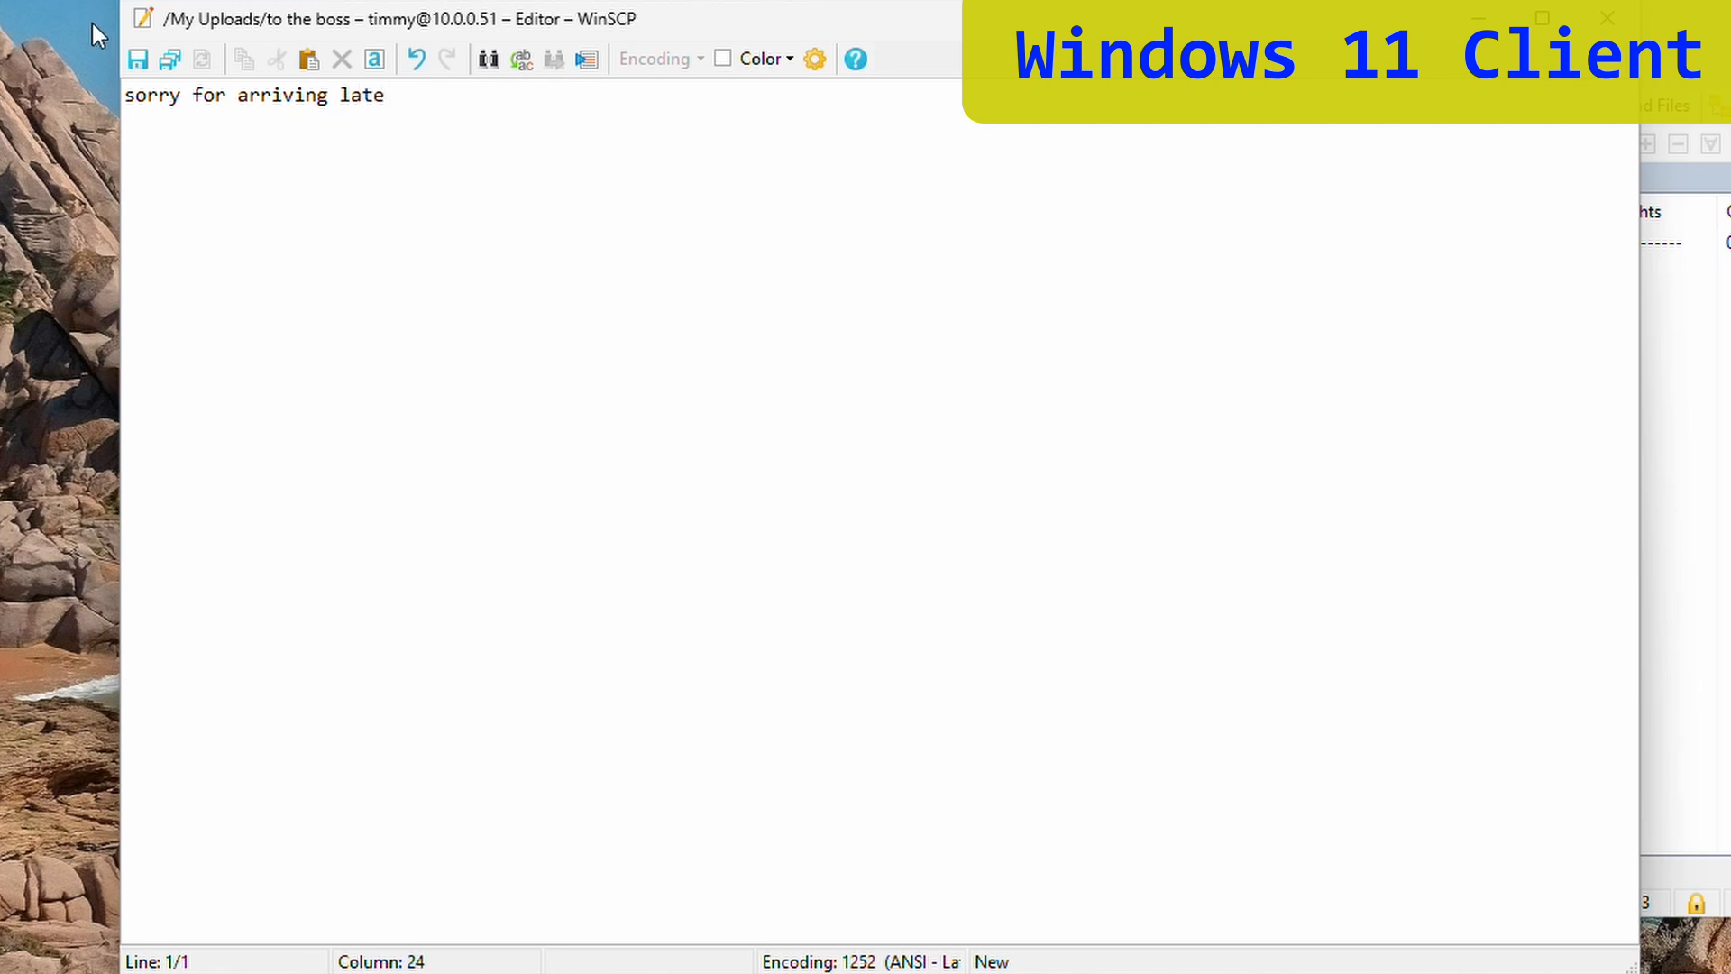
{"action": "left_click", "coordinate": [138, 61]}
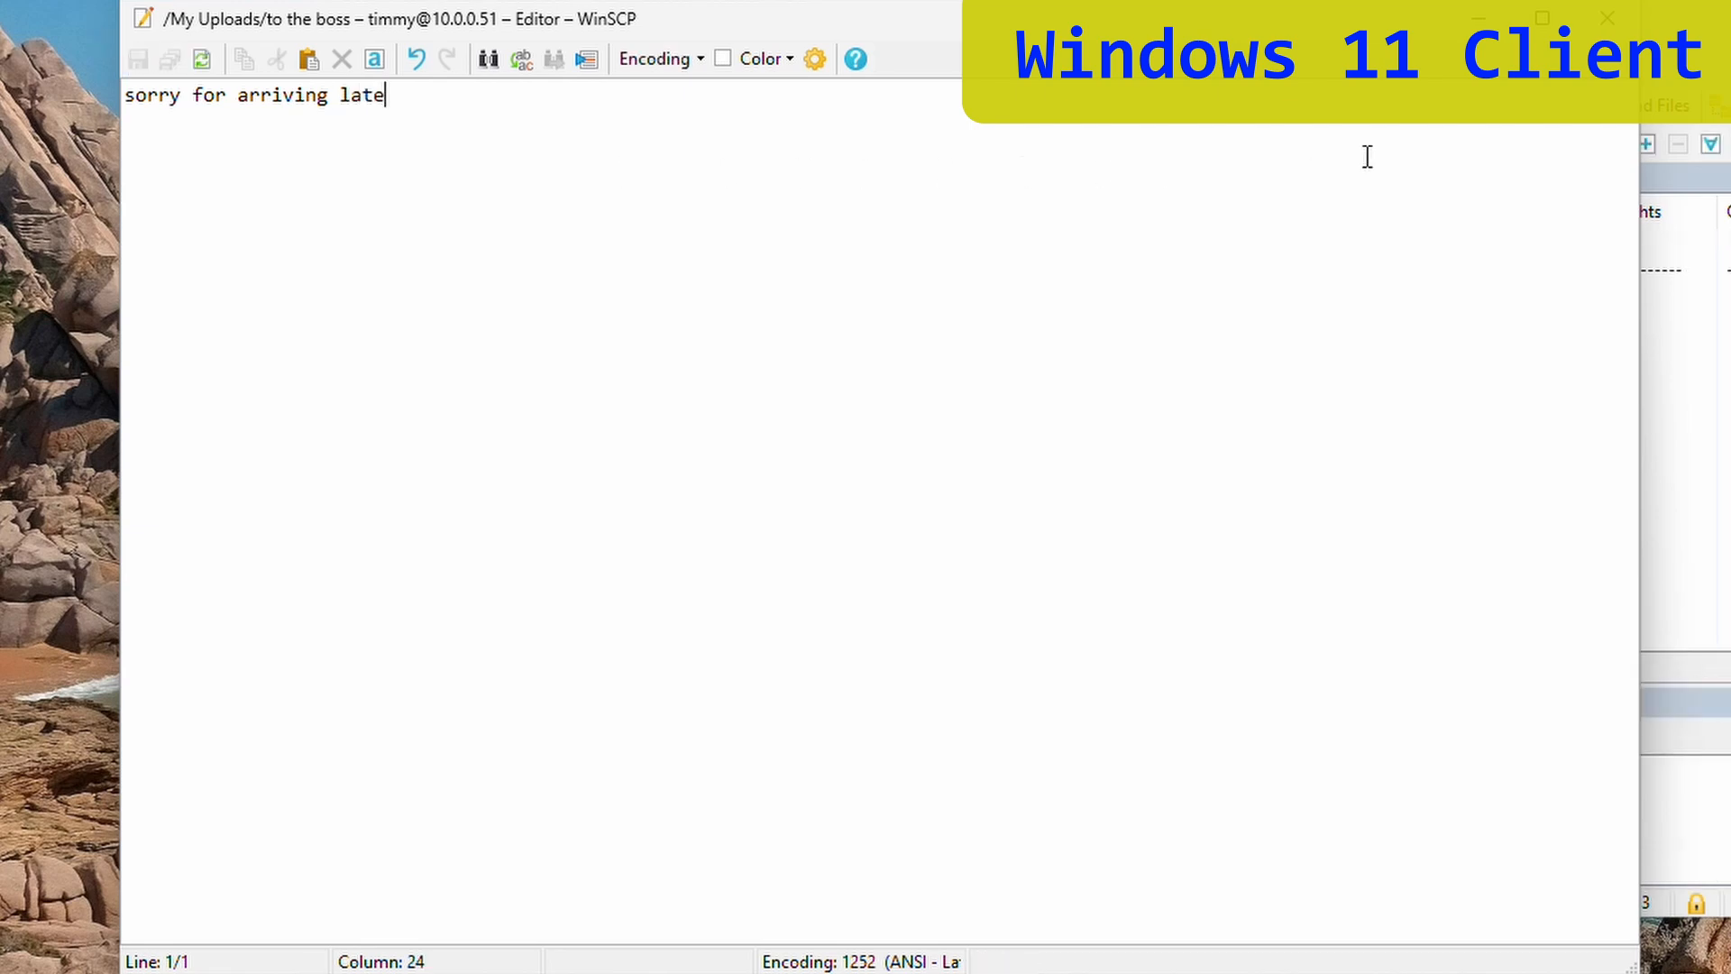
{"action": "left_click", "coordinate": [1608, 18]}
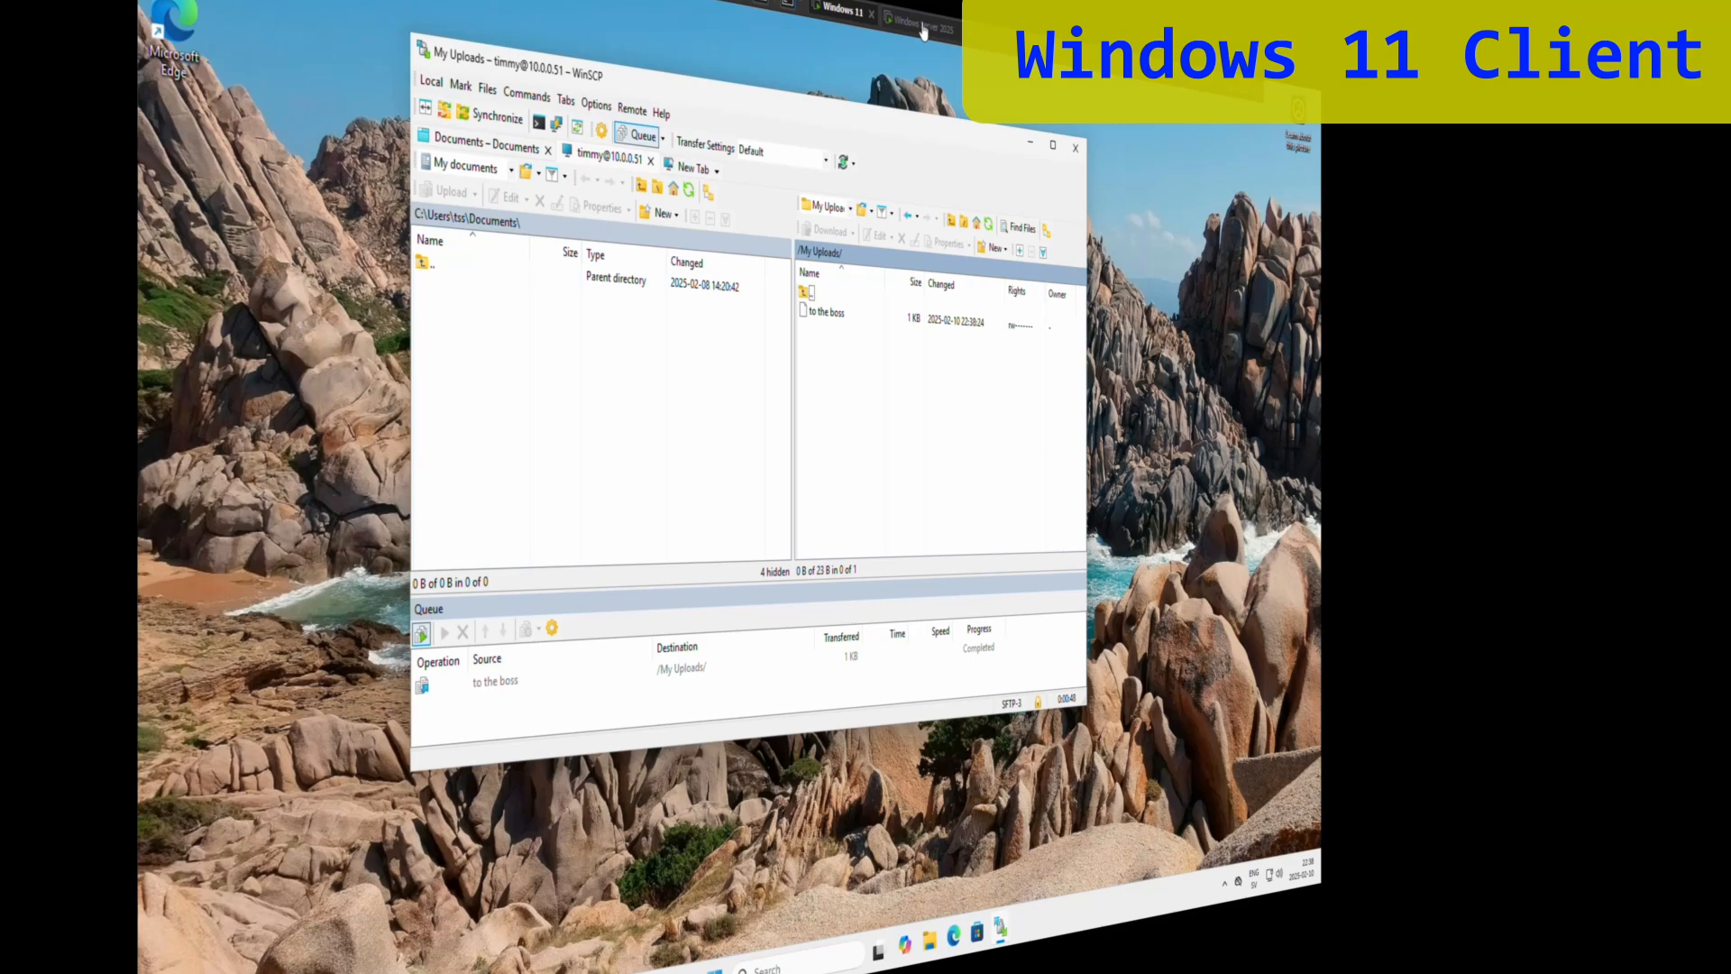
{"action": "left_click", "coordinate": [910, 15]}
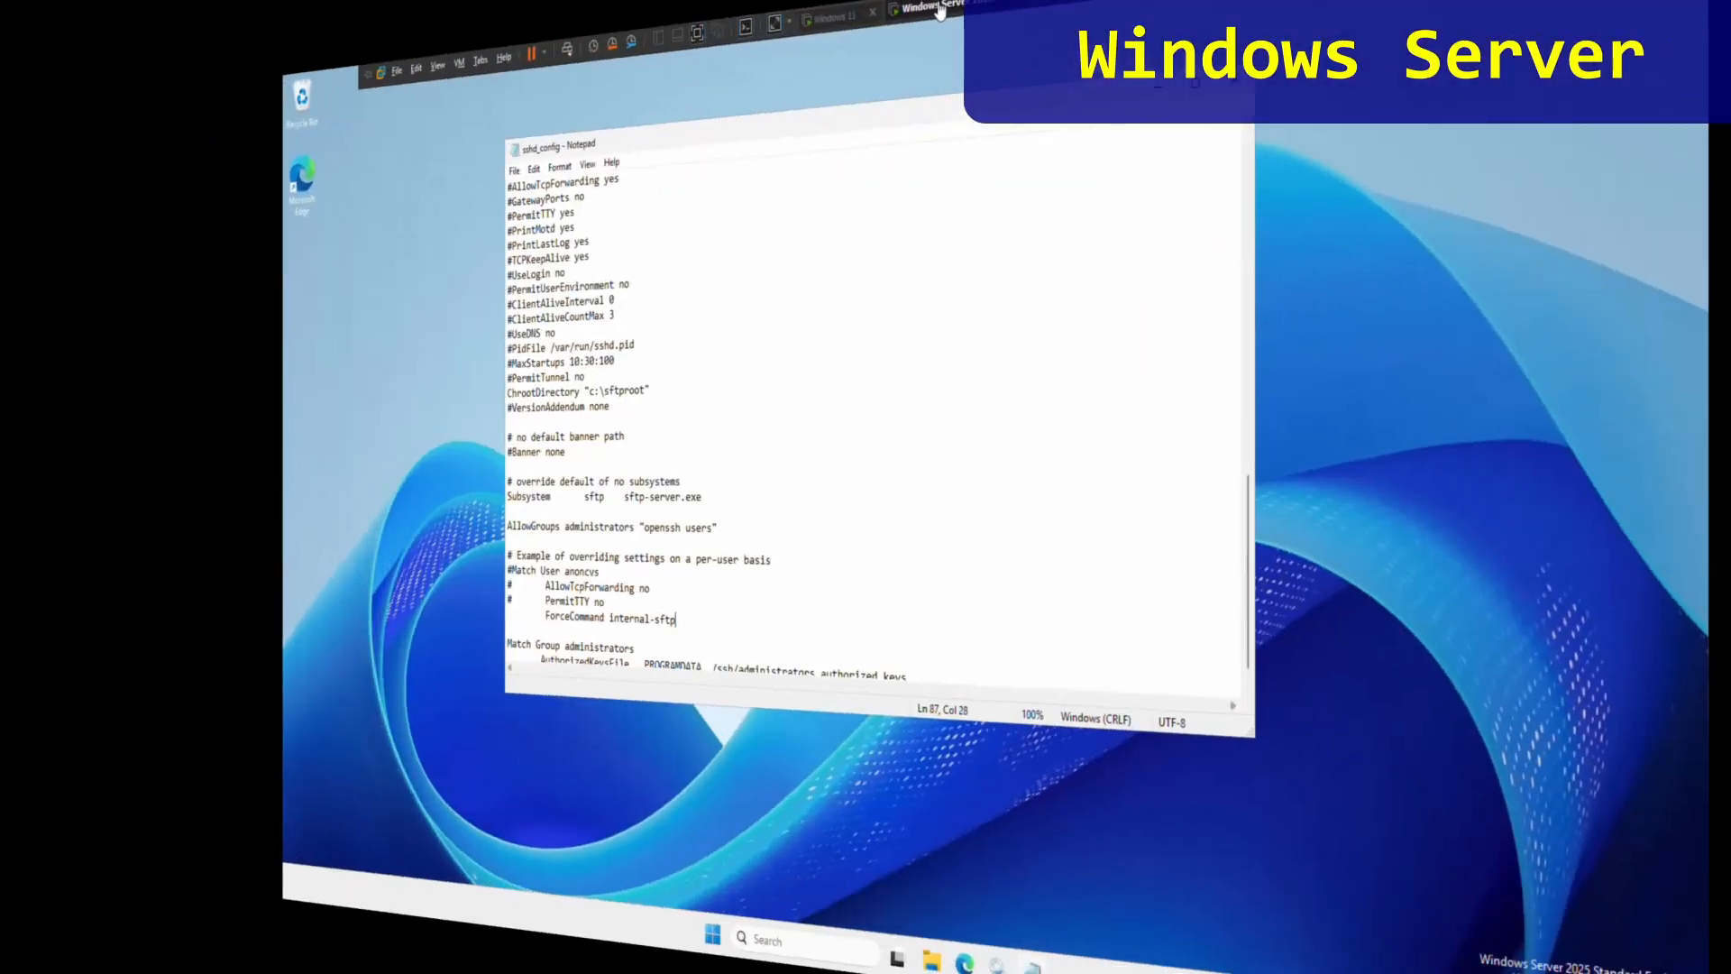
- Browse in File Explorer to C:\sftproot\My Uploads on the server
{"action": "left_click", "coordinate": [949, 954]}
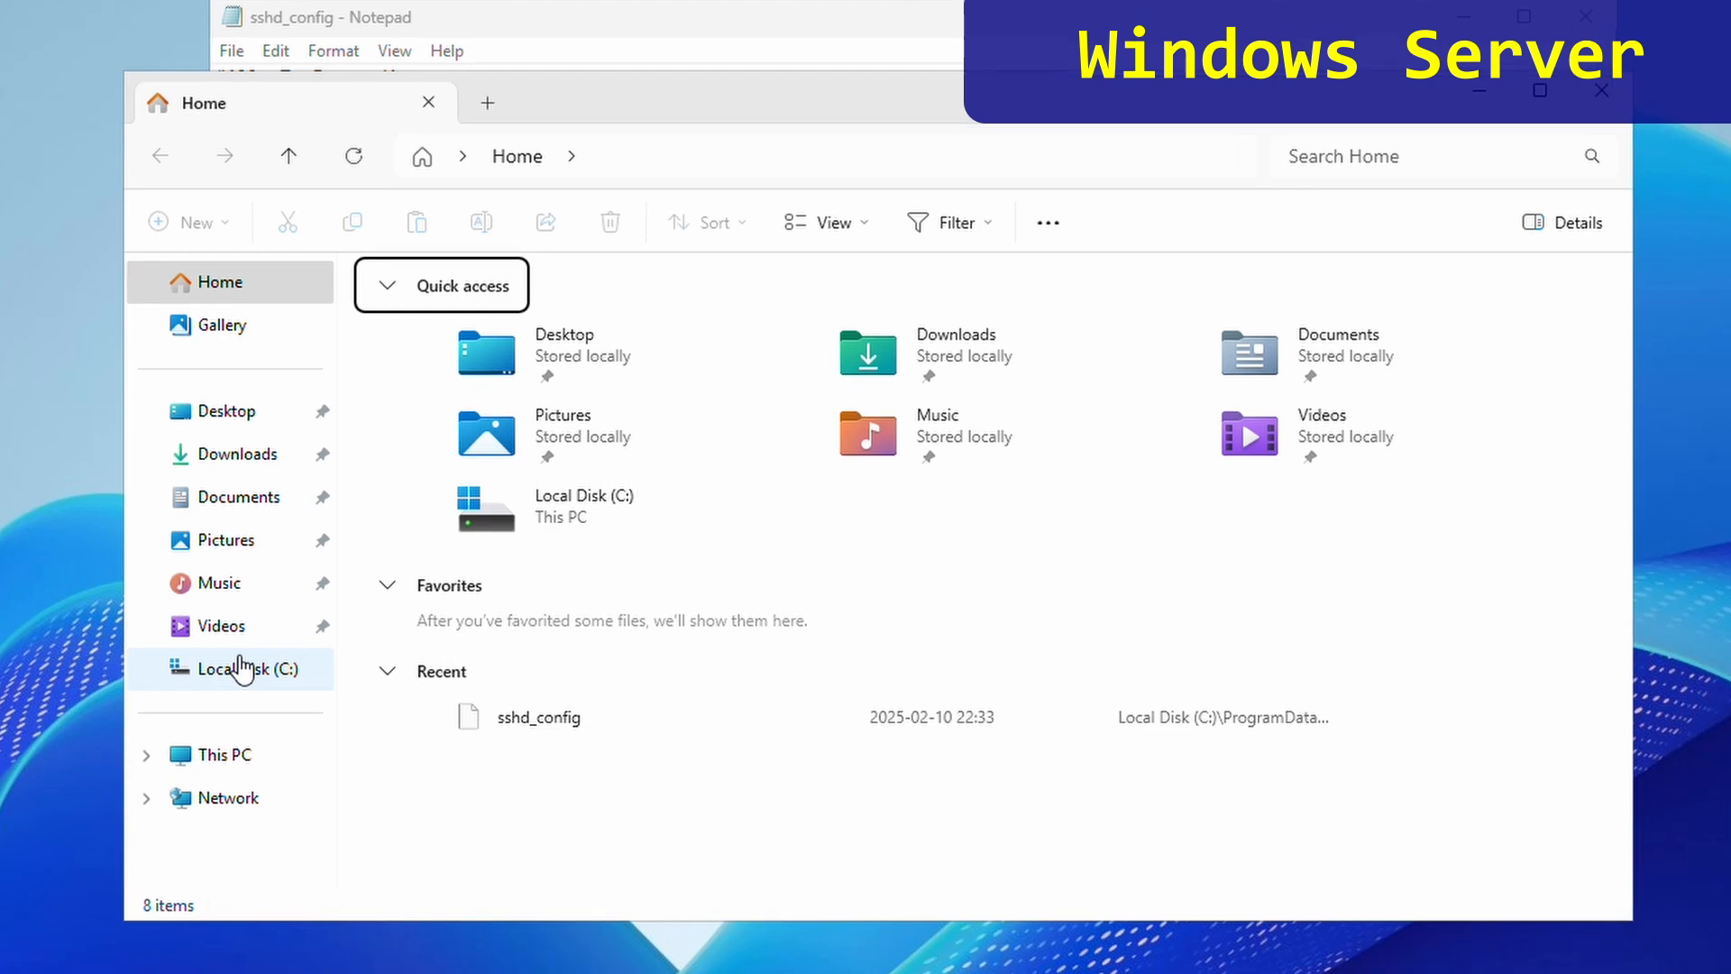
{"action": "left_click", "coordinate": [241, 669]}
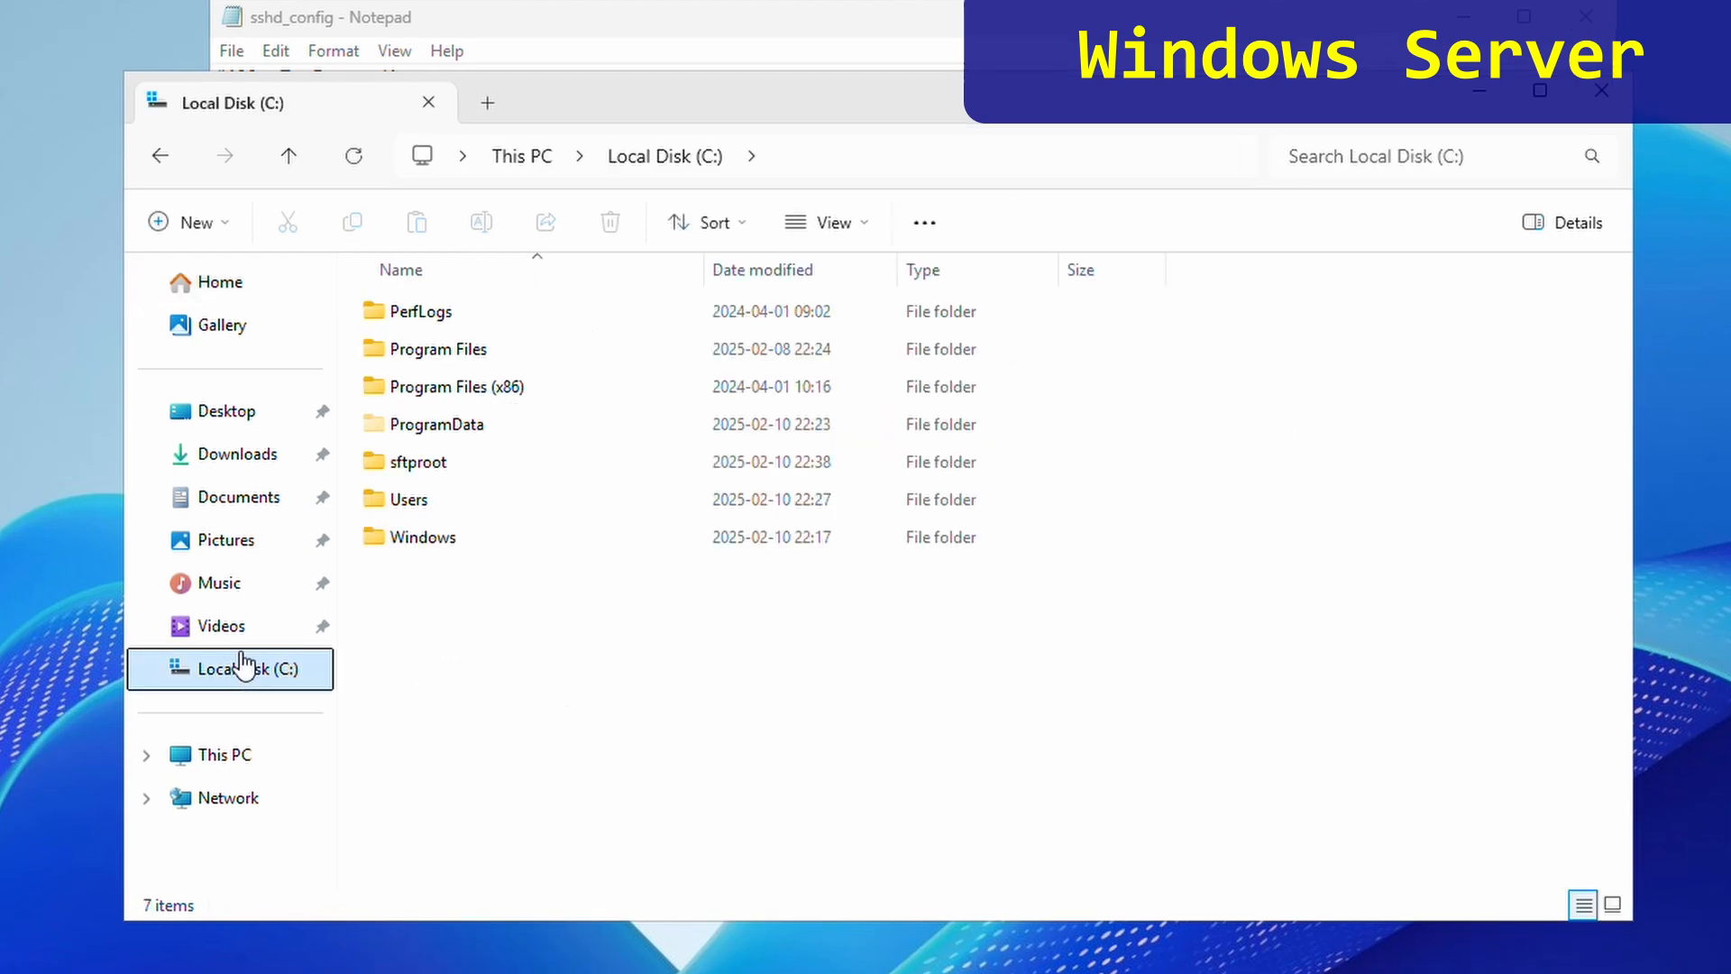
{"action": "double_click", "coordinate": [453, 471]}
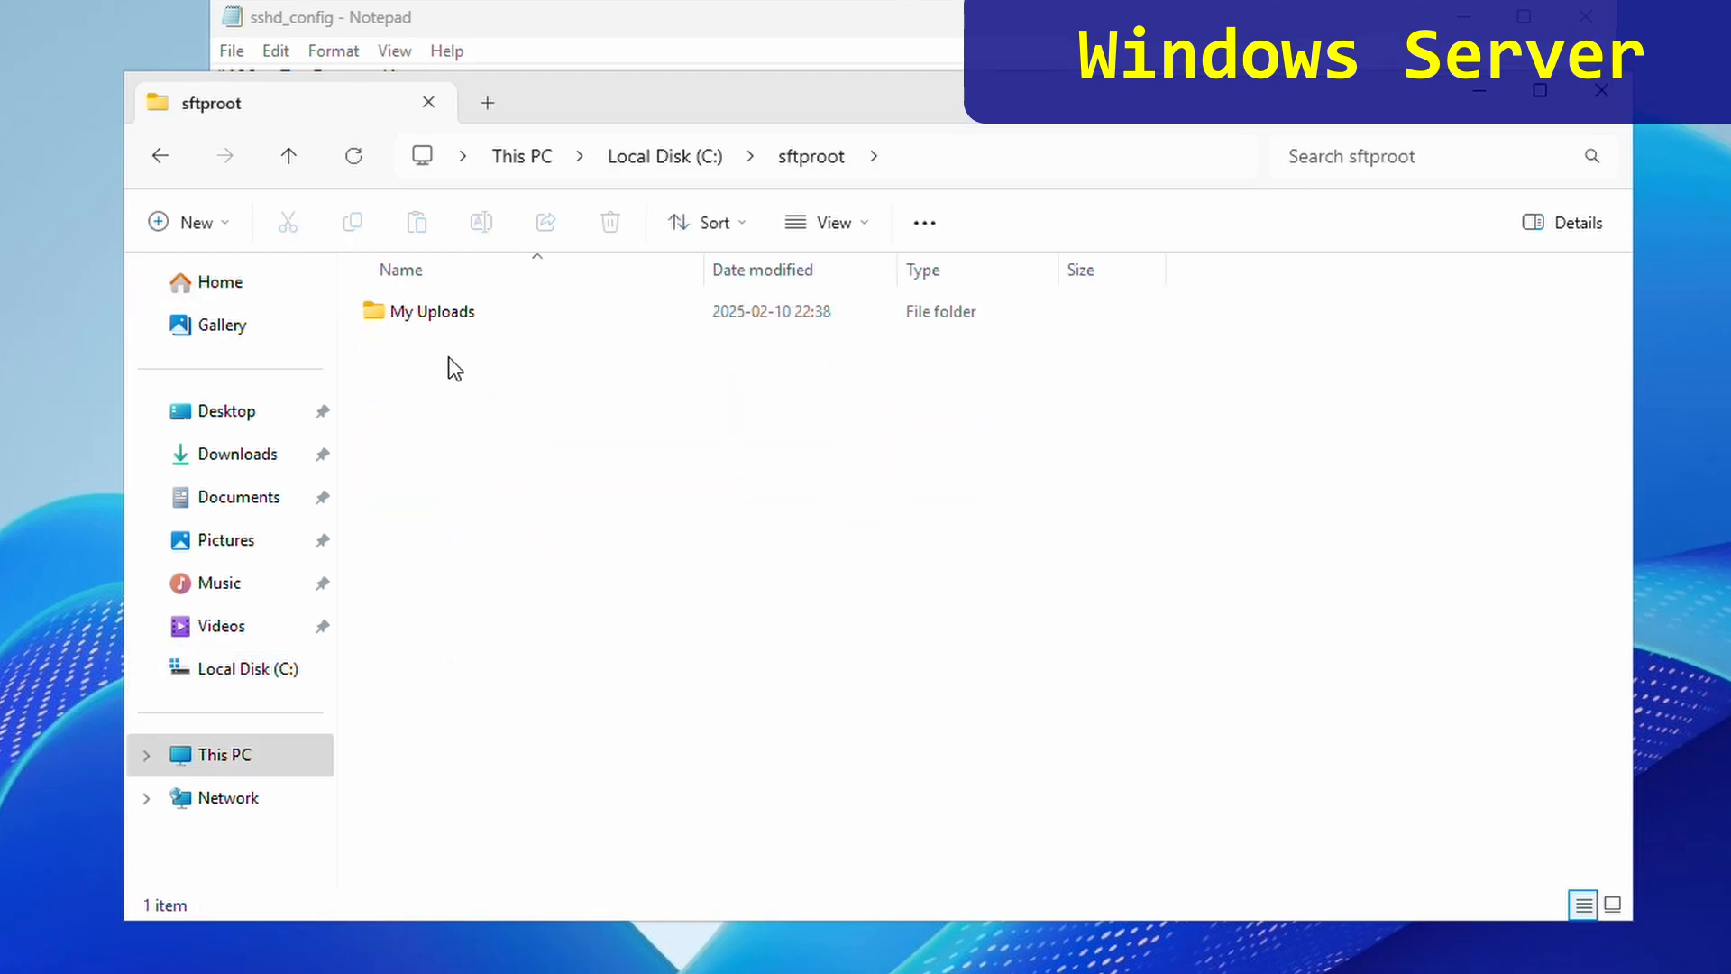
{"action": "left_click", "coordinate": [440, 325]}
{"action": "double_click", "coordinate": [440, 323]}
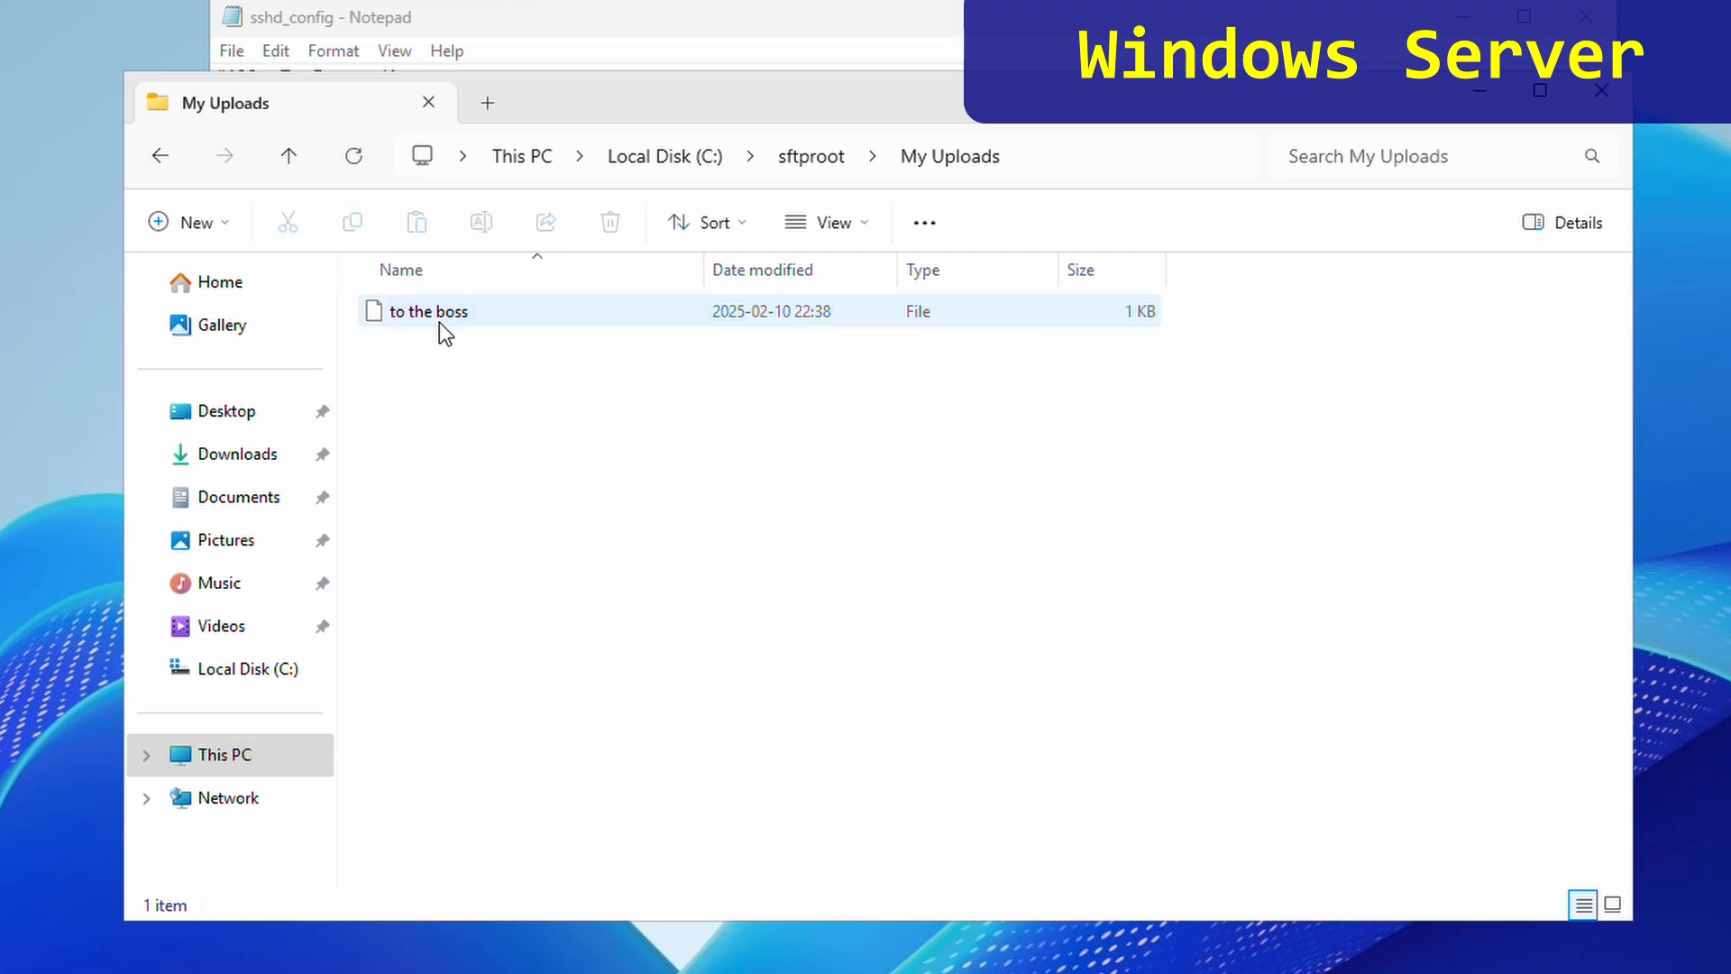
- Open 'to the boss' in Notepad just once to confirm it reads 'sorry for arriving late'
{"action": "double_click", "coordinate": [440, 318]}
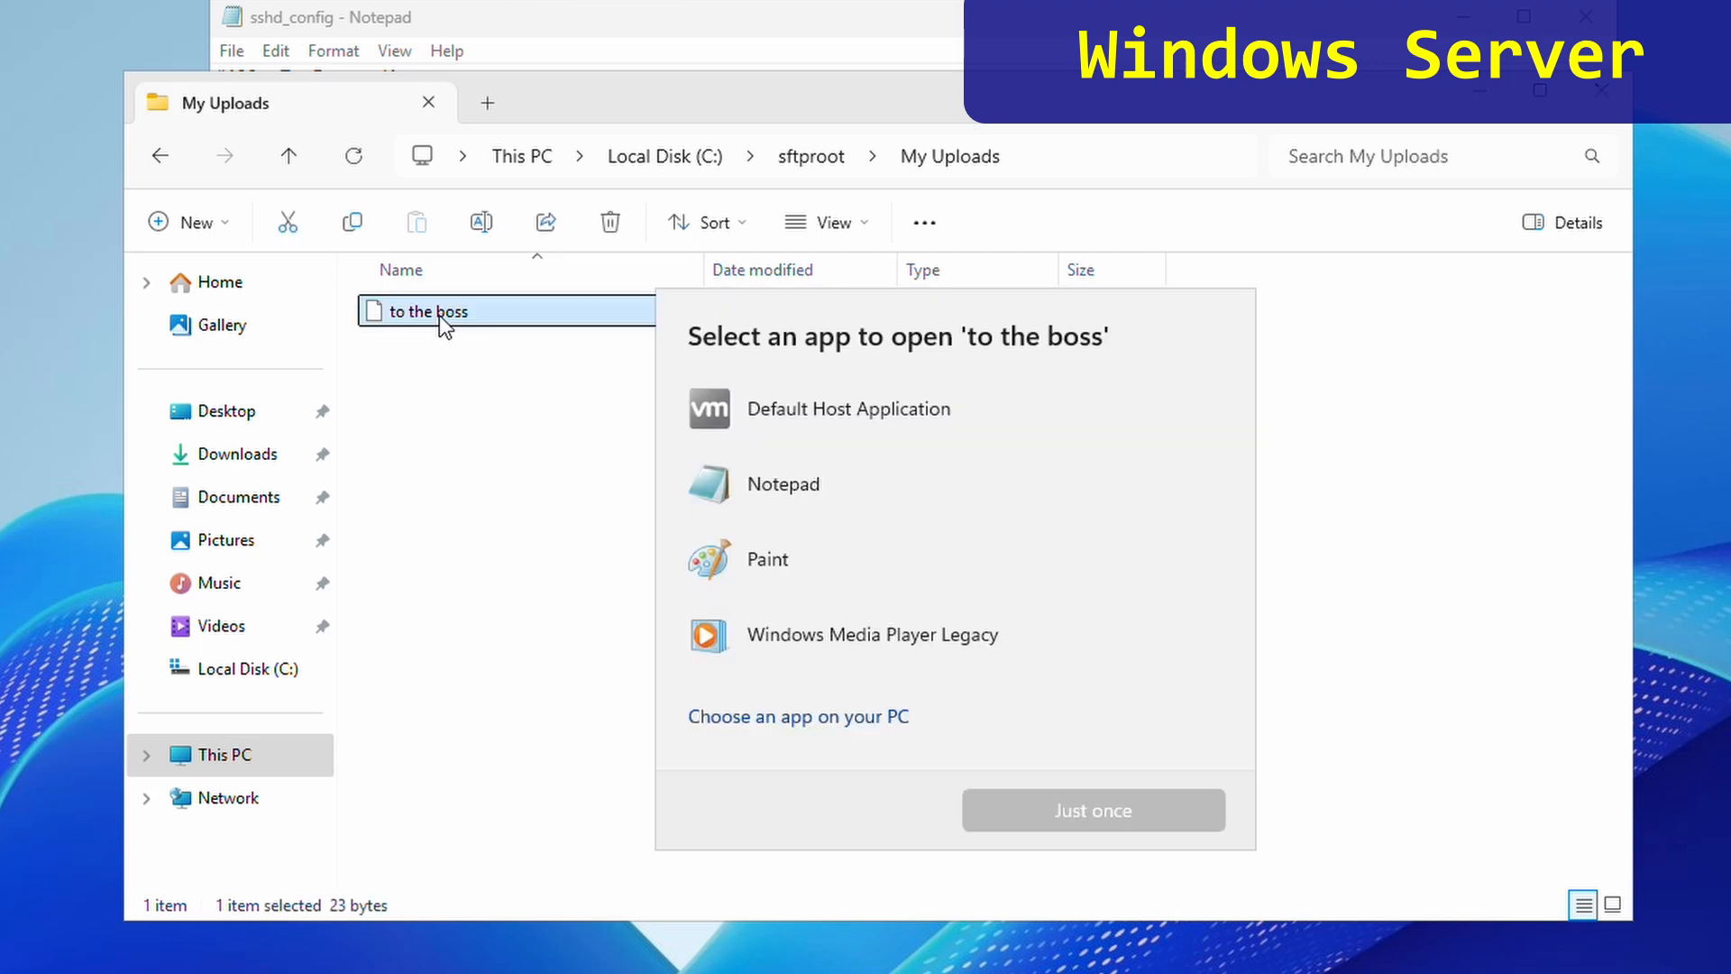
{"action": "left_click", "coordinate": [769, 483]}
{"action": "left_click", "coordinate": [1084, 815]}
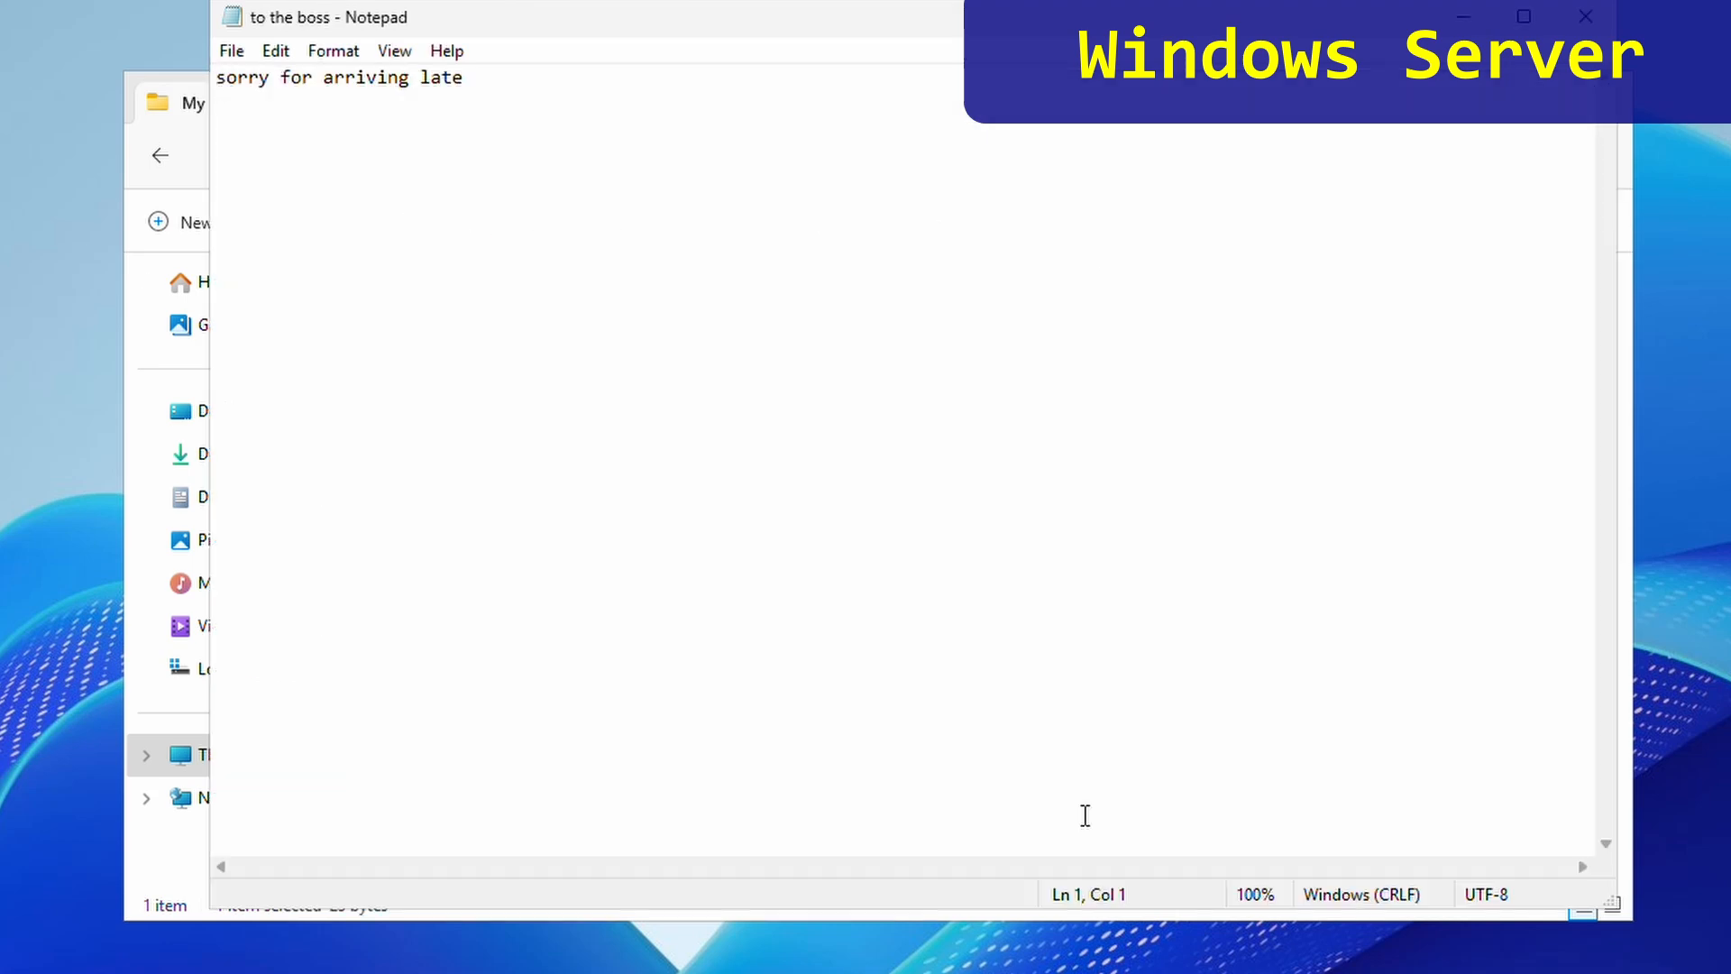
{"action": "left_click", "coordinate": [888, 398]}
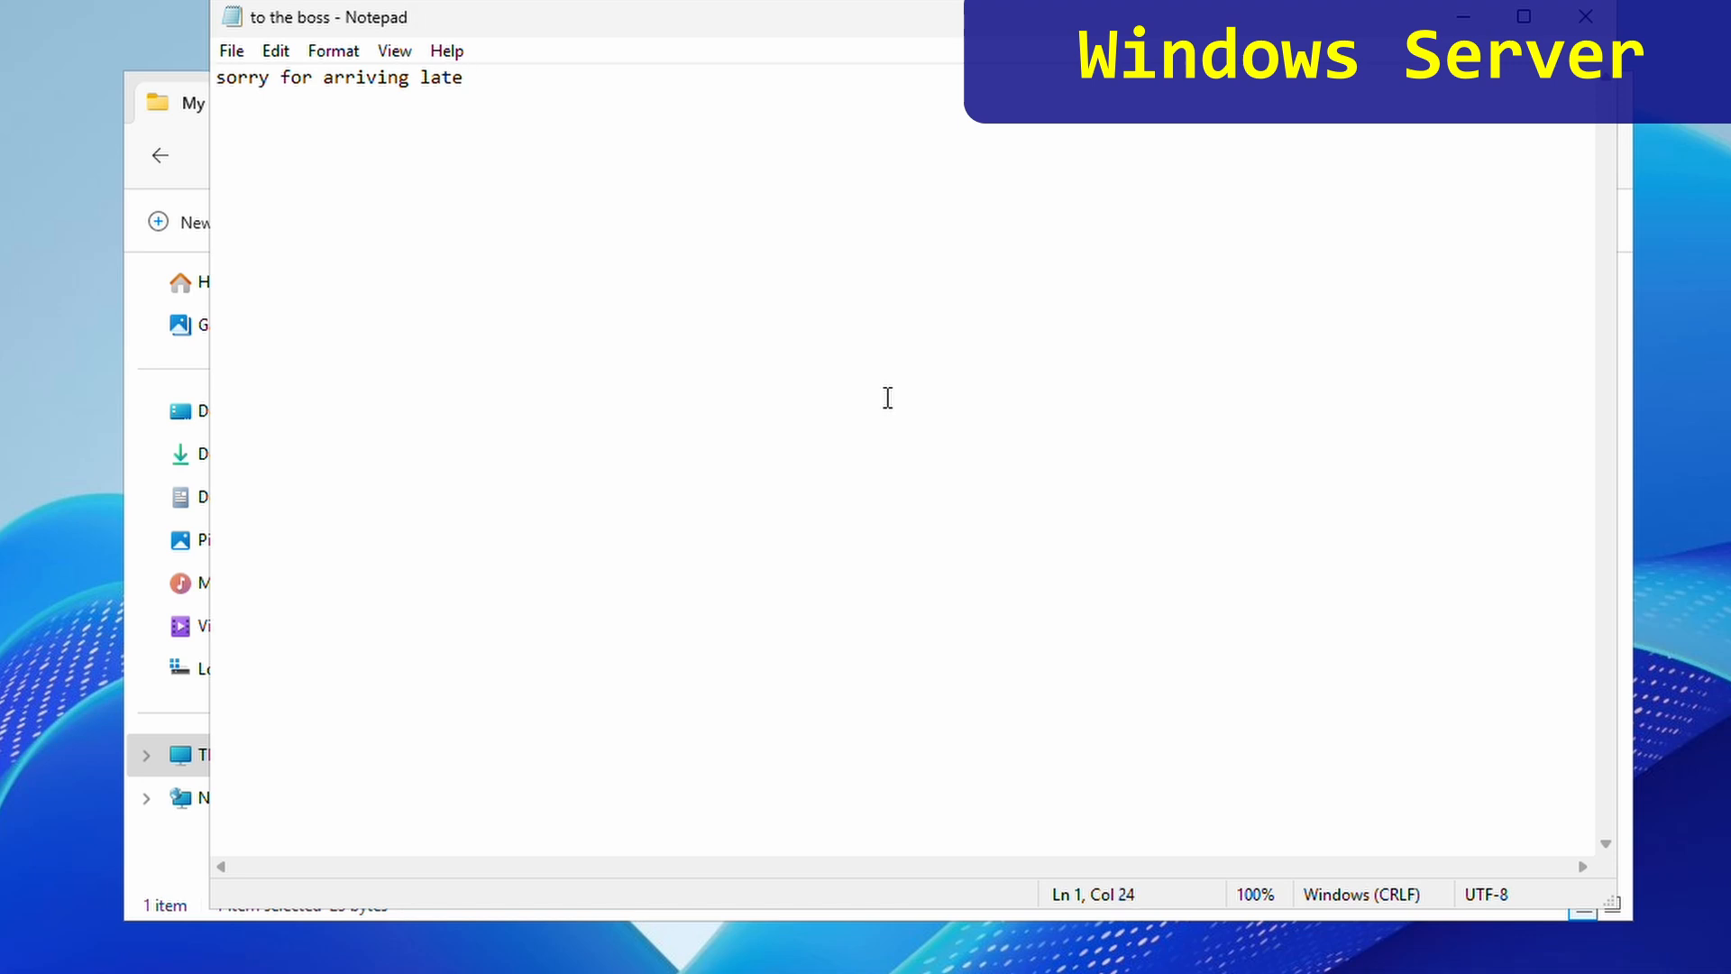